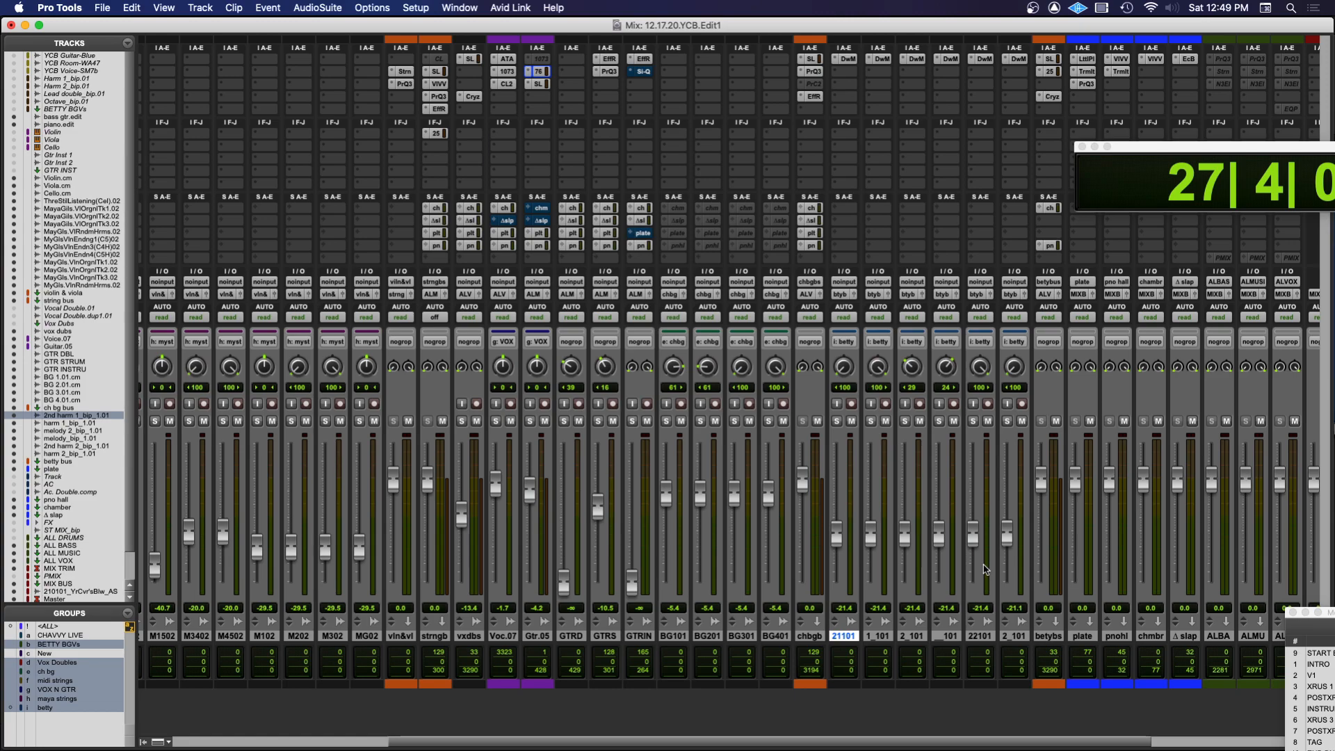
Switch to the Edit window and compare the six background vocal tracks' original playlists with their edited .01 playlists
key(super+equal)
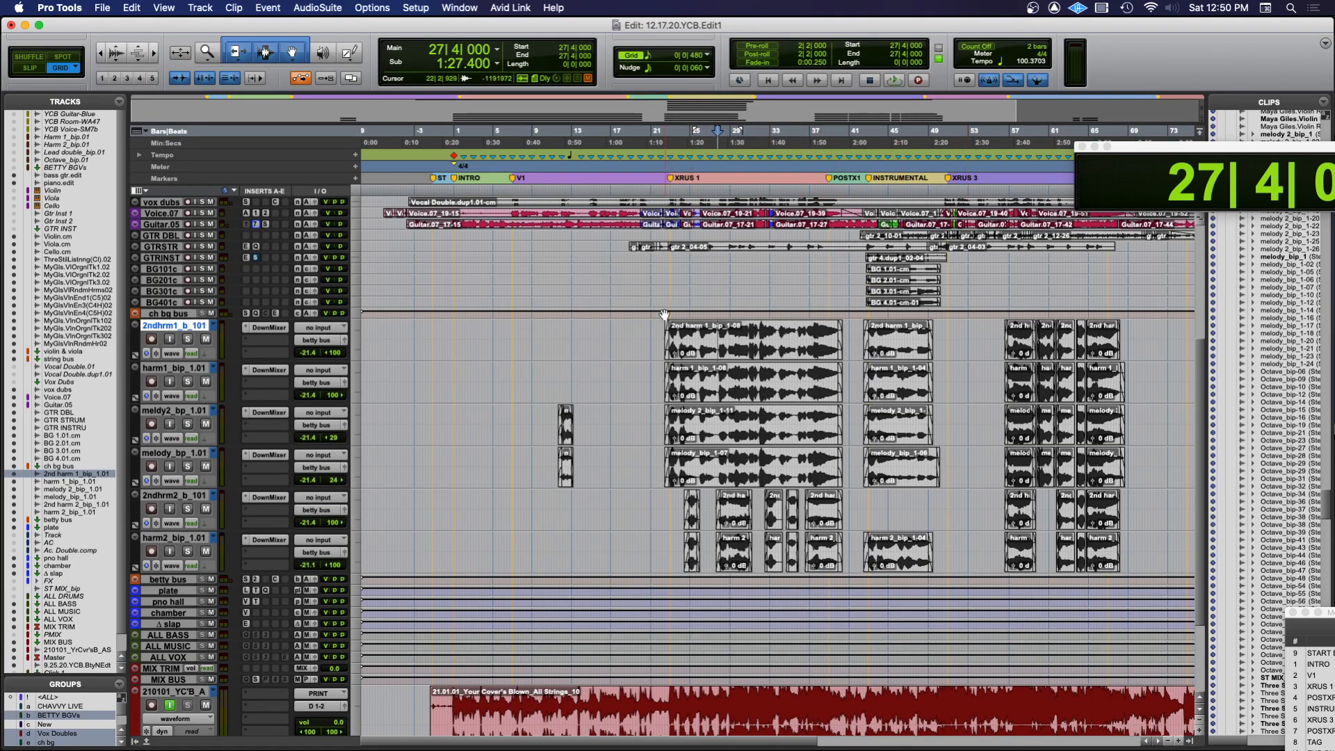
click(786, 343)
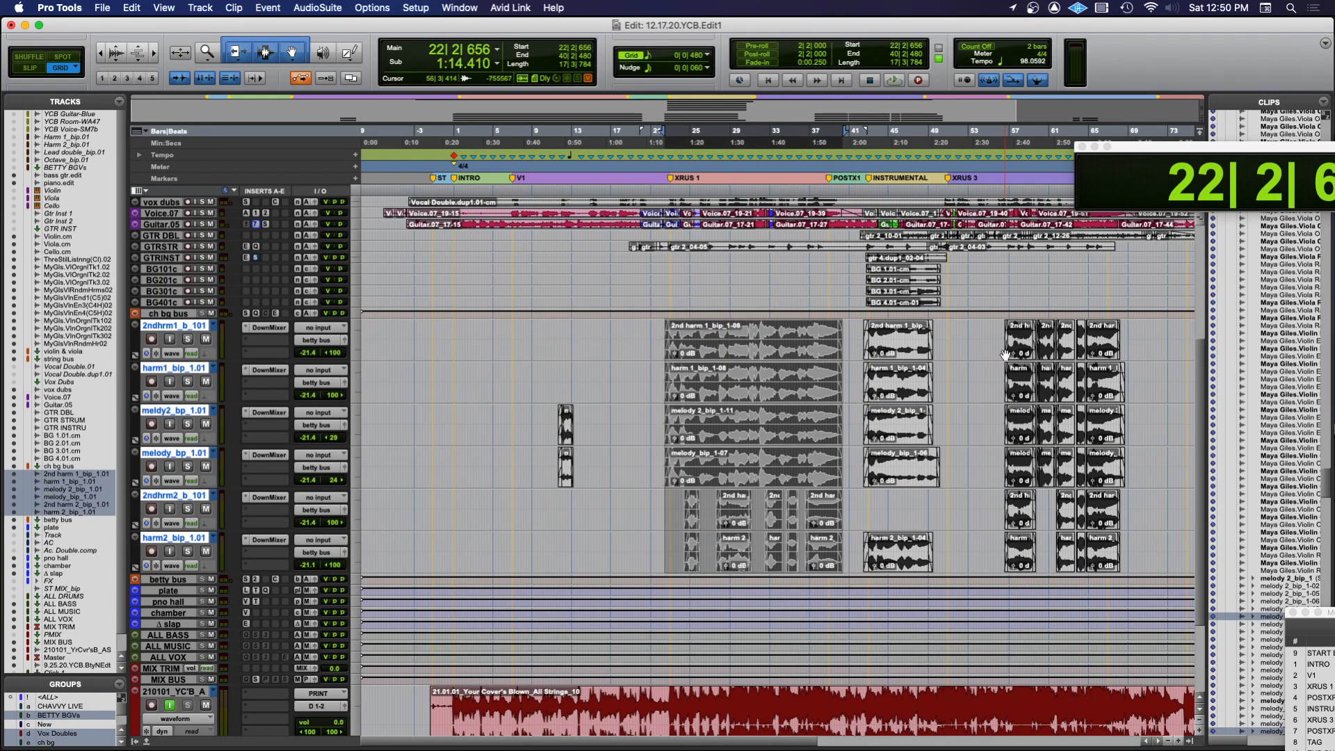
key(shift+Up)
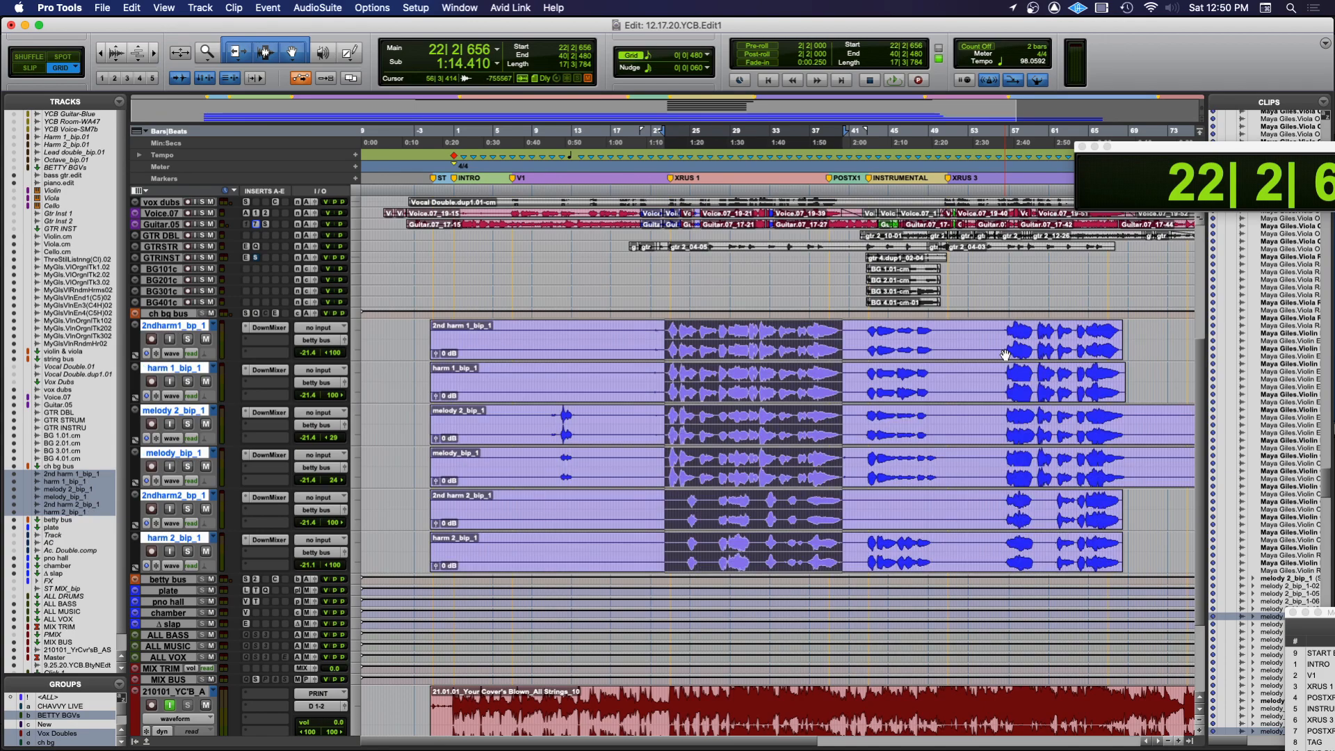
key(shift+Down)
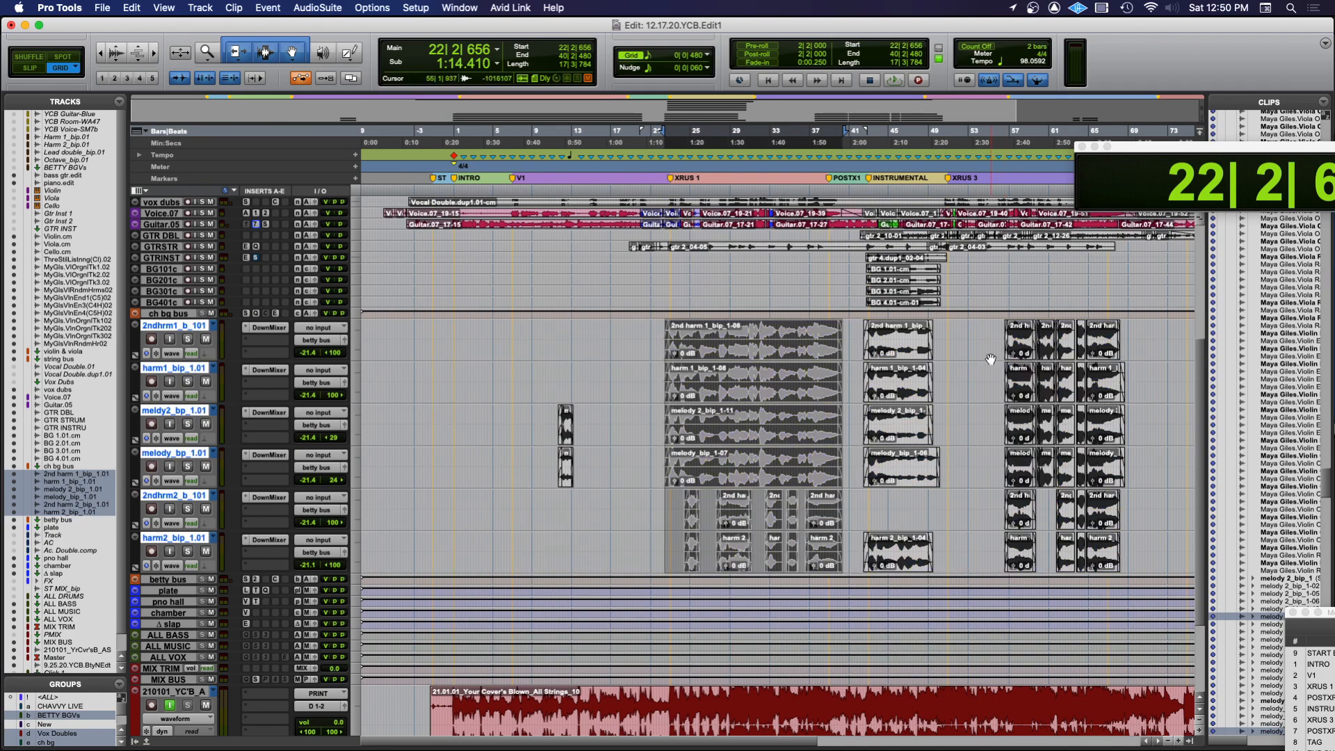
click(614, 334)
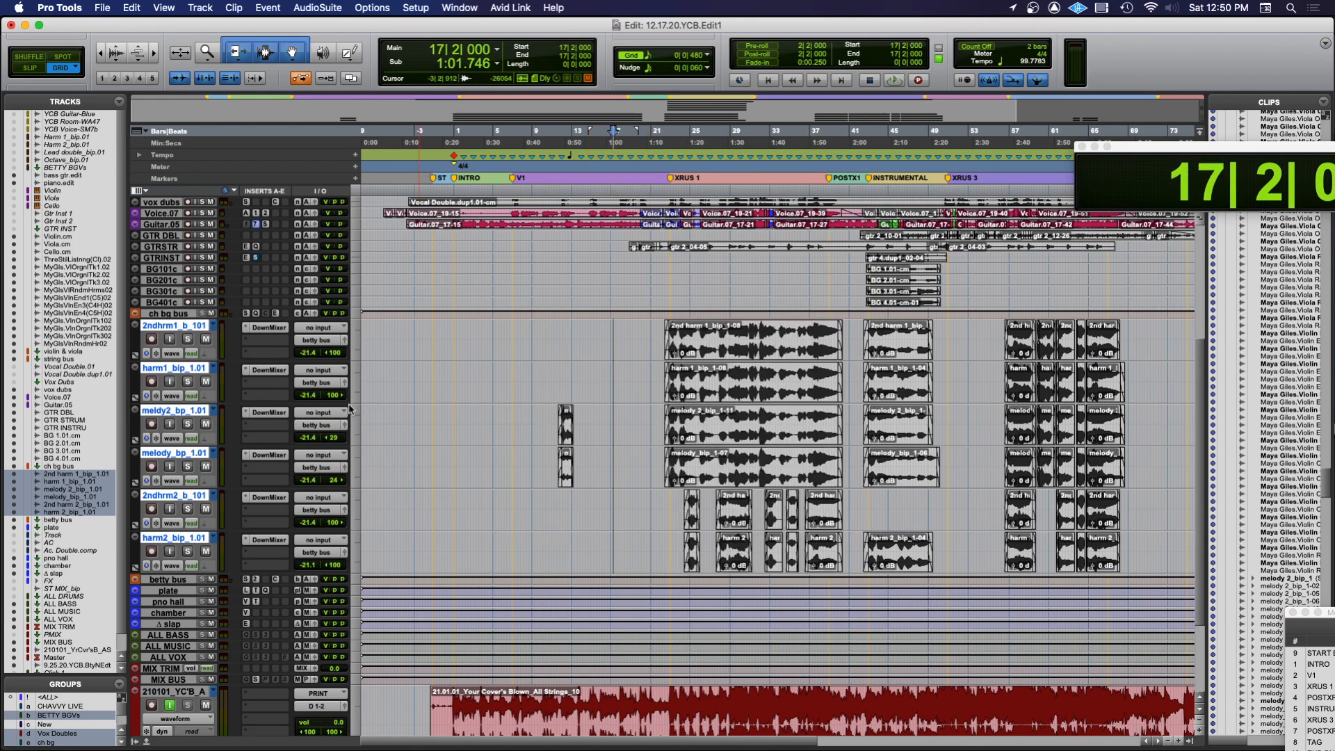
click(202, 372)
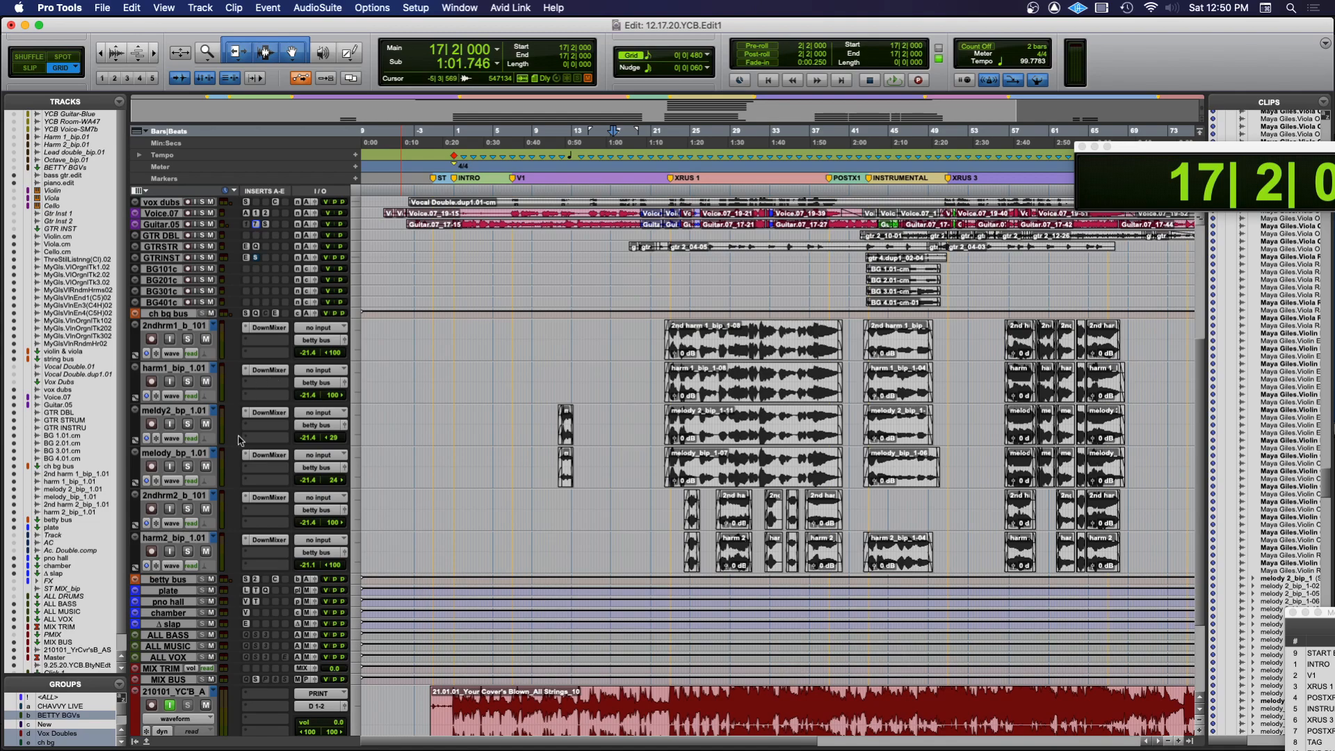
click(201, 538)
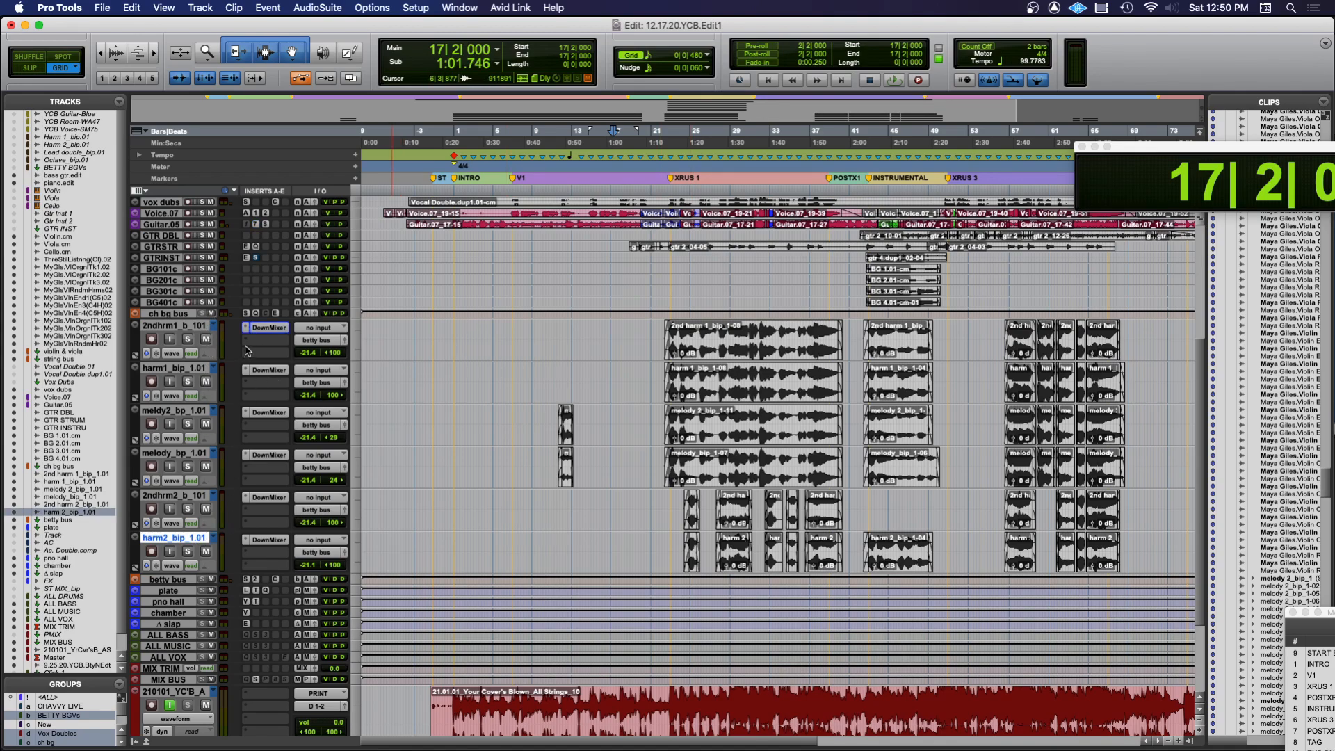
drag(698, 340, 801, 343)
click(738, 345)
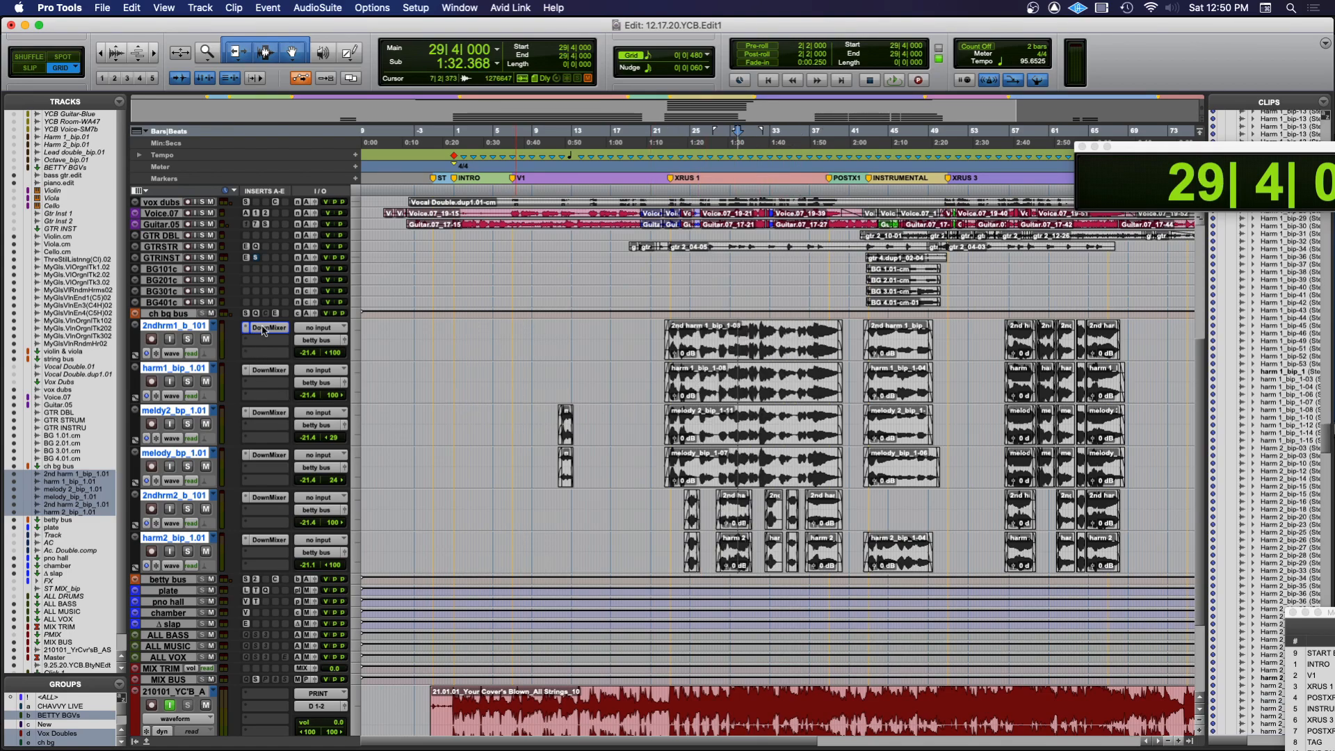
right_click(172, 325)
click(444, 418)
drag(728, 338, 772, 339)
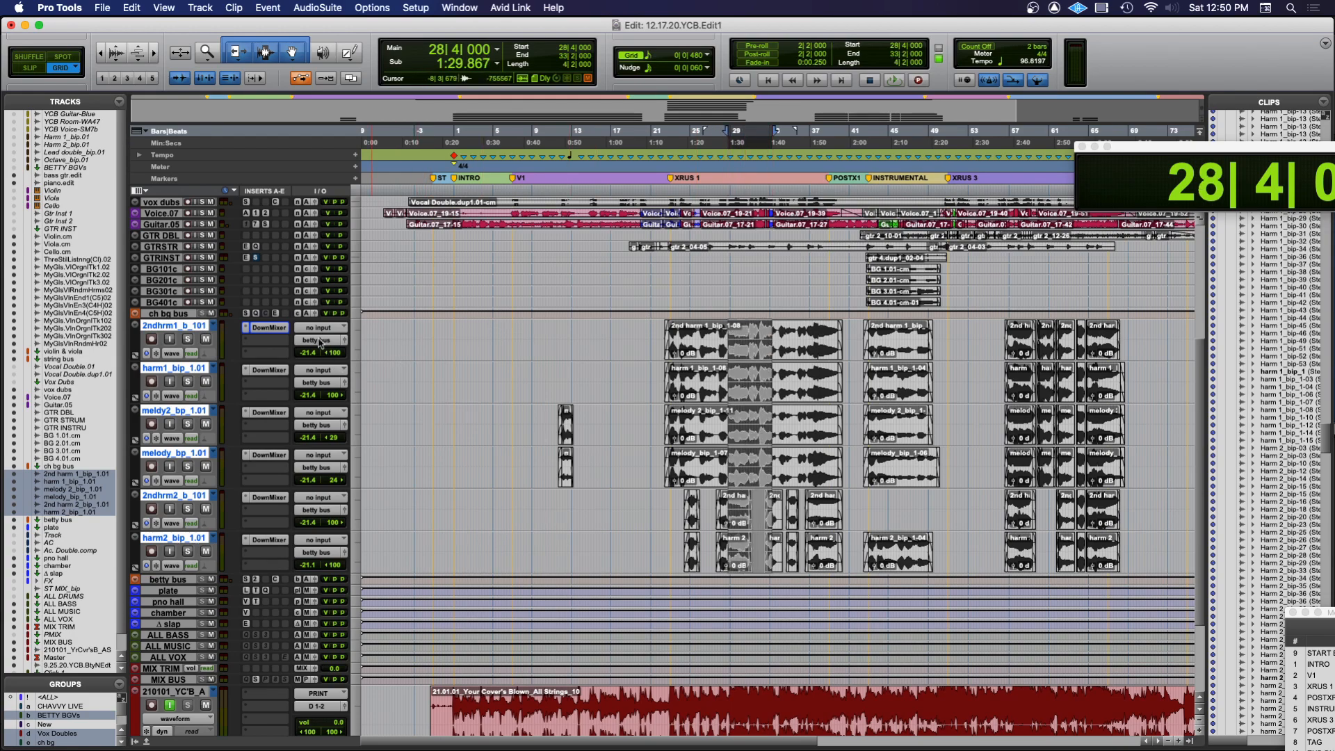
click(260, 327)
click(786, 302)
click(475, 363)
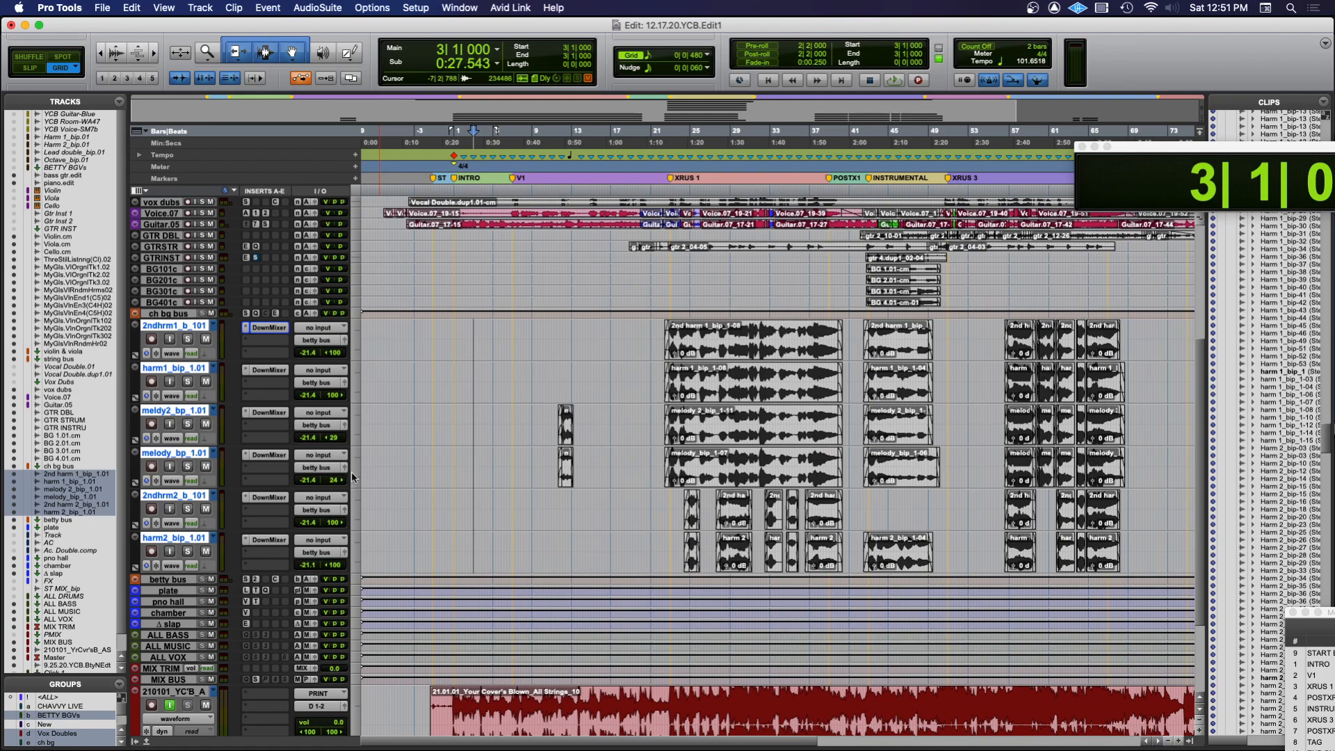
Insert Melodyne on all six background vocal tracks, from 2nd harm 1 through harm 2, in the slot below DownMixer
click(179, 370)
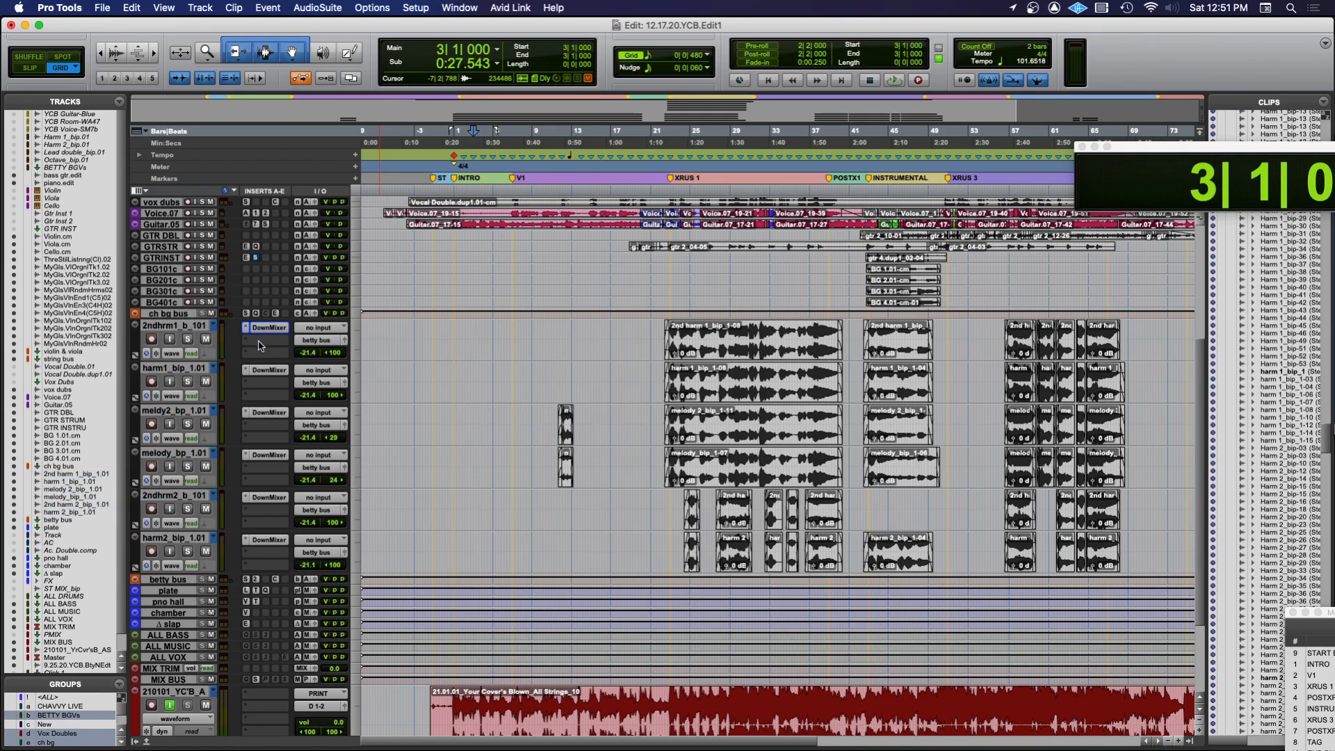
click(196, 326)
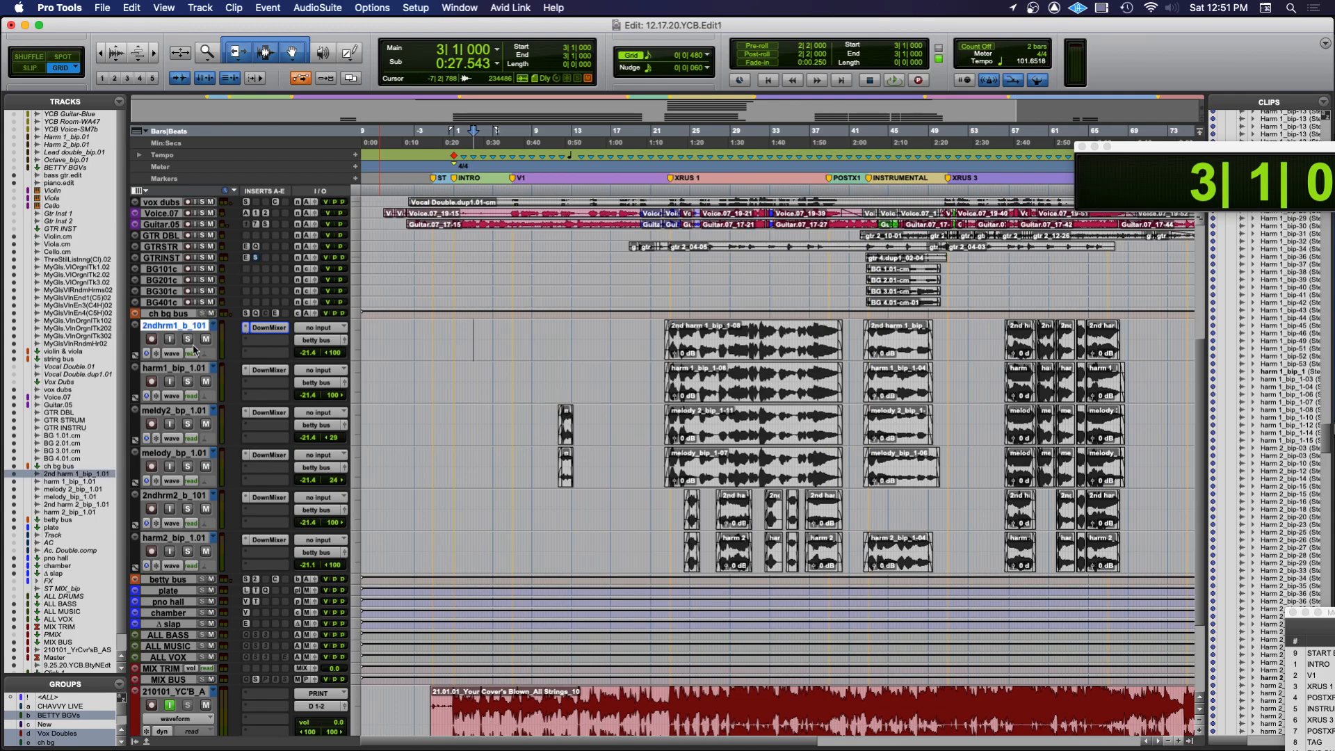
shift+click(185, 537)
click(267, 351)
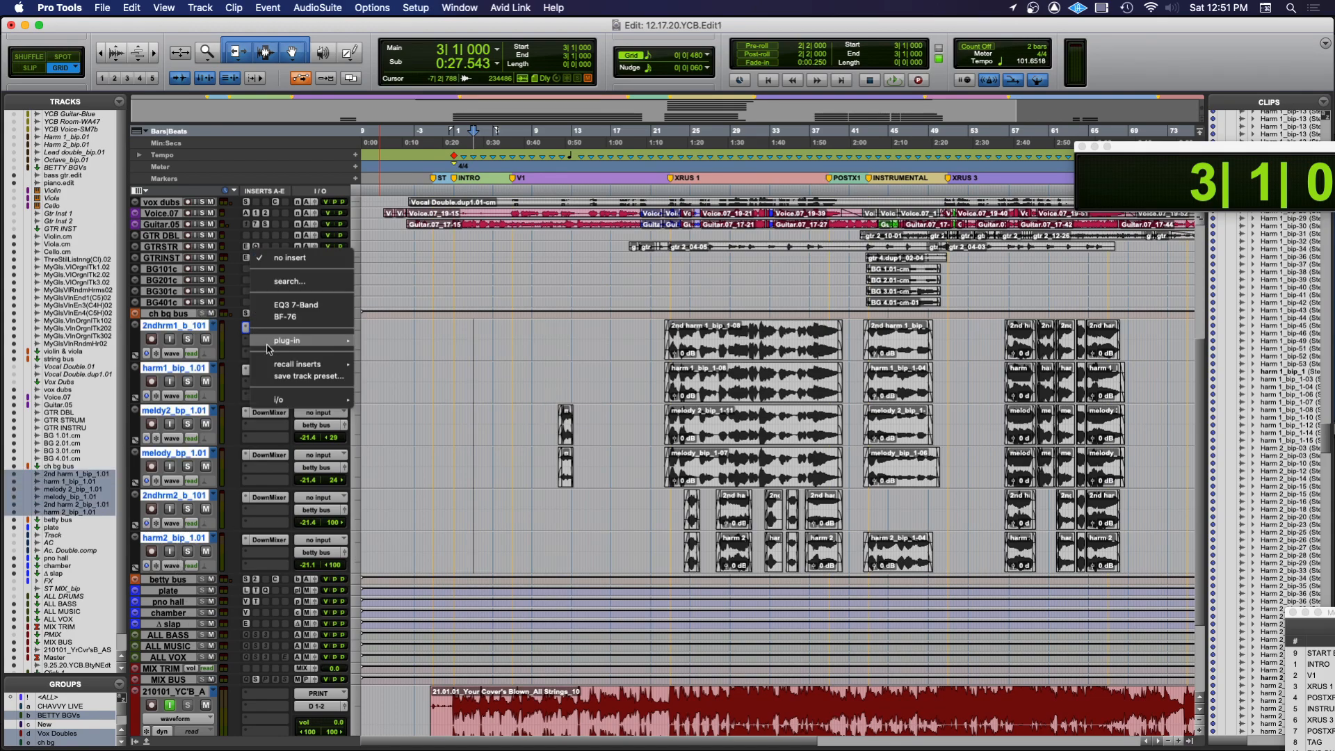
click(289, 281)
text(melo)
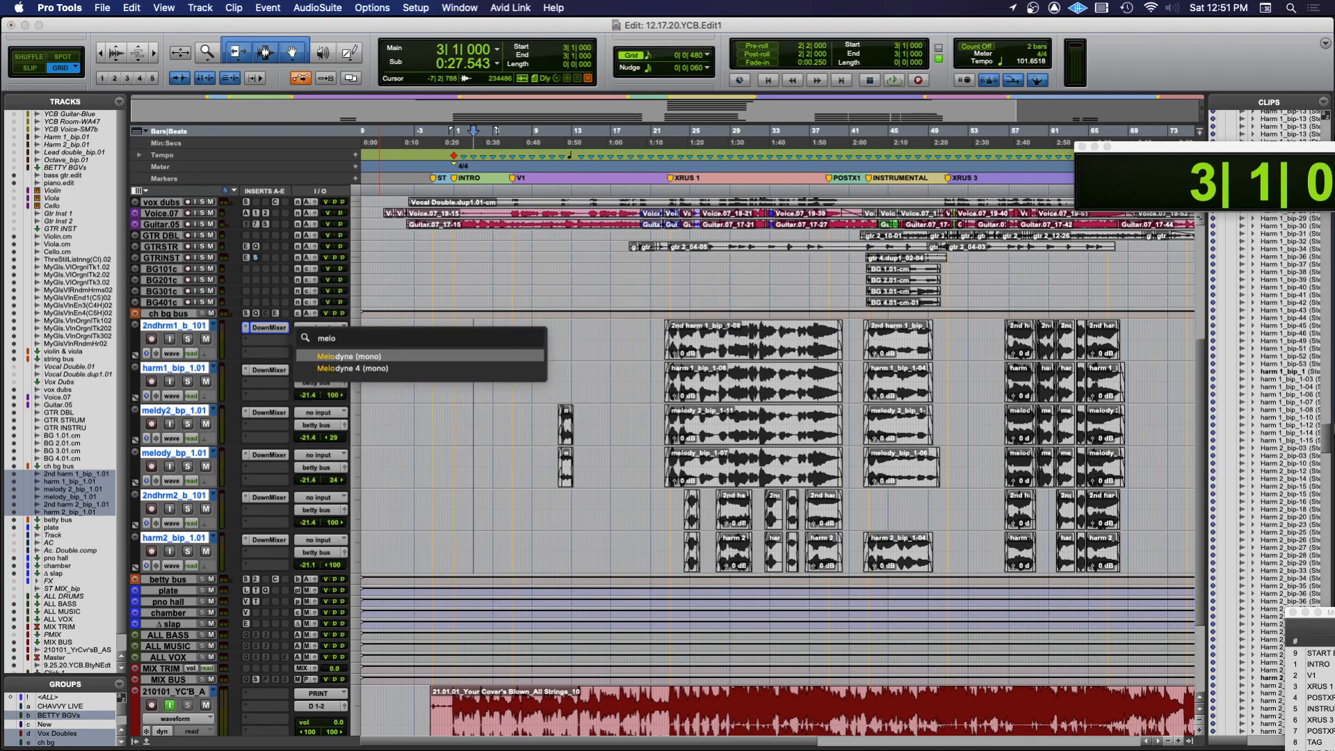
key(Return)
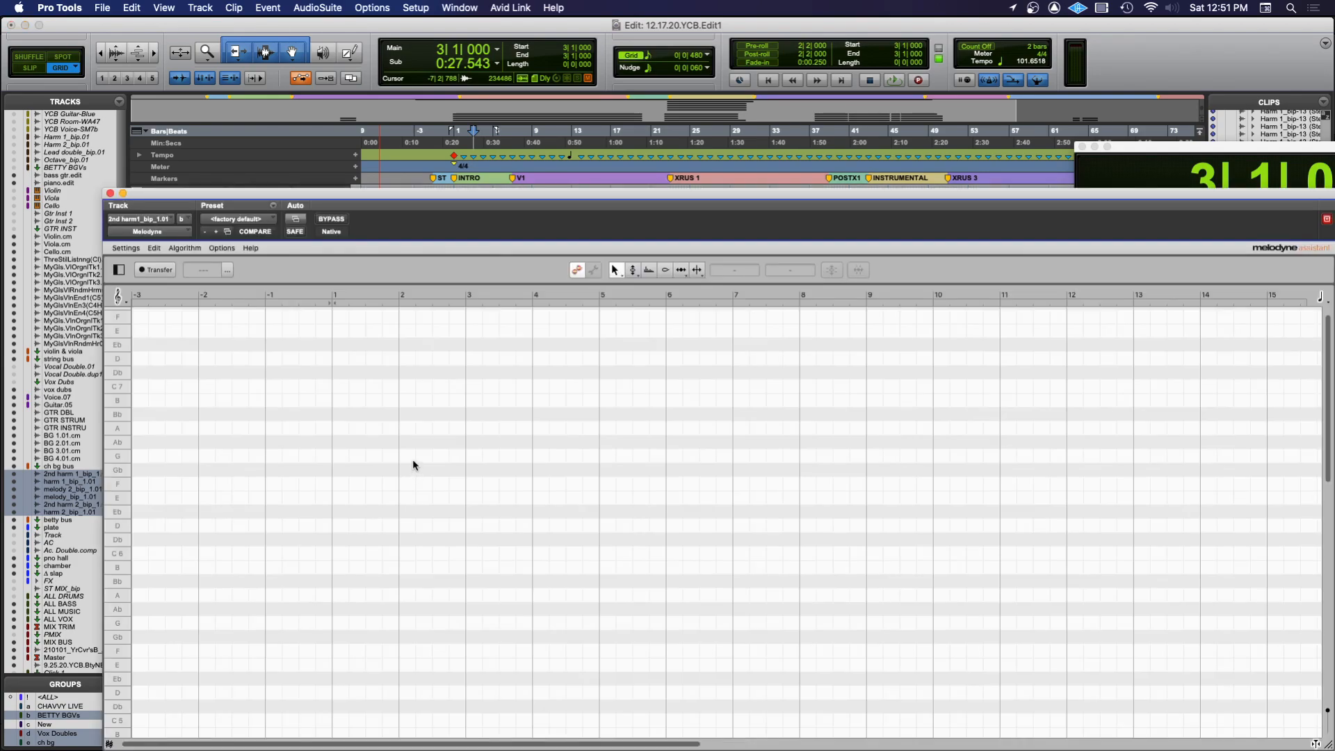
drag(160, 201, 836, 508)
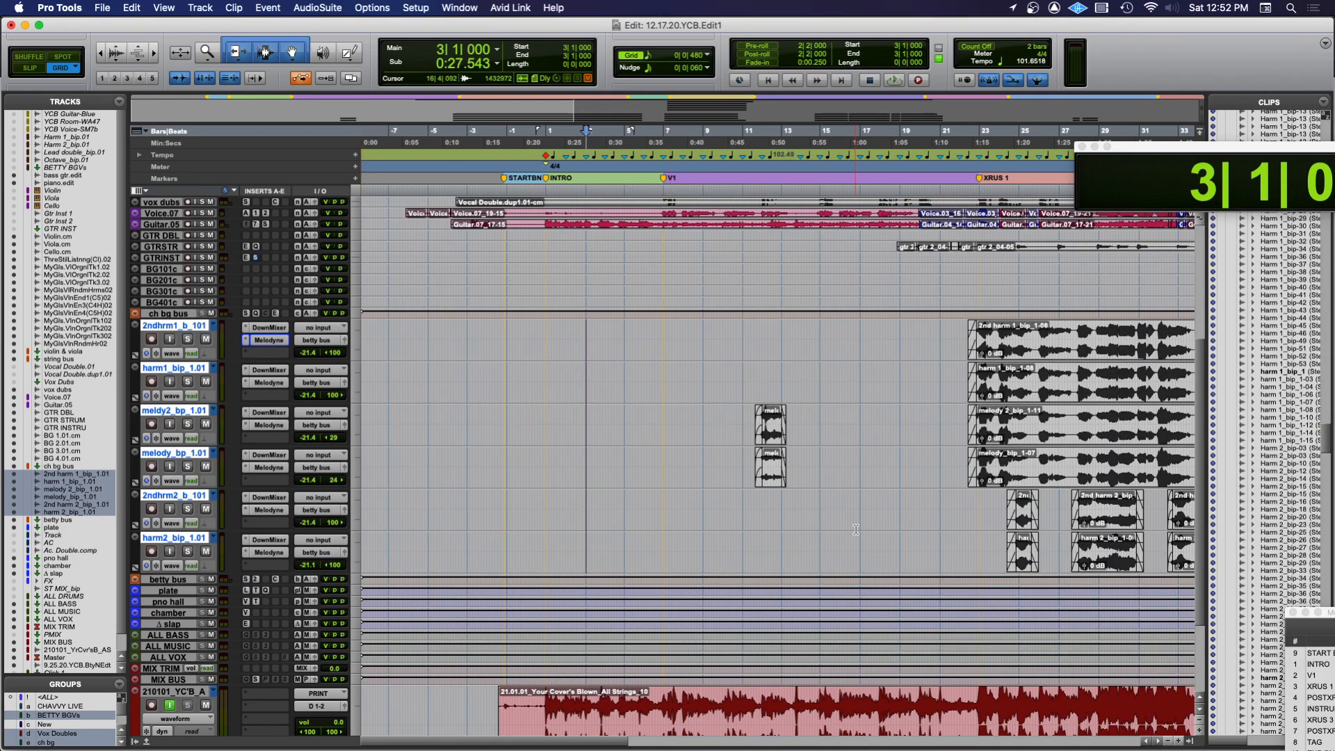
Raise the clip gain of the melody_bip_1.01 track's verse clip near bar 12 to +5.0 dB
scroll(740, 493, right, 2)
scroll(740, 493, right, 5)
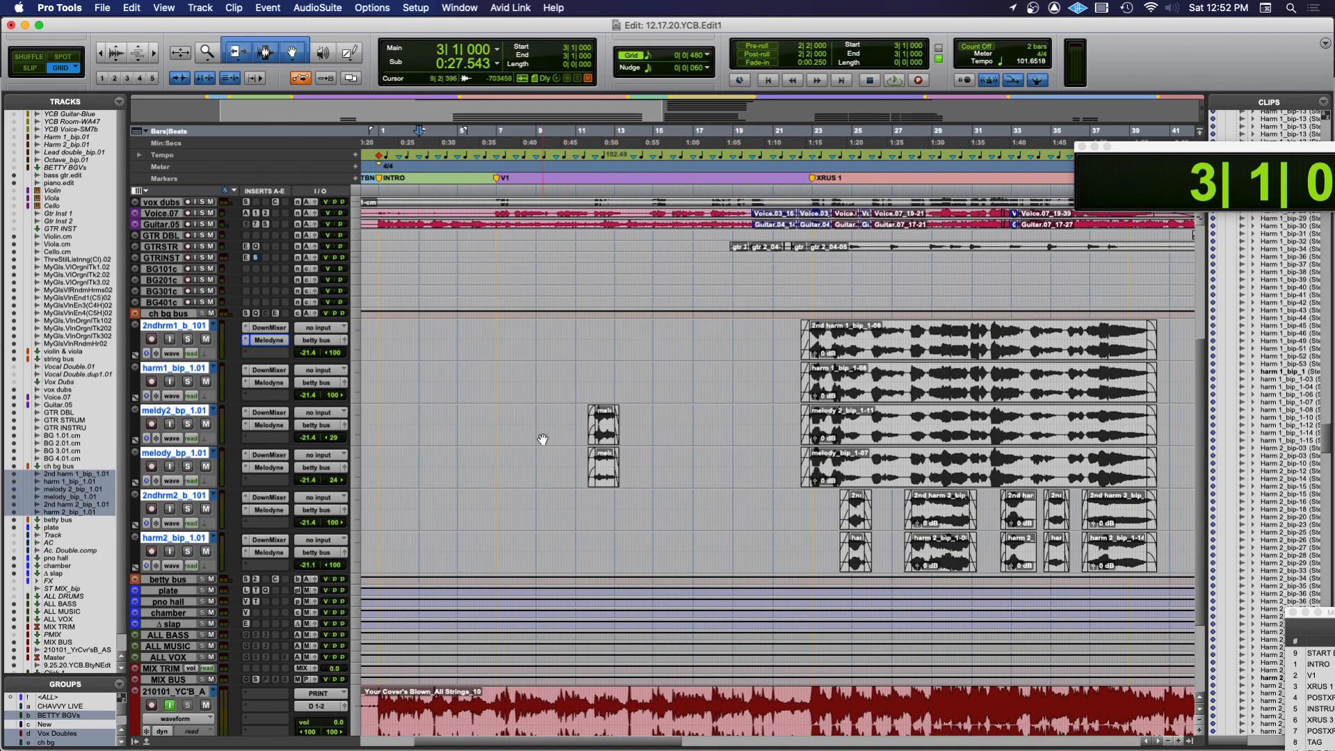
double_click(586, 420)
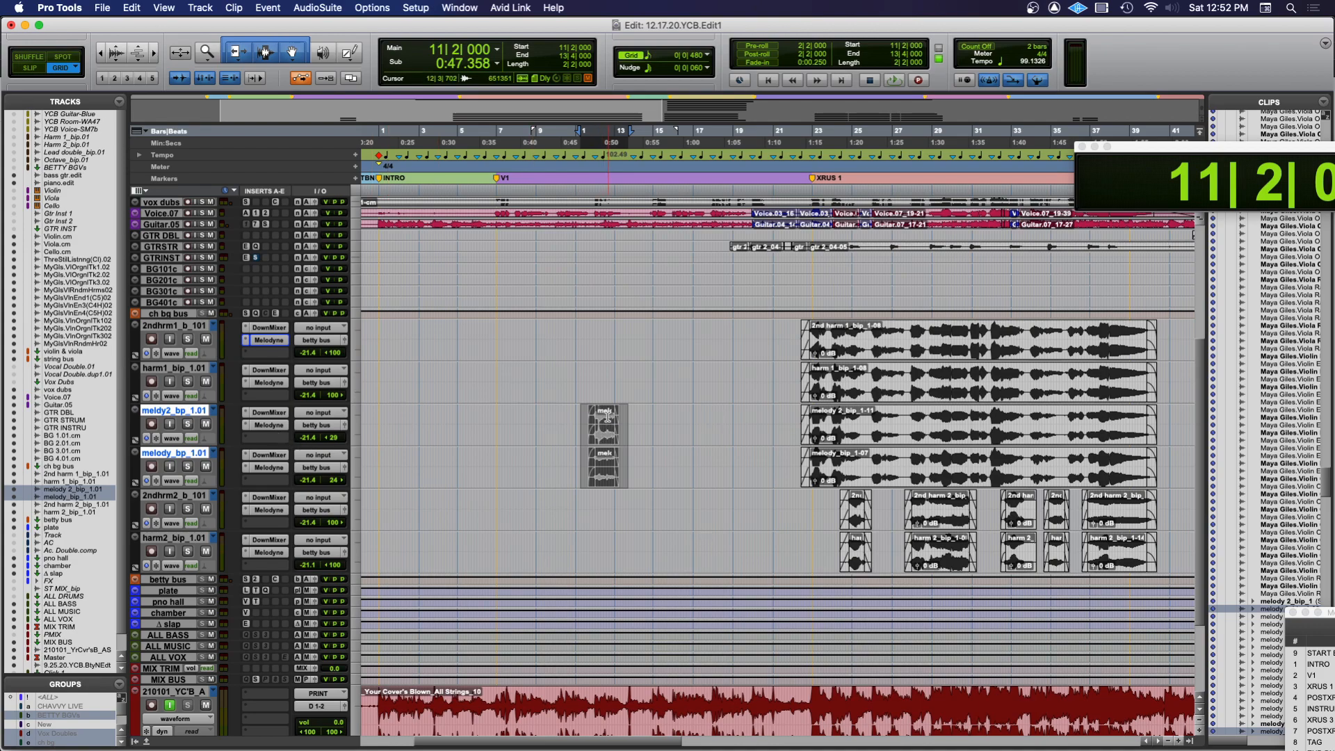
click(645, 461)
key(super+bracketright)
key(super+bracketright)
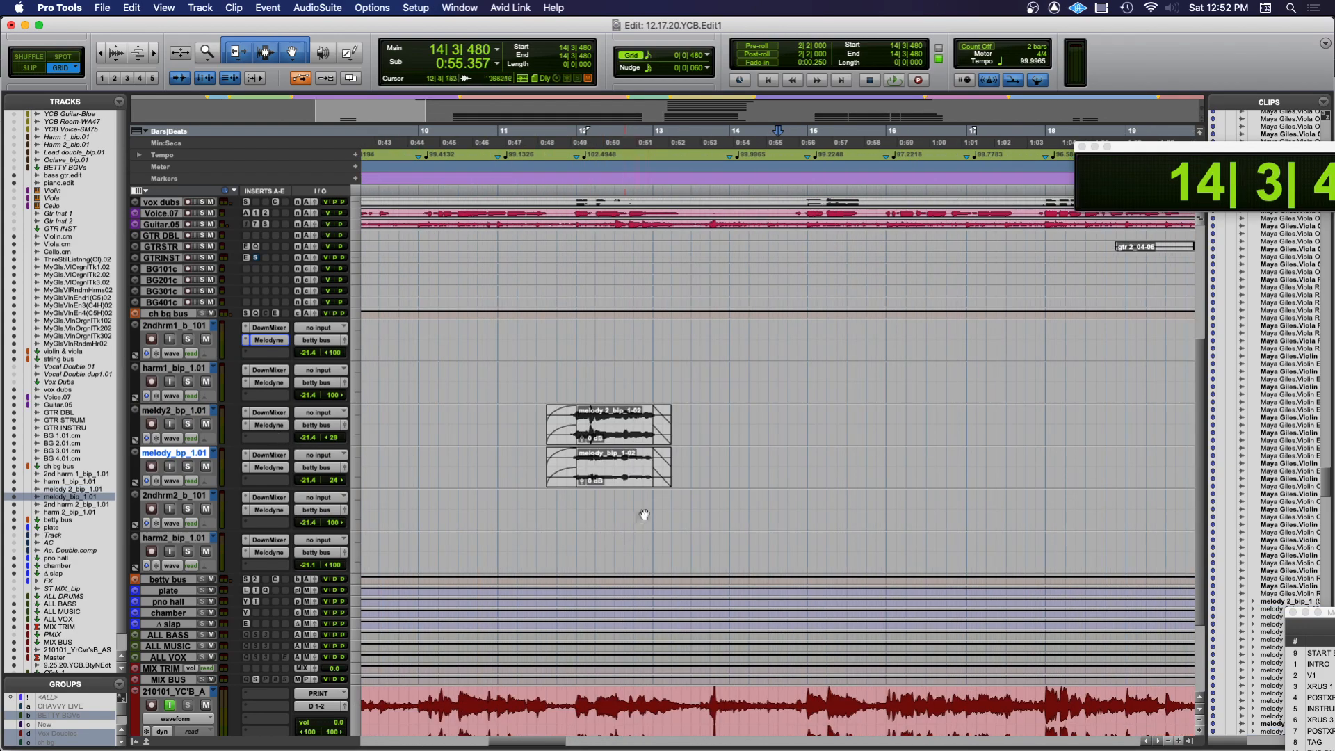
click(606, 477)
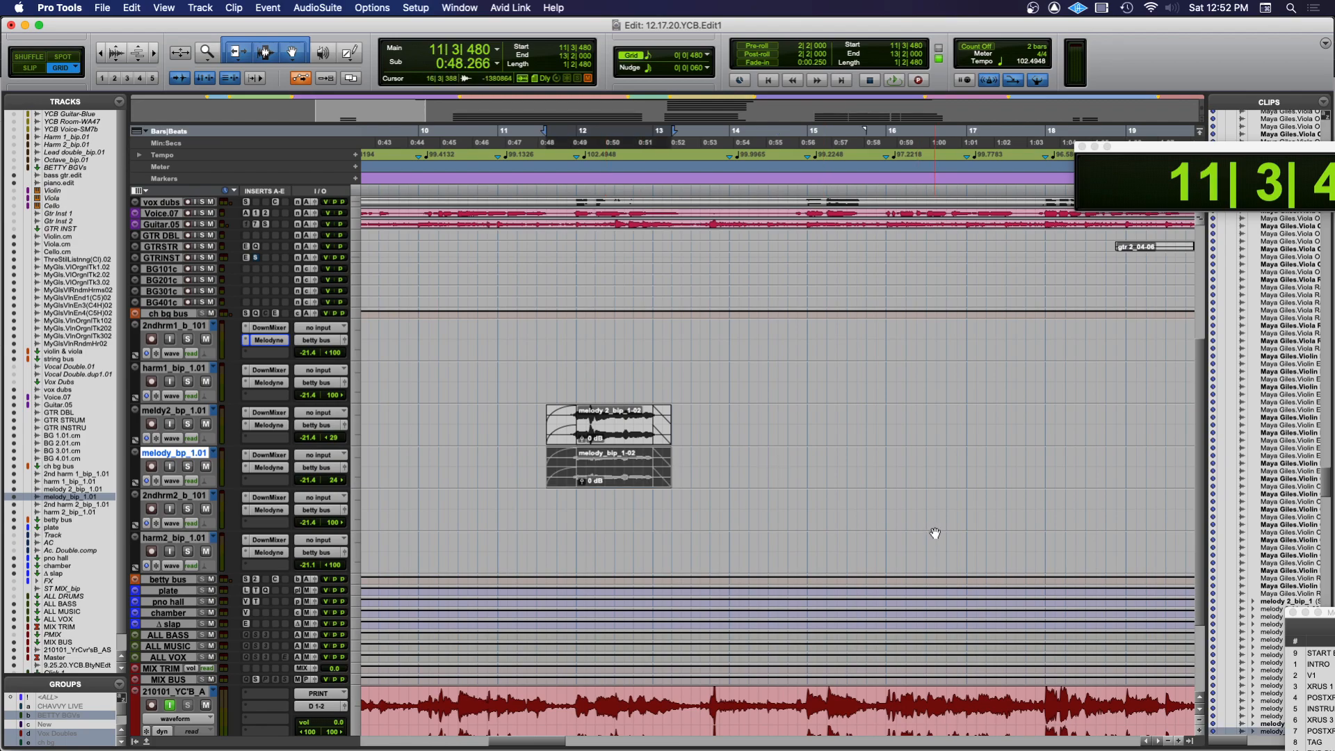
key(ctrl+shift+Up)
click(723, 451)
click(611, 478)
click(761, 462)
Select the verse clips on both melody tracks, solo the two tracks, and play the selection
key(r)
key(r)
scroll(587, 521, right, 3)
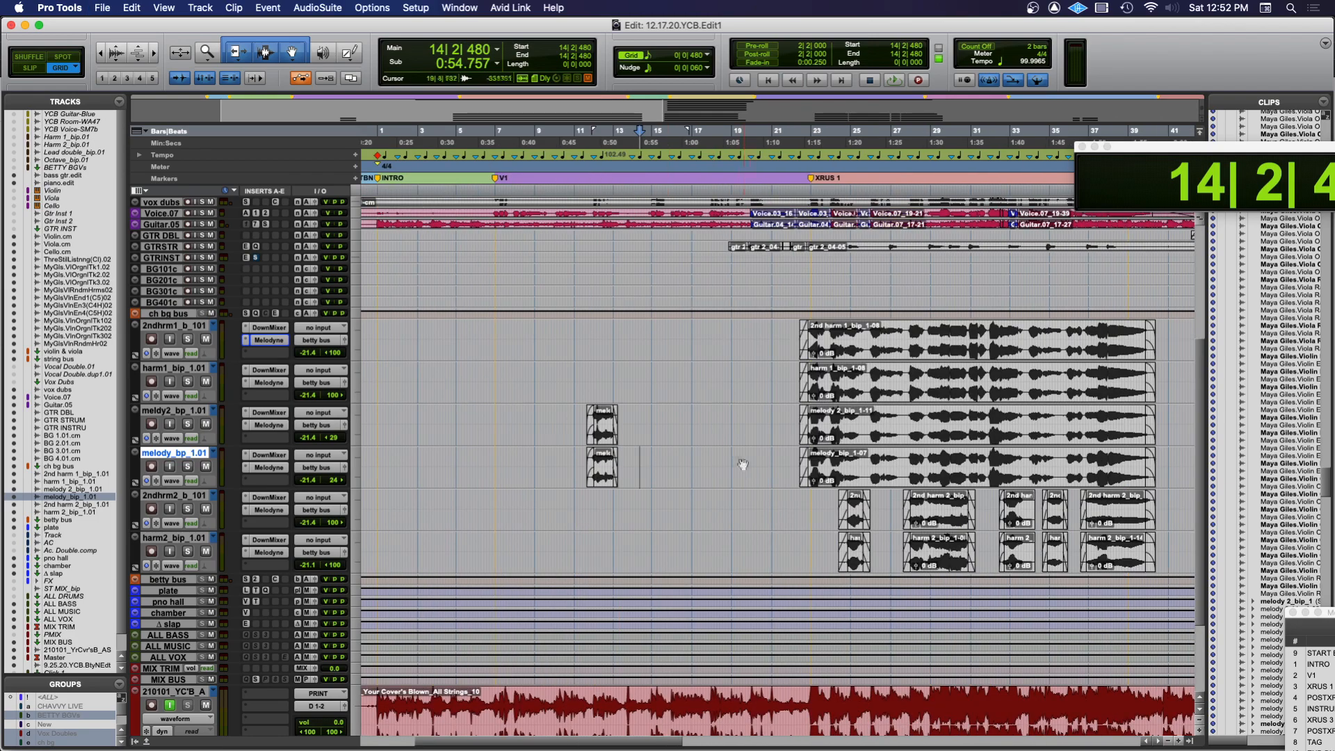
click(602, 477)
shift+click(602, 435)
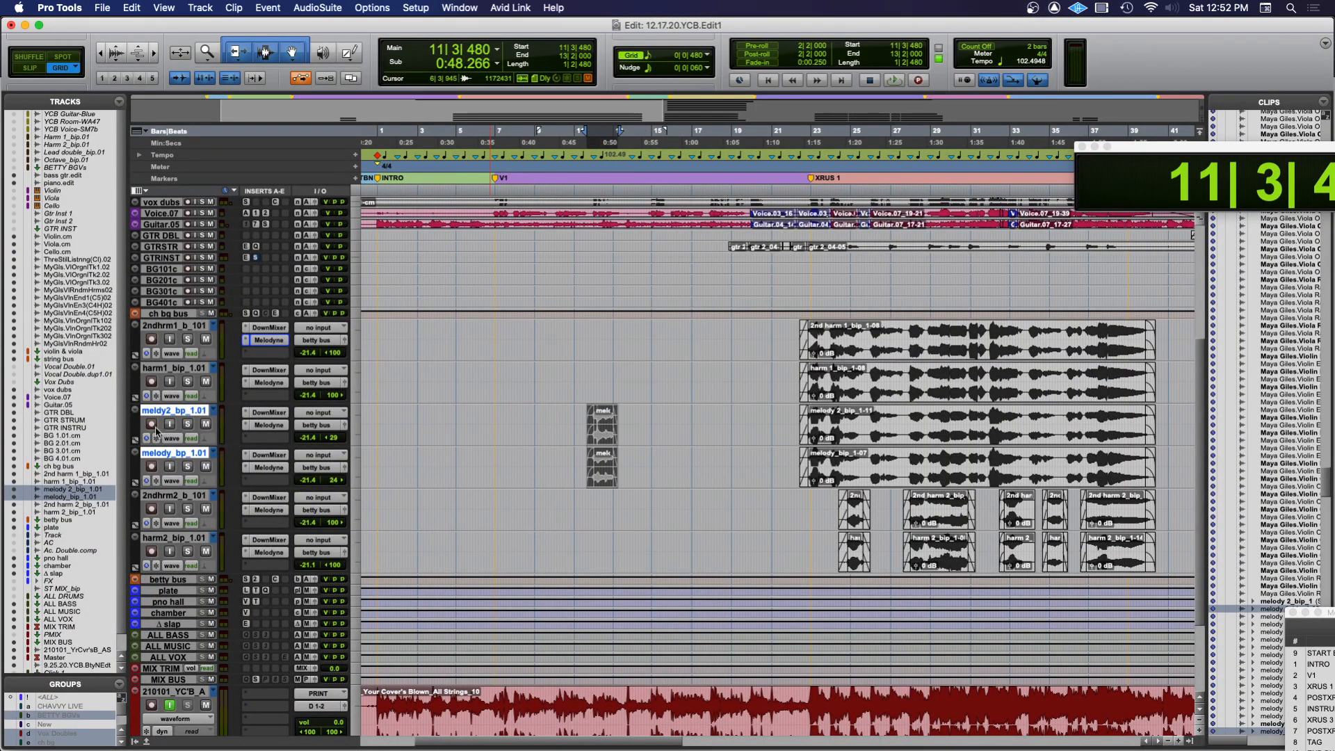
click(187, 424)
click(187, 466)
key(space)
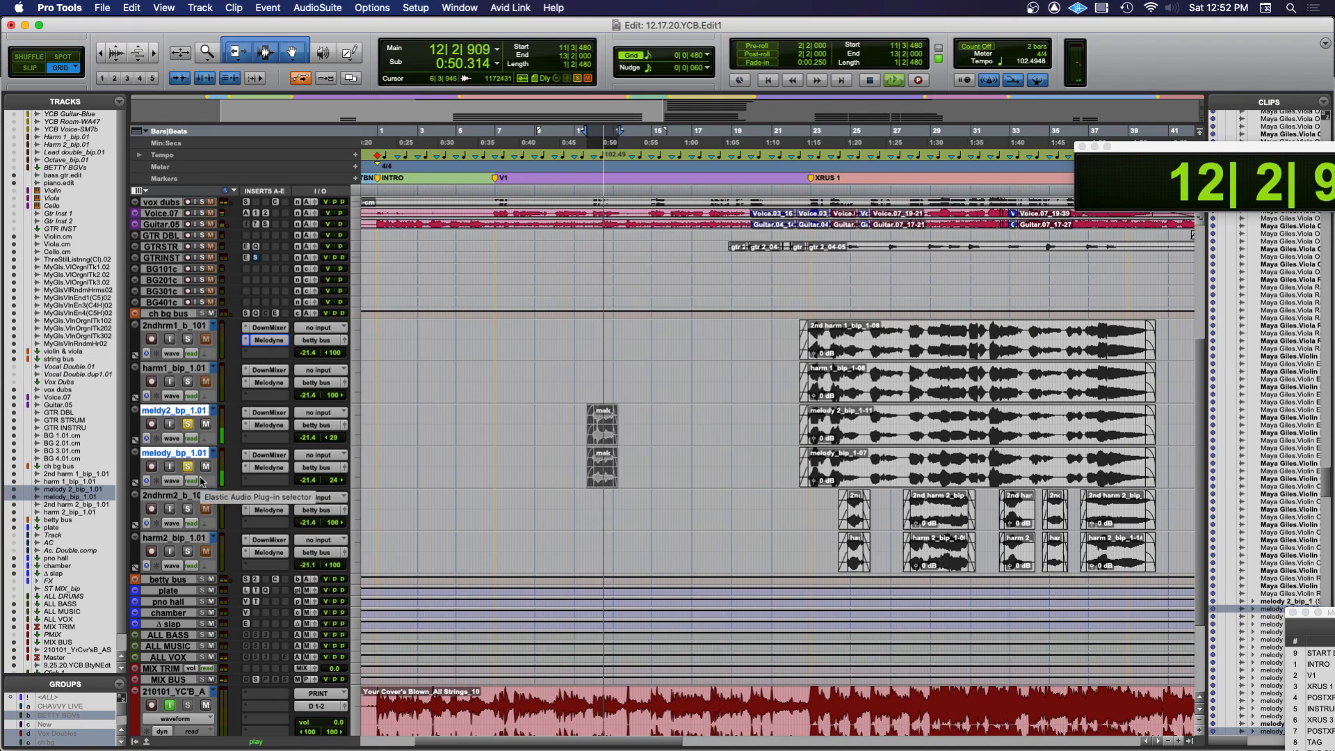
key(space)
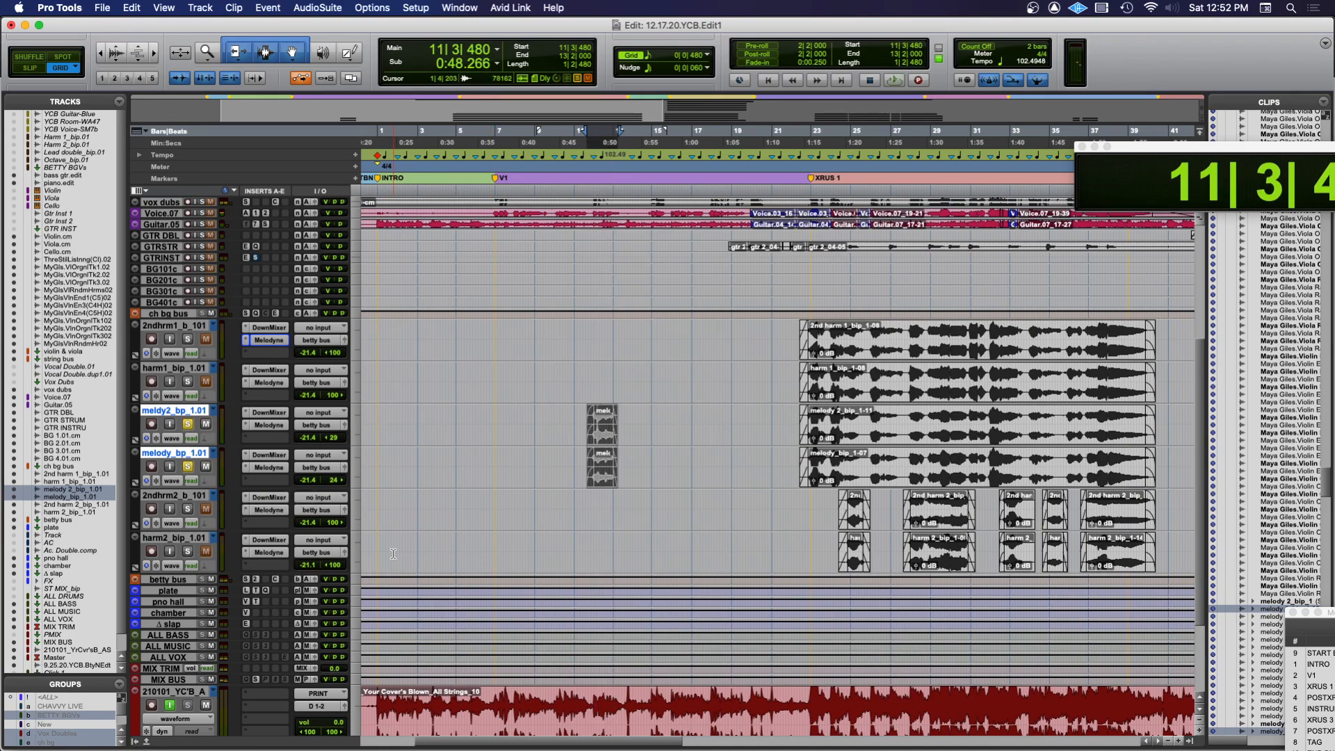
Open Melodyne on the melody 2_bip_1.01 and melody_bip_1.01 tracks and arm Transfer in both instances
scroll(756, 541, right, 6)
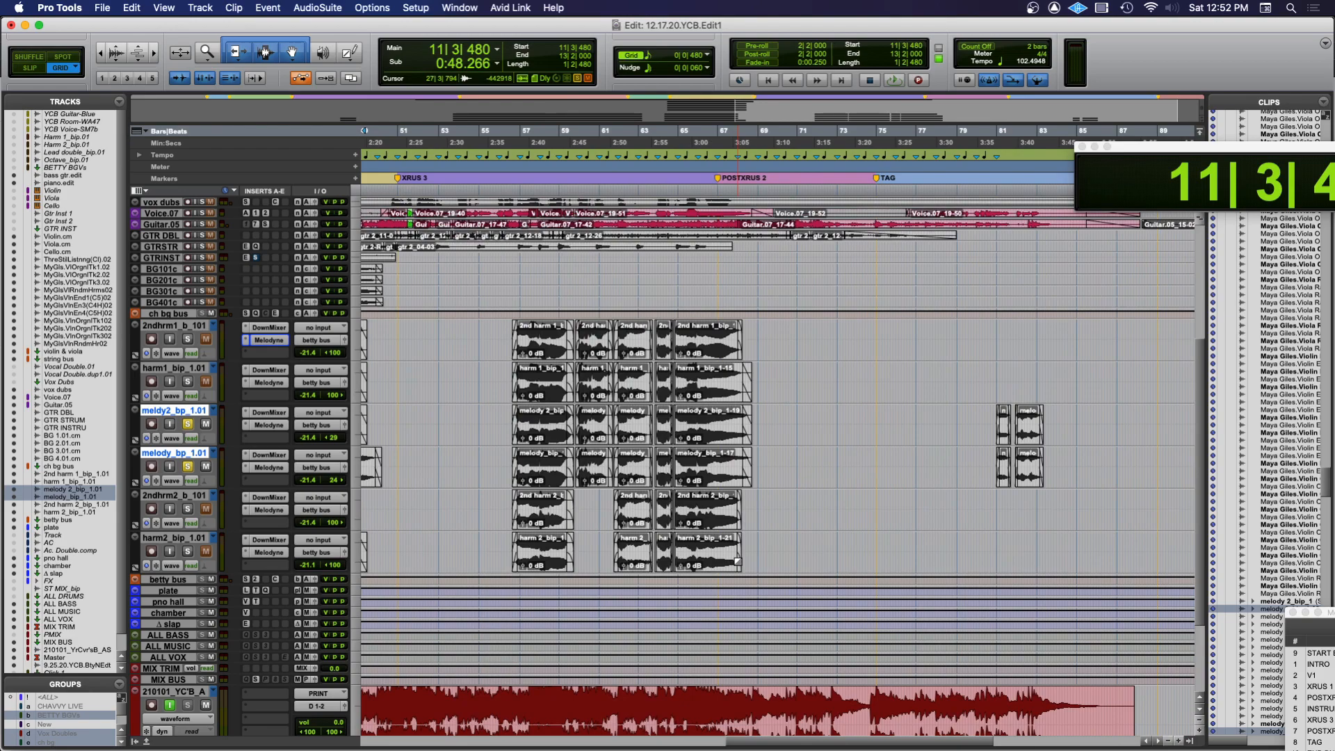
key(t)
key(t)
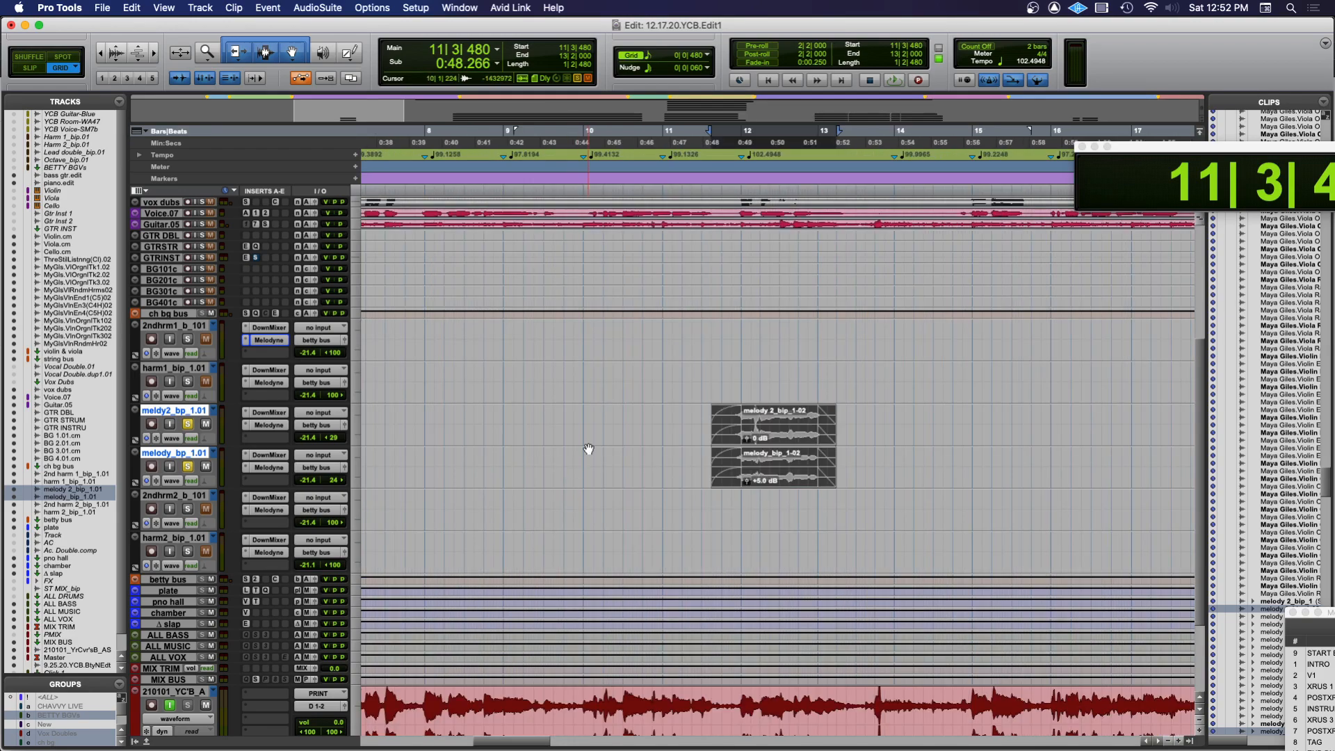
click(267, 425)
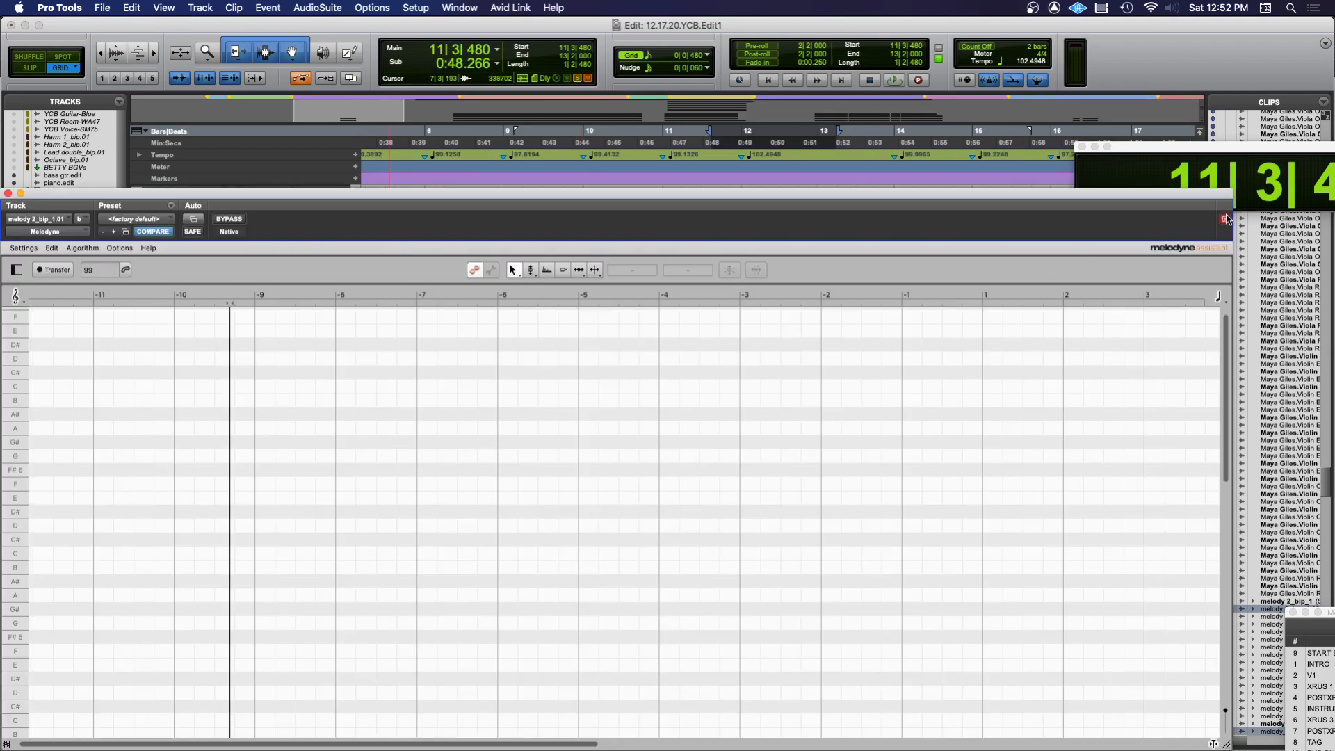
drag(79, 197, 1173, 183)
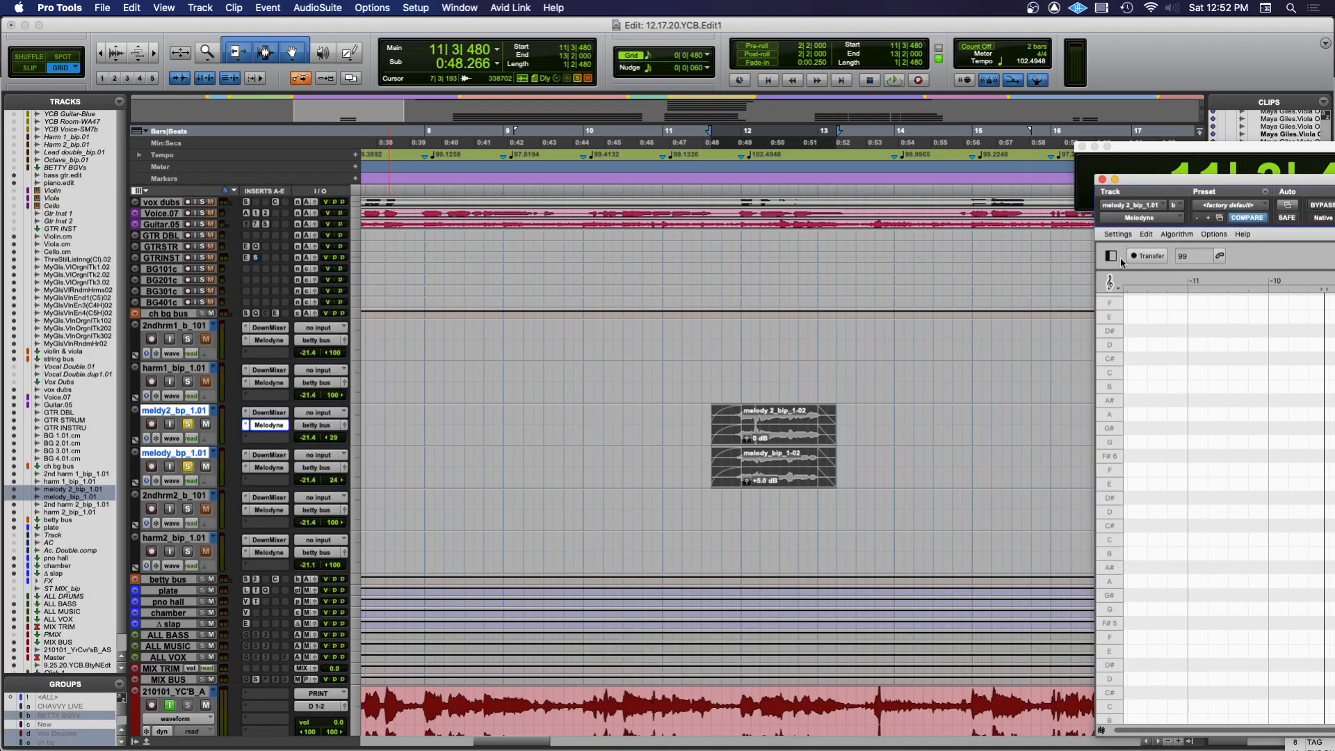
click(268, 467)
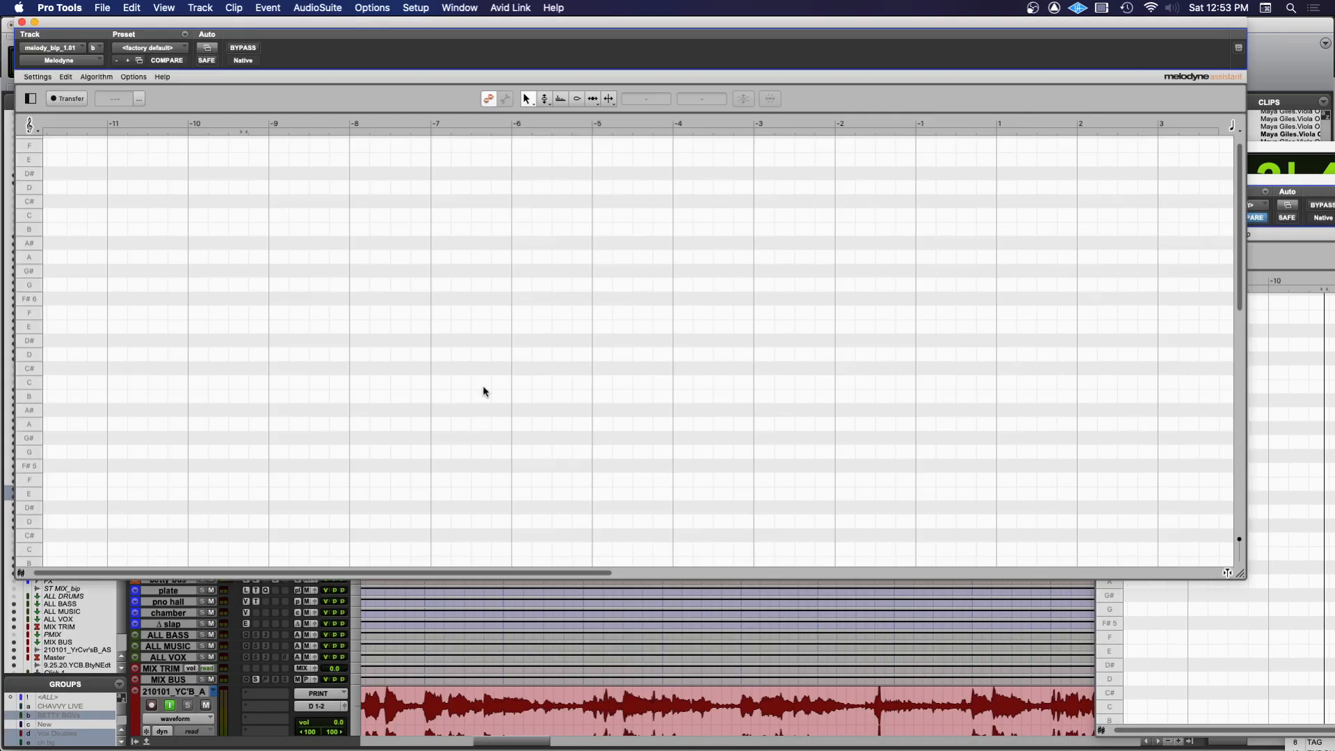
click(71, 98)
drag(43, 24, 1202, 188)
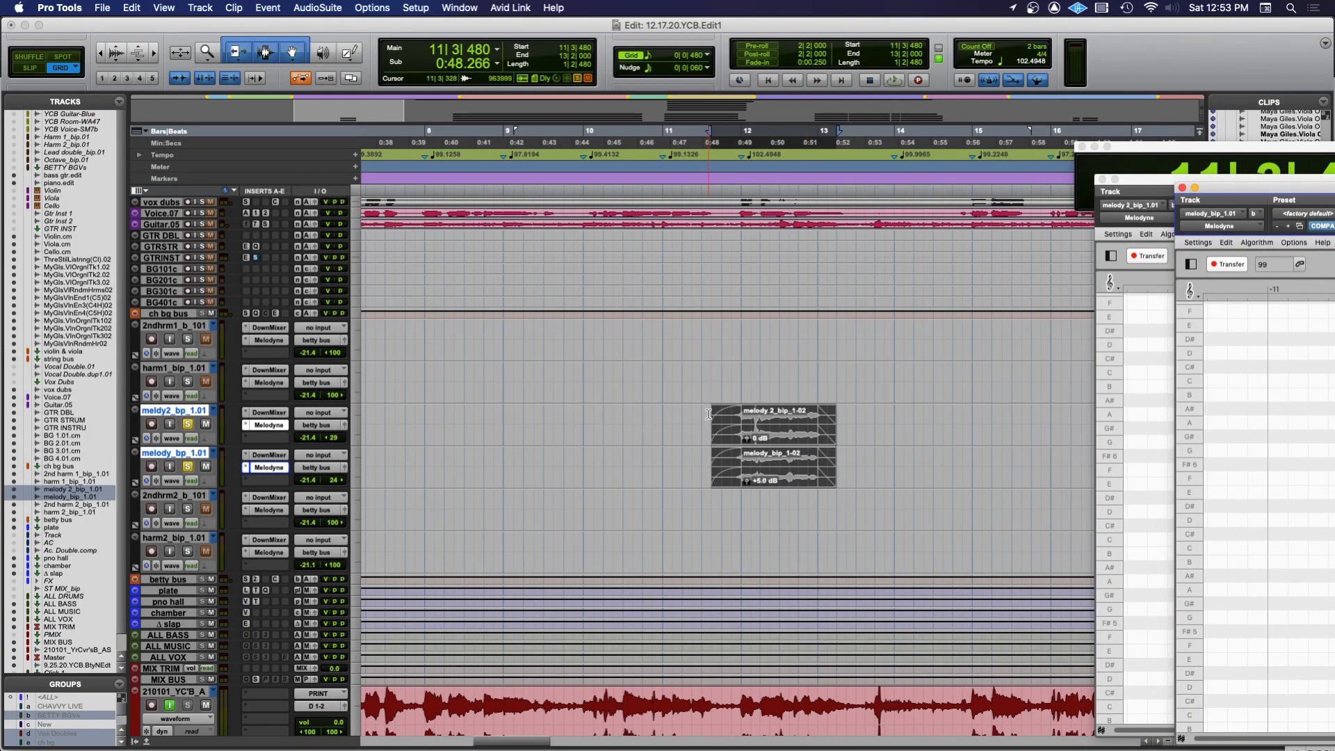
Widen the selection on both melody tracks to 11|3|000 through 13|2|480 and play it to transfer the audio into Melodyne
drag(704, 420, 840, 460)
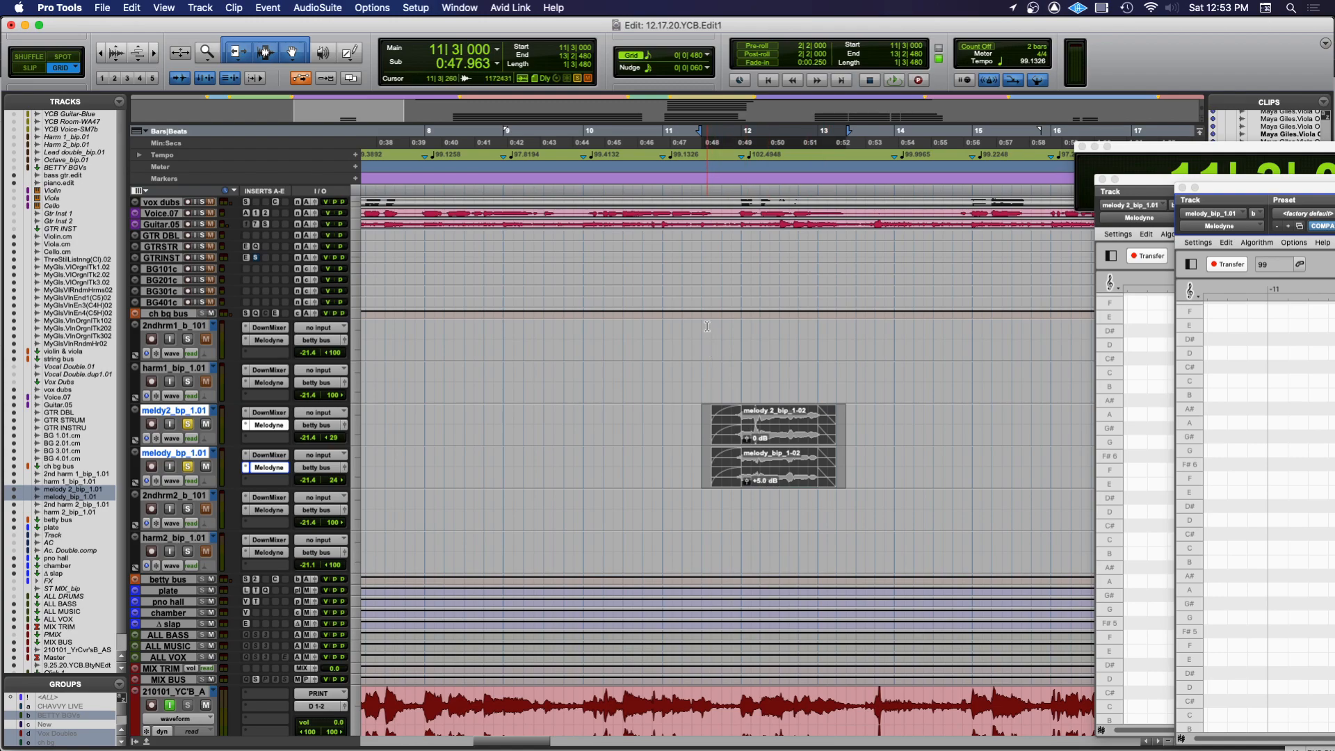
key(space)
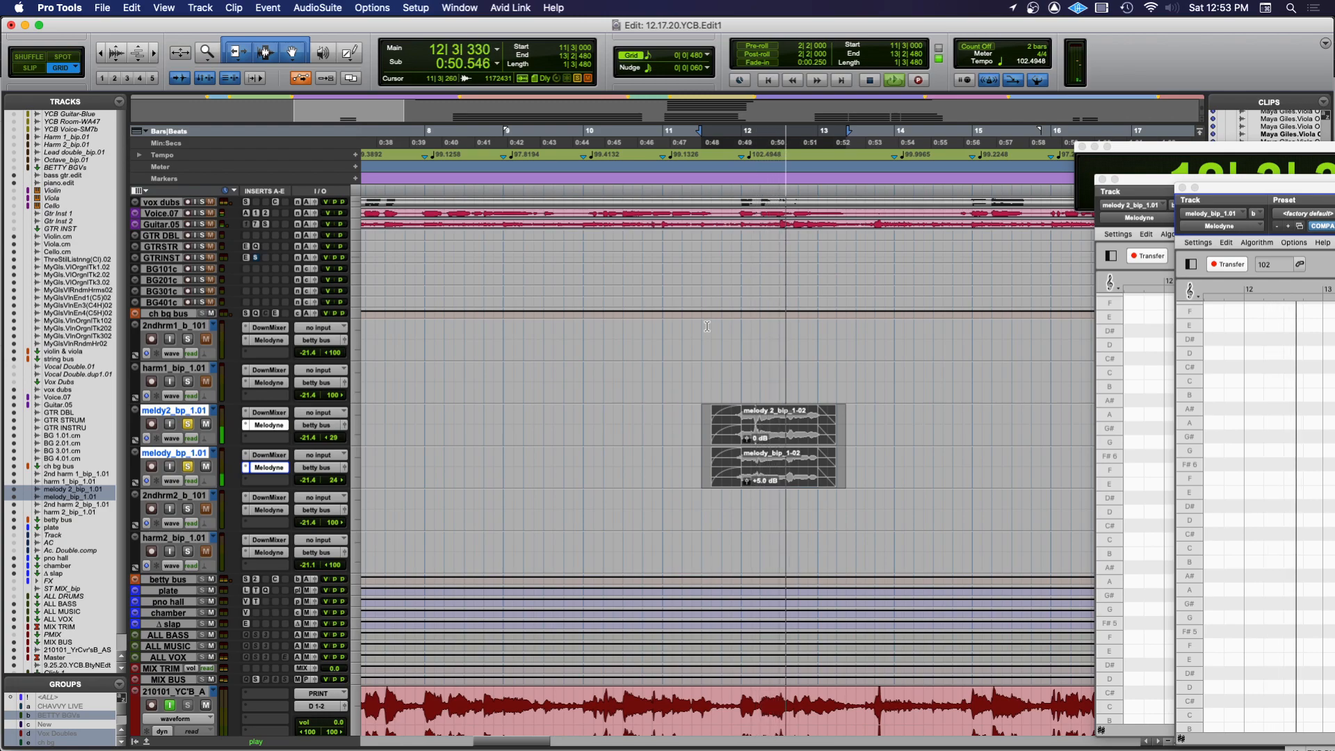
key(space)
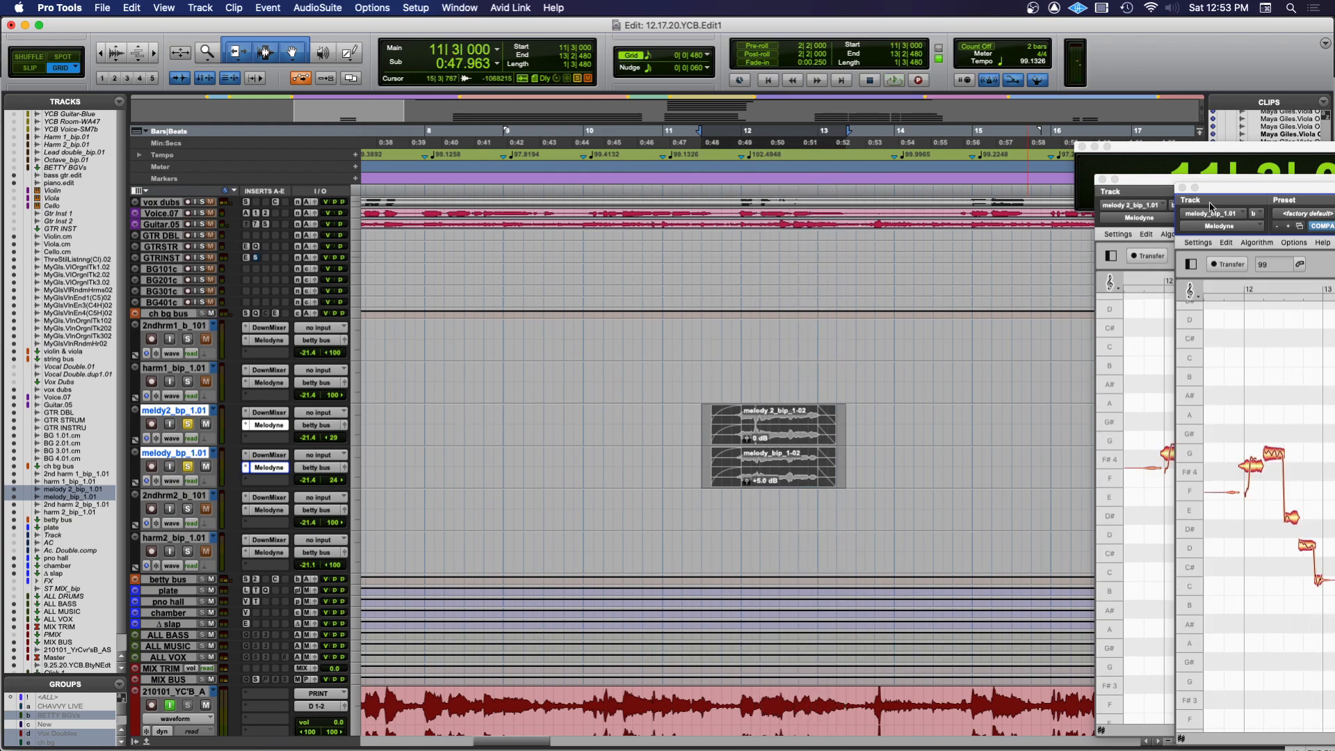
Examine the transferred notes in melody_bip_1.01's Melodyne window and close that window
drag(1227, 194, 631, 174)
scroll(753, 513, left, 5)
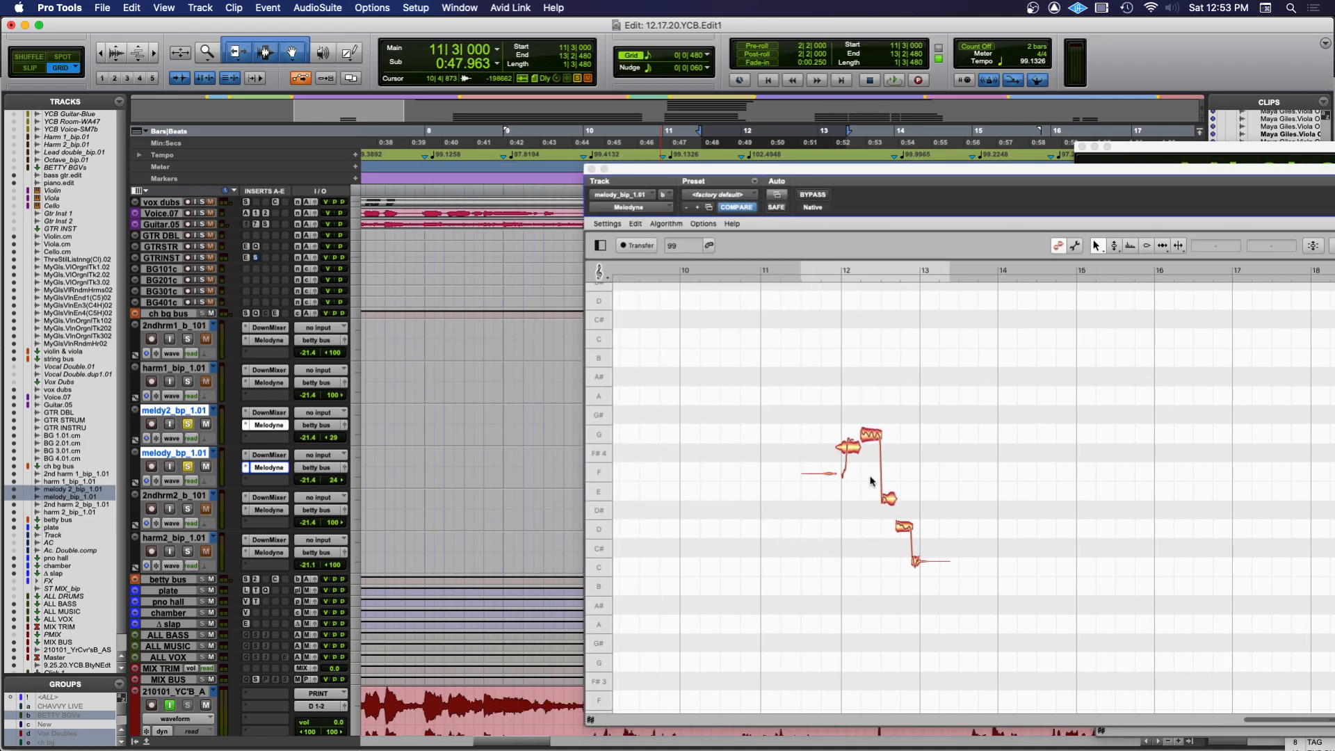
click(591, 169)
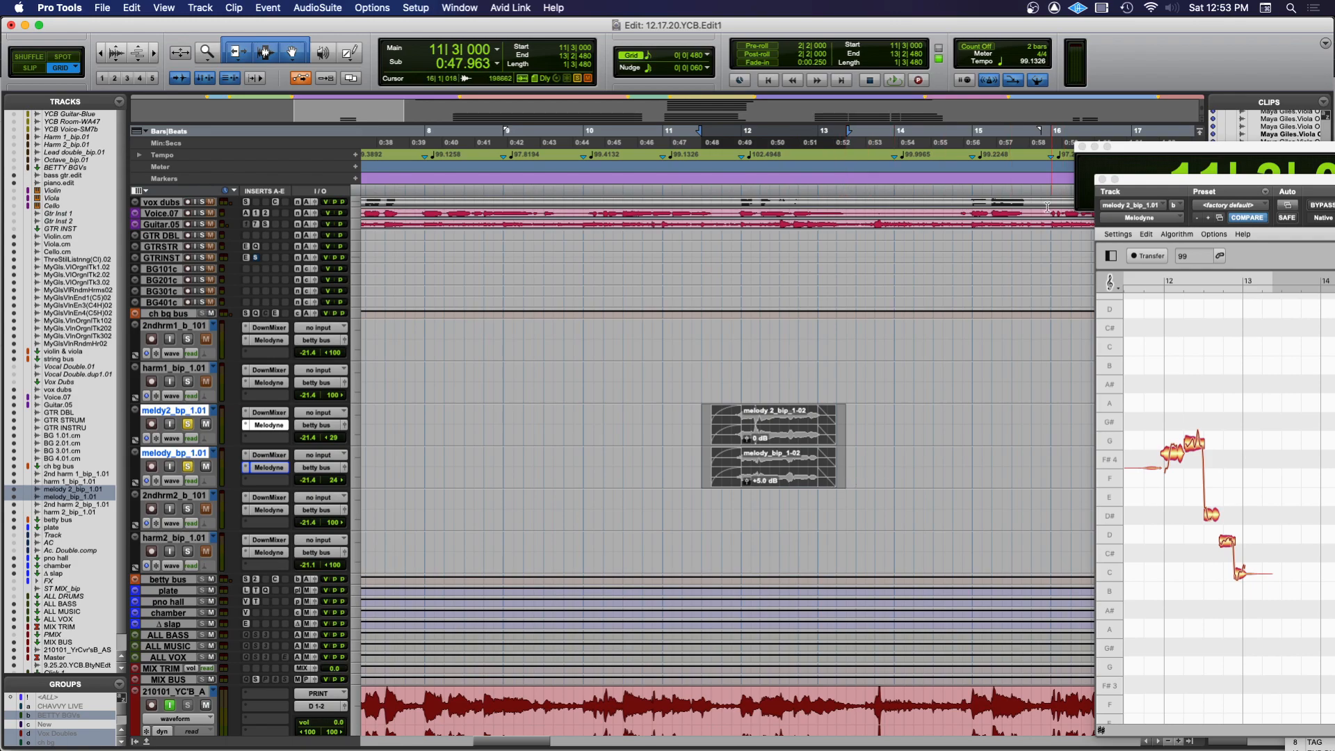
Close the remaining Melodyne window and select the first chorus clips on all six background vocal tracks, from 22|2|000 to 40|3|480
click(1102, 180)
key(r)
key(r)
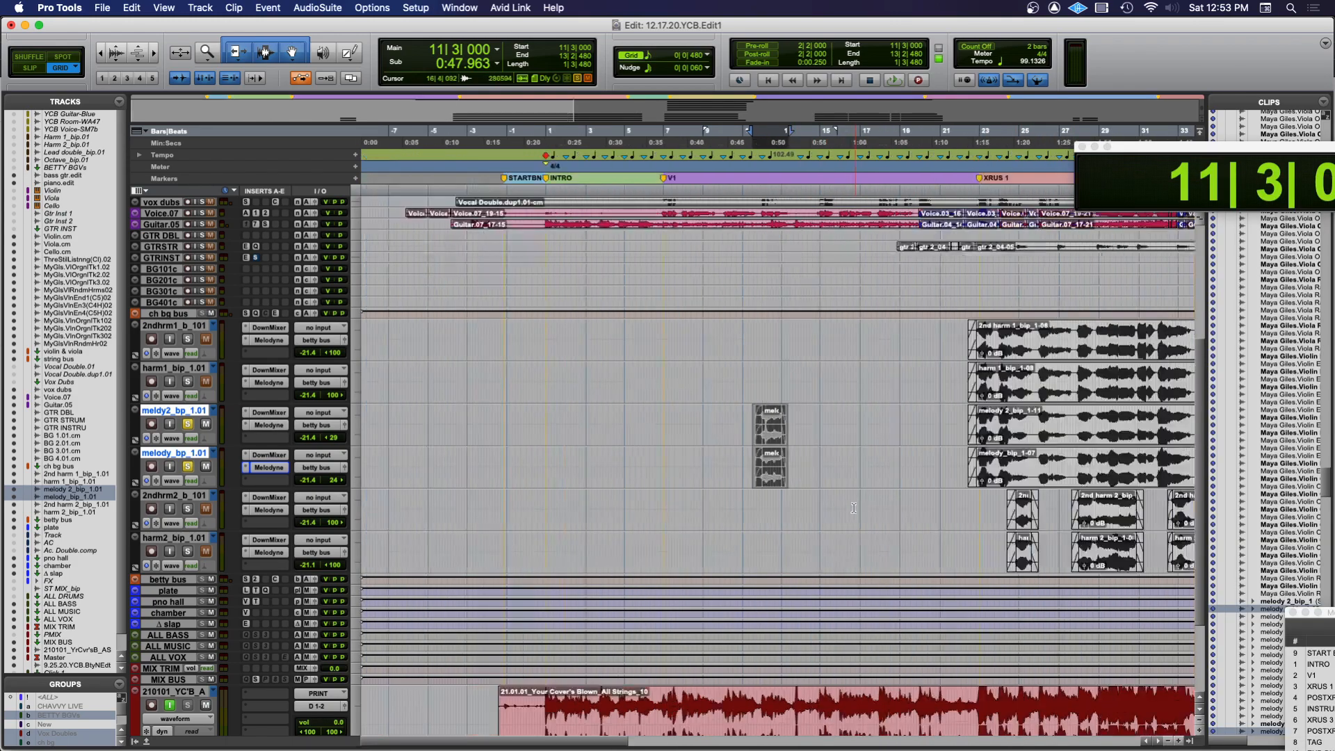
scroll(788, 496, right, 5)
scroll(786, 497, right, 2)
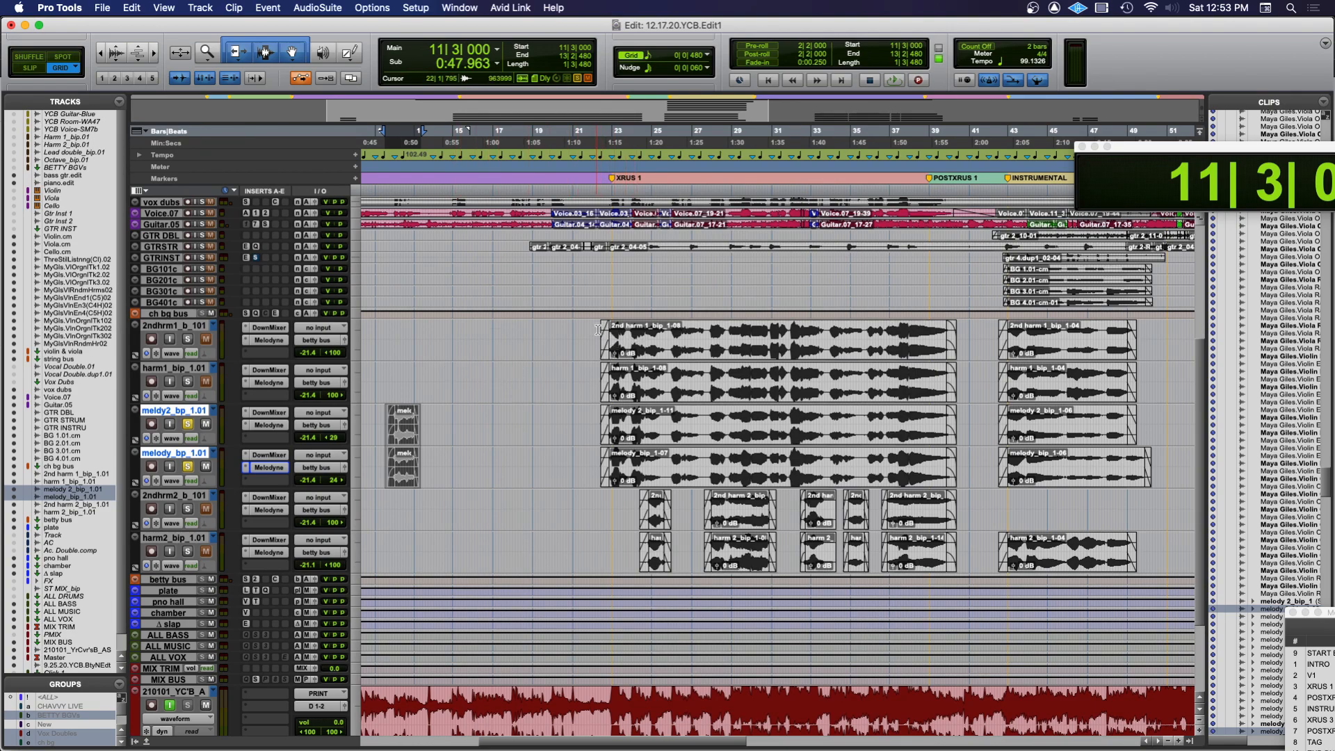
drag(597, 328, 960, 547)
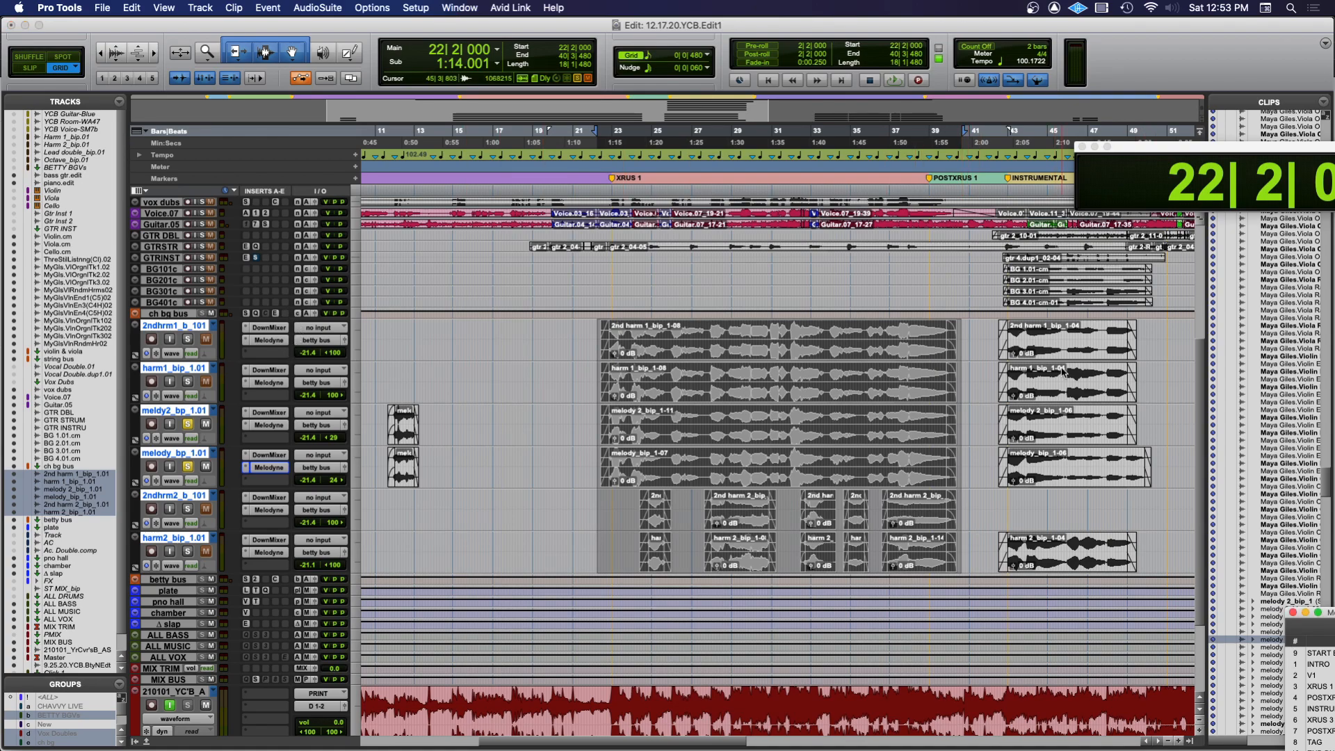
Close the floating windows, hide the clips list, and solo all six background vocal tracks
key(ctrl+alt+super+w)
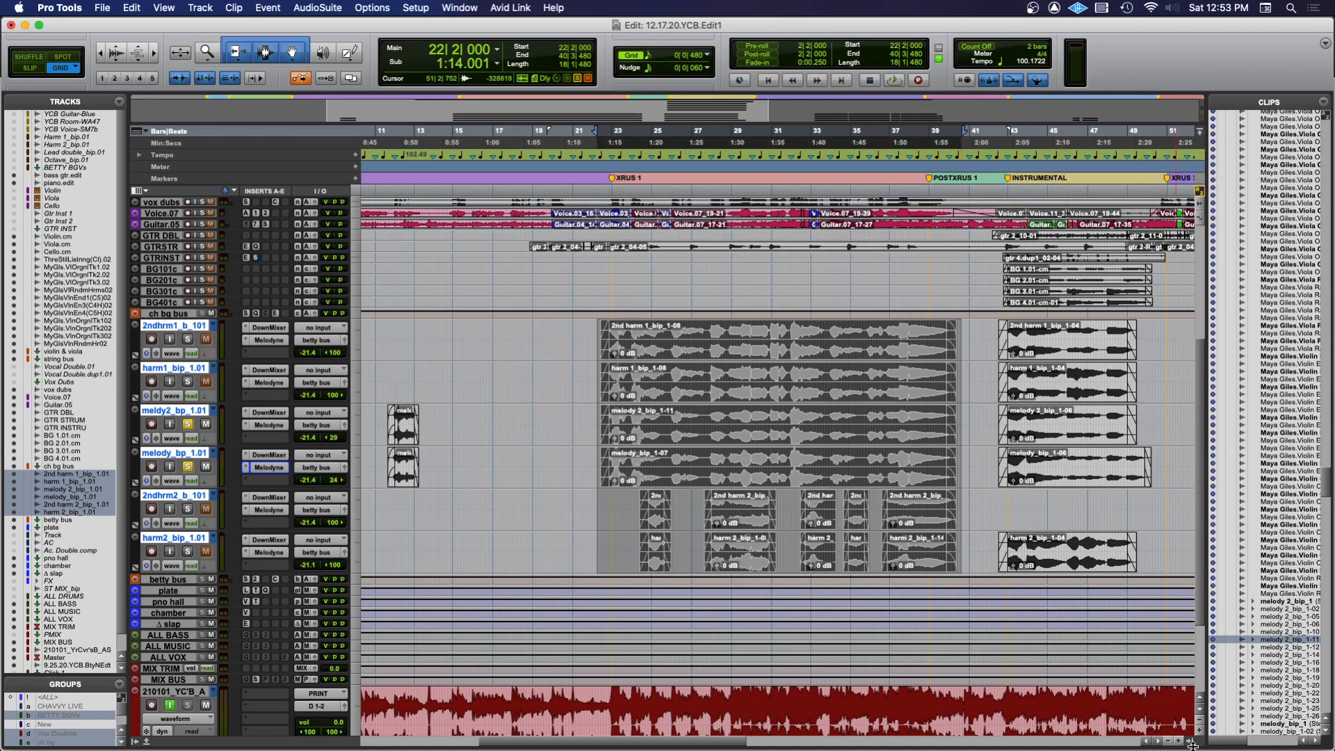
click(1193, 742)
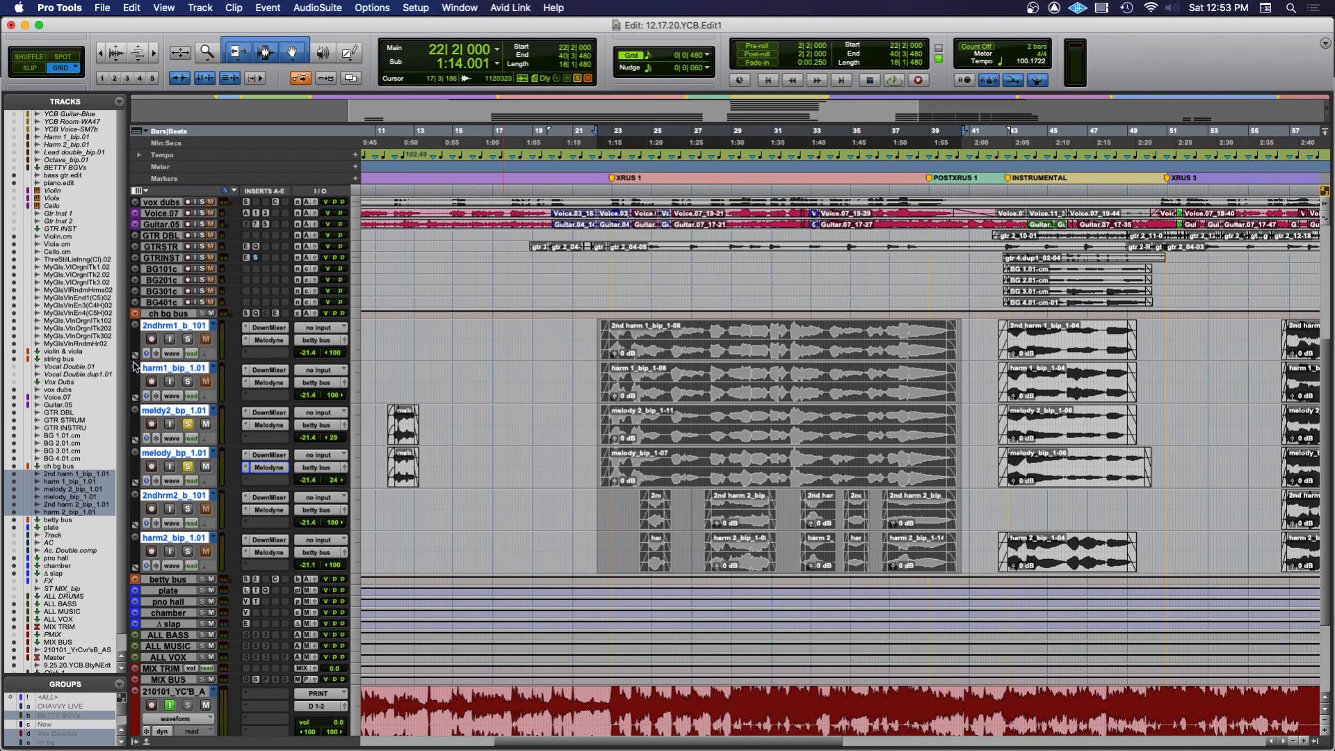
click(188, 339)
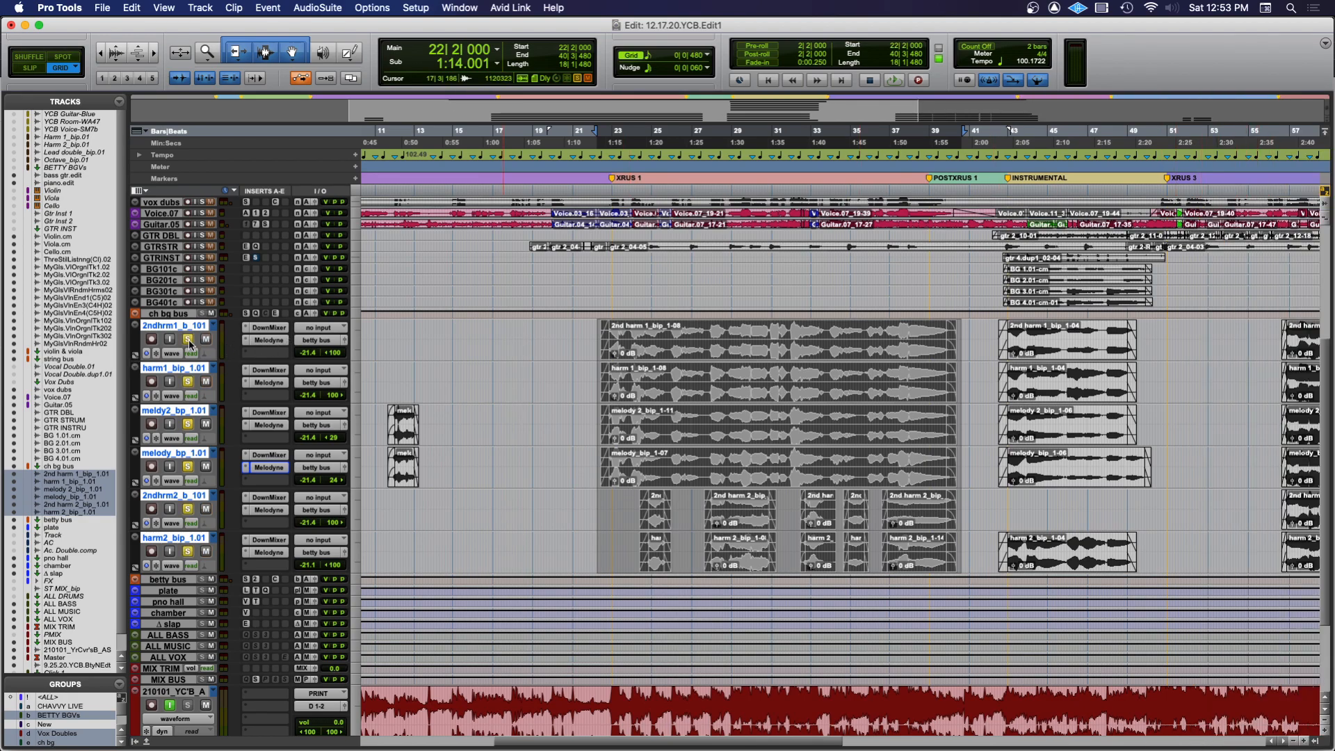
Open Melodyne on the 2nd harm1_bip_1.01 and harm 1_bip_1.01 tracks, arm Transfer in both, and move the windows aside
click(267, 341)
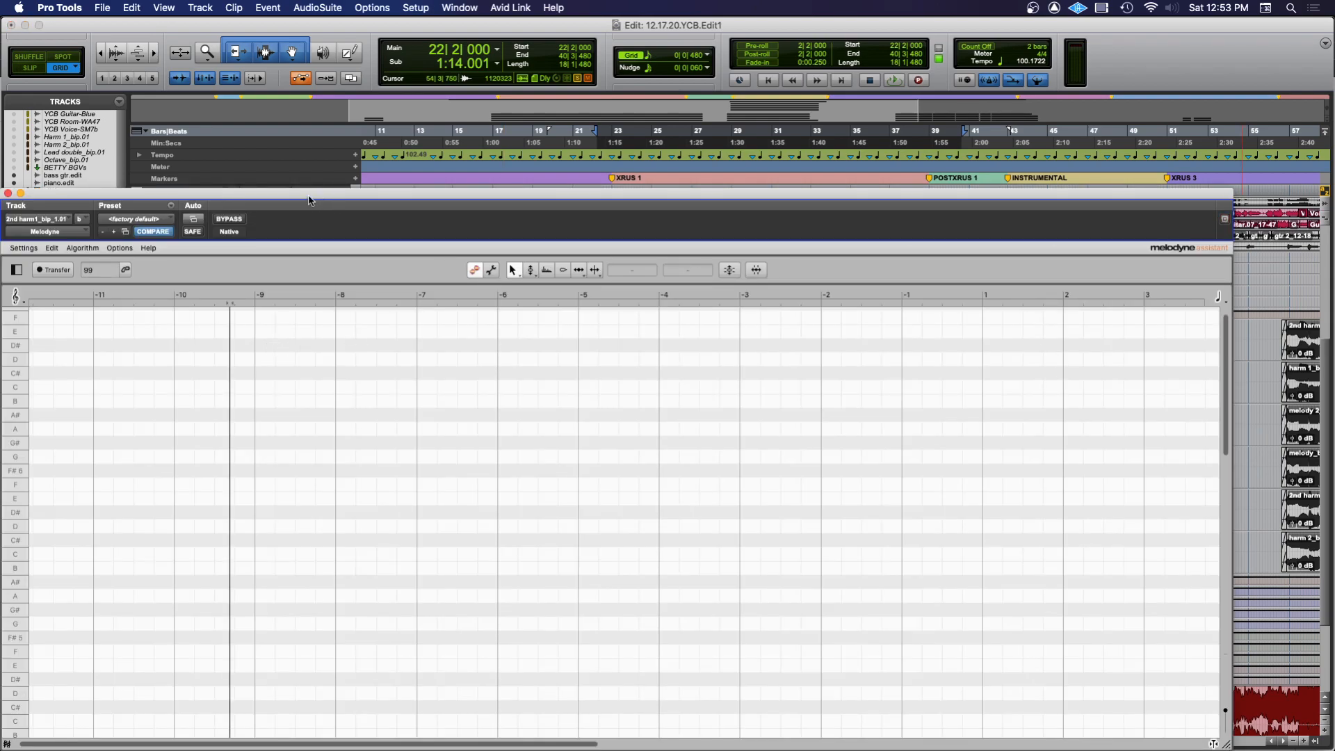
drag(309, 201, 1072, 161)
drag(791, 157, 984, 228)
click(268, 383)
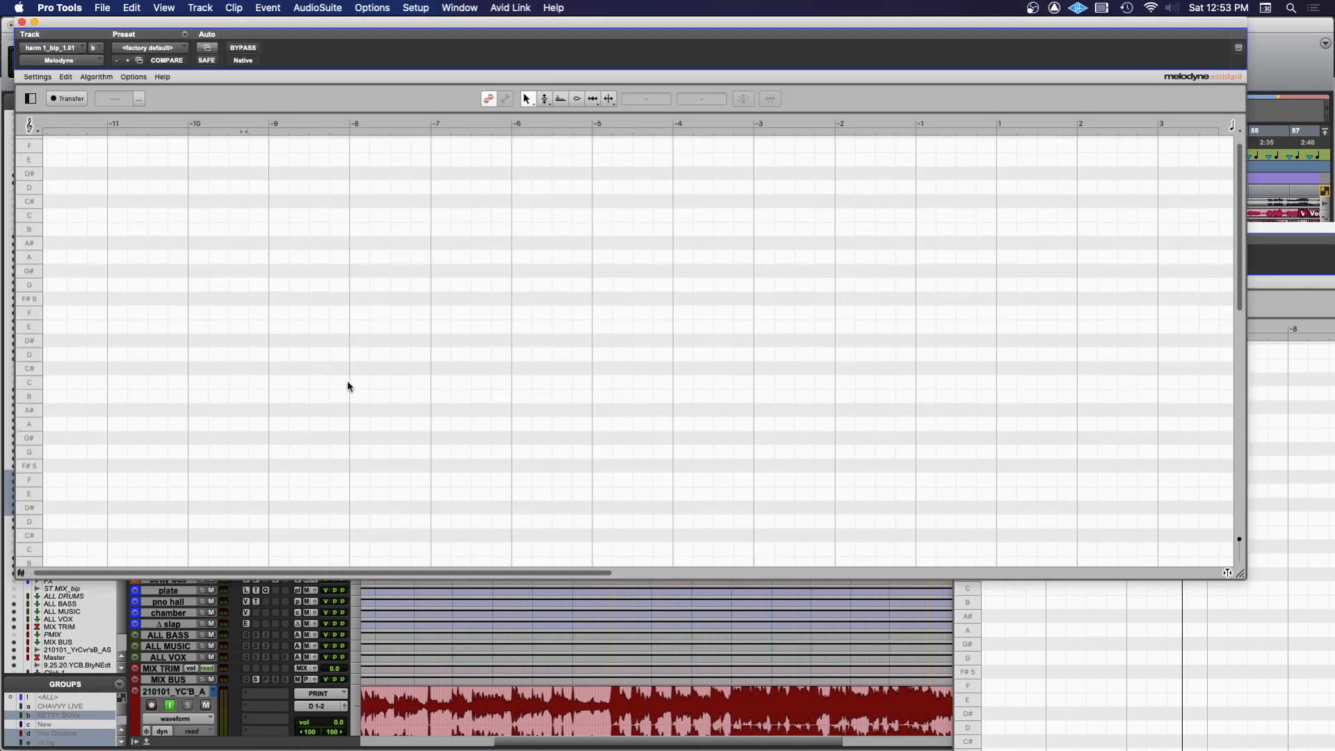
click(49, 24)
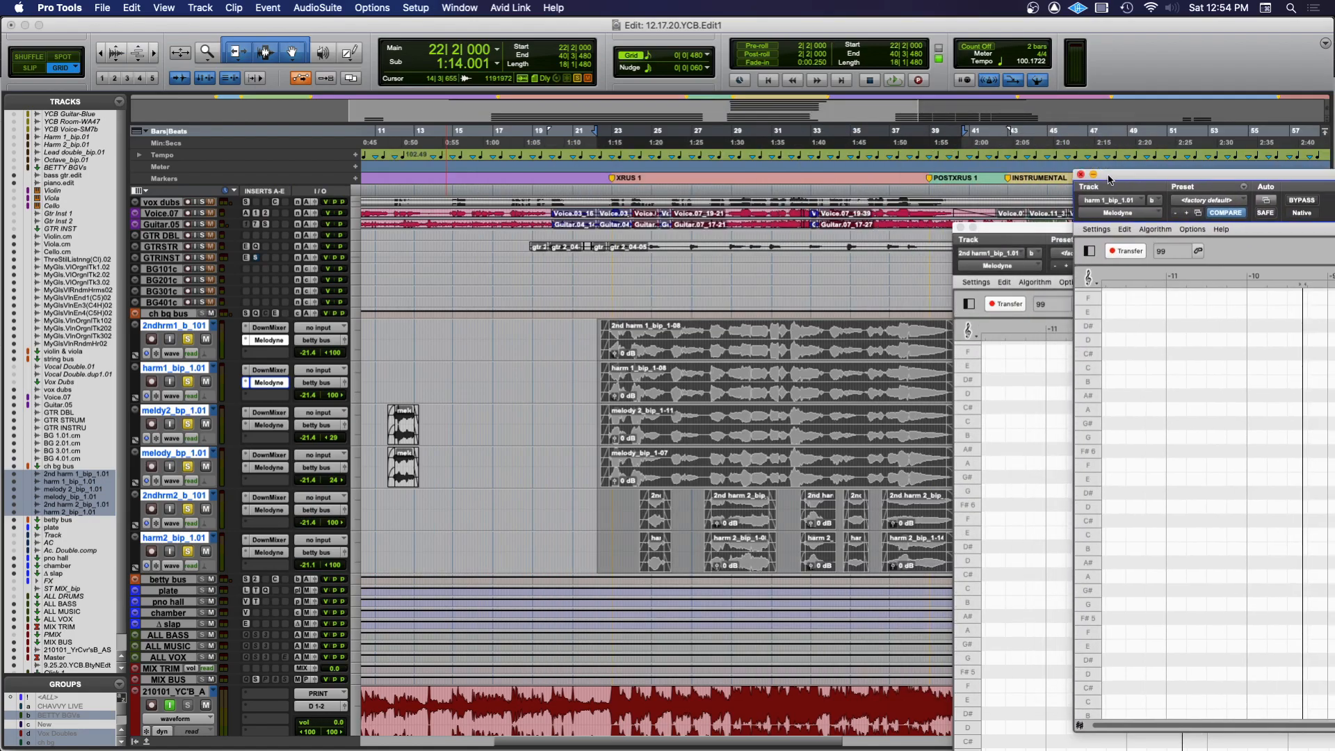
Open Melodyne on melody 2_bip_1.01 and melody_bip_1.01, arm Transfer in both, and place the windows beside the others
click(268, 425)
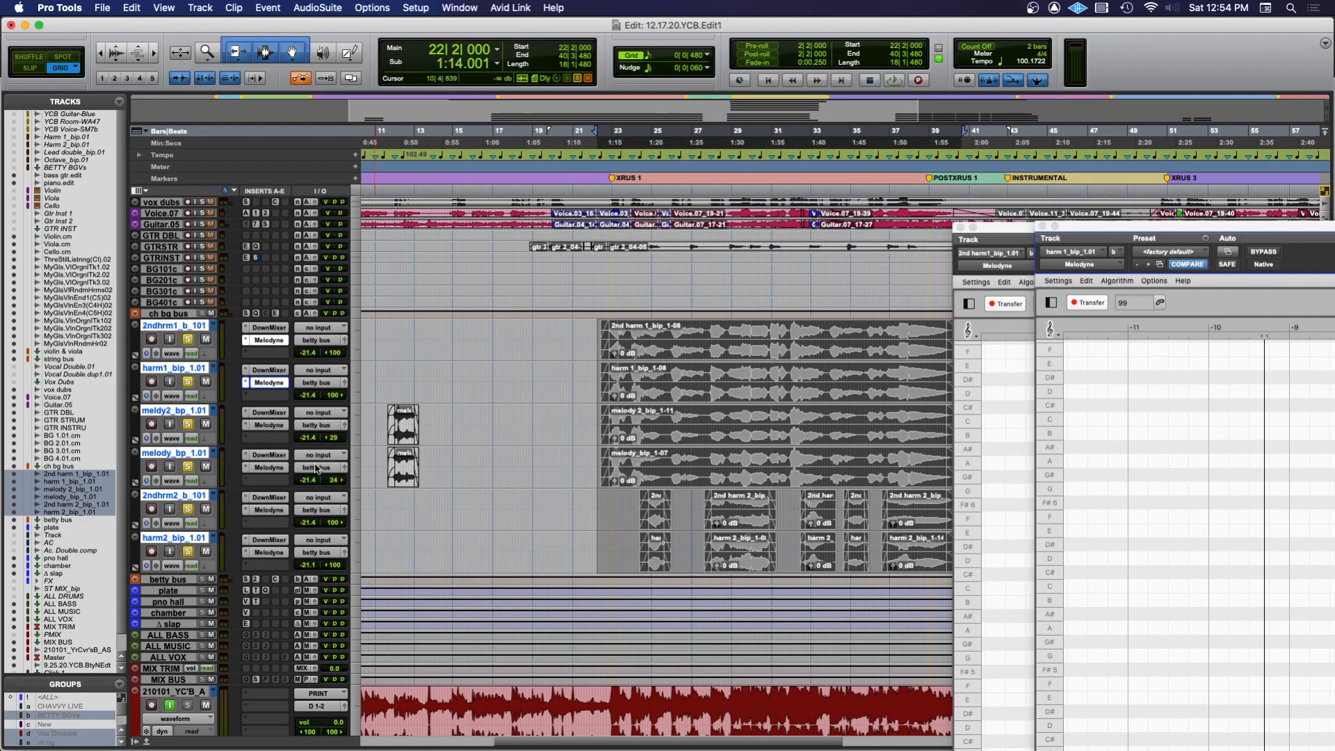
click(65, 100)
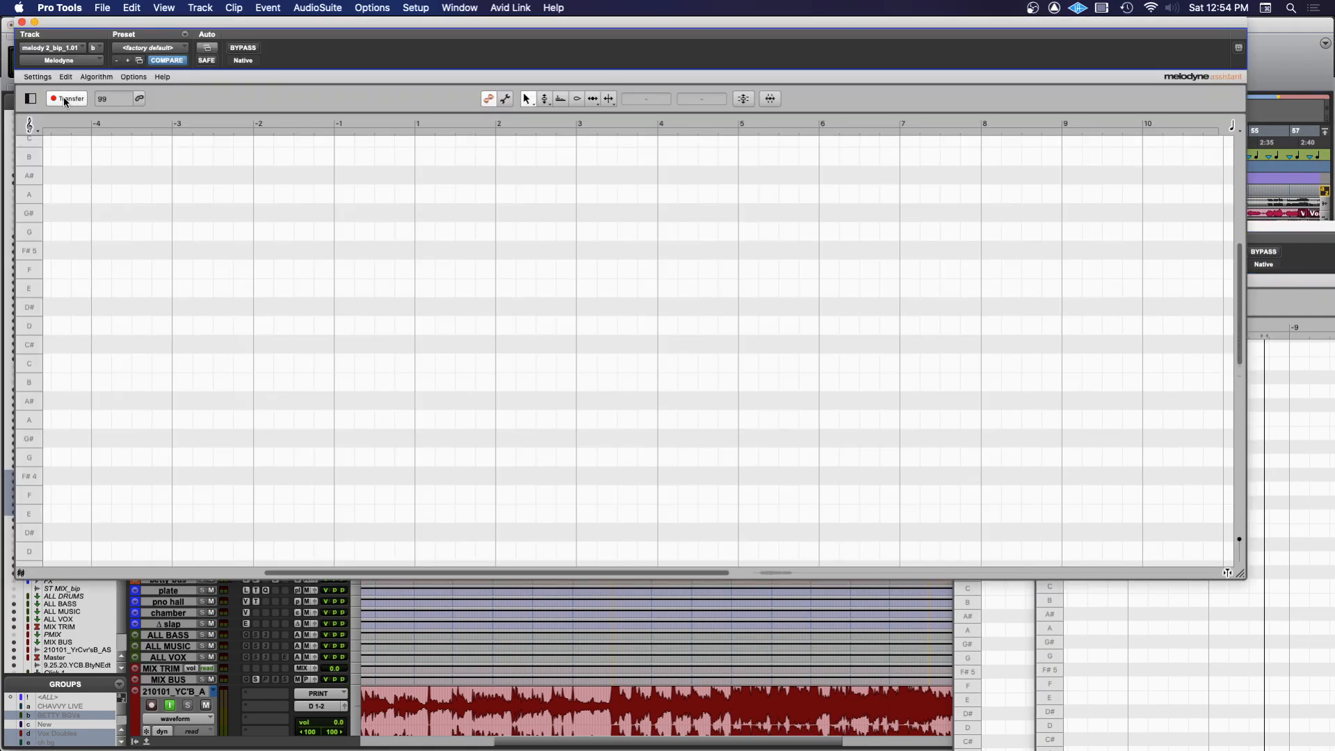
click(46, 24)
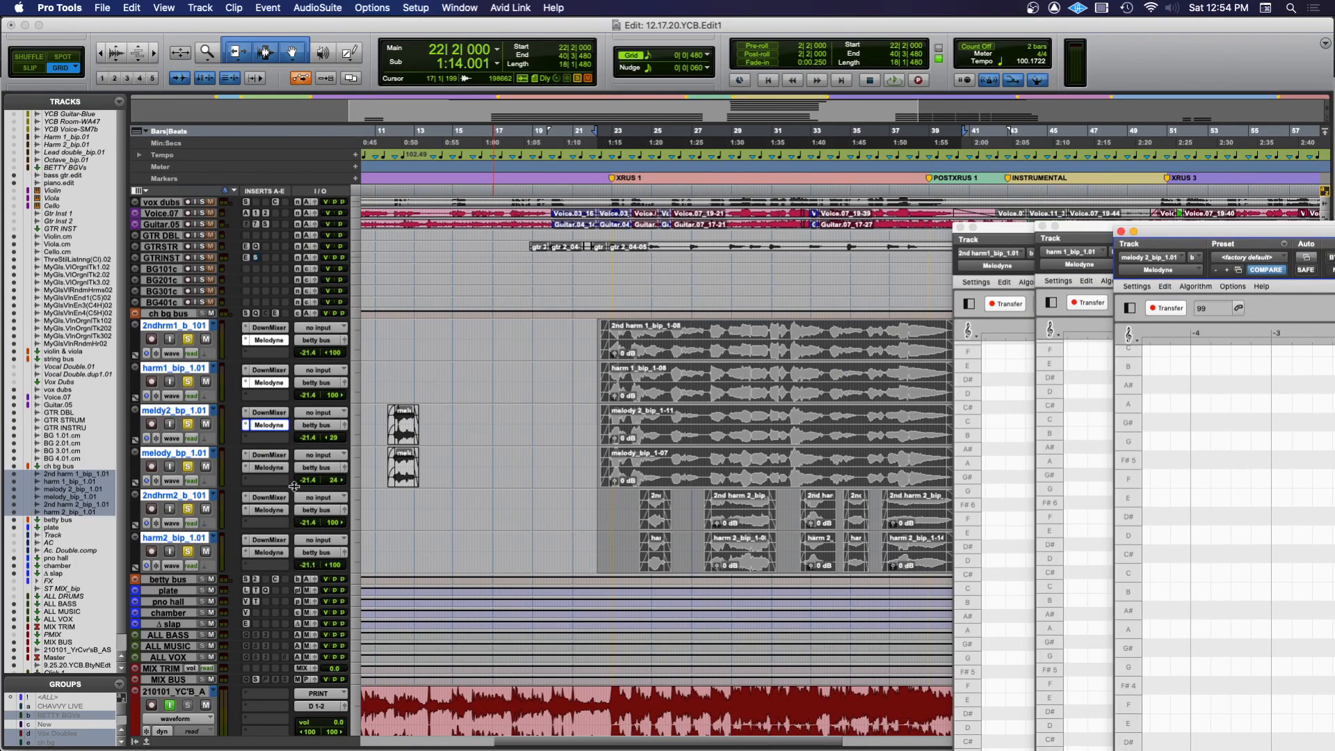
click(268, 467)
drag(59, 31, 1239, 242)
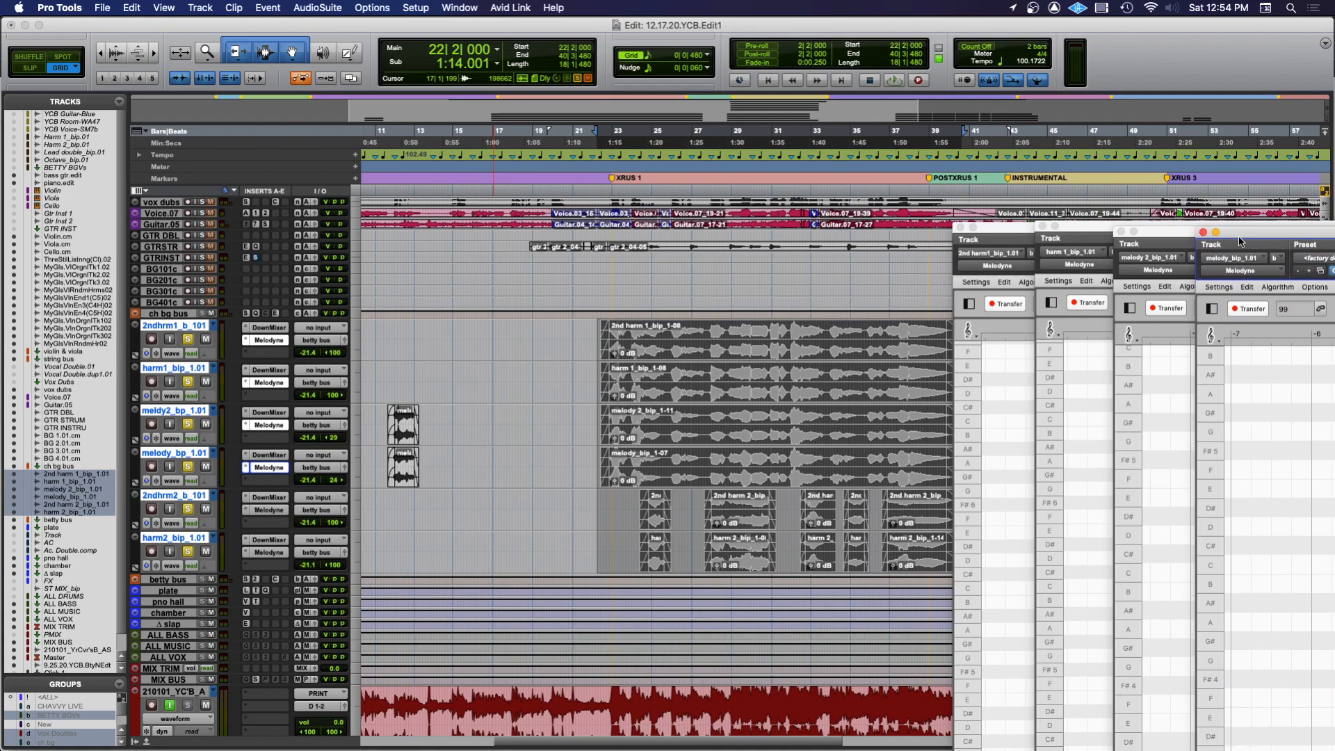
Open Melodyne on 2nd harm2_bip_1.01 and harm 2_bip_1.01, arm Transfer in both, and set the windows clear of the tracks
click(268, 509)
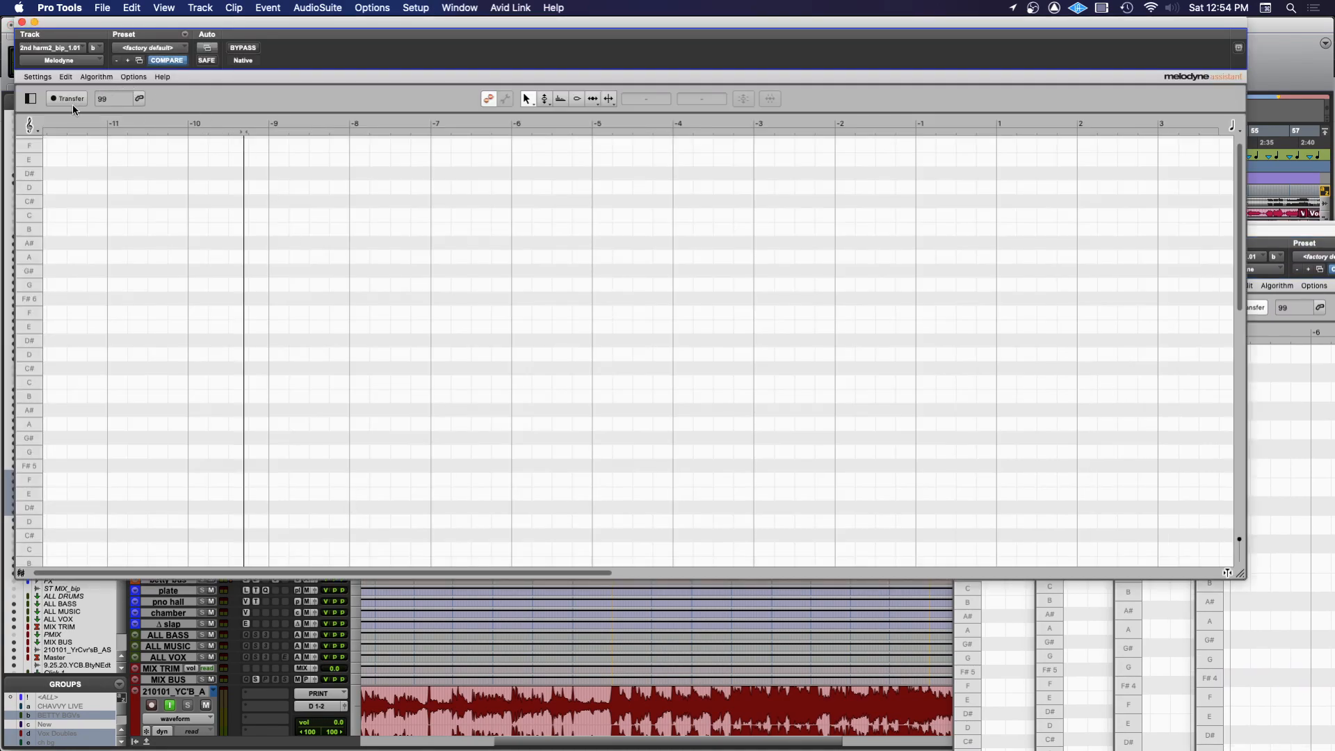
click(43, 24)
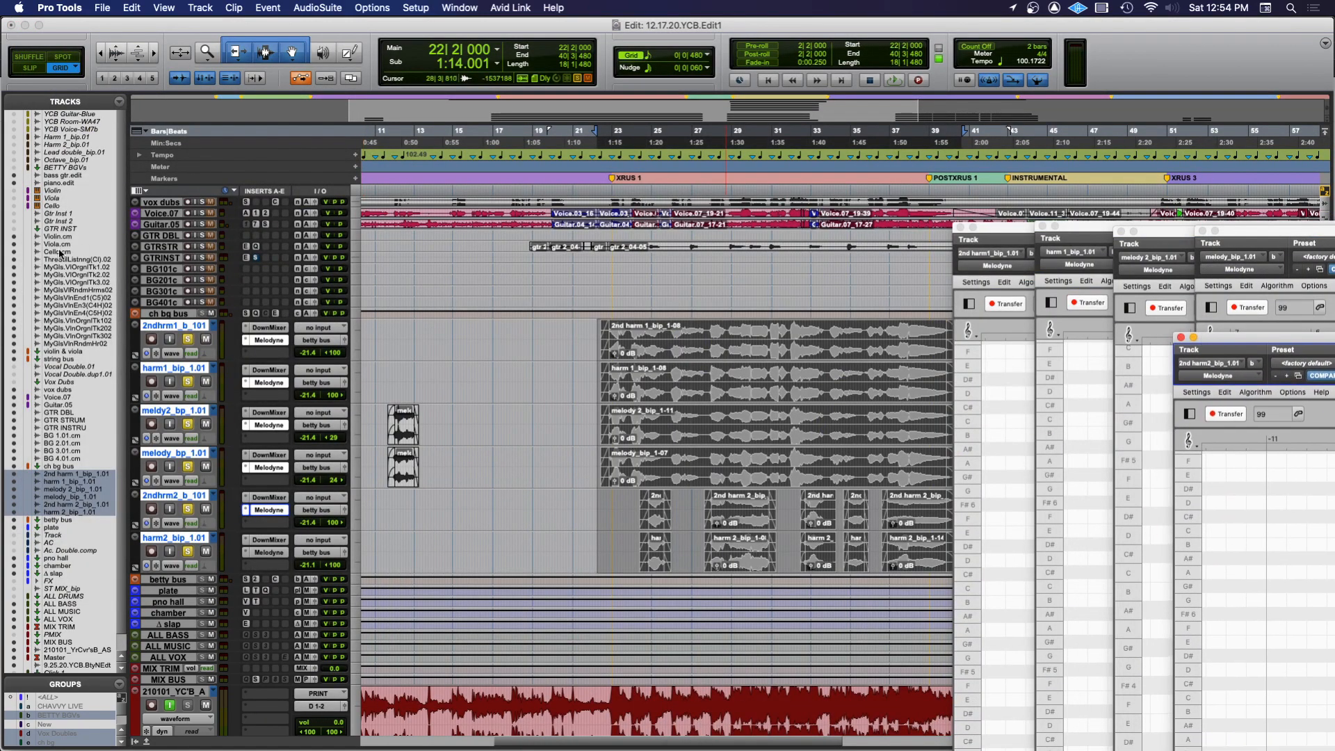
click(271, 554)
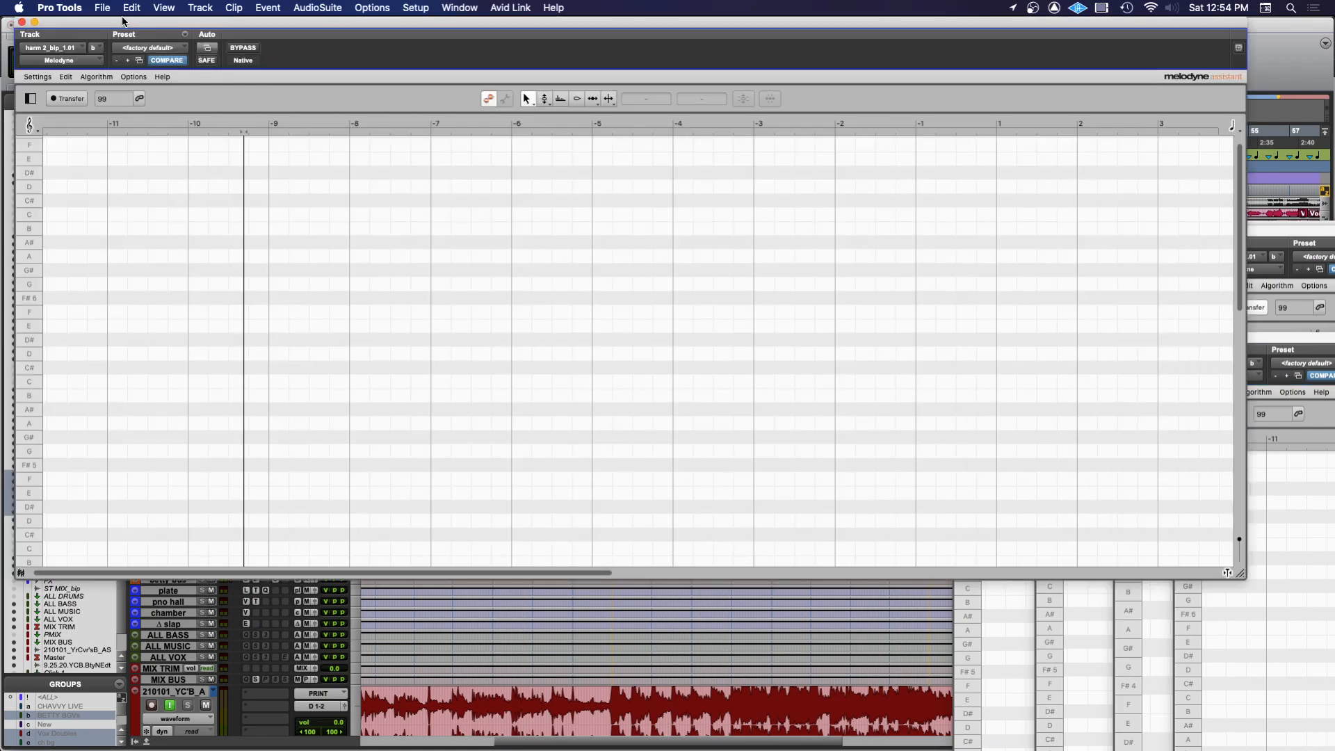
click(48, 22)
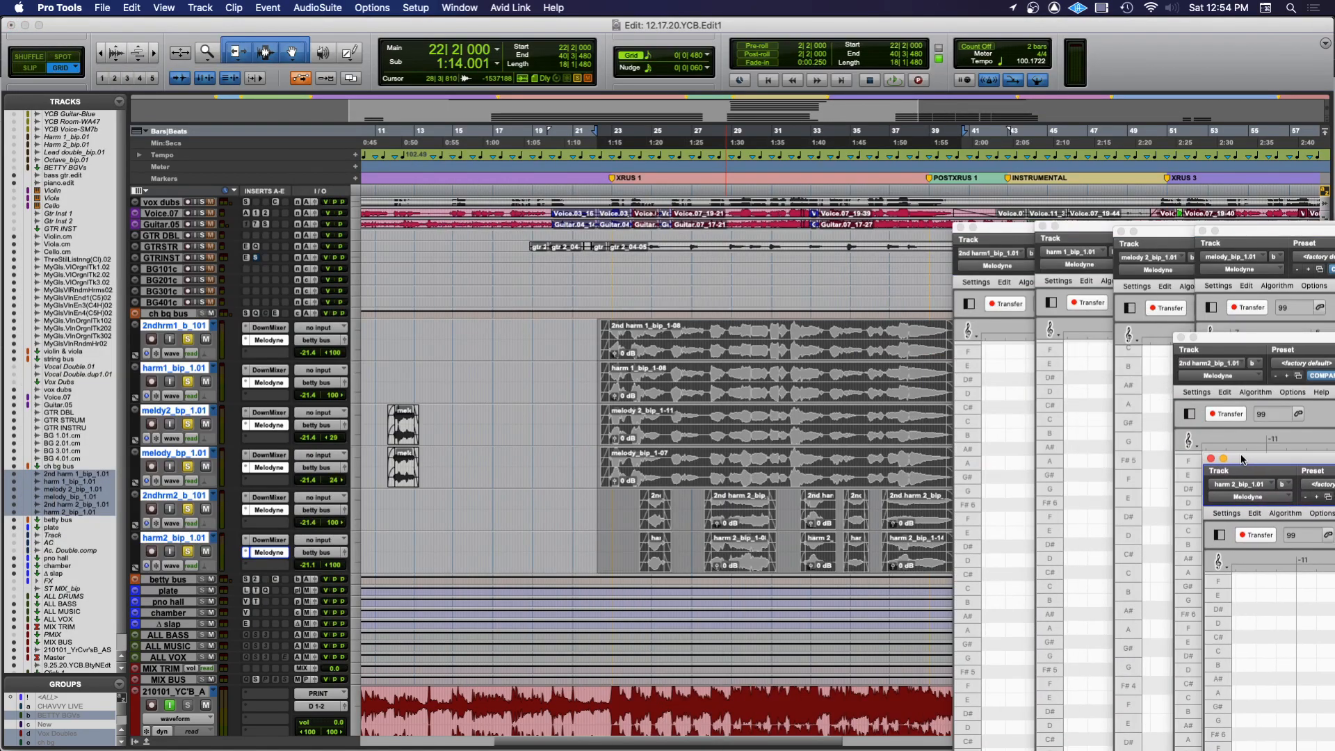
Play the selected first chorus to transfer all six tracks into Melodyne, and stop playback at the end of the selection
scroll(811, 417, right, 4)
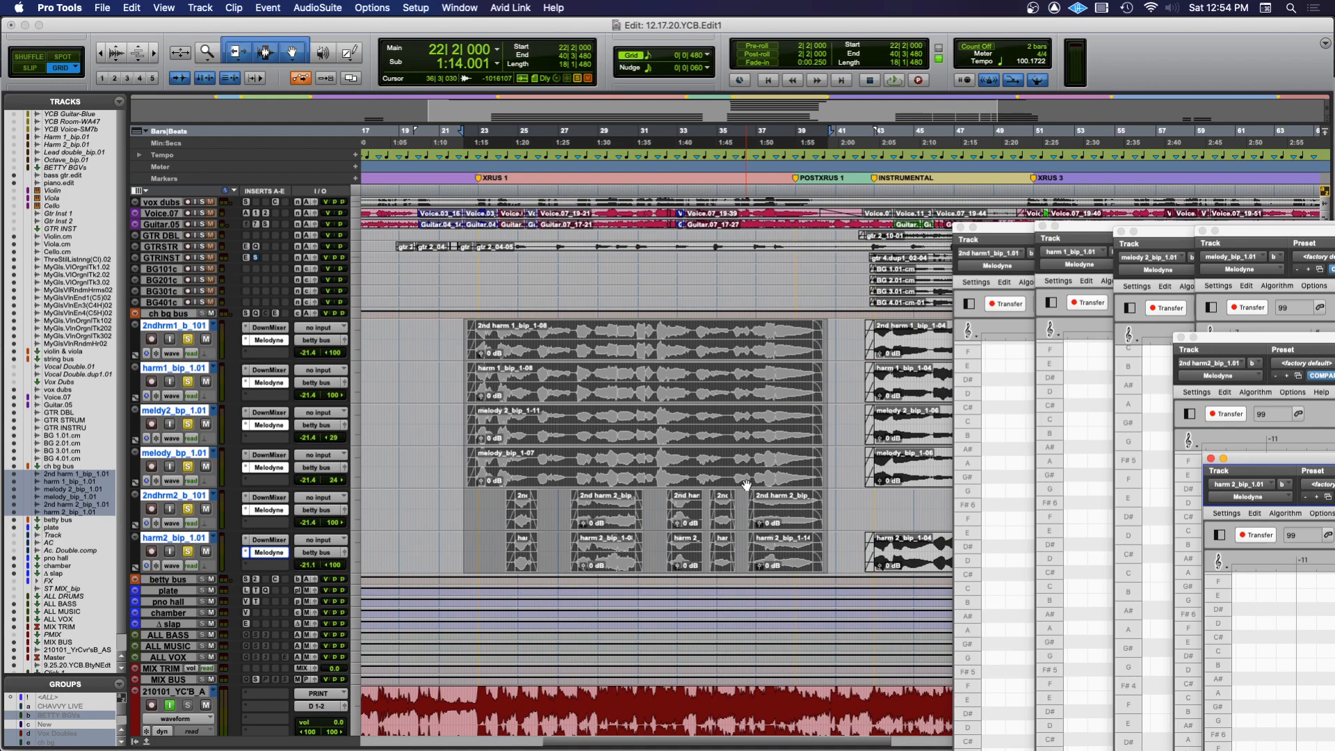
scroll(746, 485, left, 1)
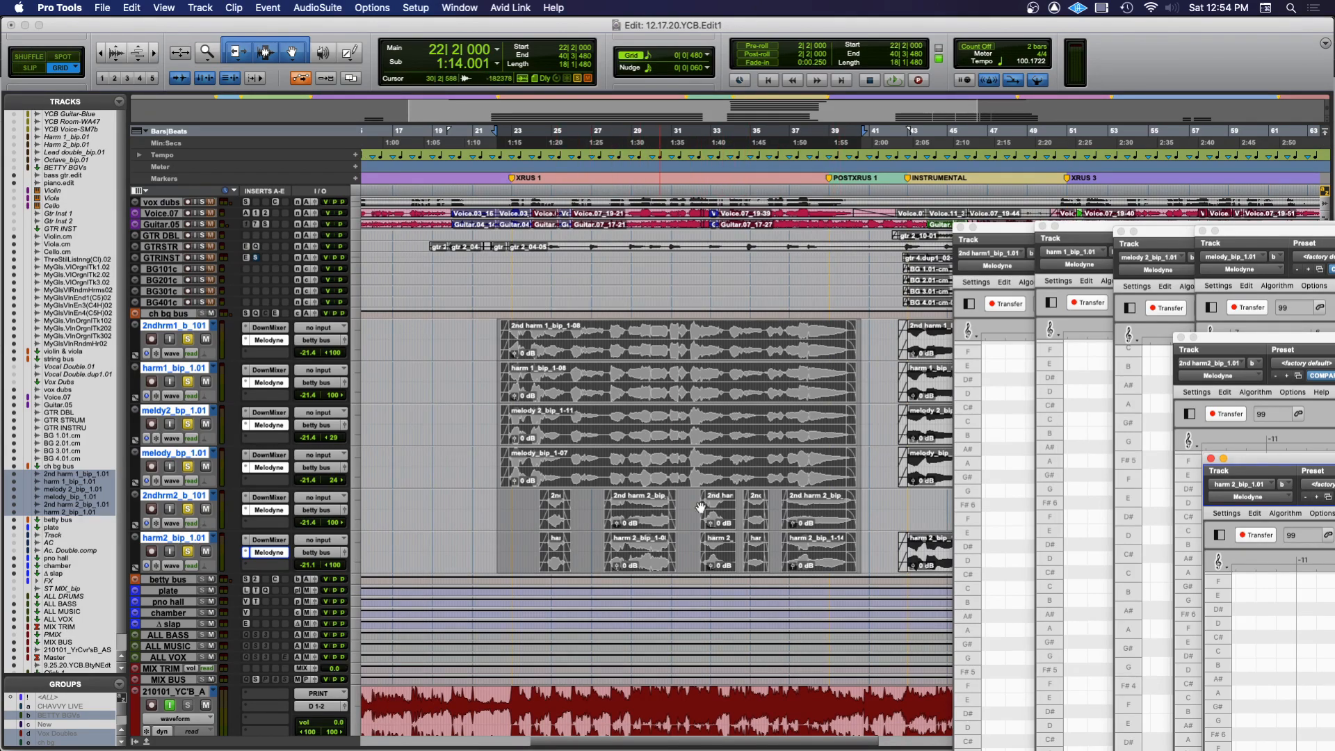
key(space)
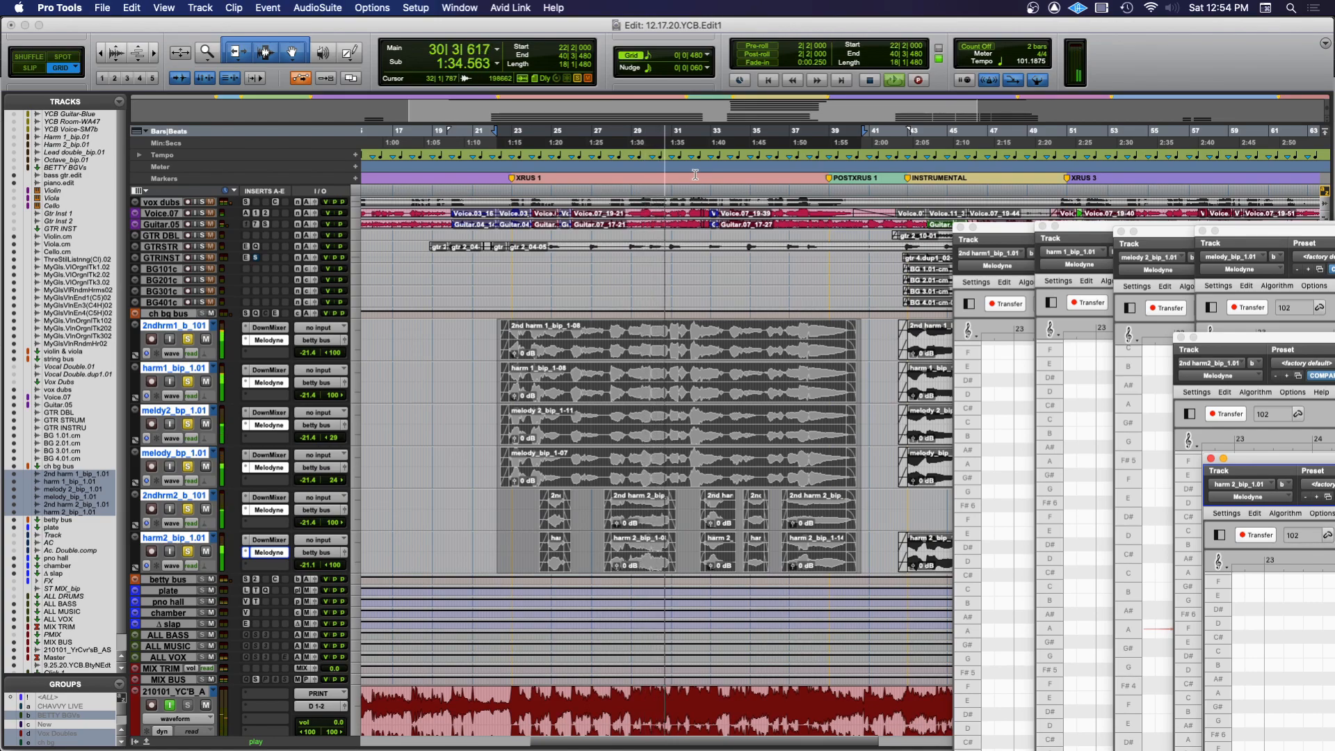
key(space)
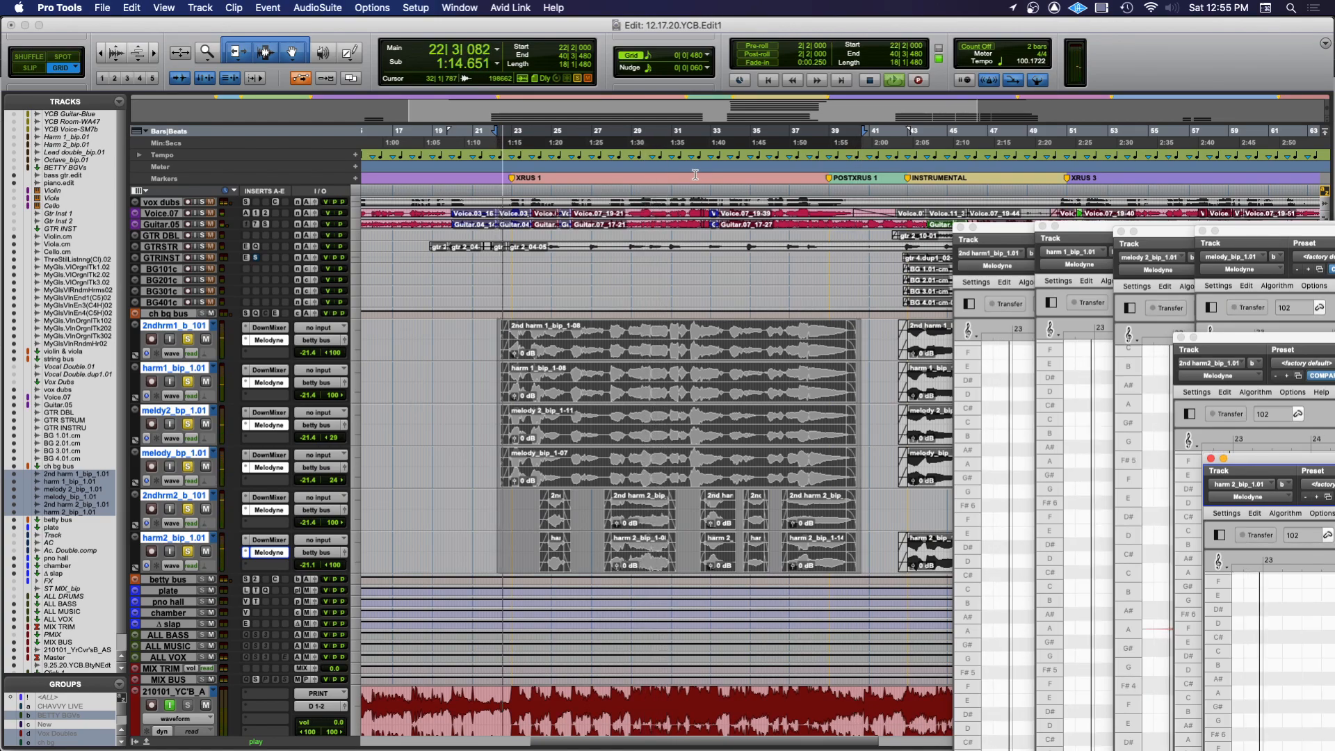
key(space)
Select the instrumental section's clips from 42|2|000 to 50|3|480, rearm Transfer in the Melodyne windows, and play the selection to transfer it
scroll(536, 567, right, 5)
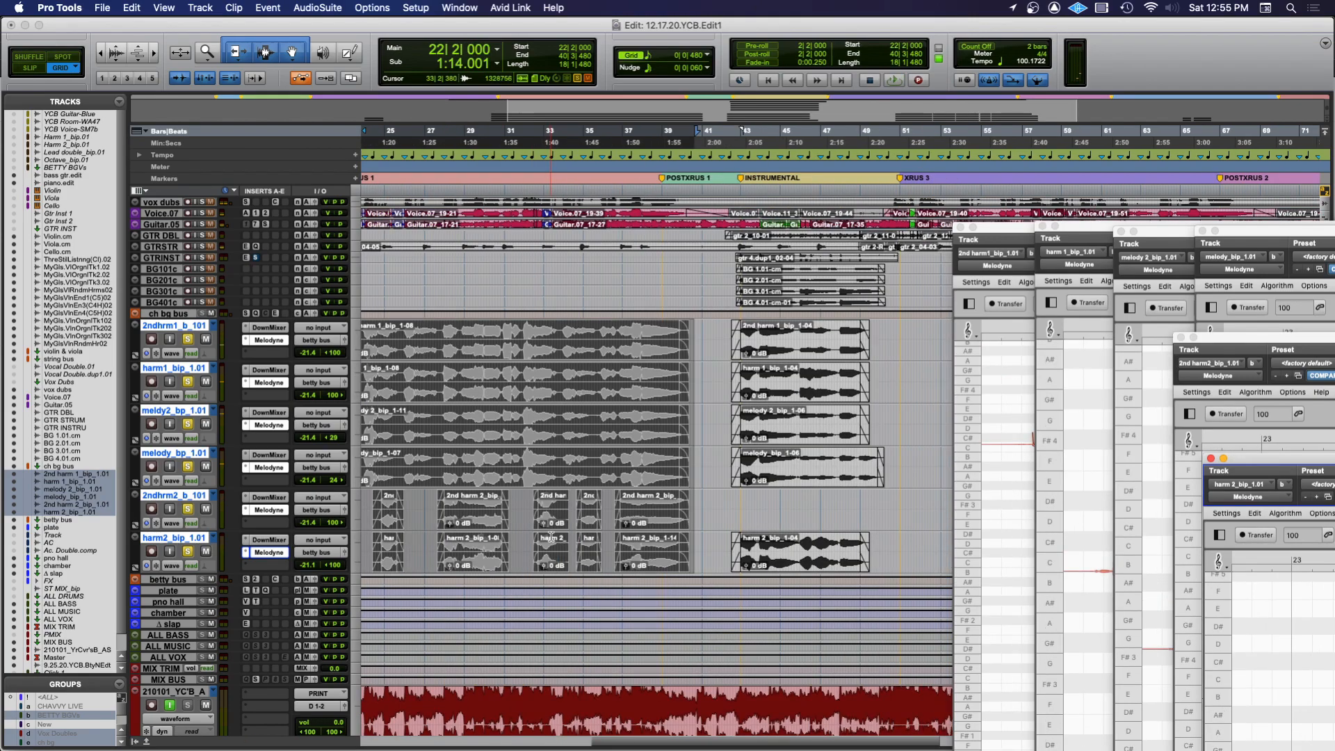
click(596, 337)
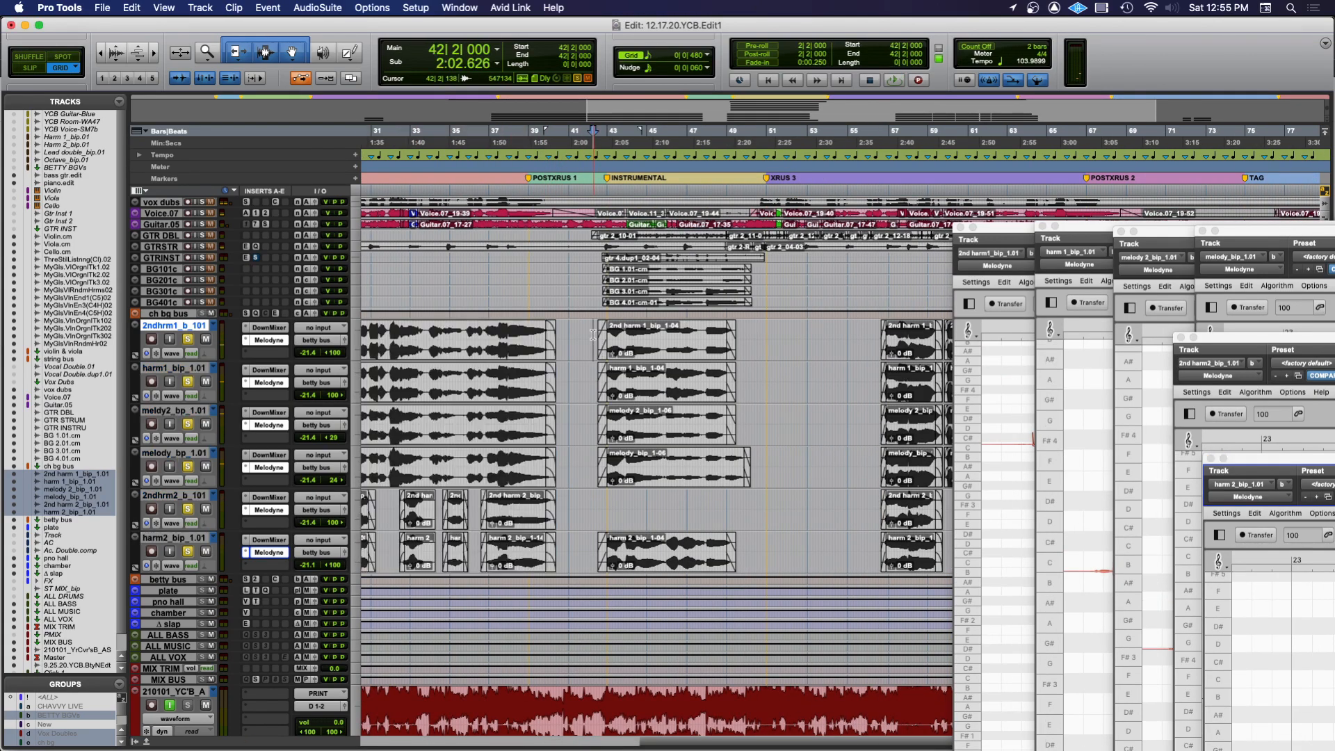
click(960, 228)
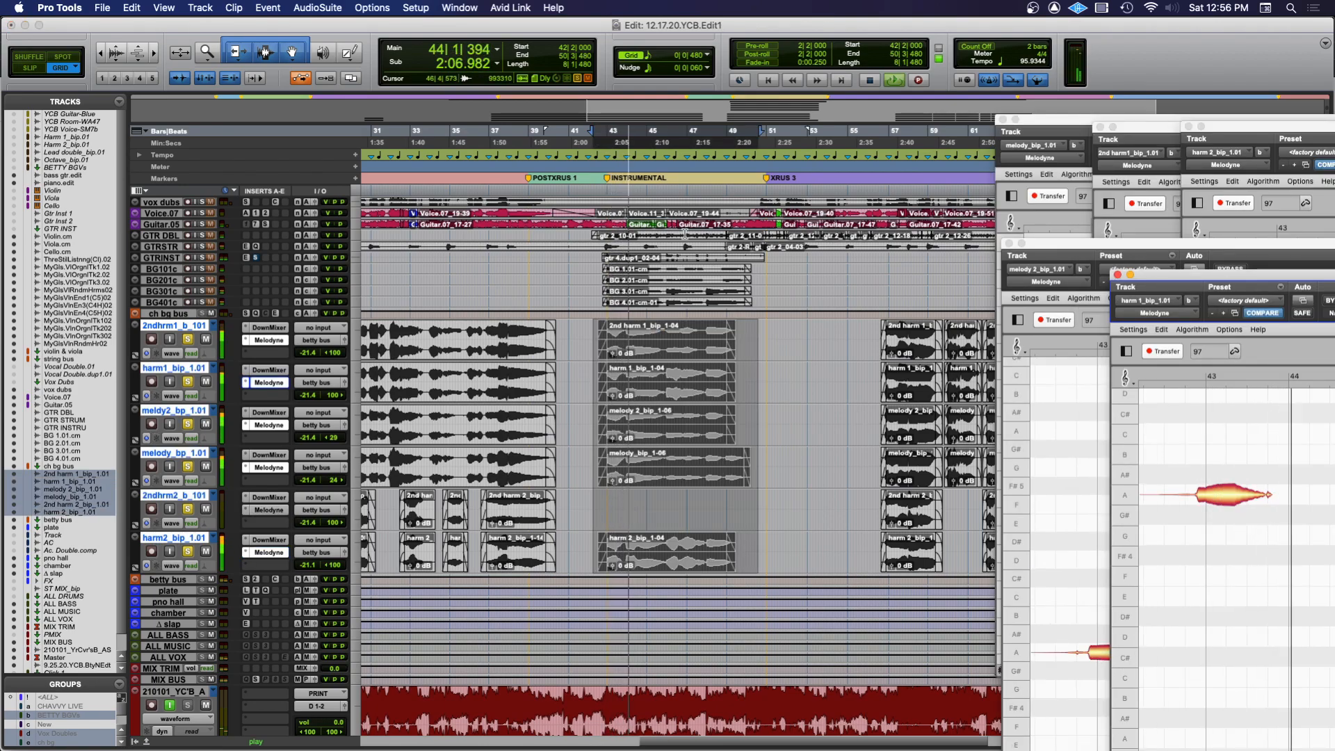
key(space)
key(space)
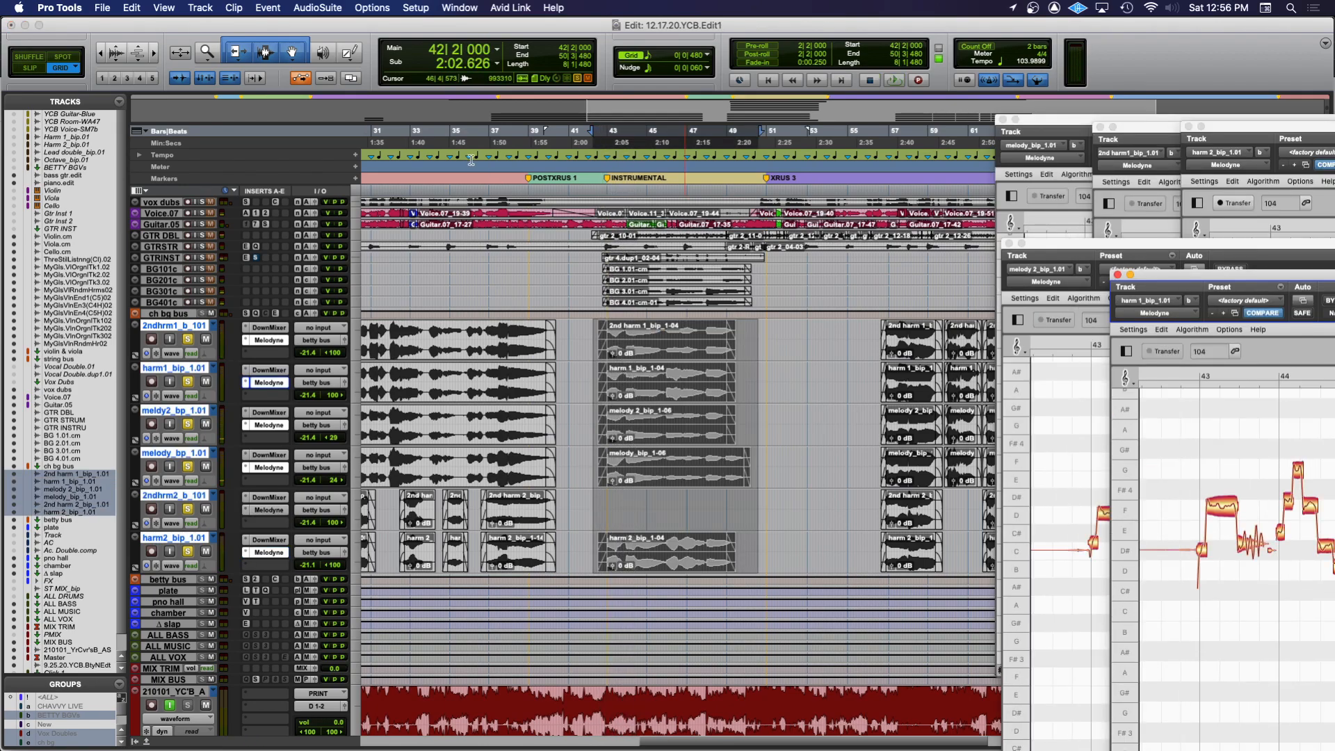
Select the last chorus clips on all six background vocal tracks, from 56|3|000 to 68|4|000, and play them into Melodyne
scroll(799, 532, right, 10)
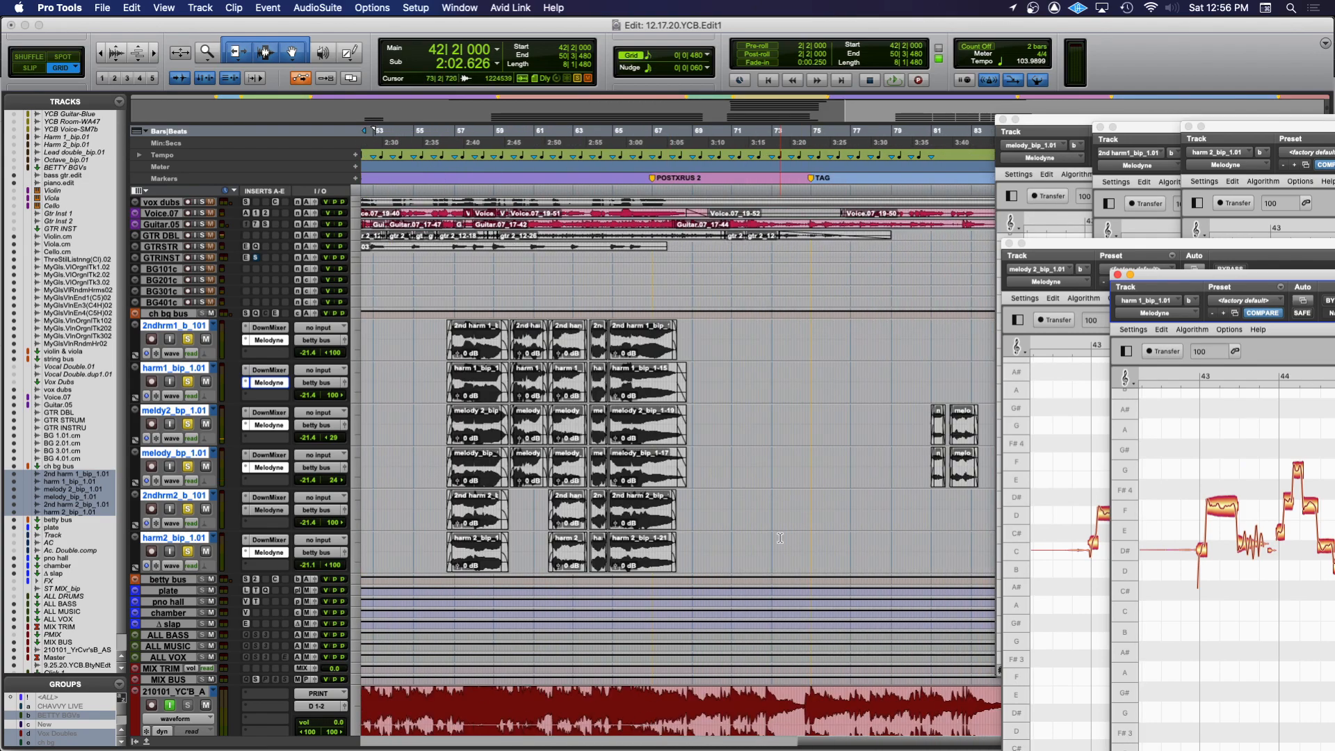
scroll(607, 482, left, 1)
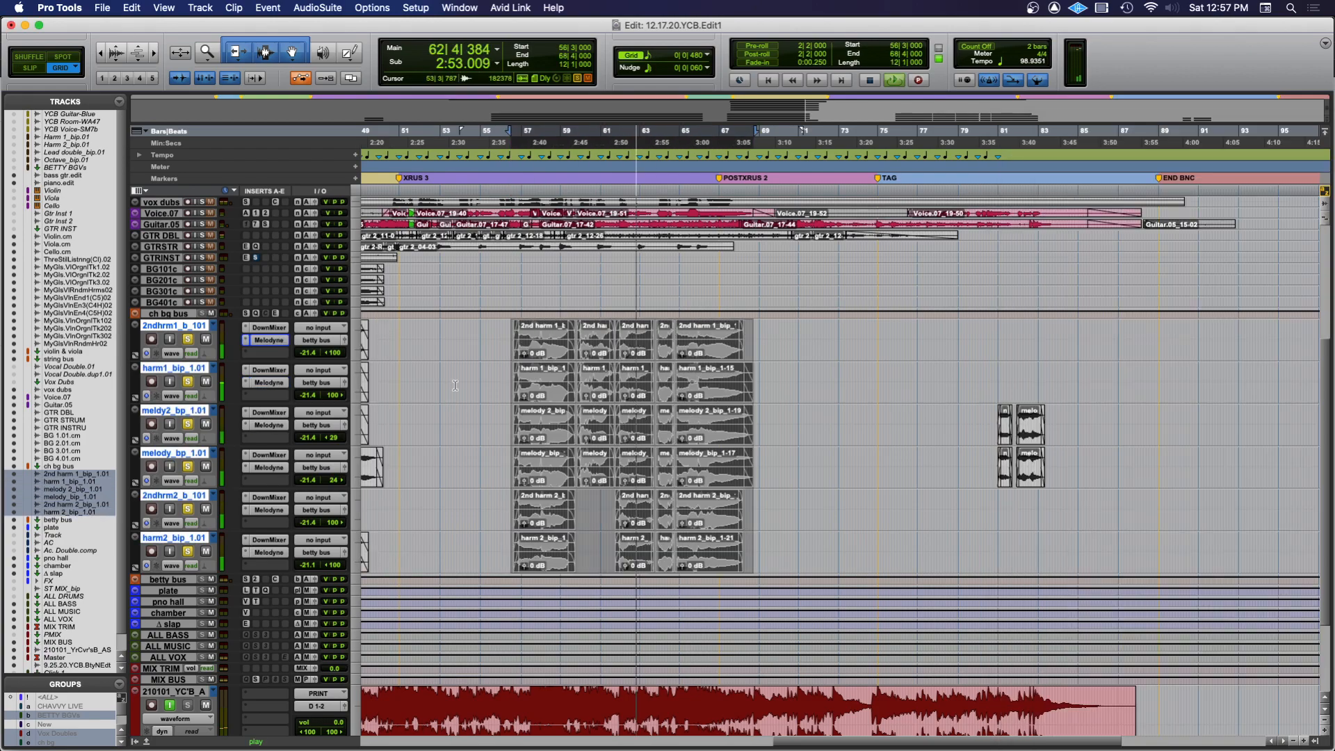
scroll(478, 438, left, 2)
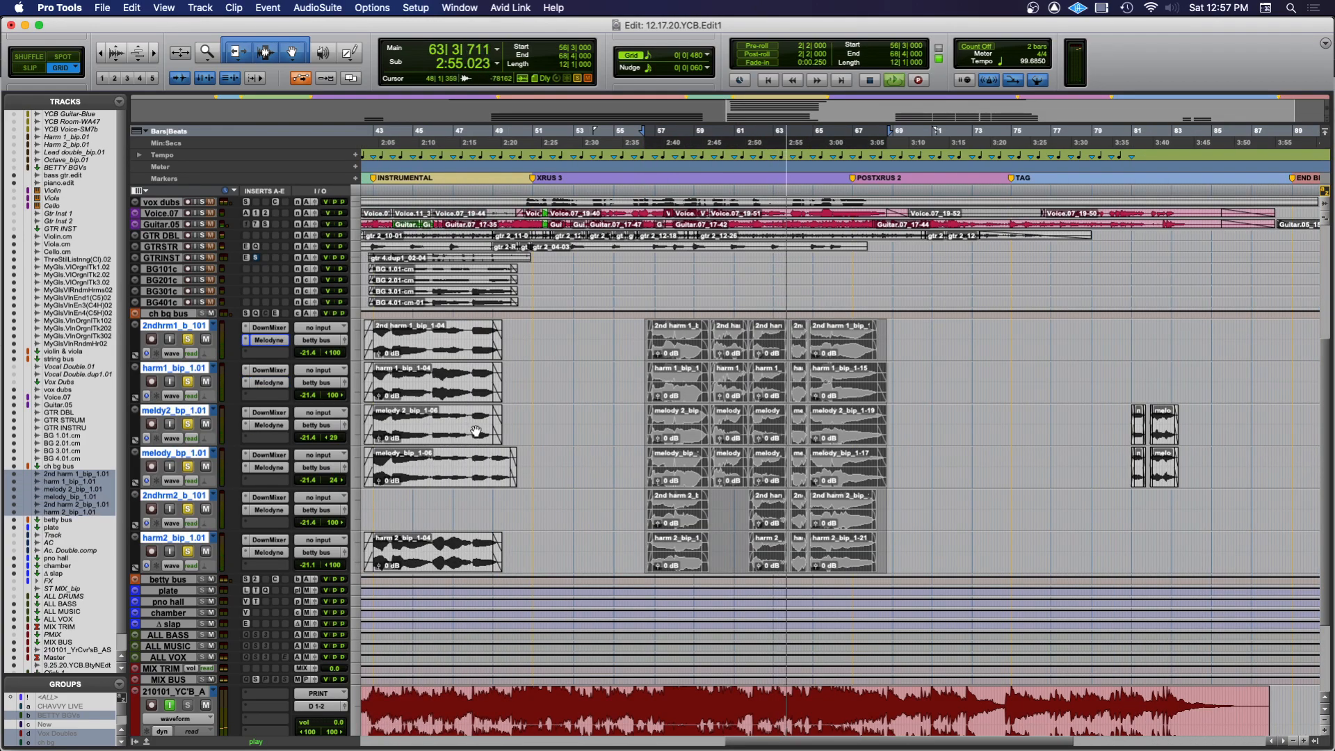
Check the Melodyne windows of melody 2_bip_1.01 and melody_bip_1.01, closing each one, and stop playback
click(271, 425)
click(8, 193)
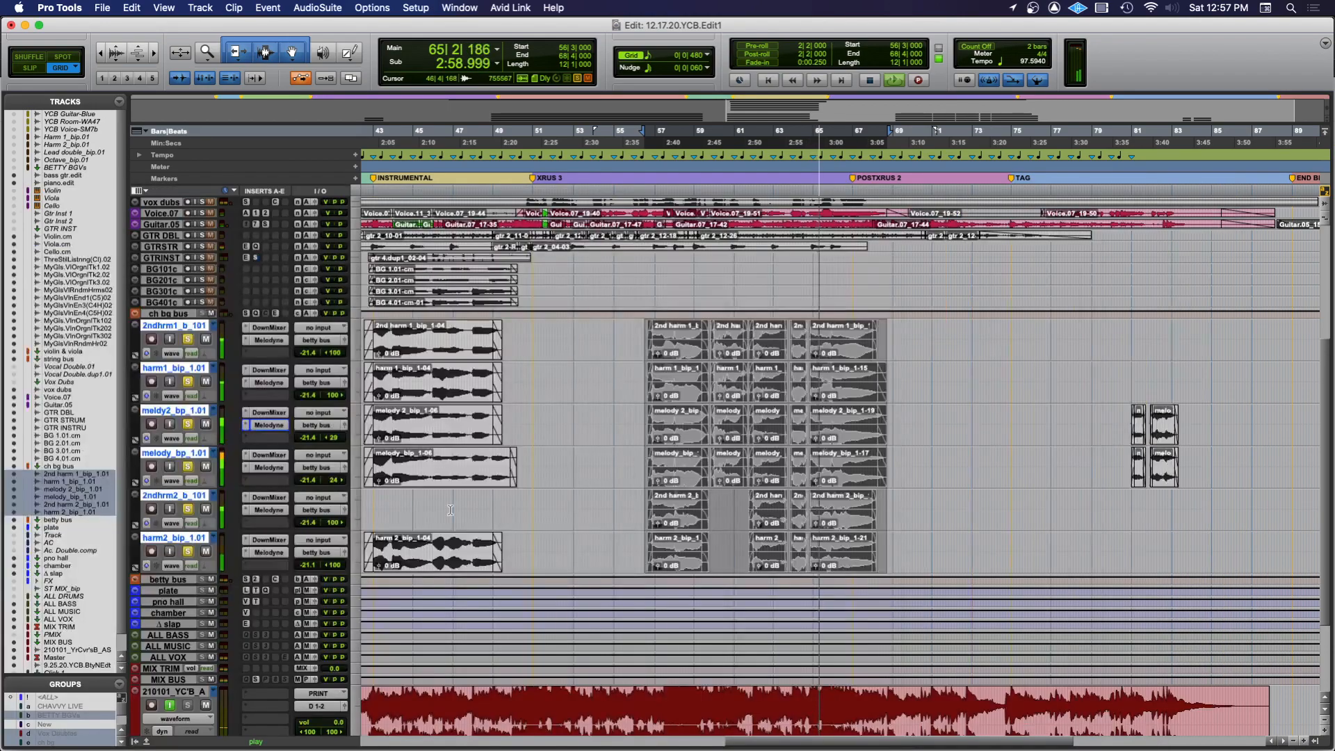
scroll(695, 521, right, 5)
key(space)
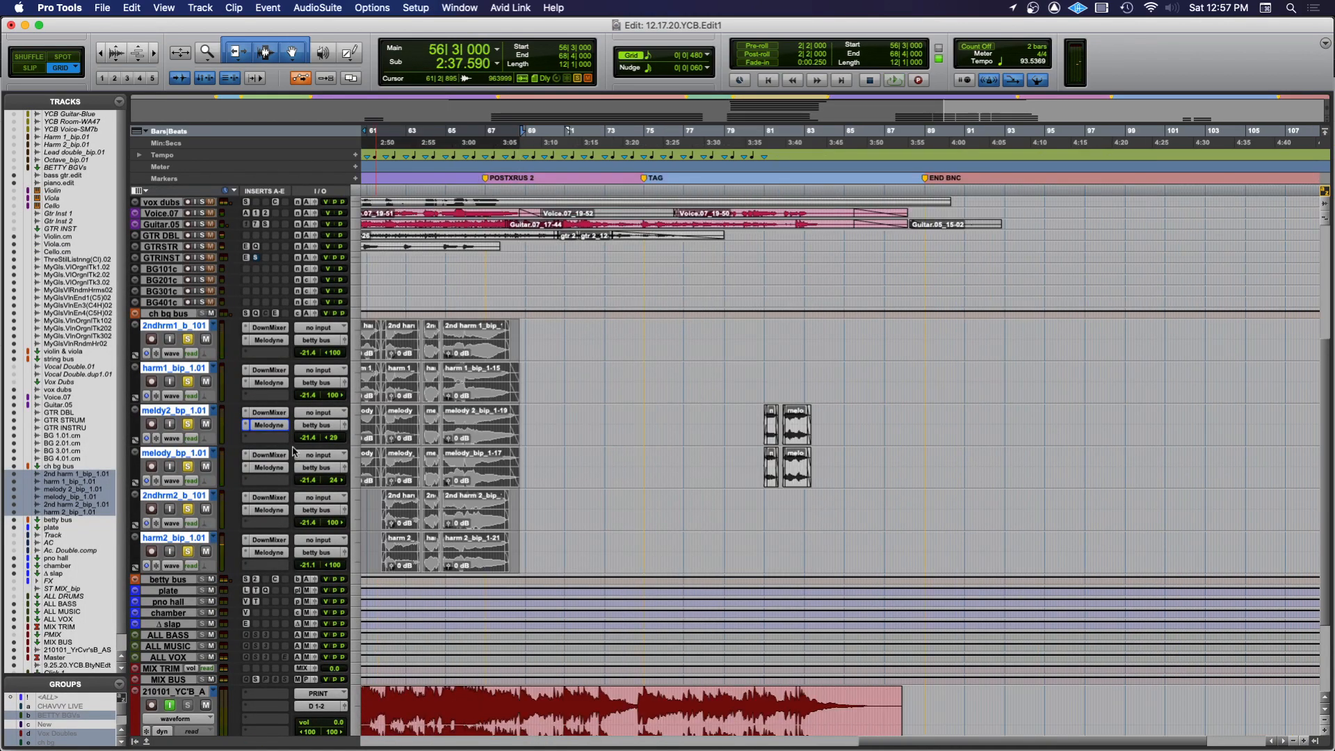
click(271, 469)
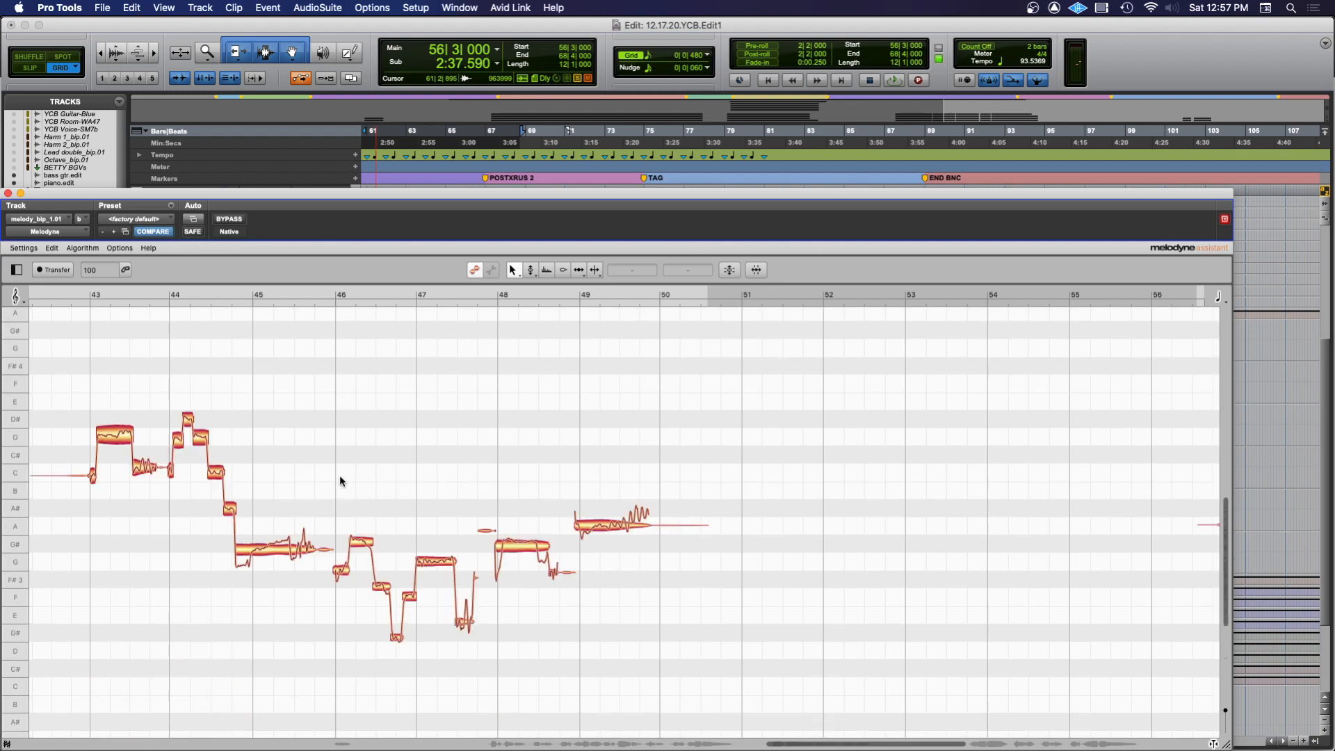
click(8, 194)
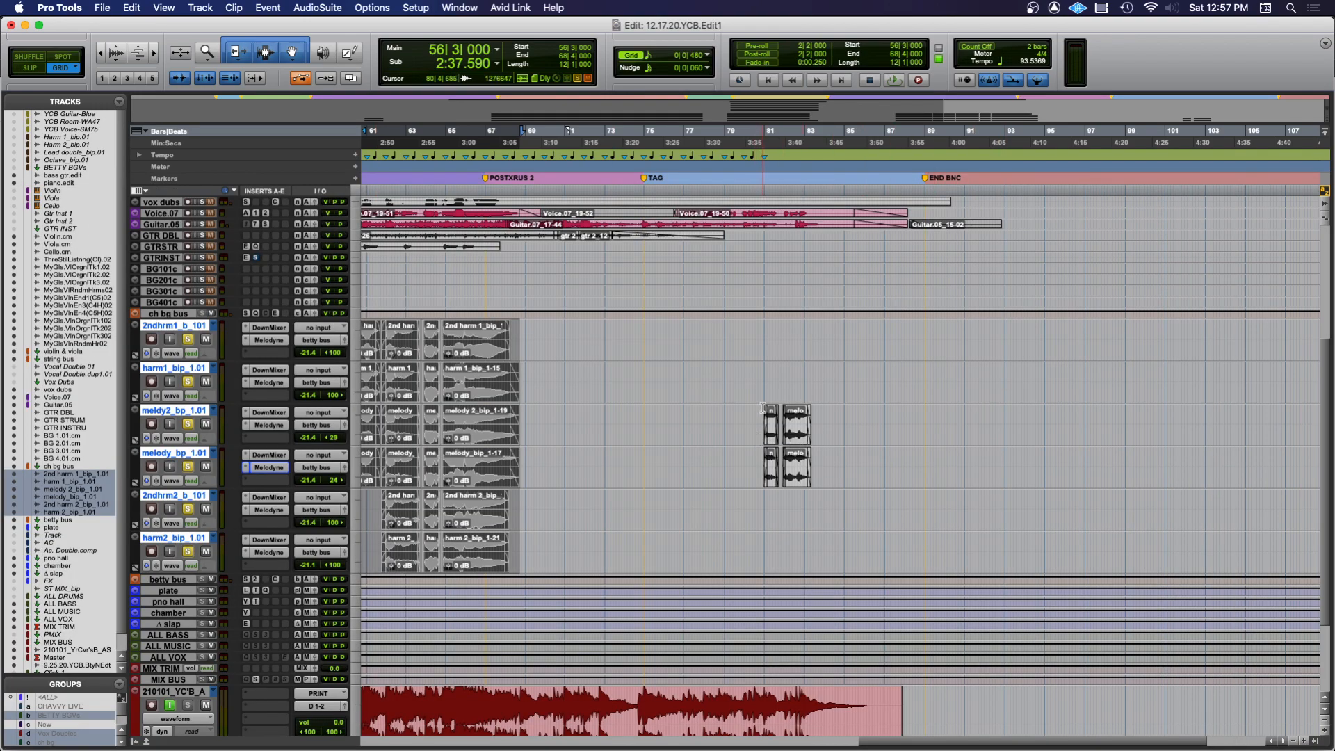
Arm Transfer in Melodyne on both melody tracks, select their final clips from 80|3|000 to 83|4|480, and play them to transfer
drag(760, 414, 813, 467)
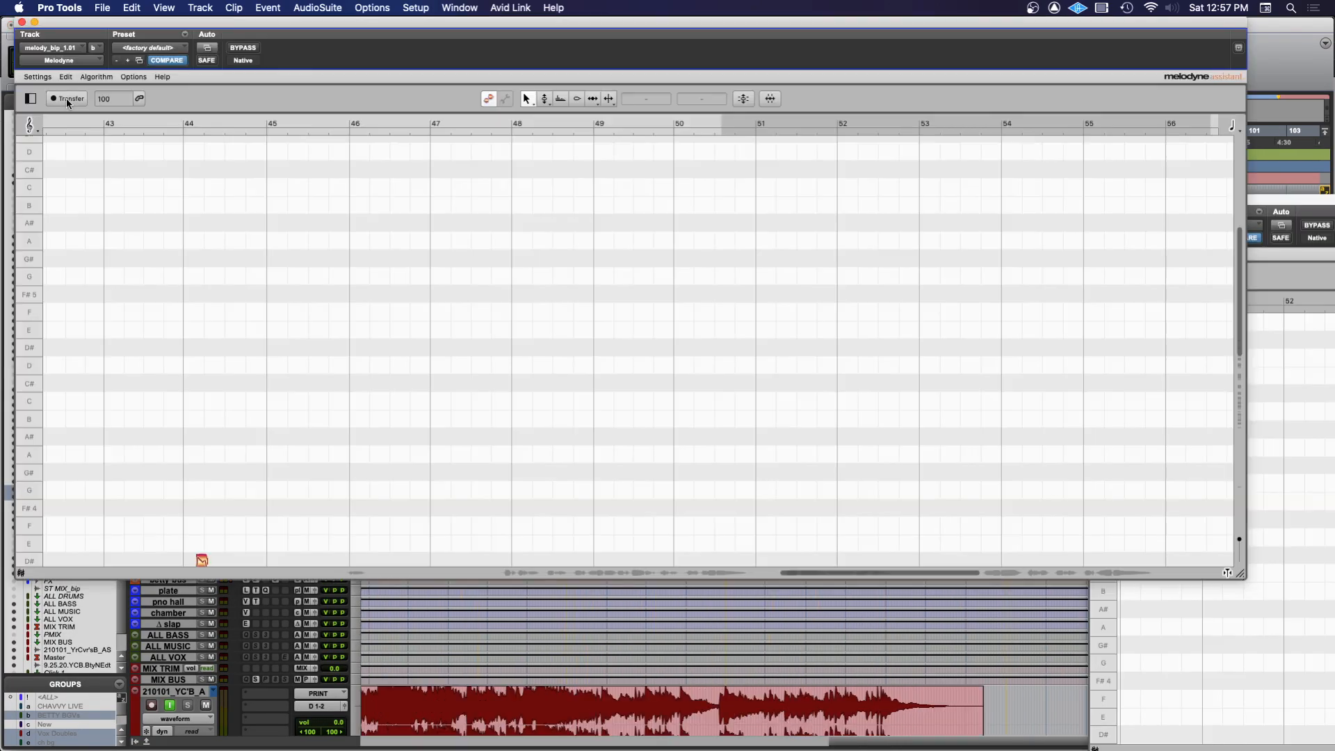
click(67, 100)
drag(45, 23, 1248, 294)
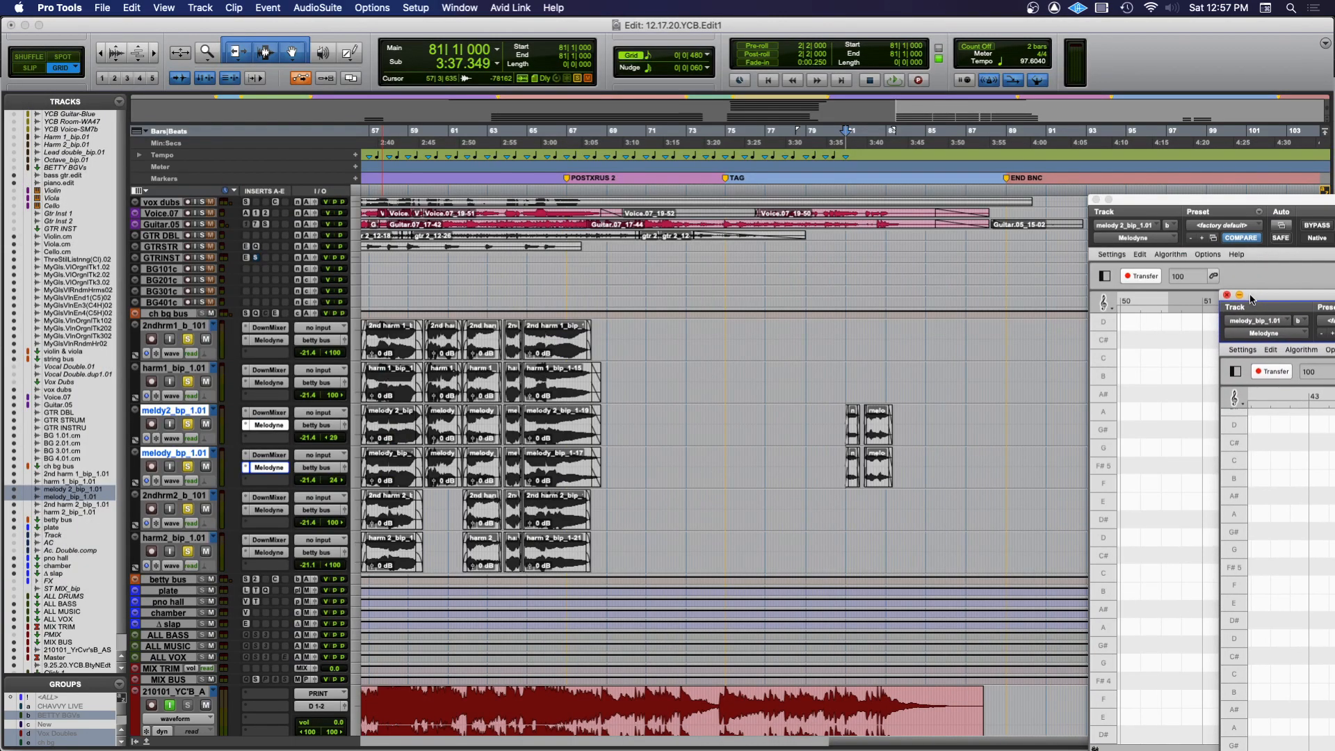
drag(836, 417, 902, 481)
key(space)
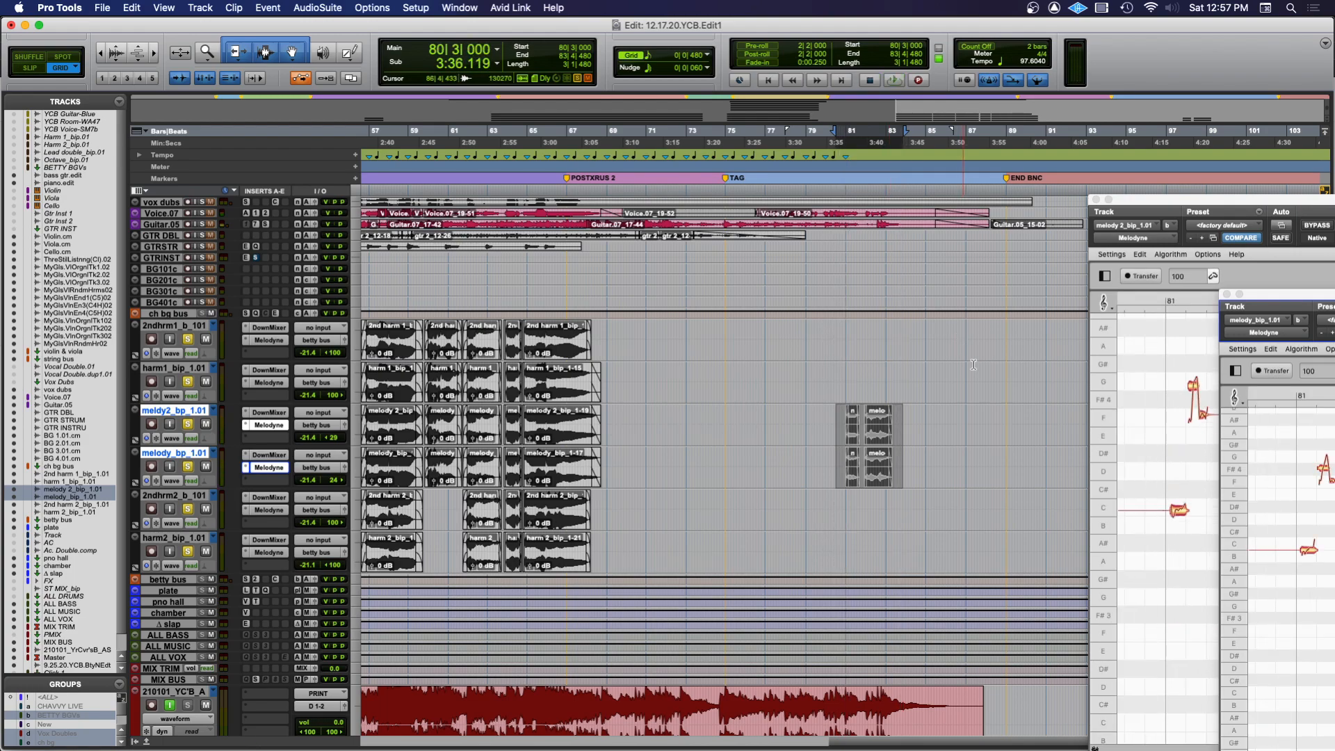
Close both Melodyne windows and play the first melody clips from 11|1|480 alongside the backing tracks
click(1096, 201)
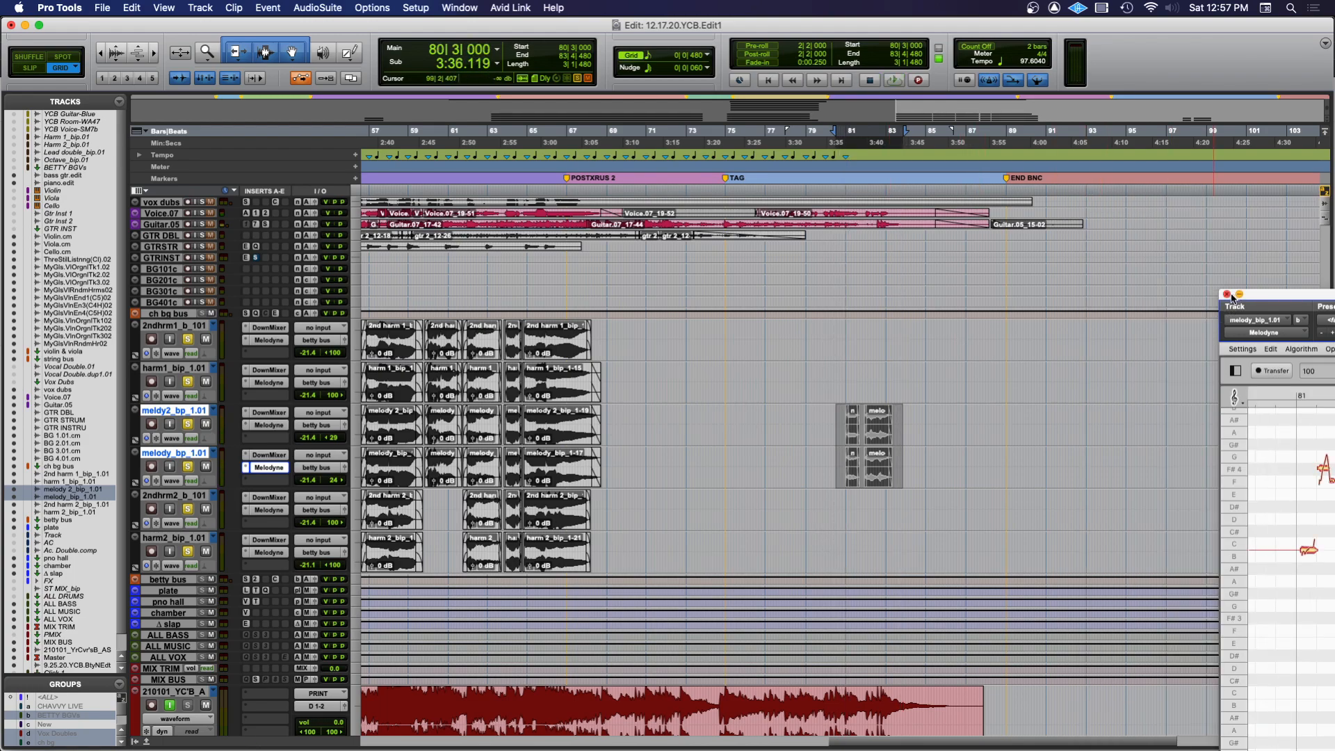
click(1230, 295)
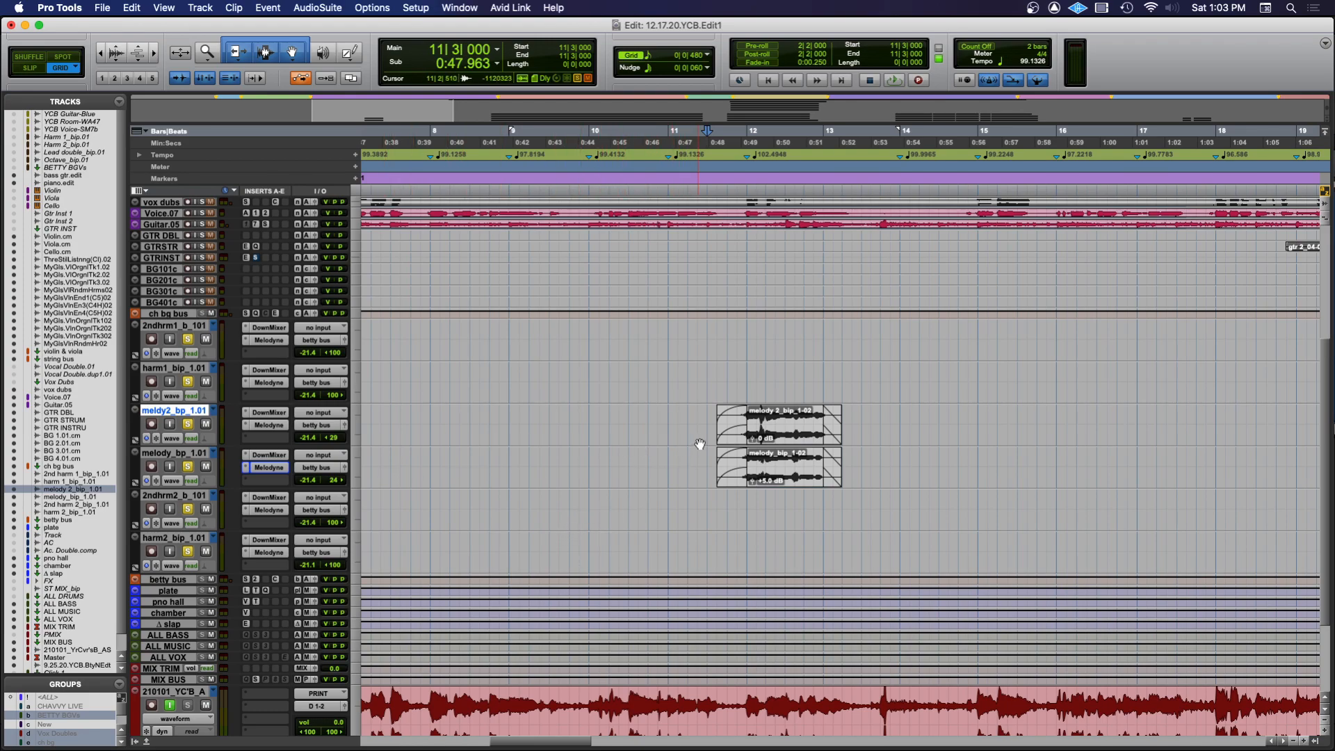
click(678, 423)
key(space)
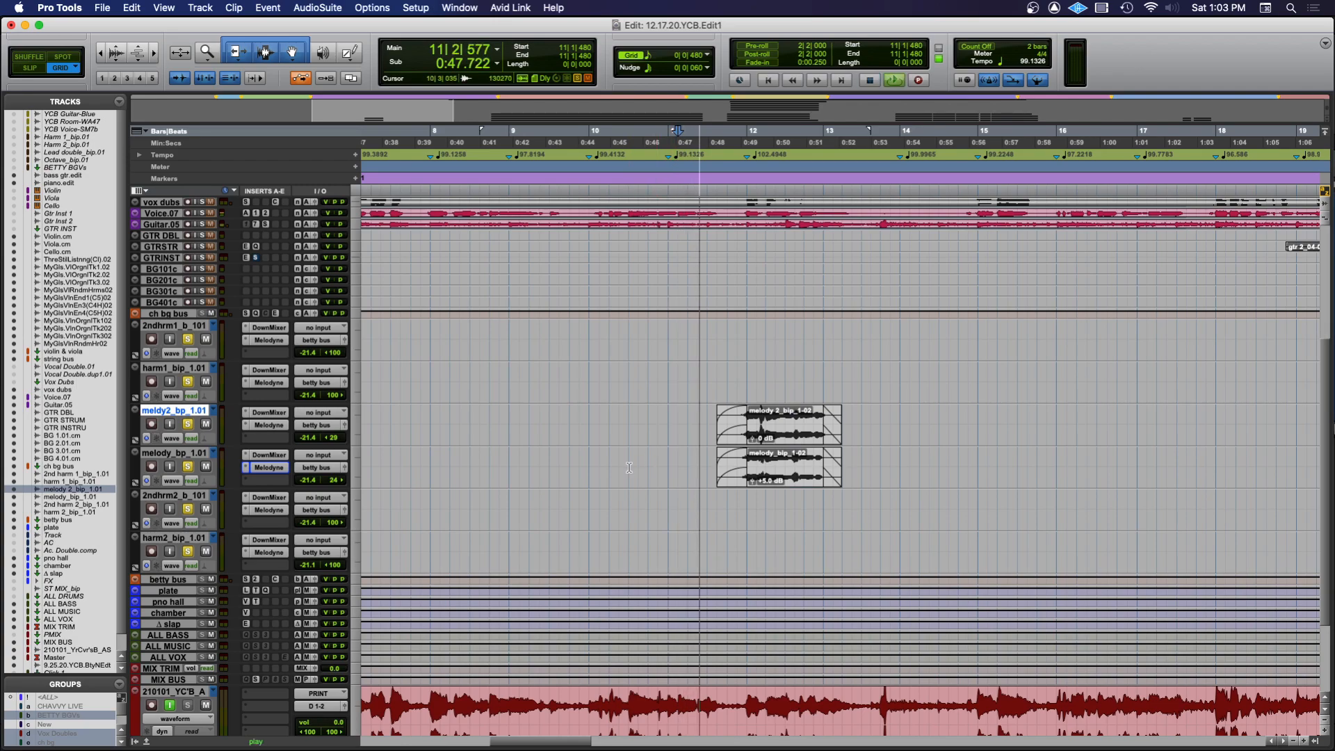
scroll(207, 218, up, 10)
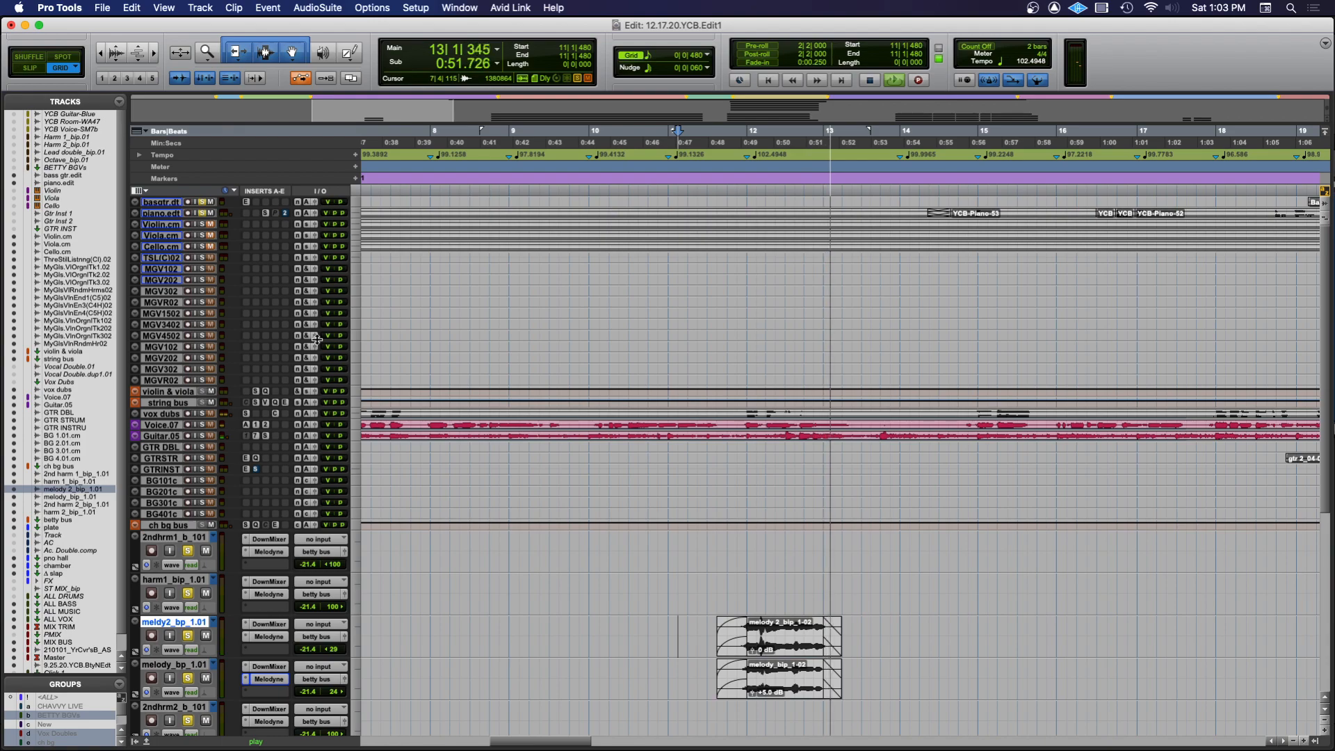
key(space)
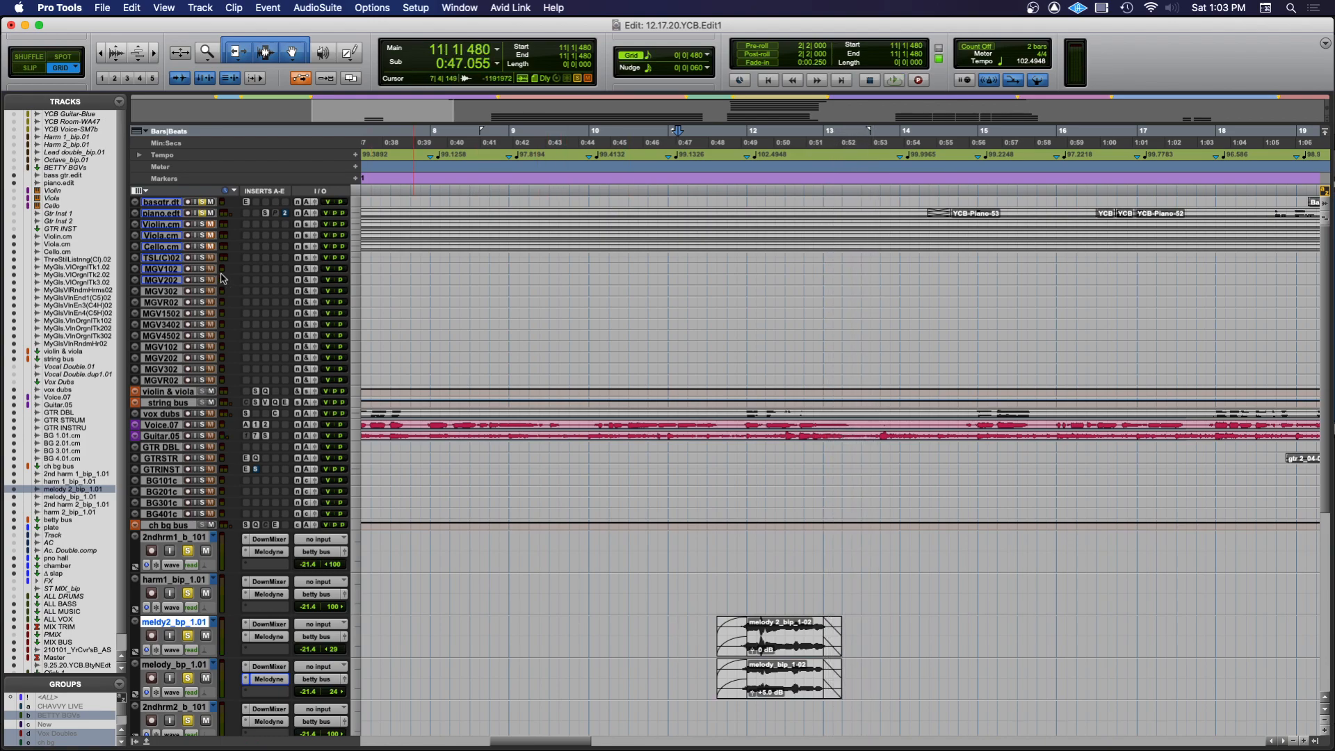
scroll(647, 500, down, 3)
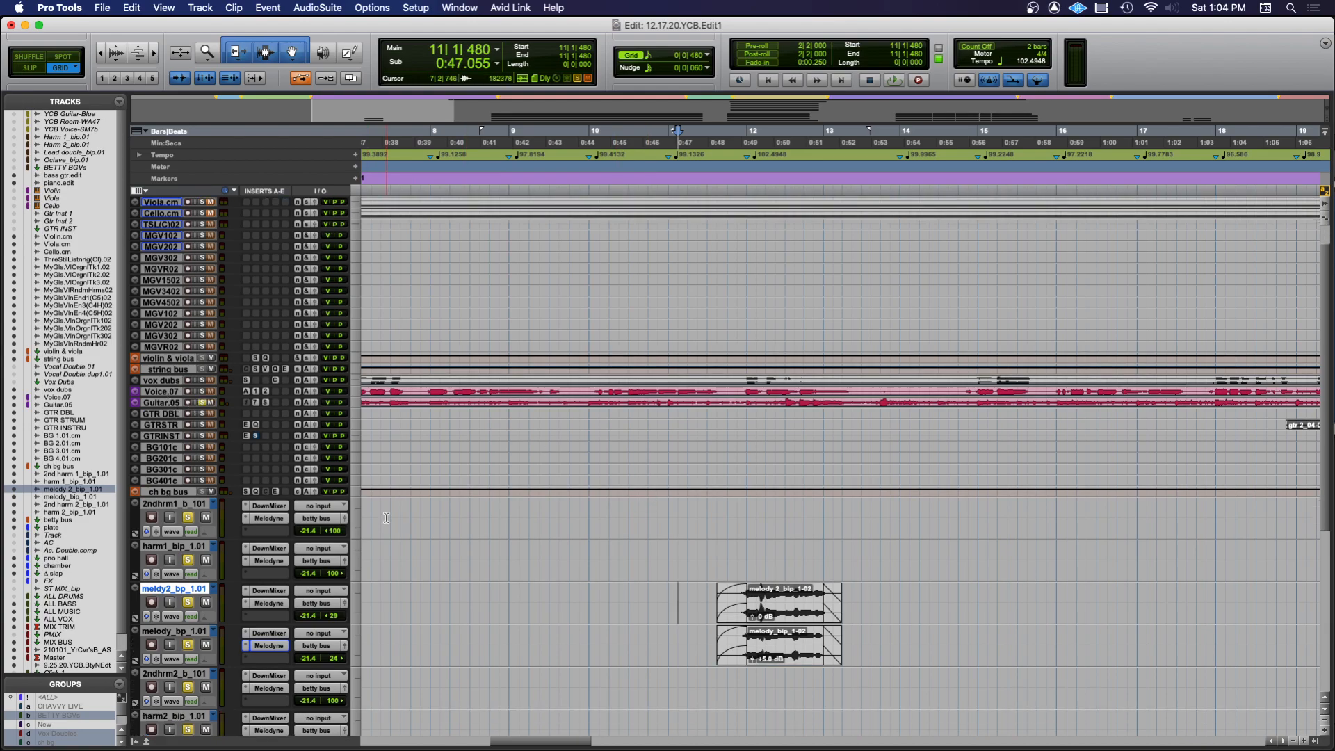
key(space)
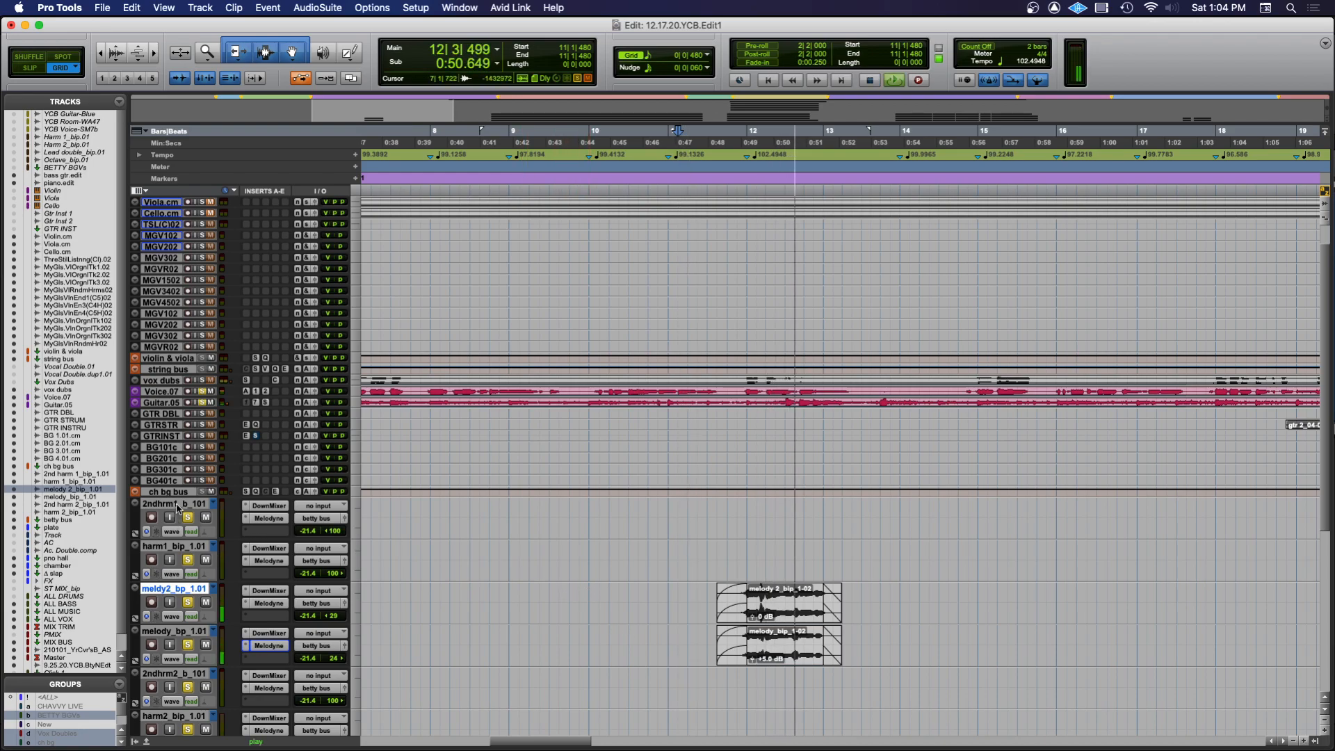
Stop playback, open Melodyne on melody 2_bip_1.01, frame the first phrase around bar 12, and activate the Pitch tool
shift+click(177, 507)
scroll(170, 417, down, 10)
scroll(164, 301, up, 3)
key(space)
click(164, 302)
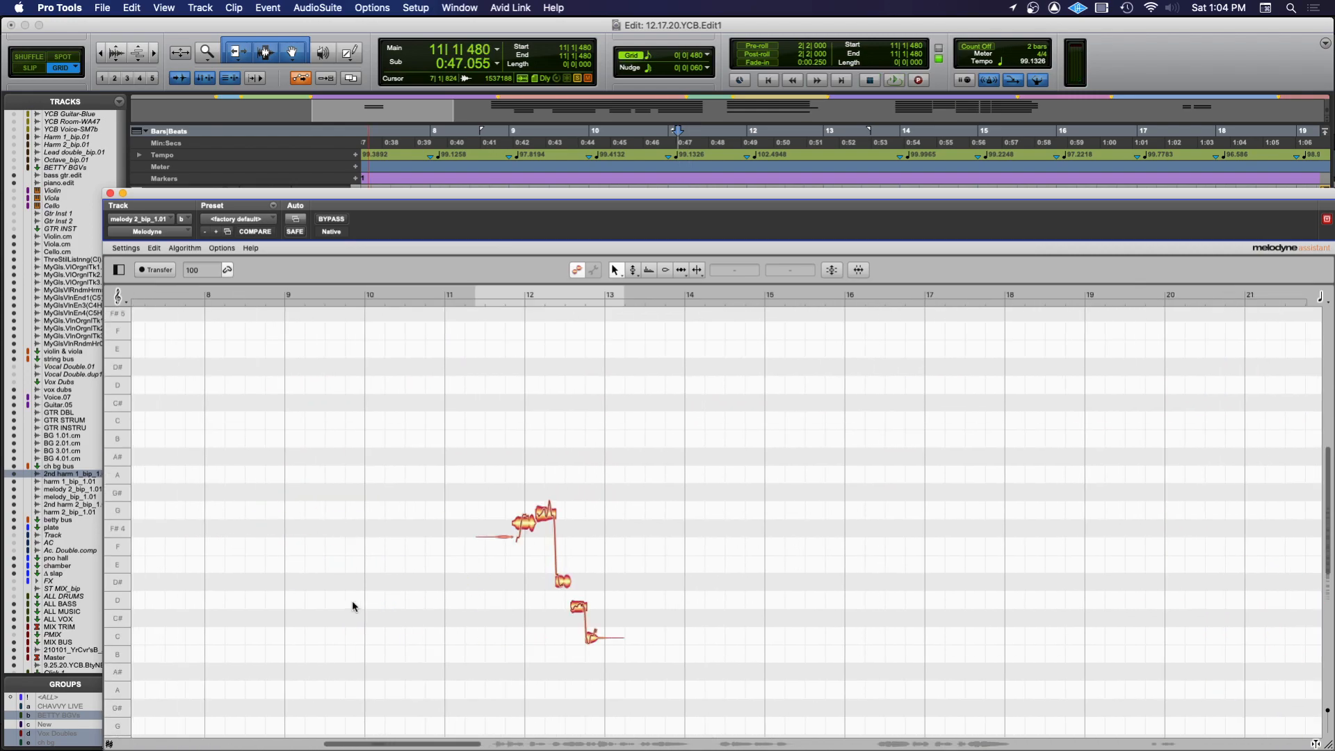
right_click(351, 599)
click(358, 629)
drag(453, 599, 671, 626)
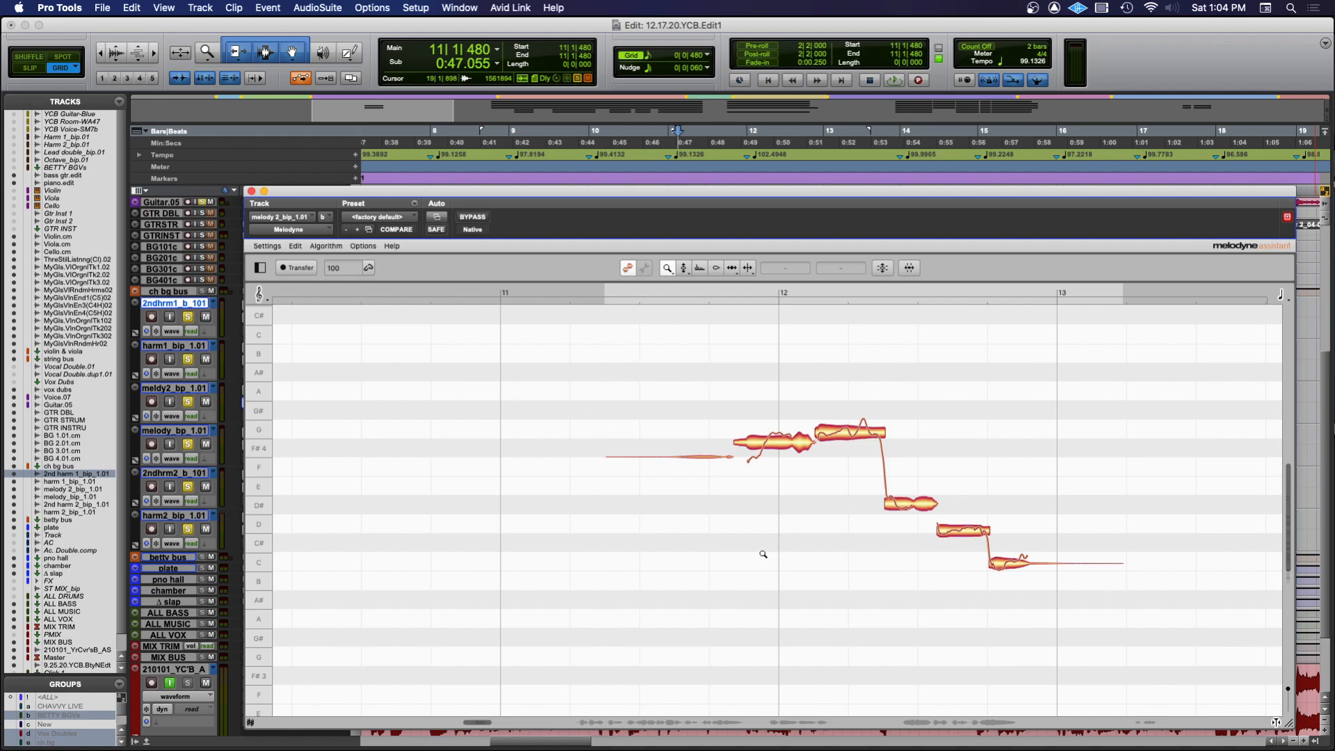
right_click(751, 495)
click(771, 483)
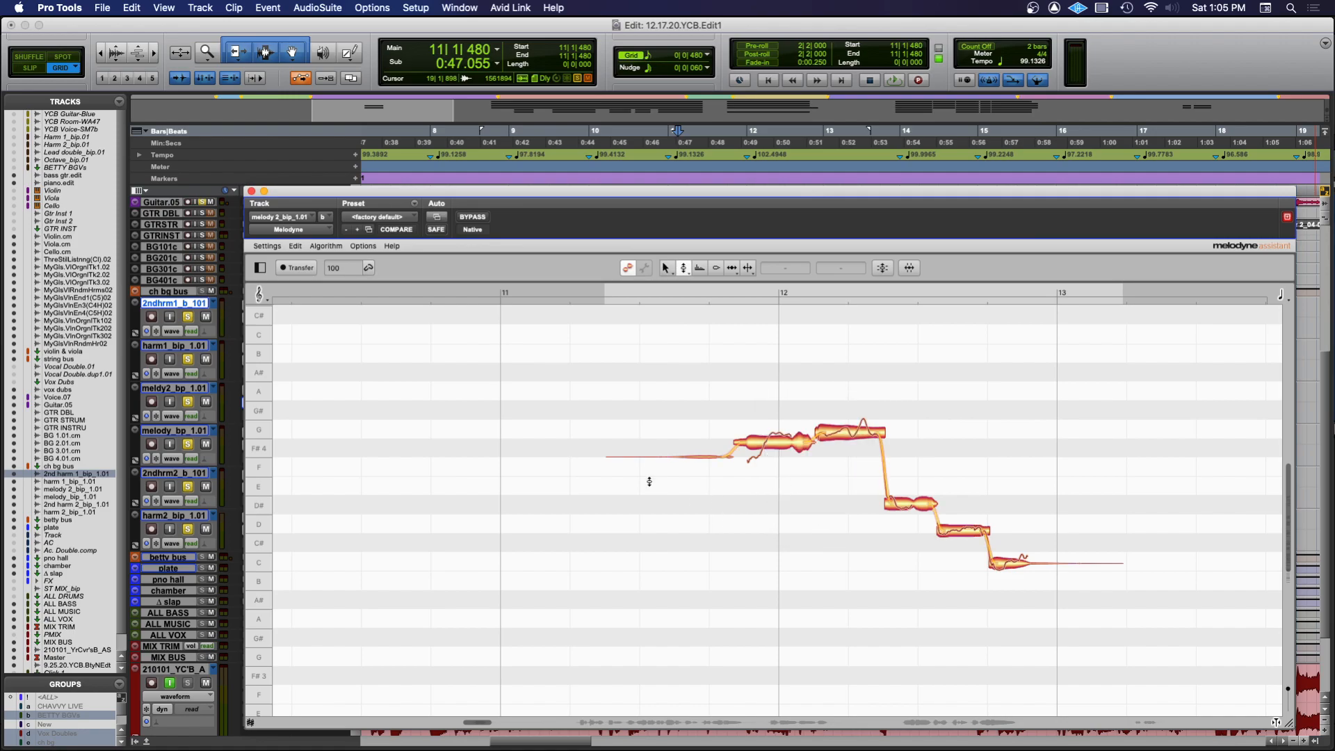
Select the melody 2 clip from 11|3|480 to 13|2|000 and mute the melody_bip_1.01 track while auditioning it
drag(355, 197, 580, 507)
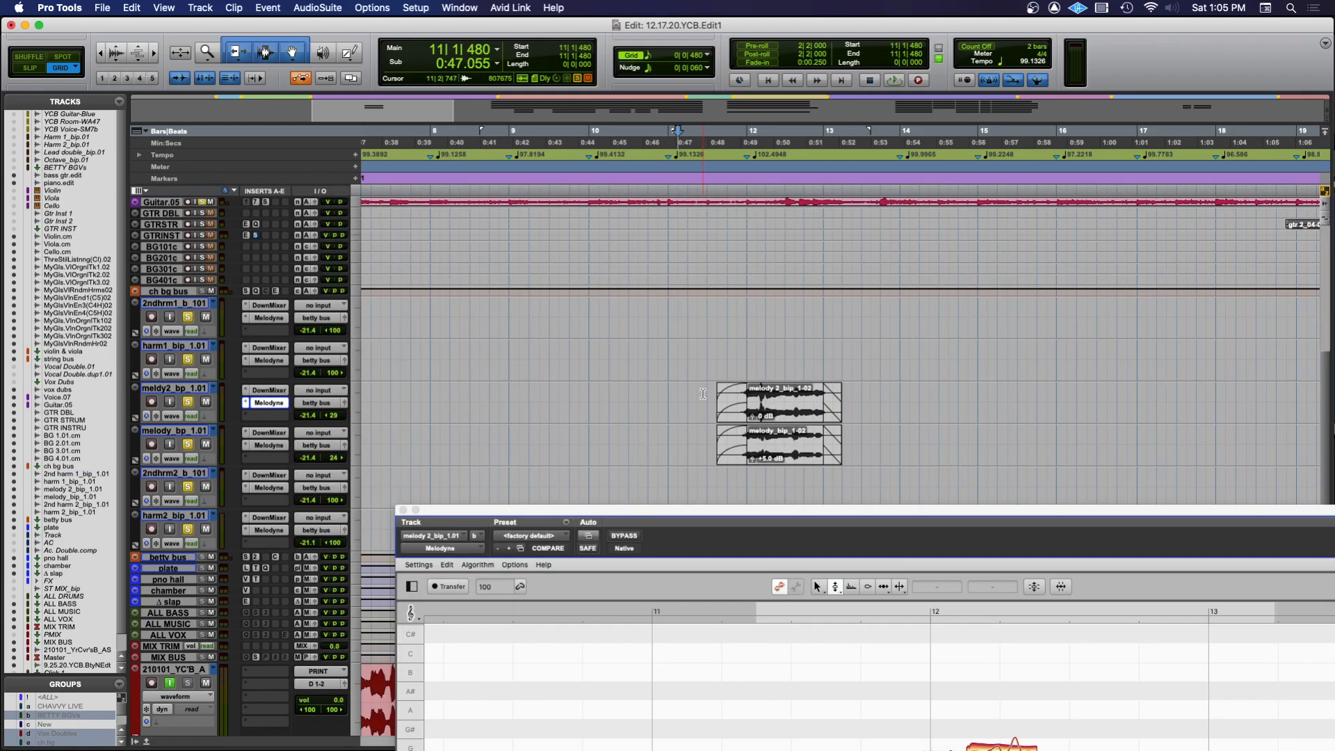
click(768, 418)
drag(679, 517, 585, 220)
key(space)
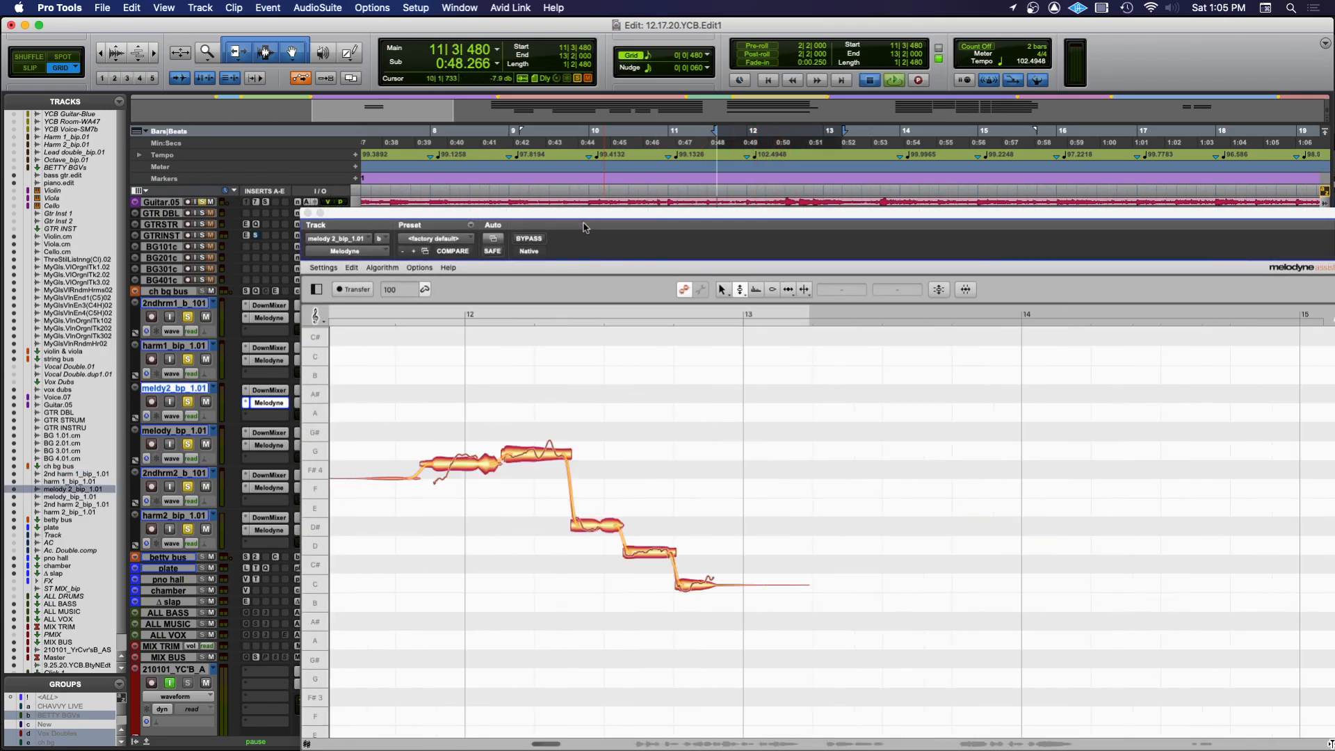
click(206, 443)
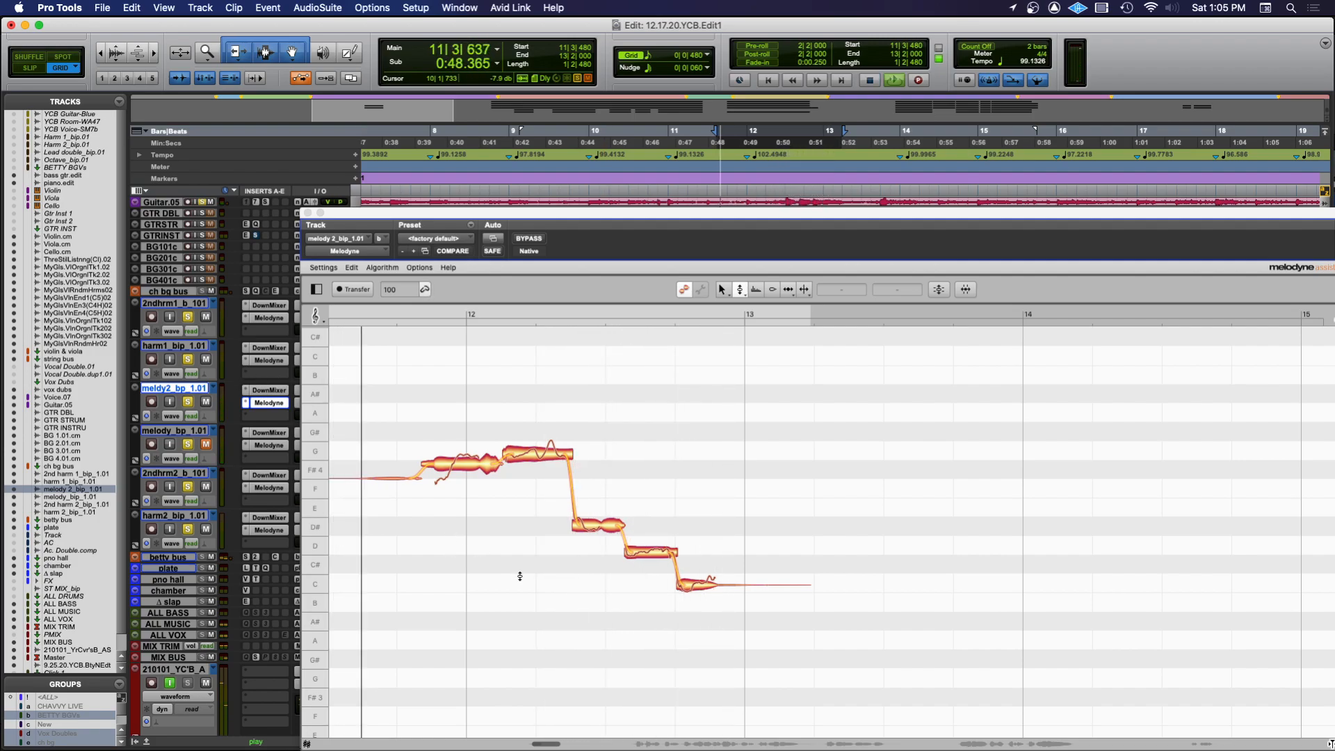
key(space)
Add note separations in the phrase's pickup, first G4 note, D#4 note and final C4 note
drag(534, 463, 528, 481)
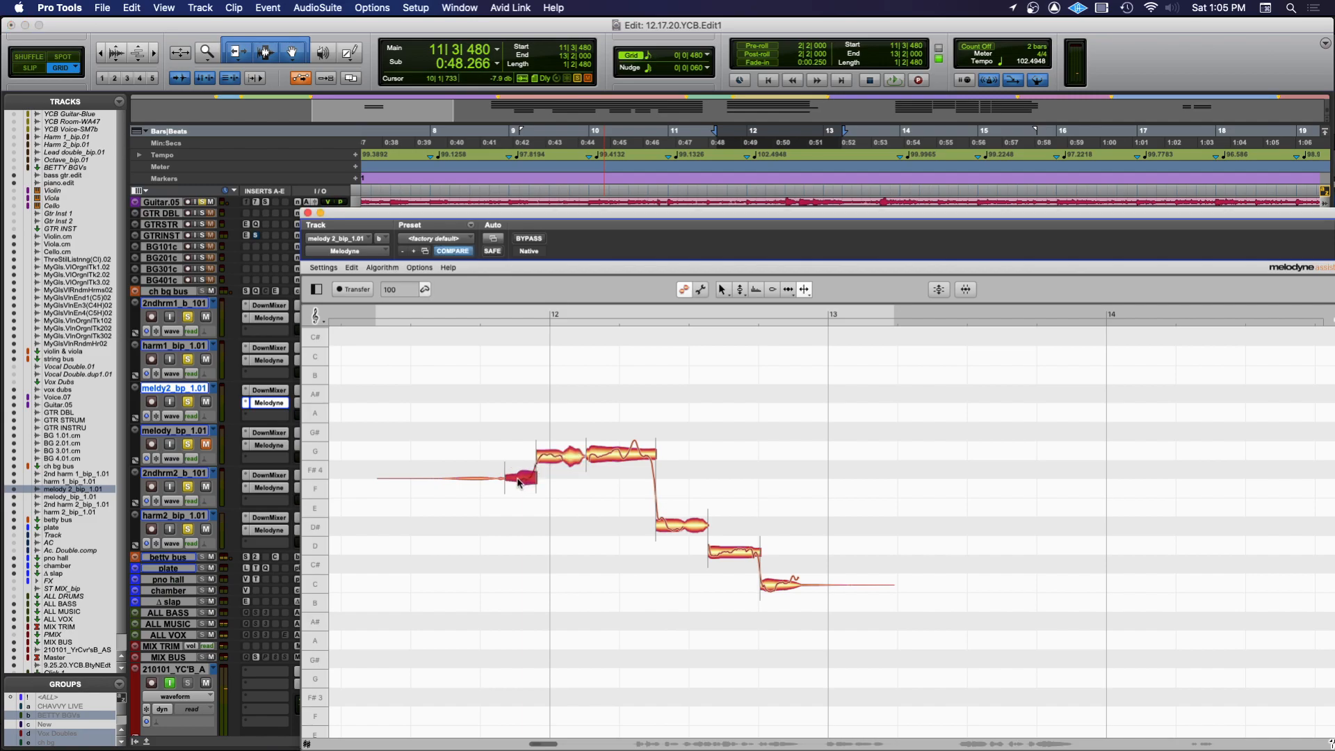
double_click(685, 528)
click(698, 533)
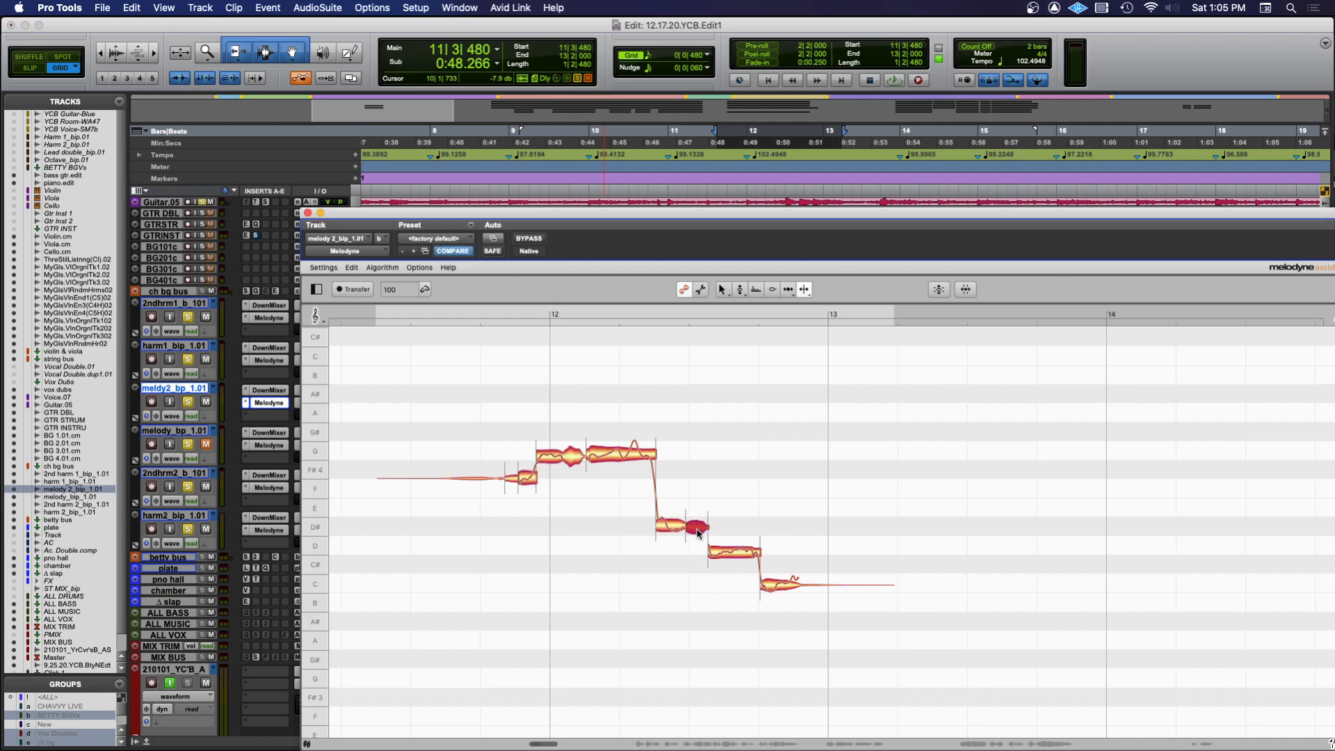
double_click(800, 586)
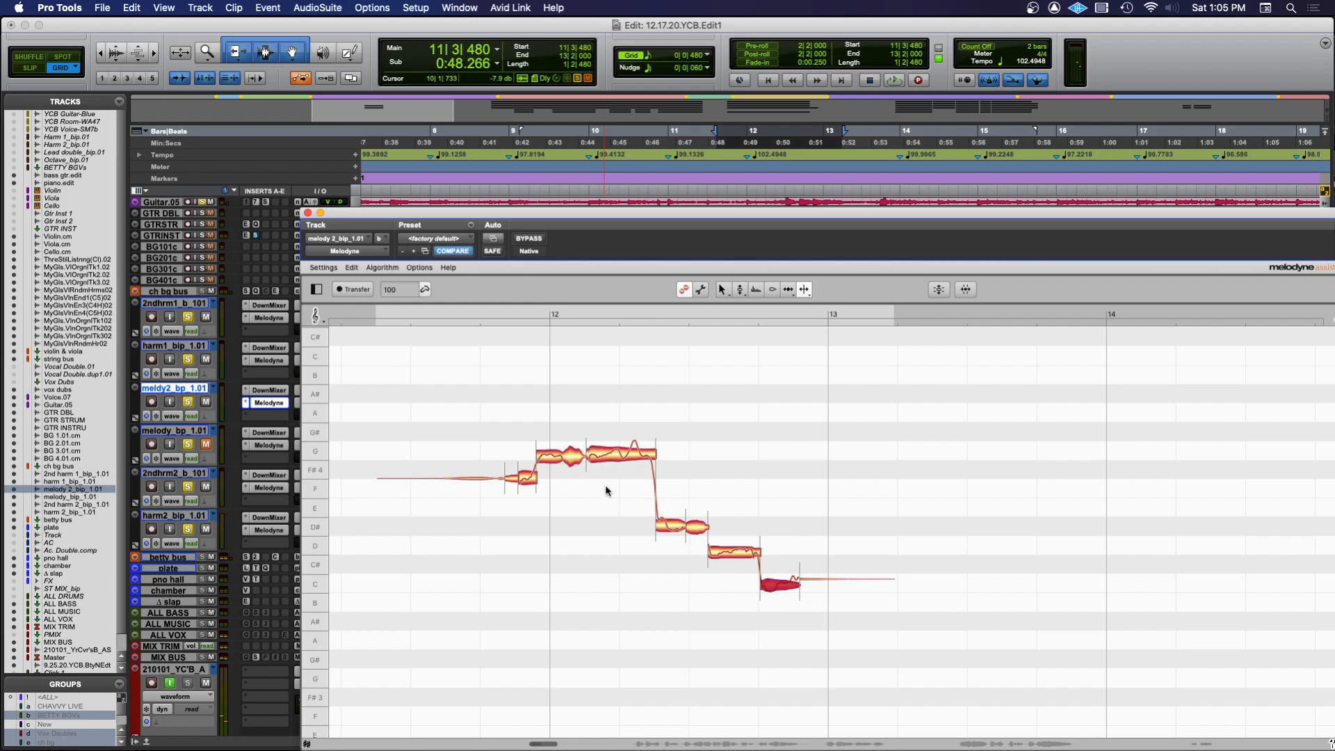
double_click(564, 459)
With the Pitch tool, snap the front part of the first G4 note to 0 cents and audition the phrase
right_click(589, 550)
click(531, 548)
key(space)
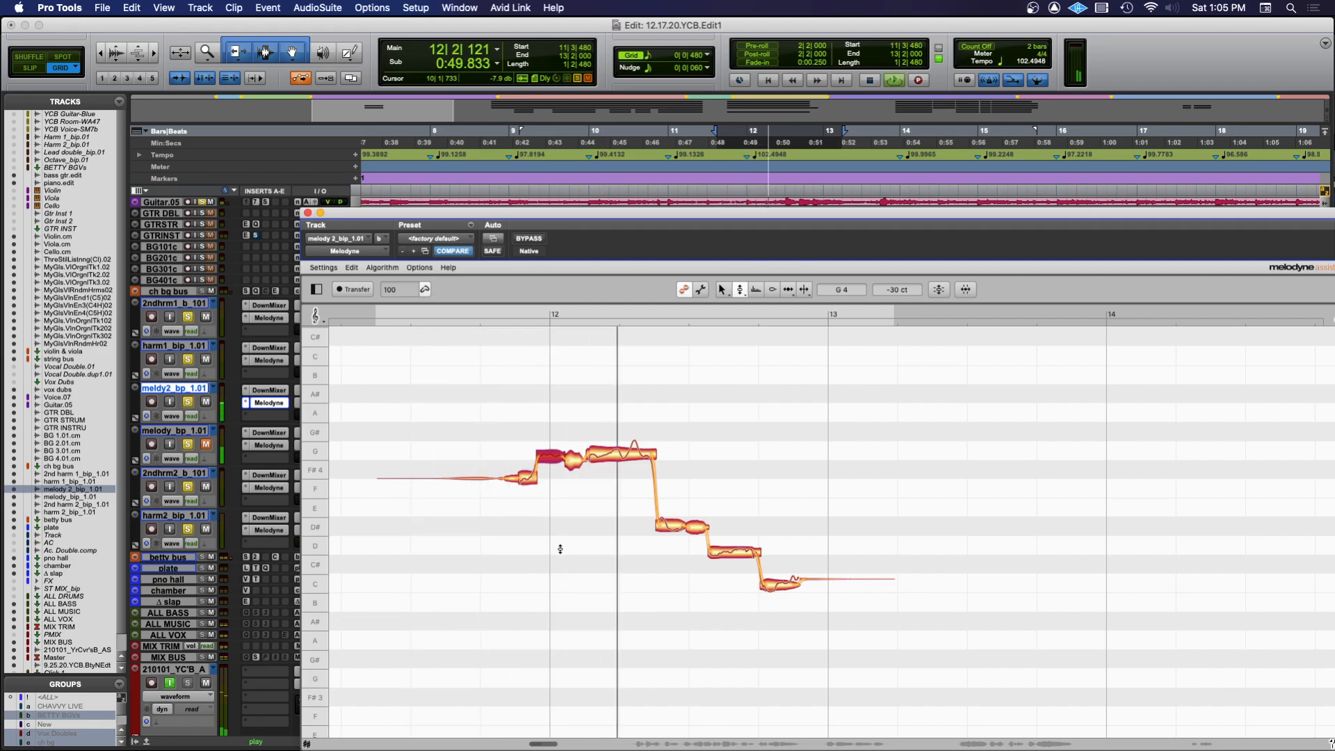
key(space)
double_click(546, 458)
key(space)
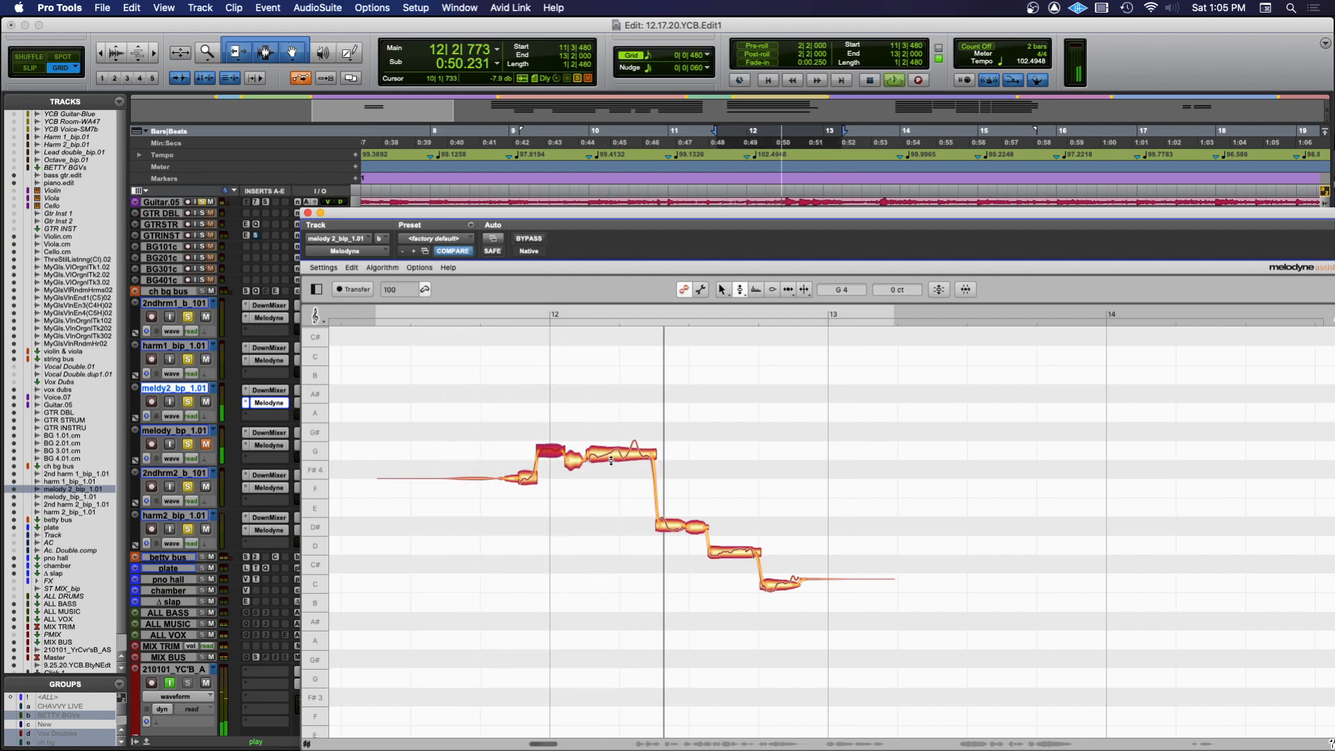
key(space)
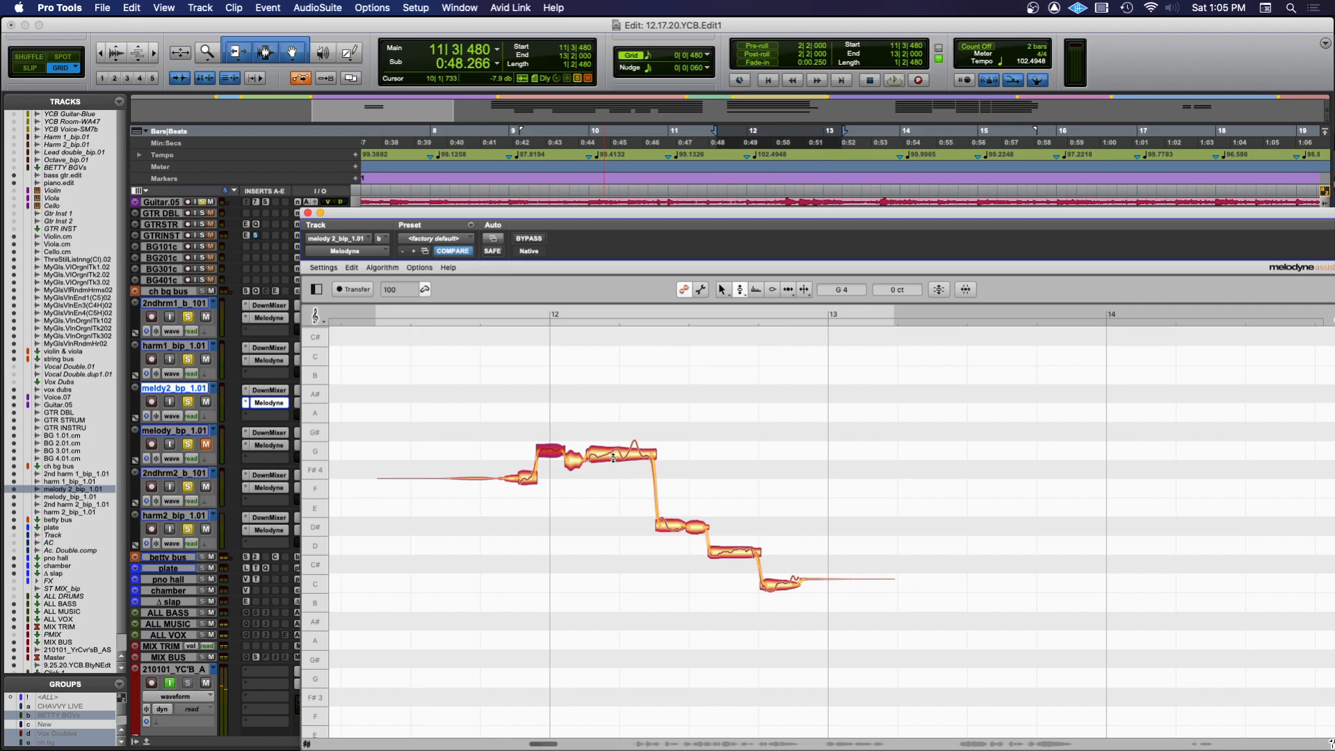
Nudge the long G4 note after bar 12 to -7 cents and play the phrase to check it
click(609, 456)
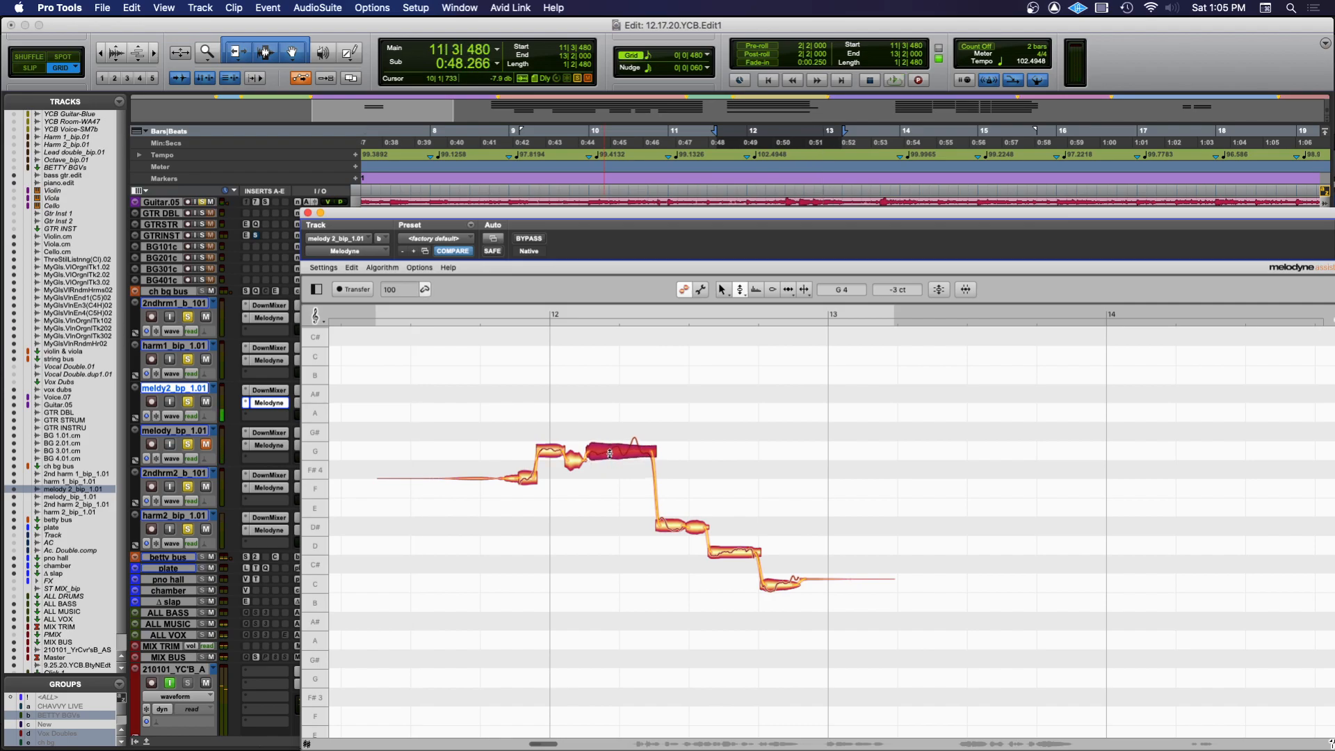
click(611, 486)
click(610, 456)
drag(606, 456, 606, 454)
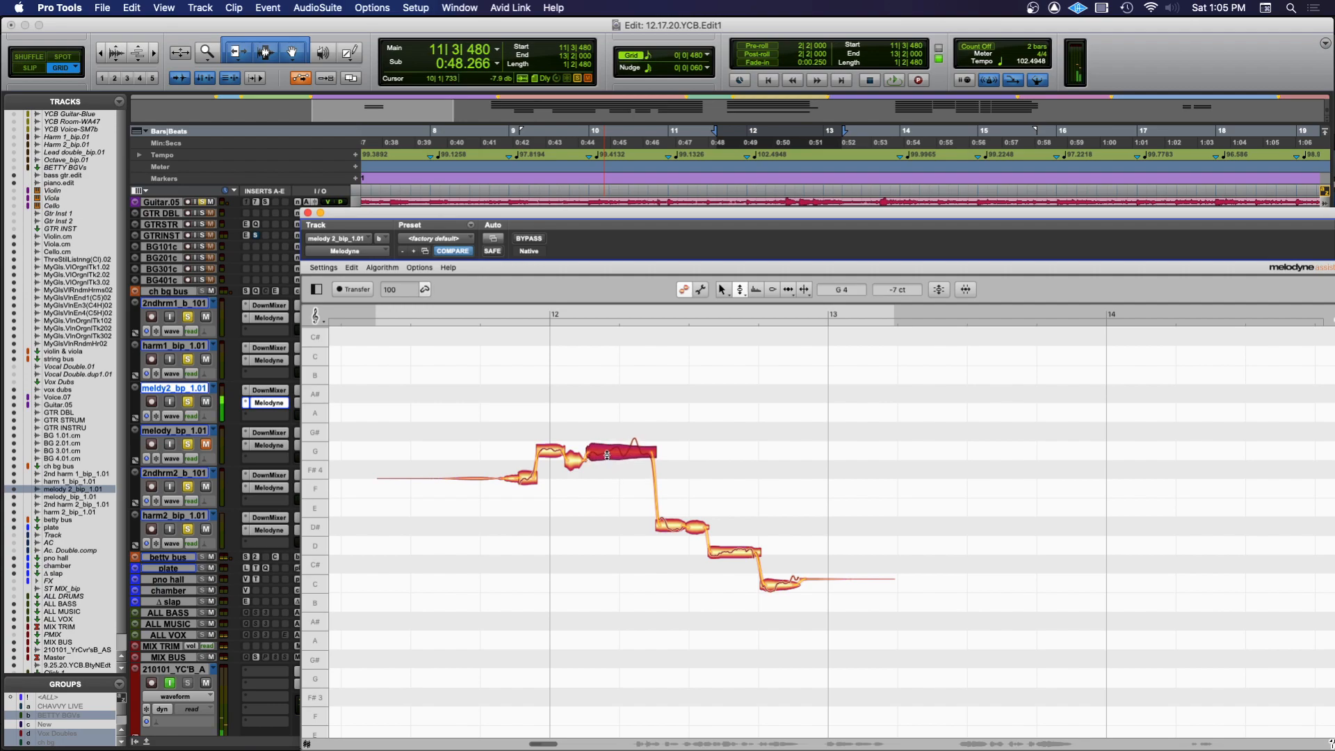
key(space)
right_click(596, 542)
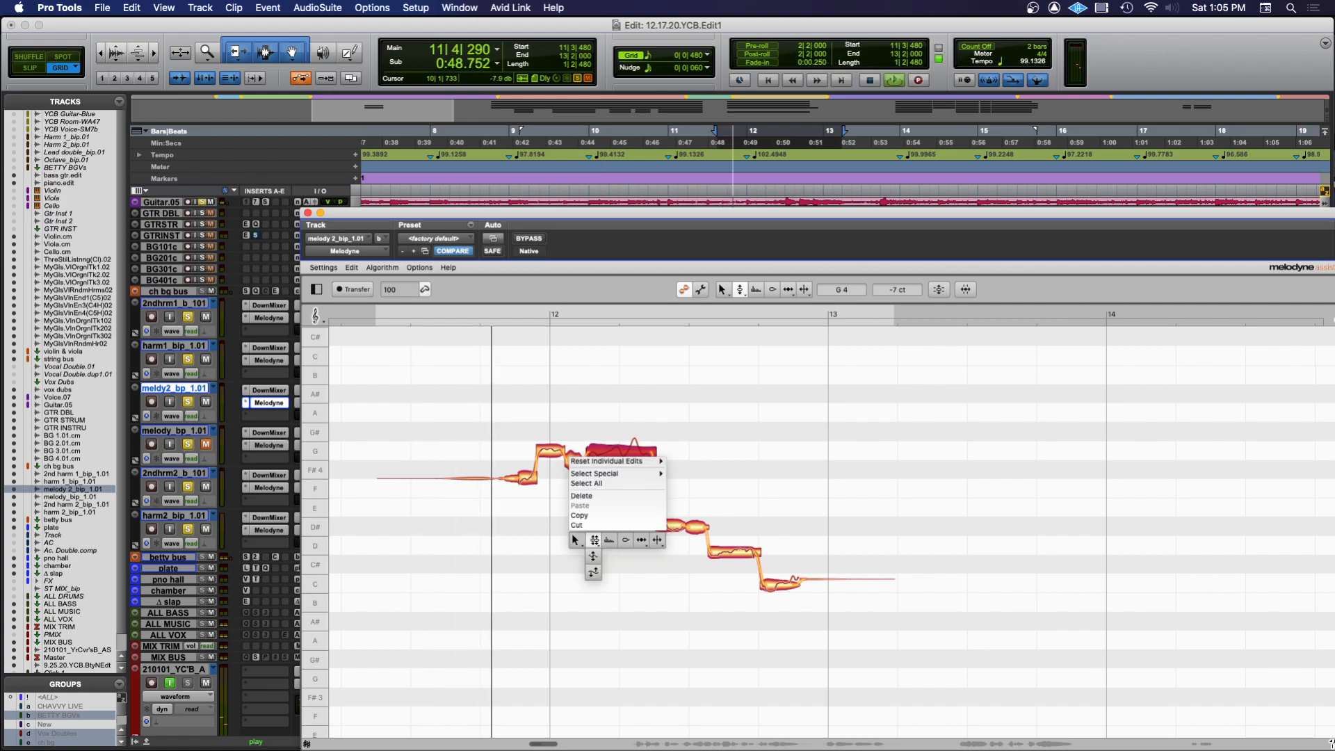
click(597, 537)
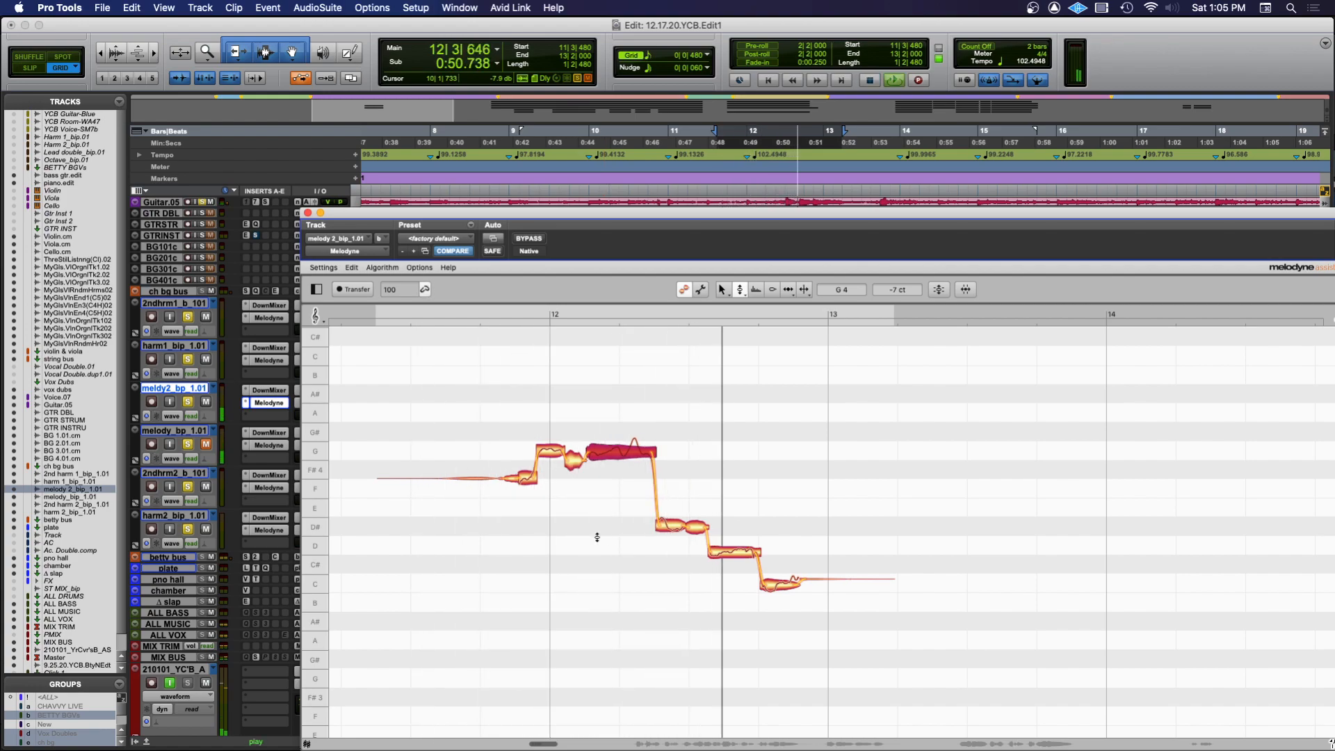
key(space)
Snap the D4 note to its pitch centre and the final C4 note to 0 cents, then play the phrase
click(732, 548)
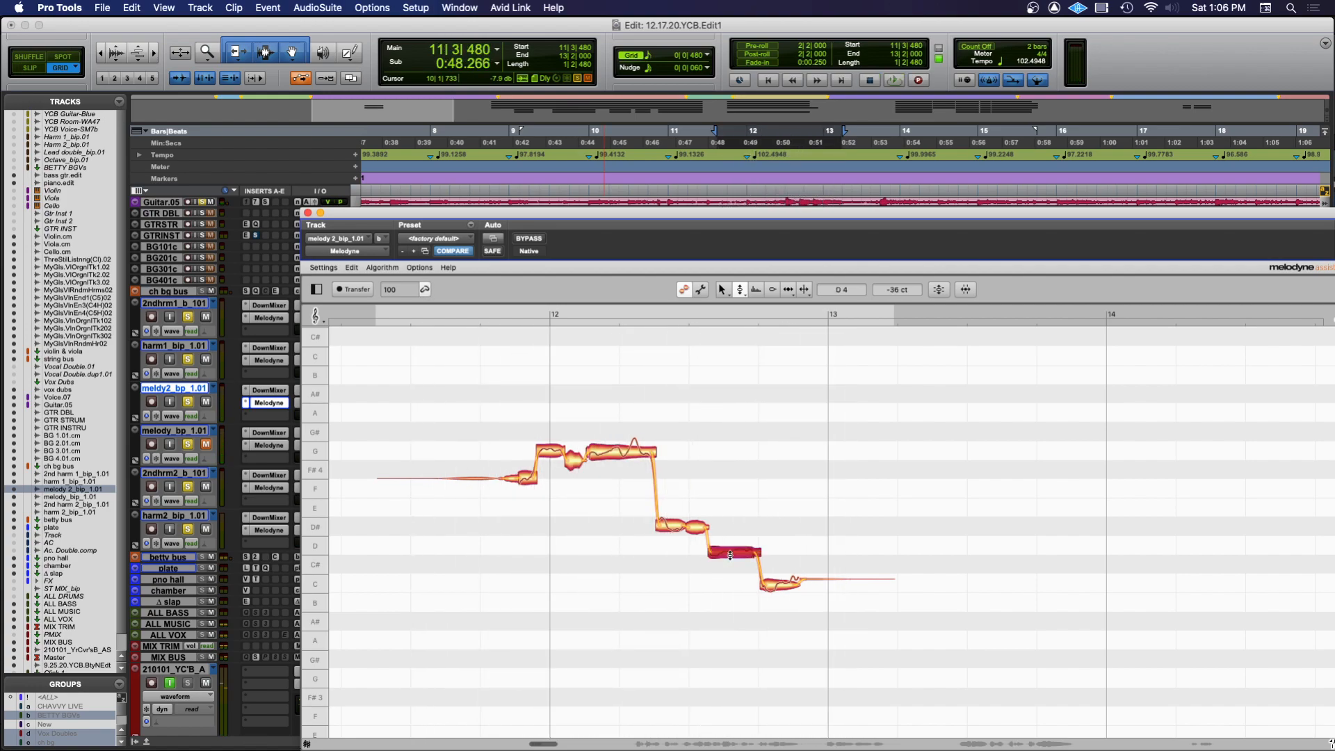
double_click(729, 547)
key(space)
click(701, 586)
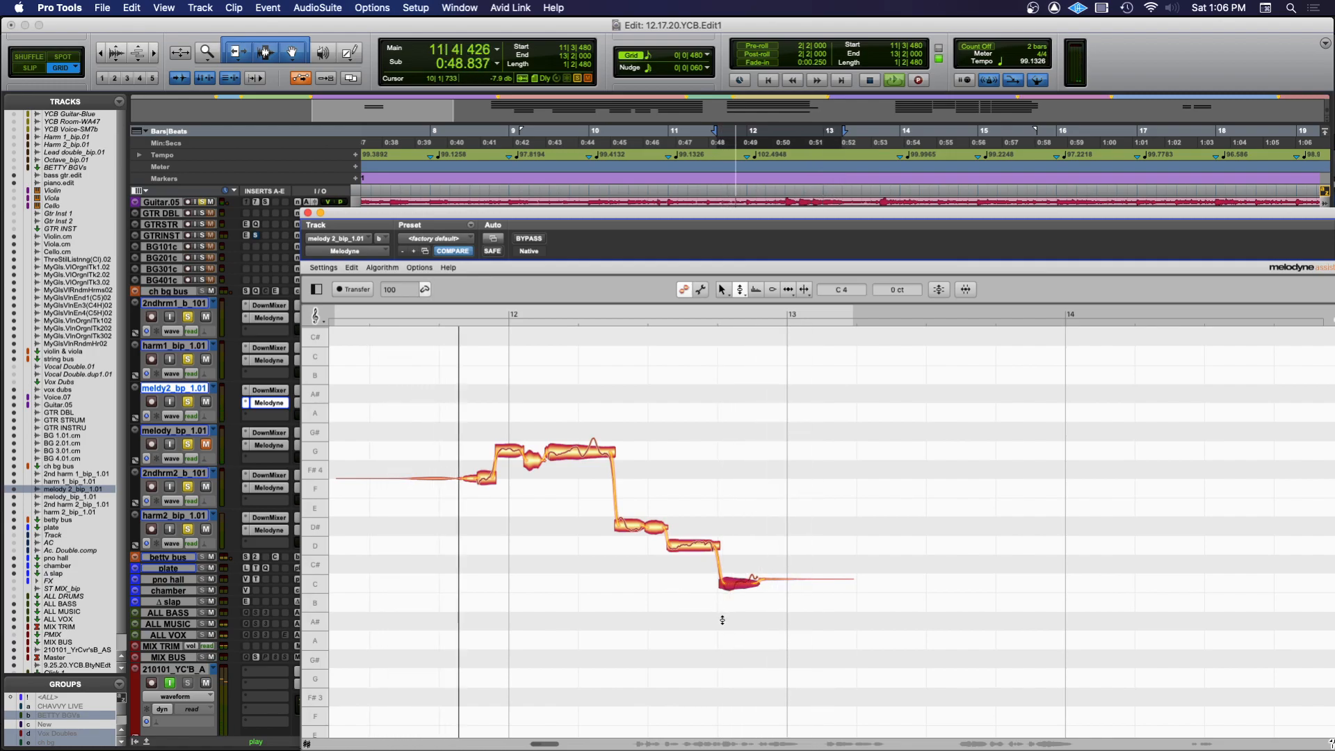
Stop playback, set the final C4 note's pitch drift to 65%, and return to the Pitch tool with nothing selected
right_click(730, 584)
key(space)
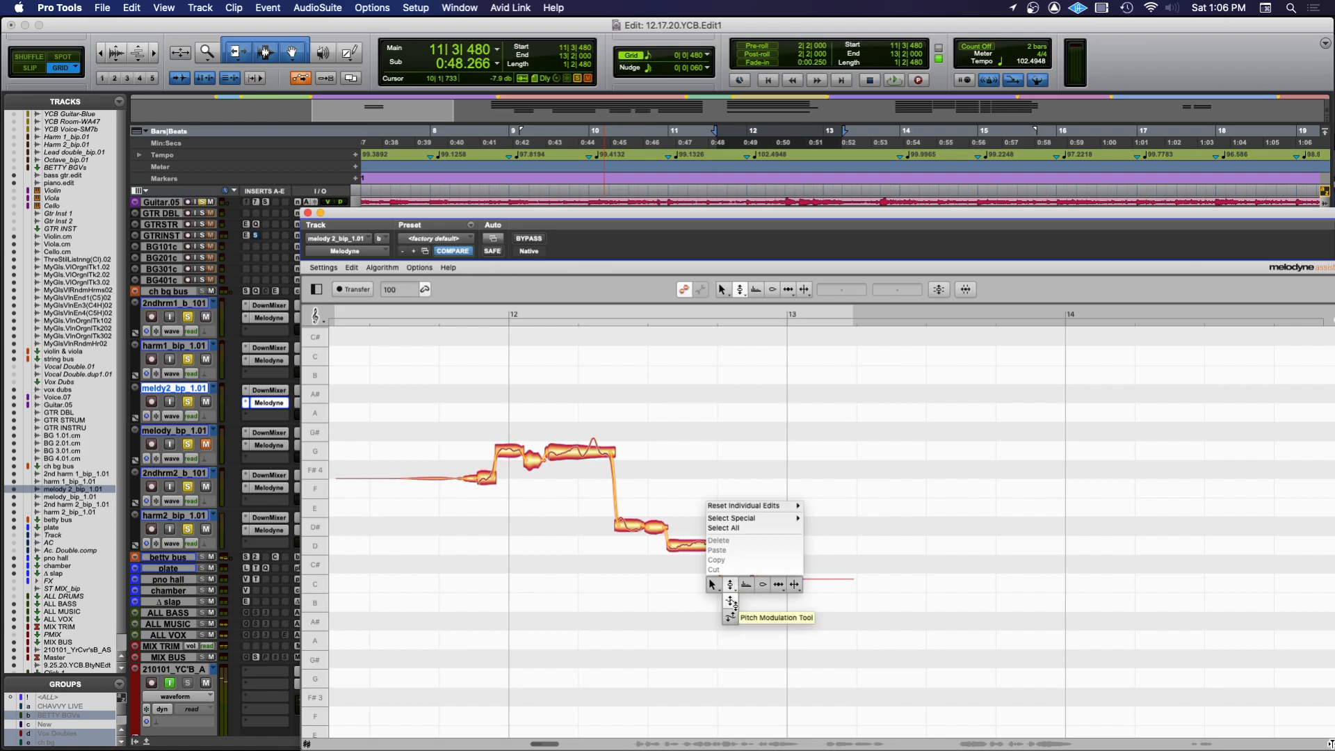
click(730, 614)
click(736, 585)
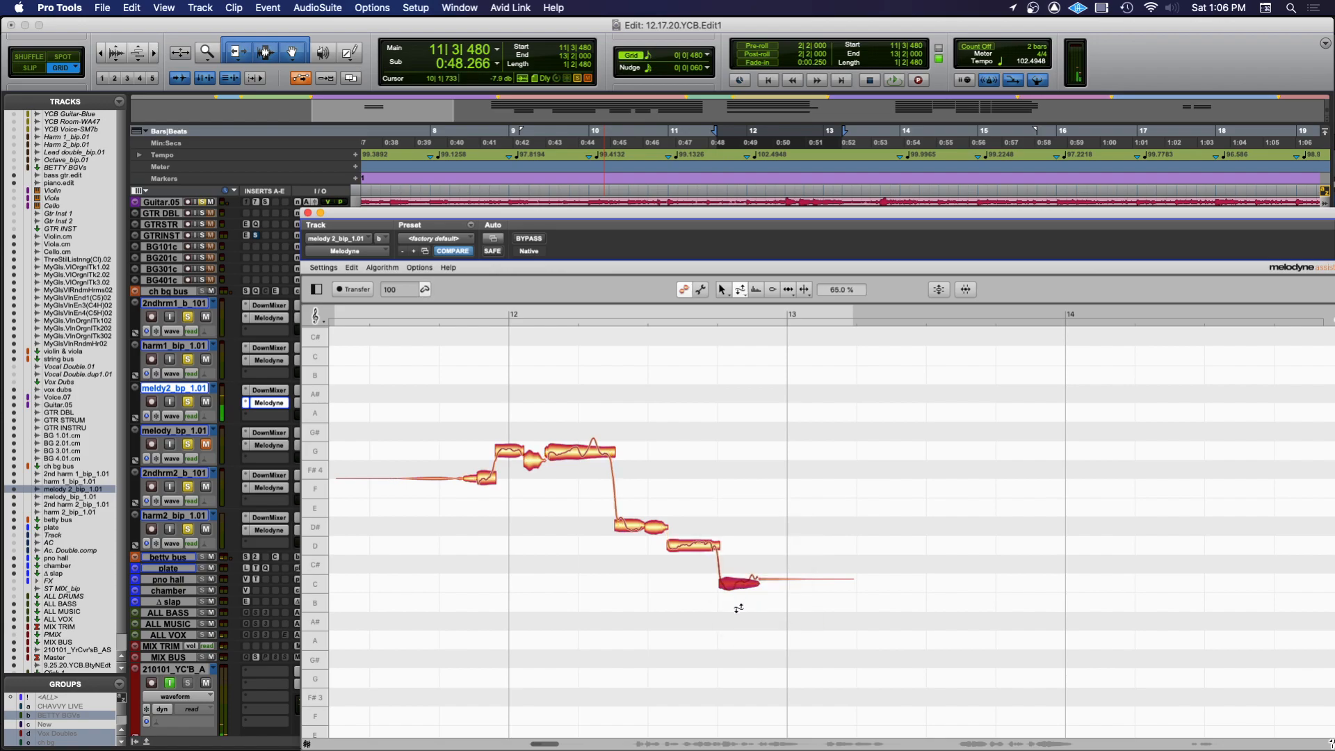
right_click(737, 585)
click(739, 572)
right_click(739, 591)
click(740, 584)
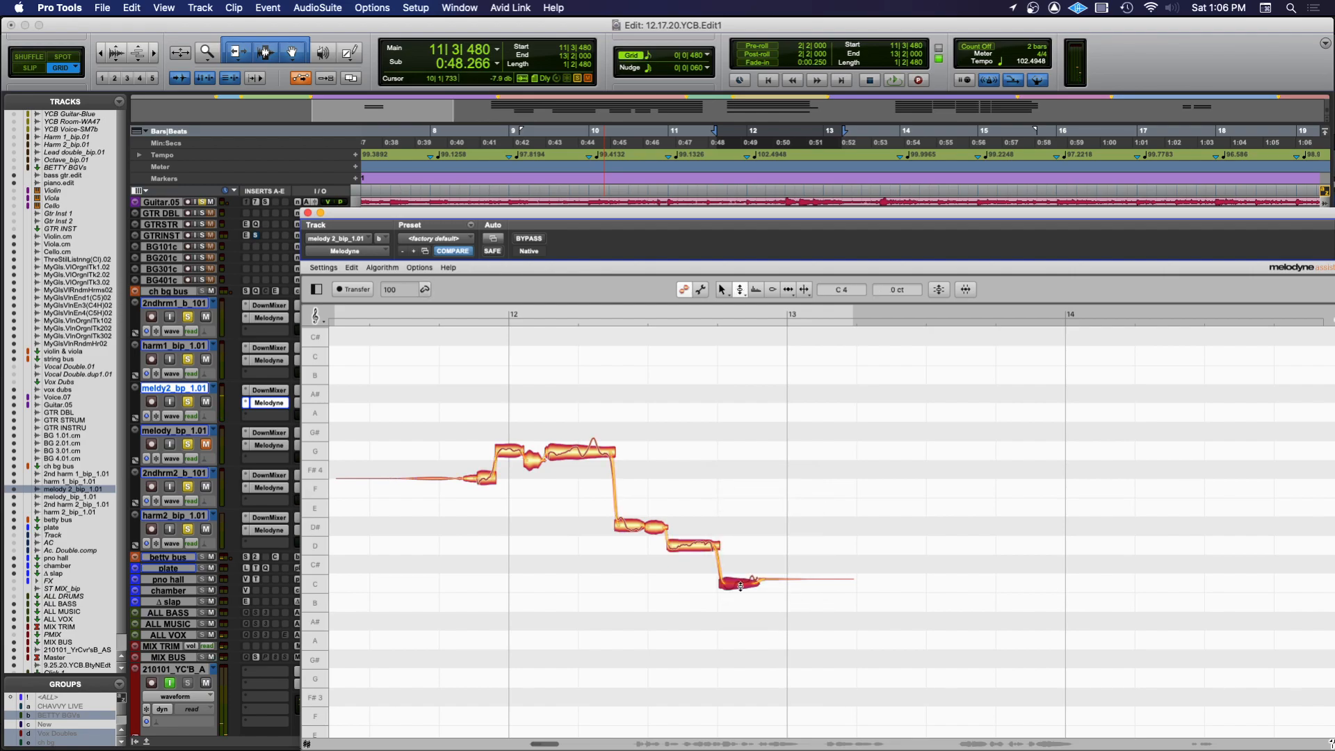
click(712, 549)
click(739, 674)
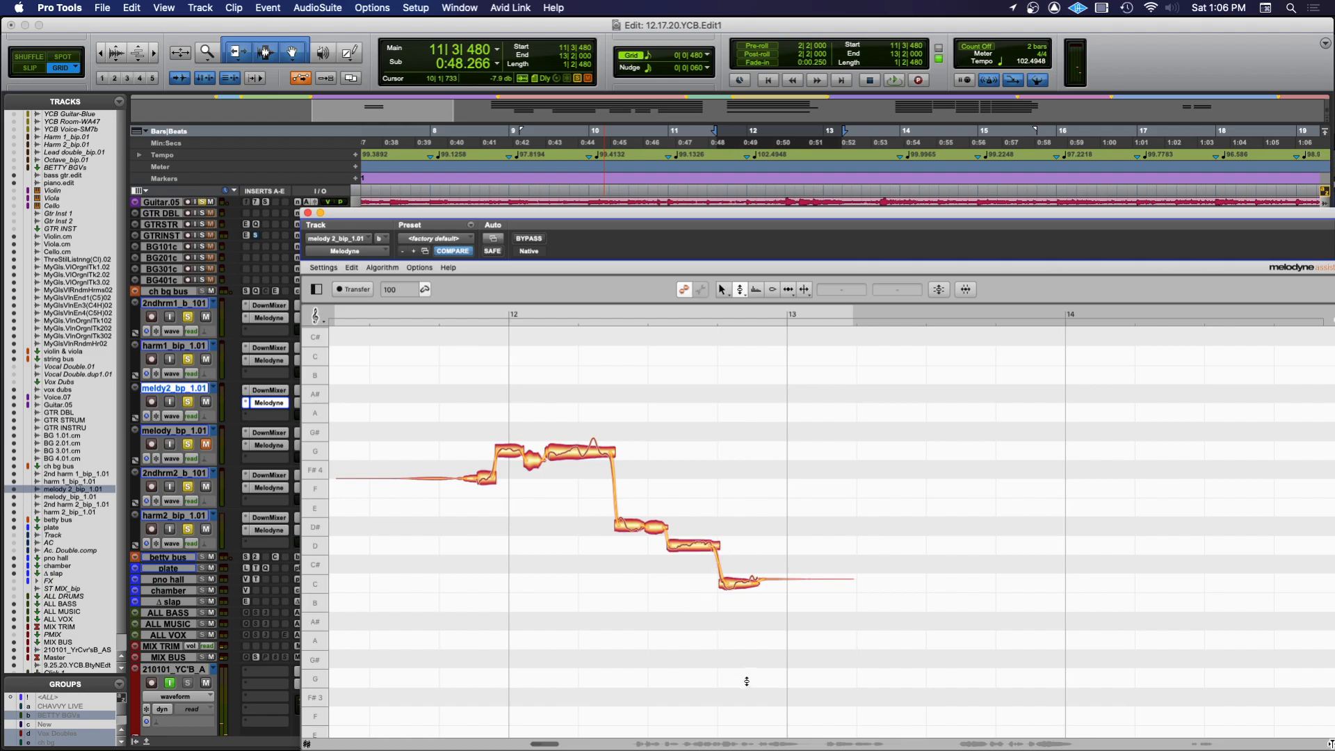
Play the tuned melody 2 phrase through and close its Melodyne window
key(space)
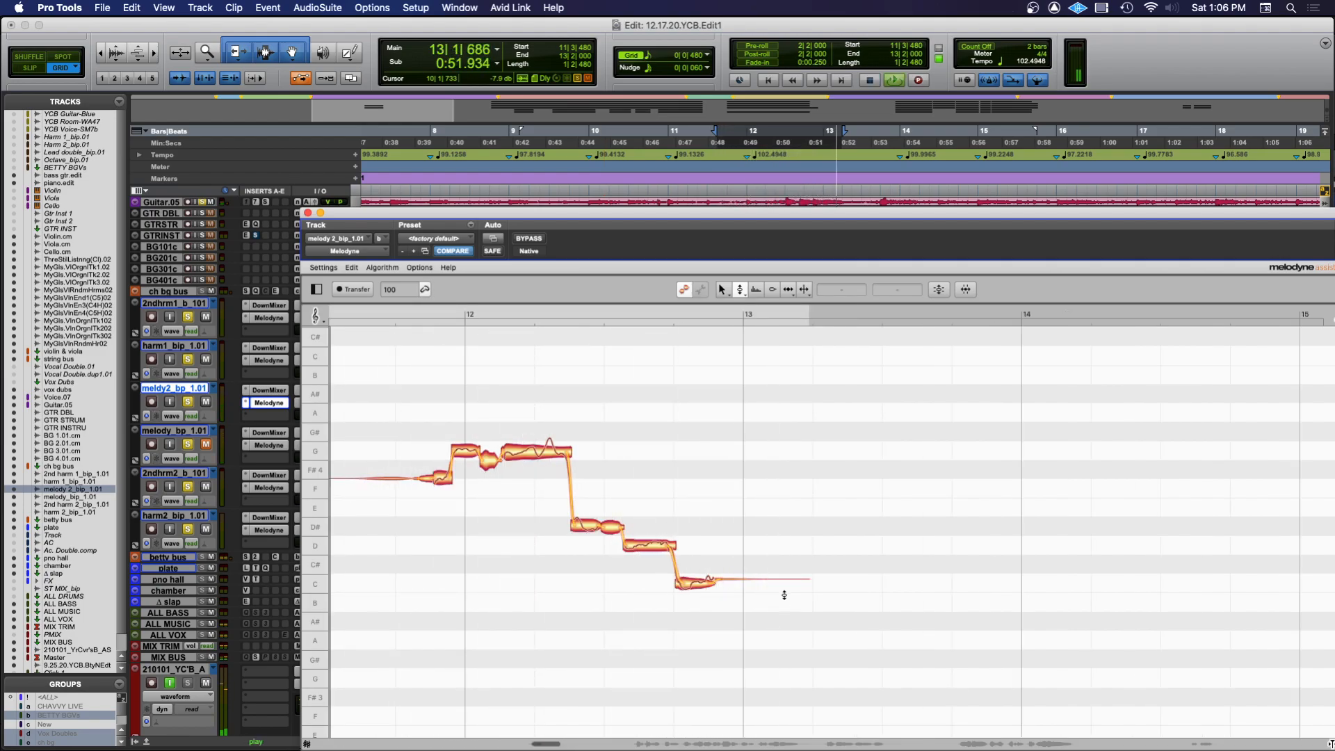
key(space)
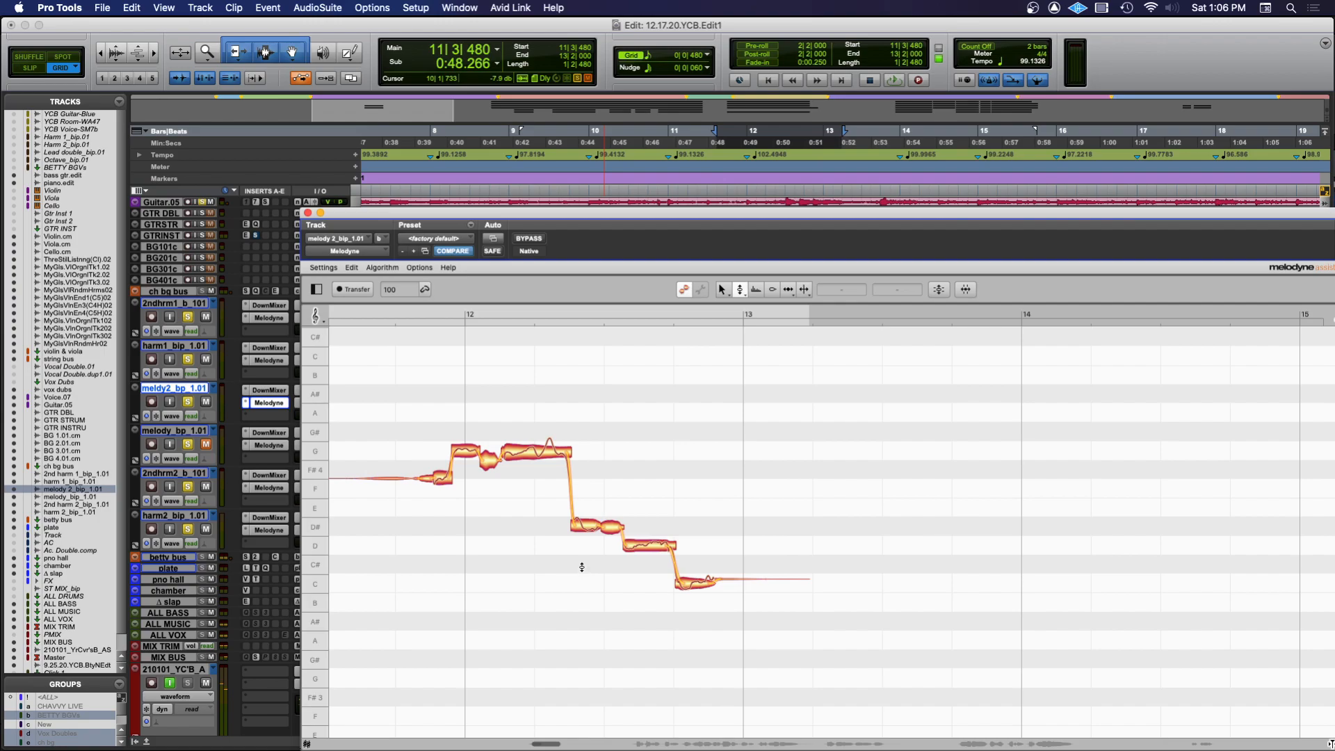
click(308, 212)
Select the melody_bip_1-02 clip, open Melodyne on melody_bip_1.01, and play and frame its first phrase around bar 12
click(780, 461)
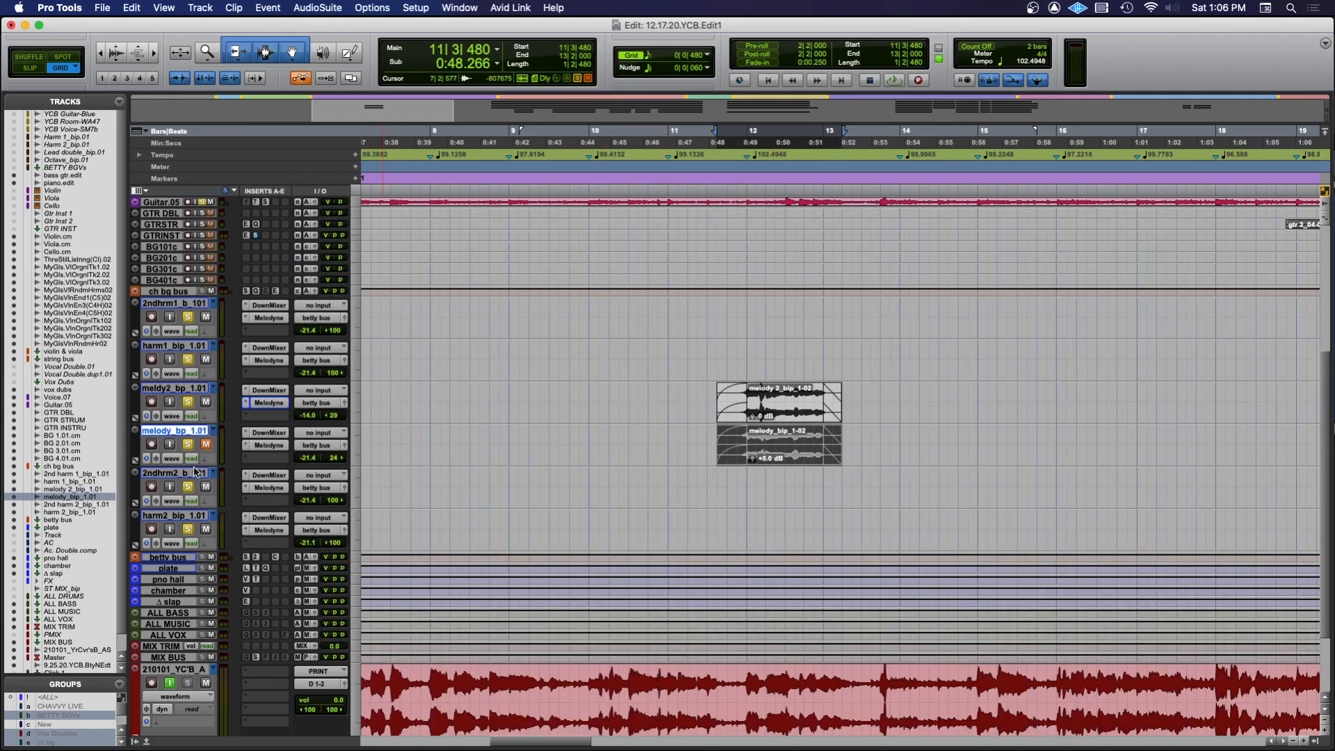
click(269, 446)
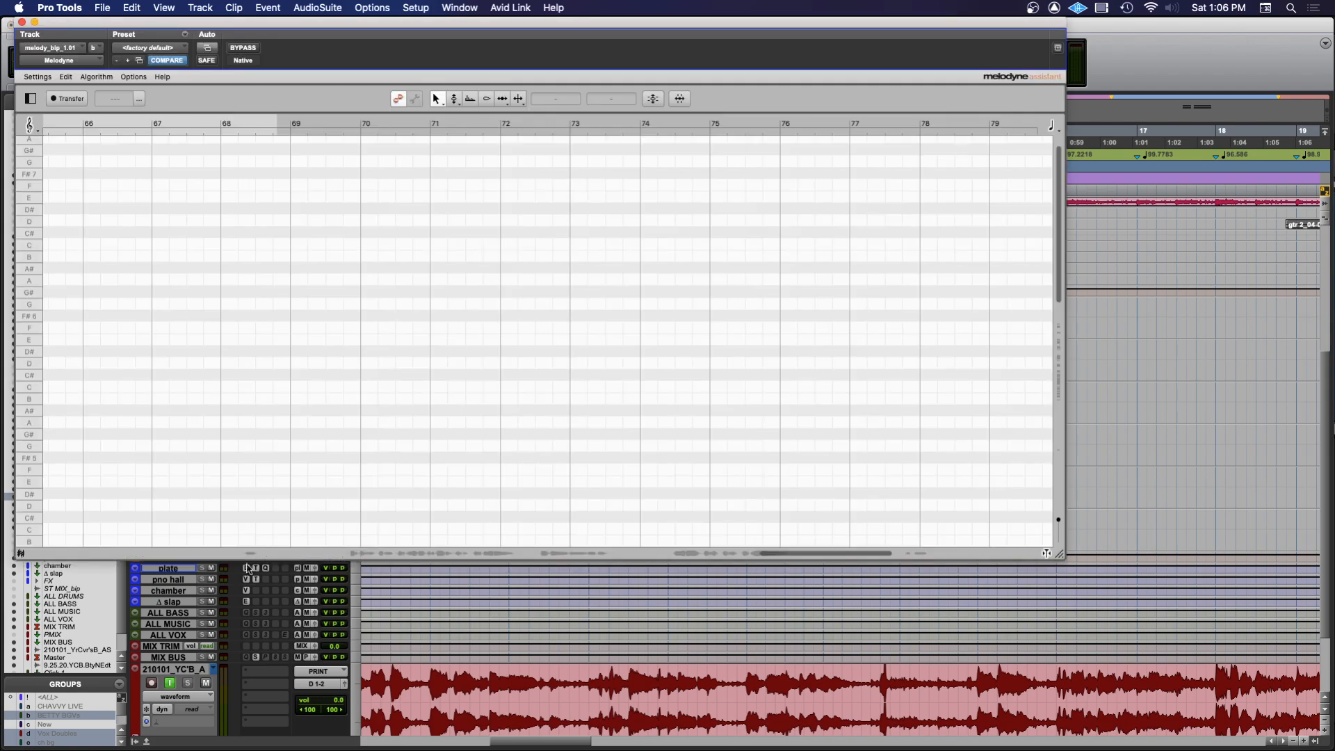
key(space)
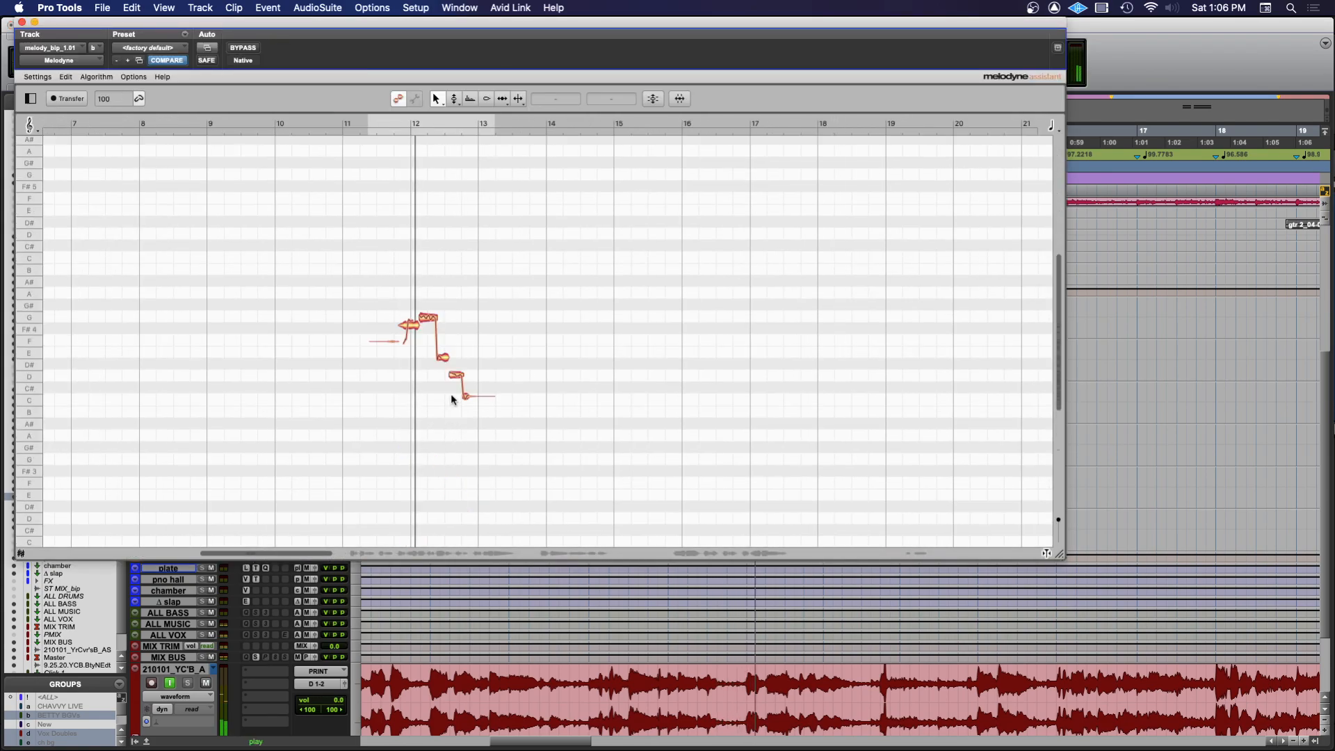
right_click(444, 361)
mouse_move(407, 359)
click(409, 390)
drag(421, 389, 474, 414)
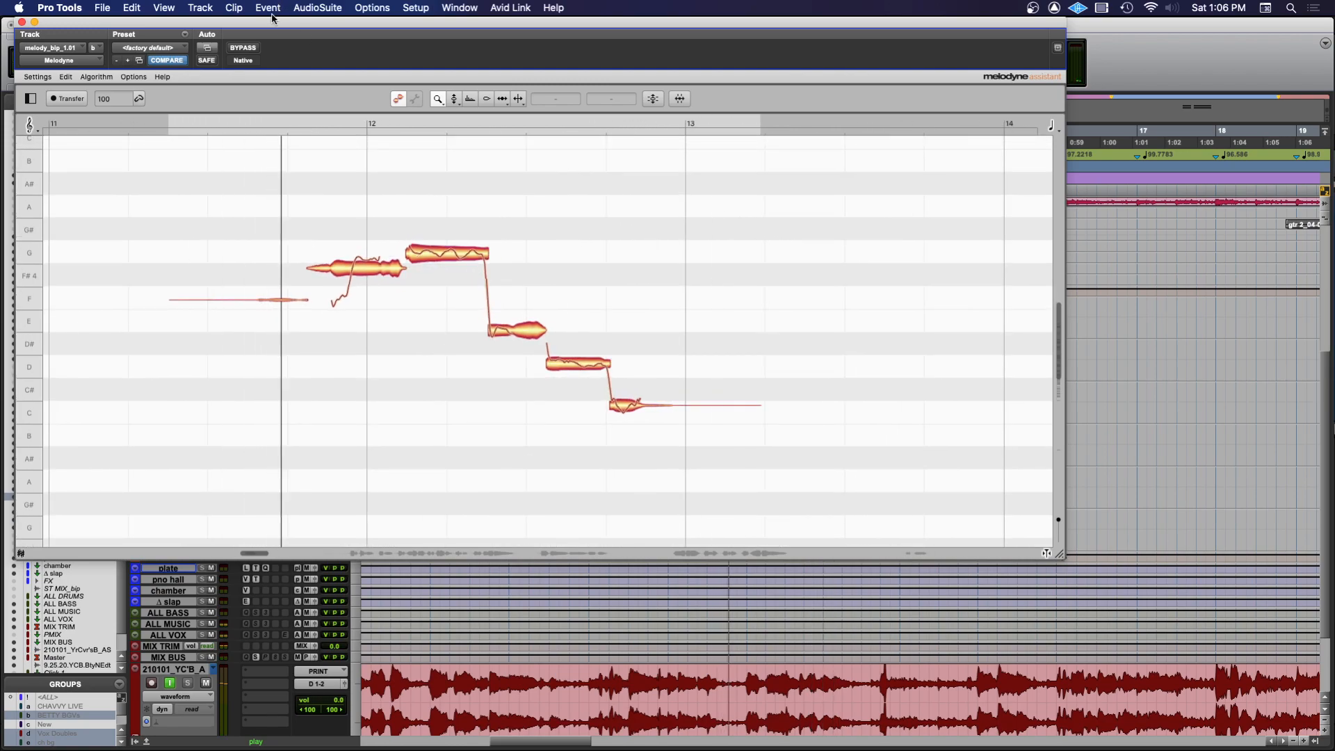
Stop playback, separate the opening note near F#4 into its syllables, split the E4 note in two, and cut the final C4 from its tail
drag(417, 22, 764, 120)
key(space)
right_click(692, 482)
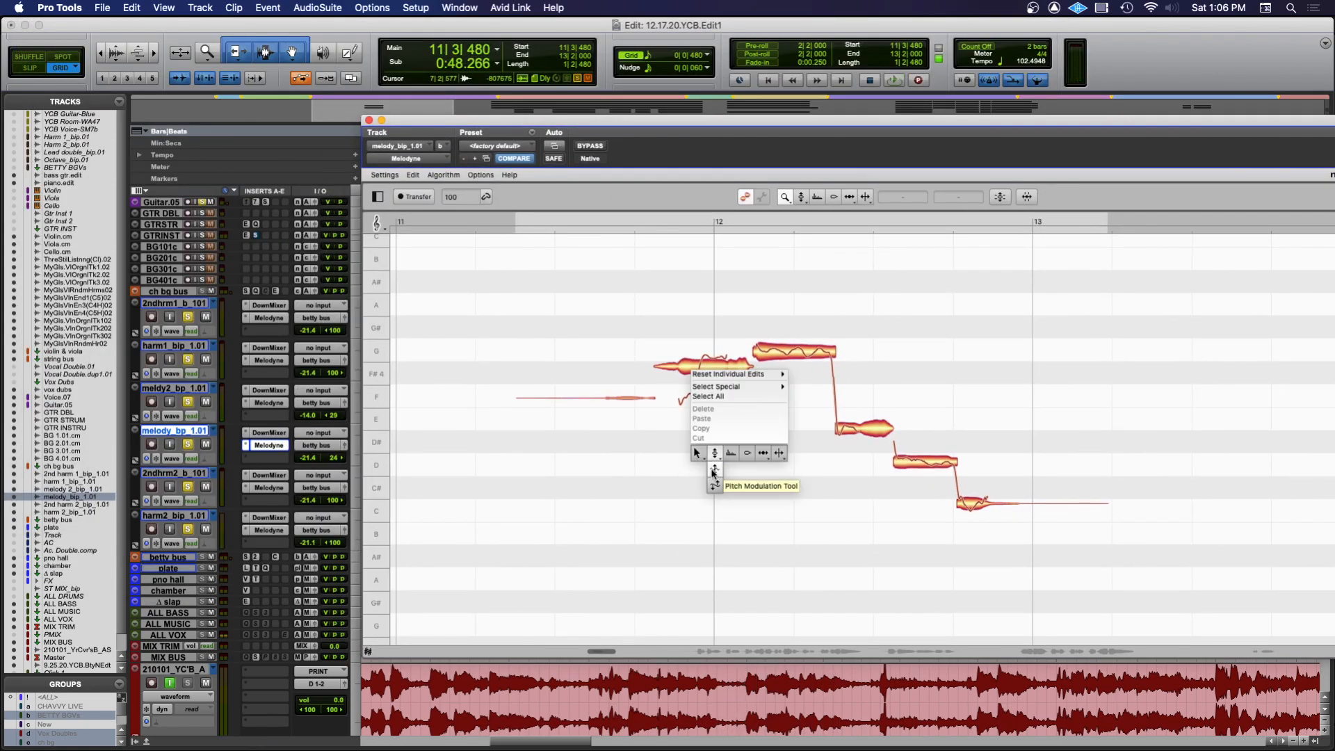
click(714, 485)
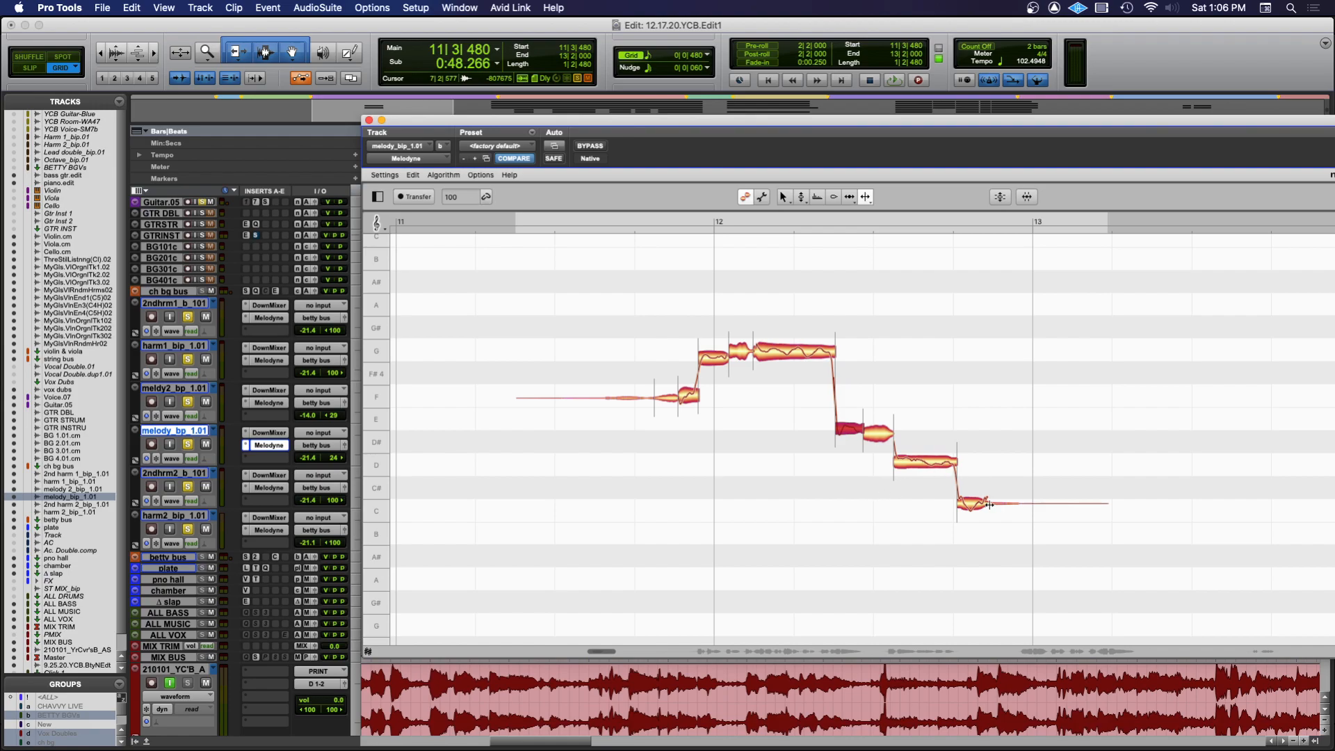
right_click(663, 415)
click(686, 482)
Play the phrase while raising the grouped background vocal tracks' volume to -12.9 dB
key(space)
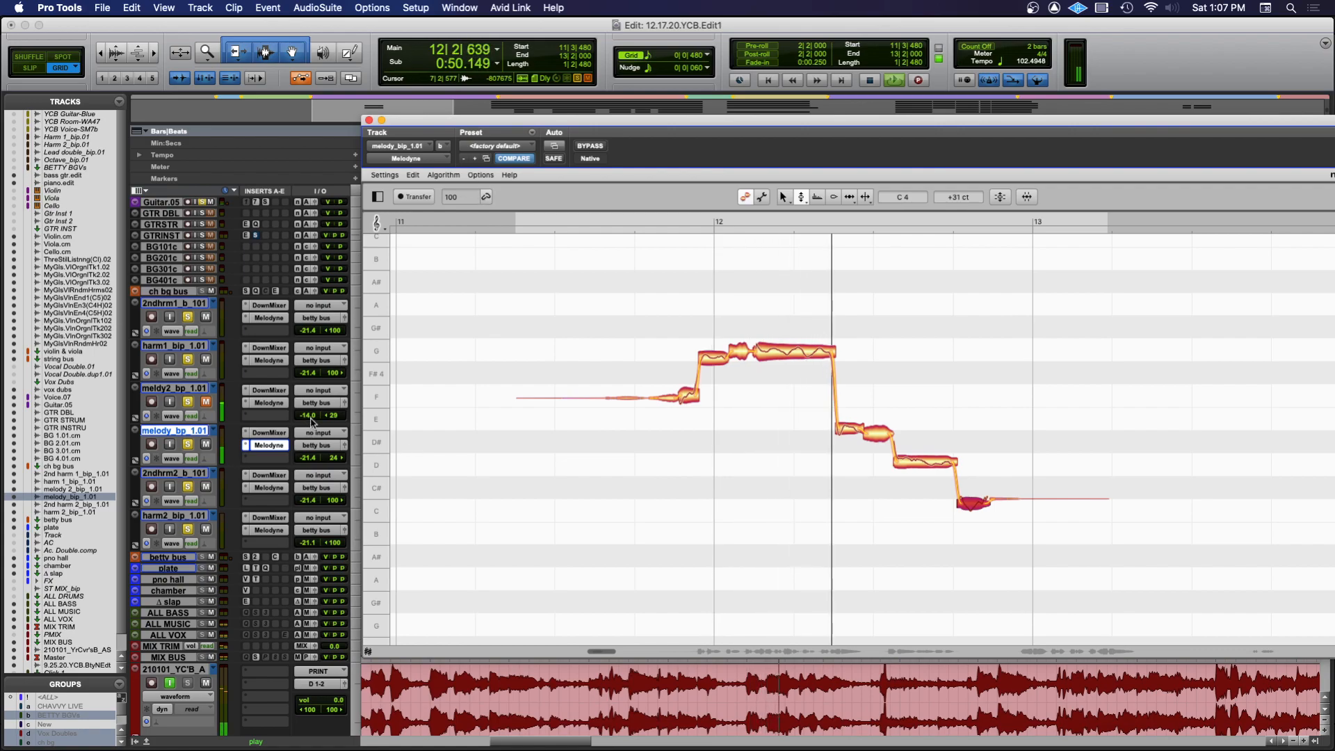
drag(308, 415, 310, 486)
key(space)
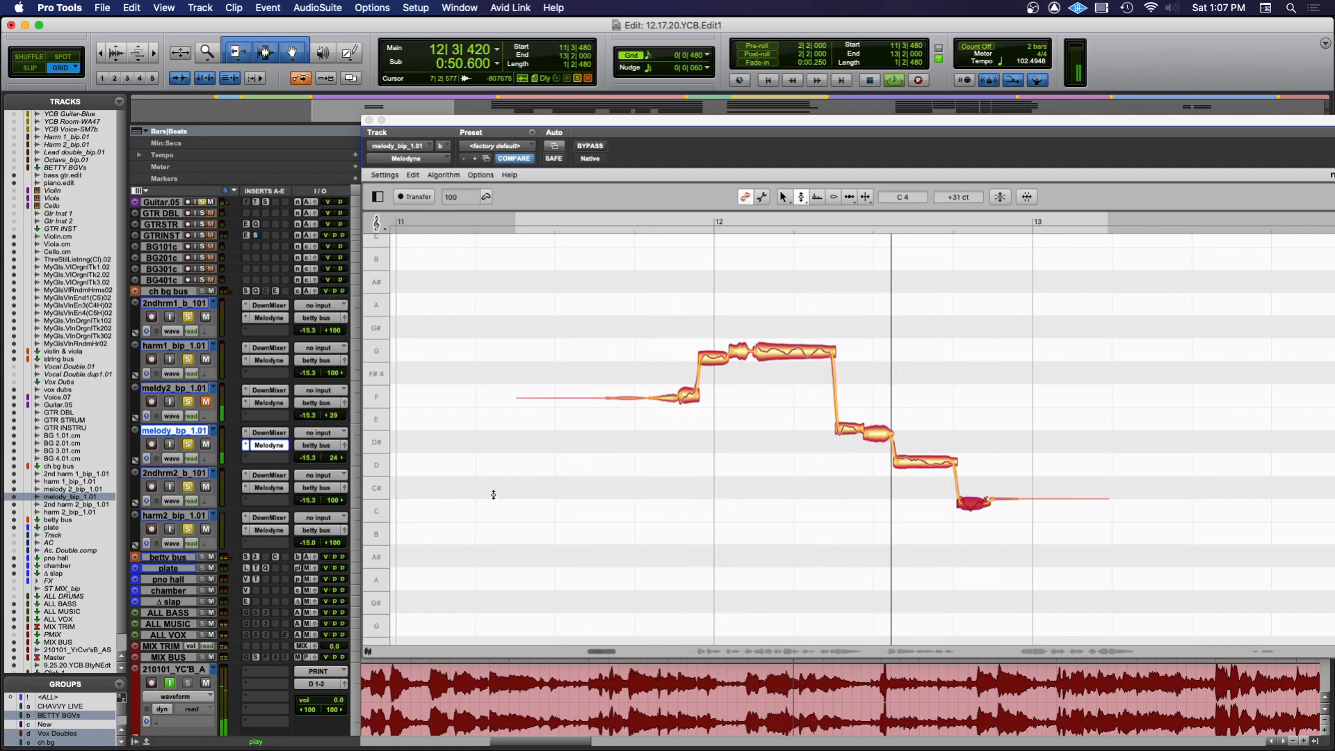
key(space)
key(space)
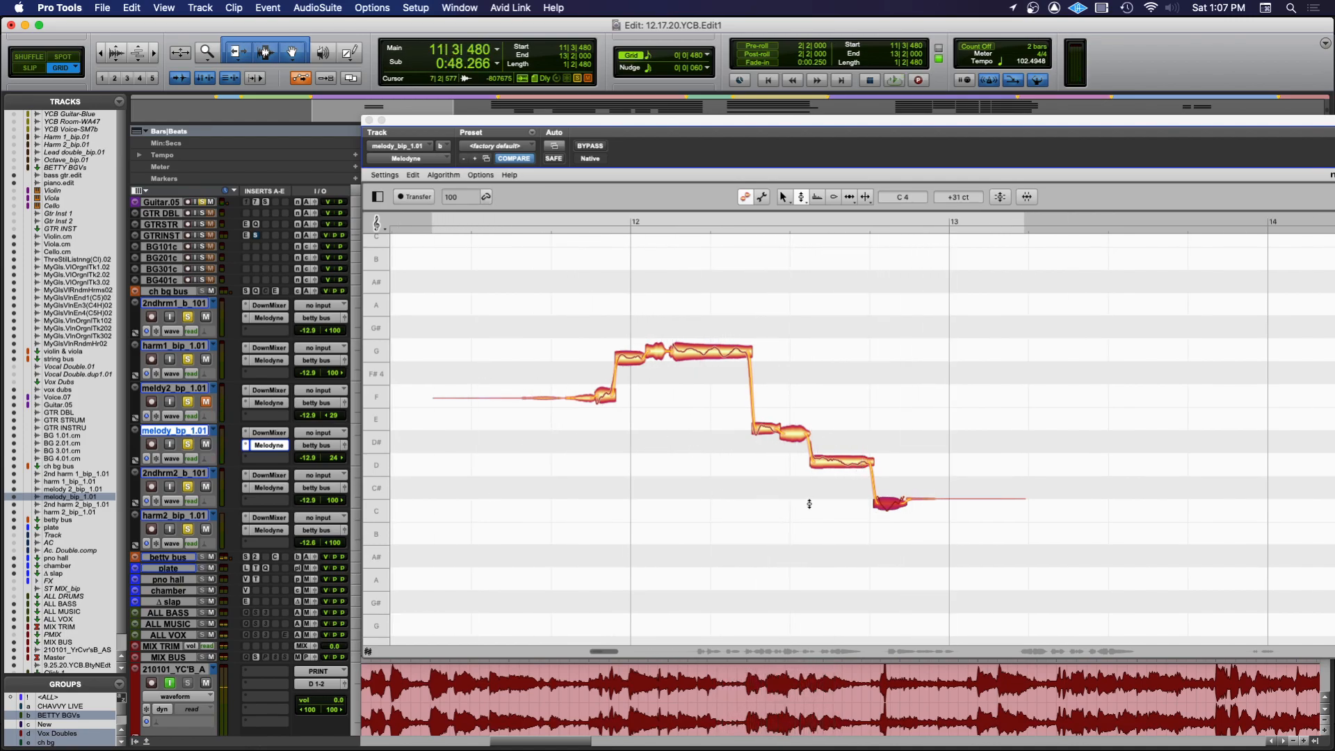
Snap the final C4, the D4 and the first G4 note to their pitch centres, then play the phrase
right_click(786, 515)
click(785, 531)
double_click(884, 511)
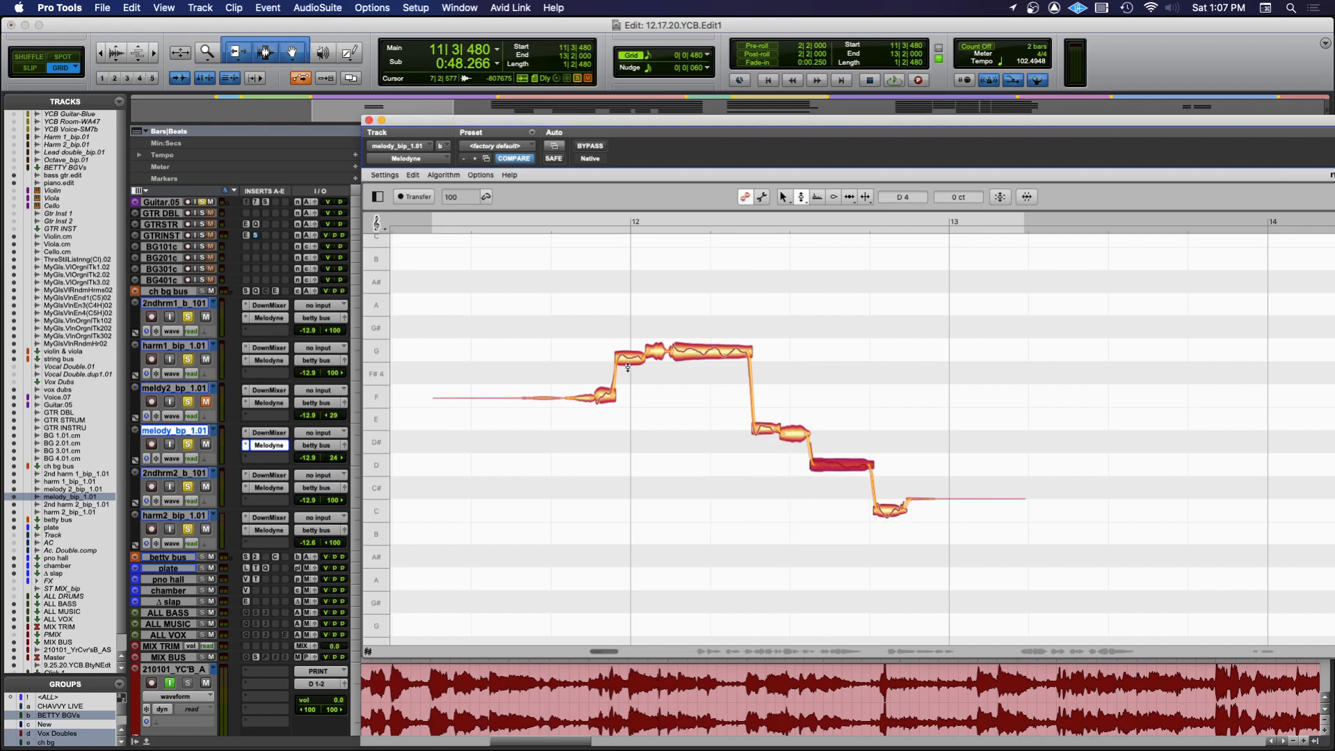
click(689, 386)
key(space)
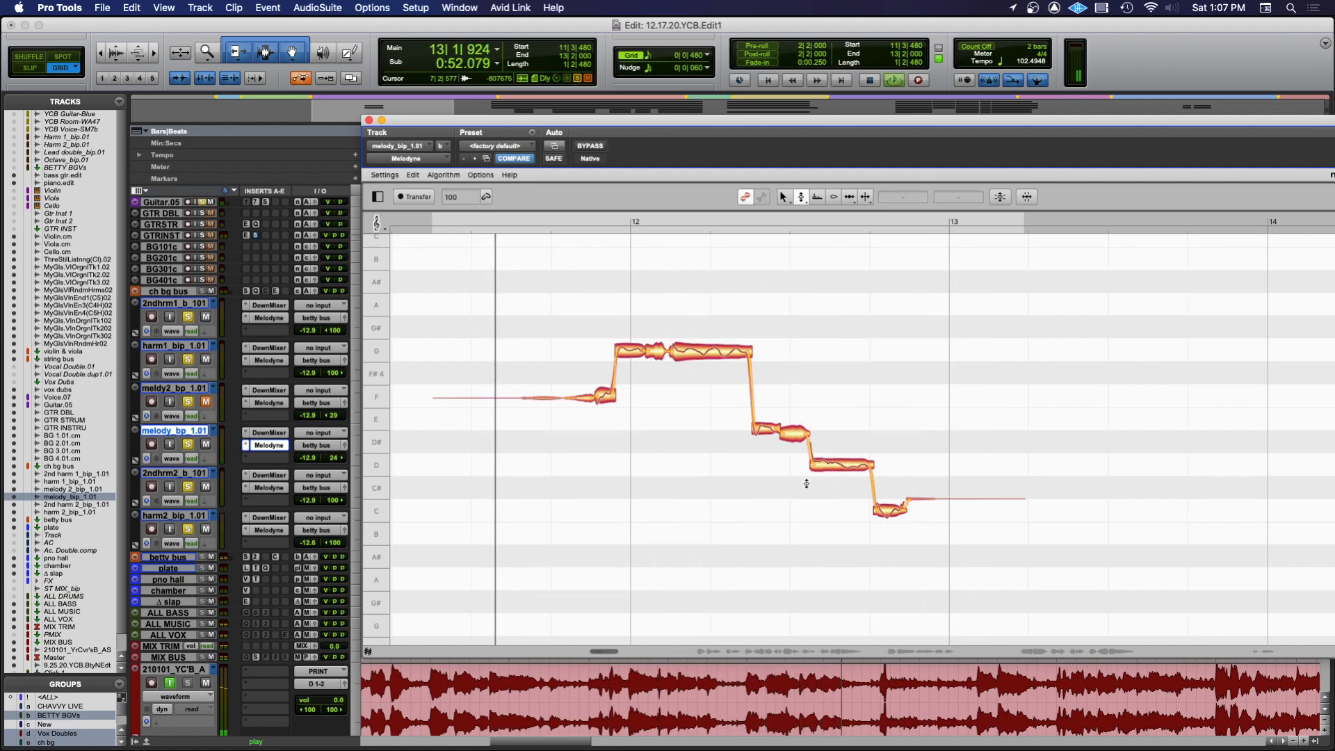
Activate the Timing tool for melody_bip_1.01, bring up melody 2's Melodyne window for comparison, set it aside, and refocus melody_bip_1.01
right_click(790, 500)
click(834, 518)
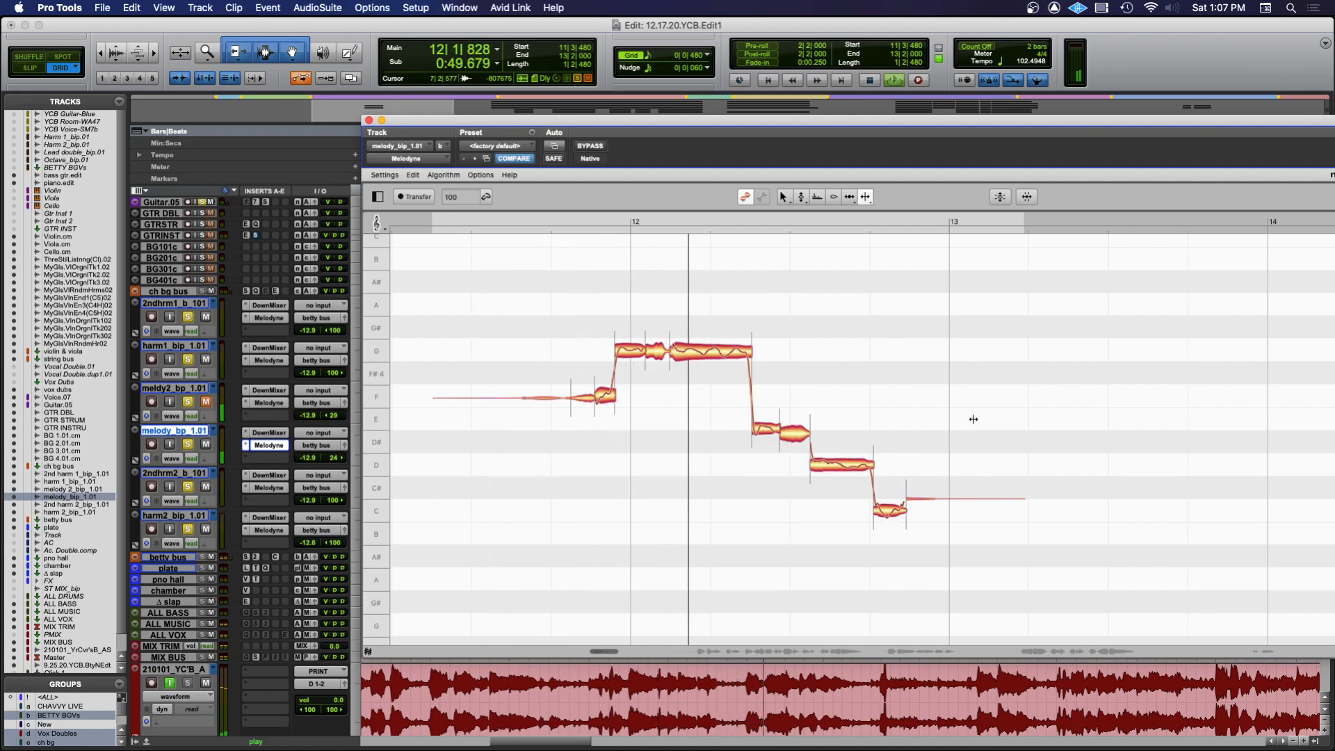
right_click(973, 419)
click(957, 419)
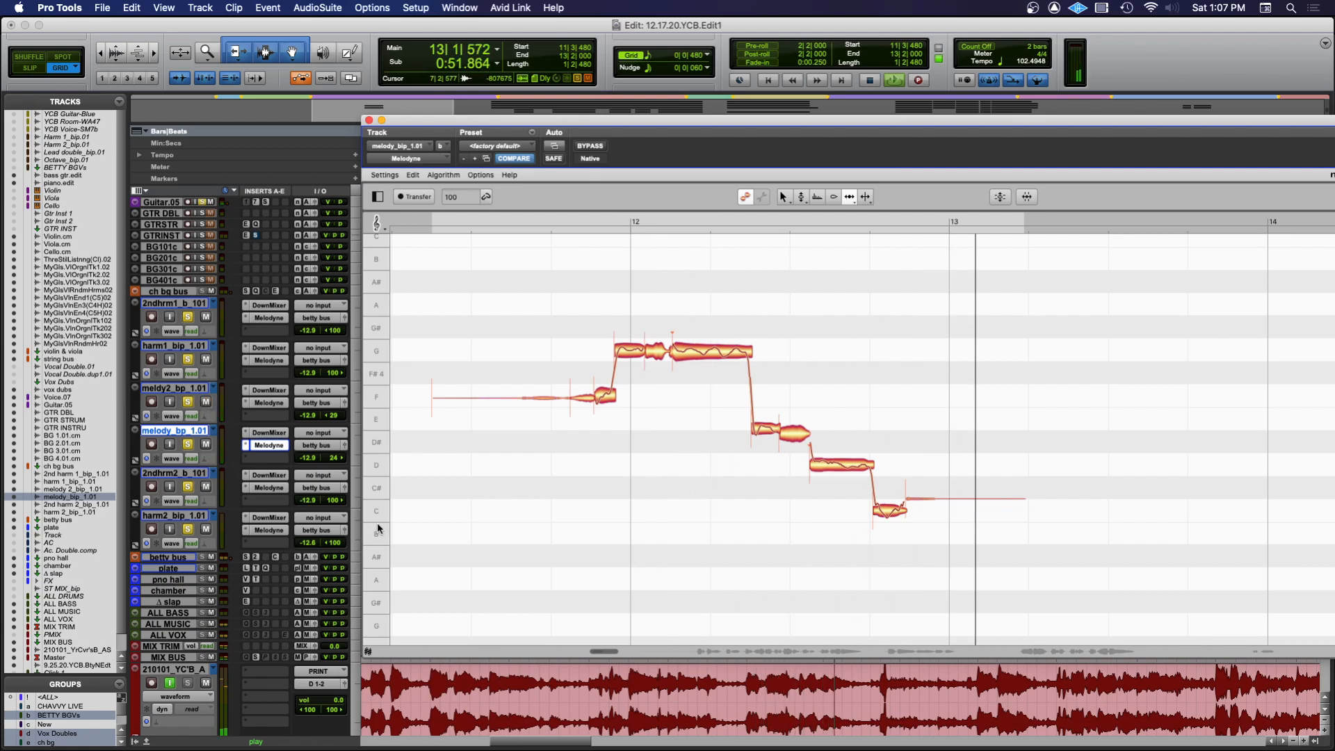
click(268, 403)
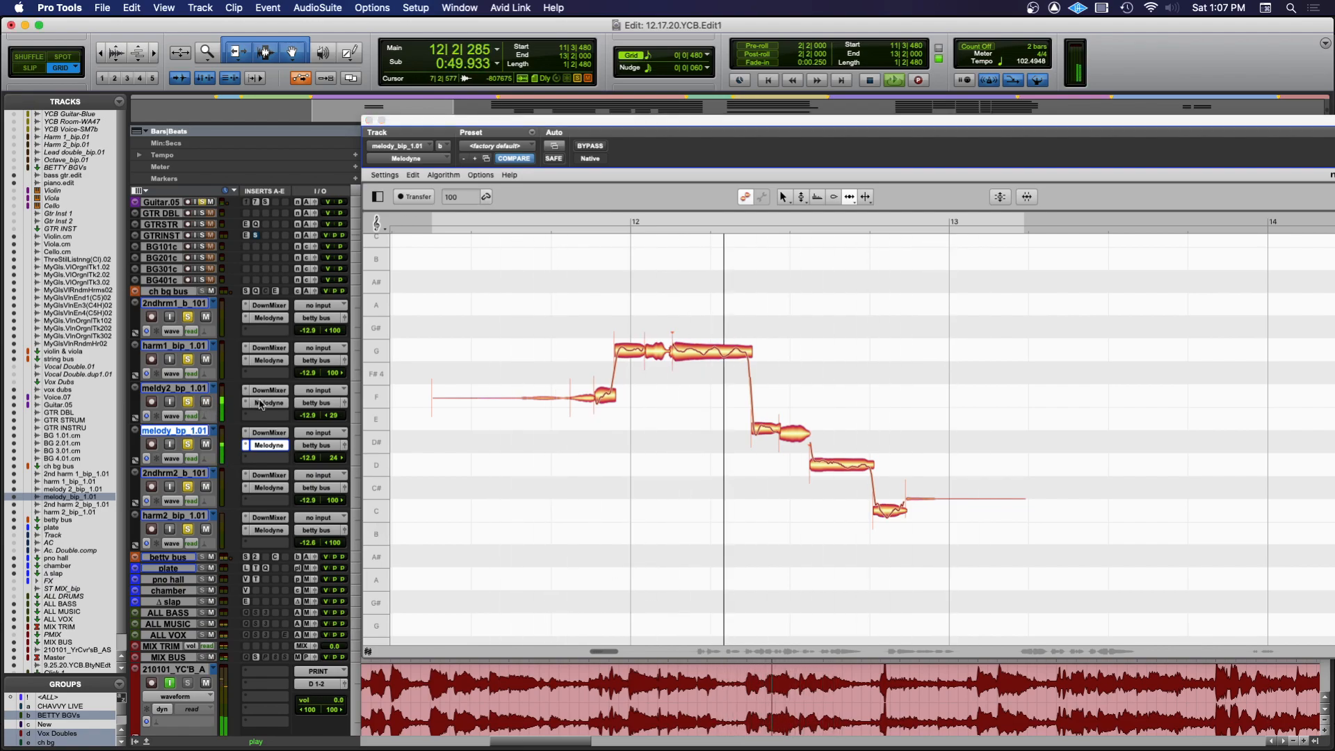
drag(289, 27, 668, 26)
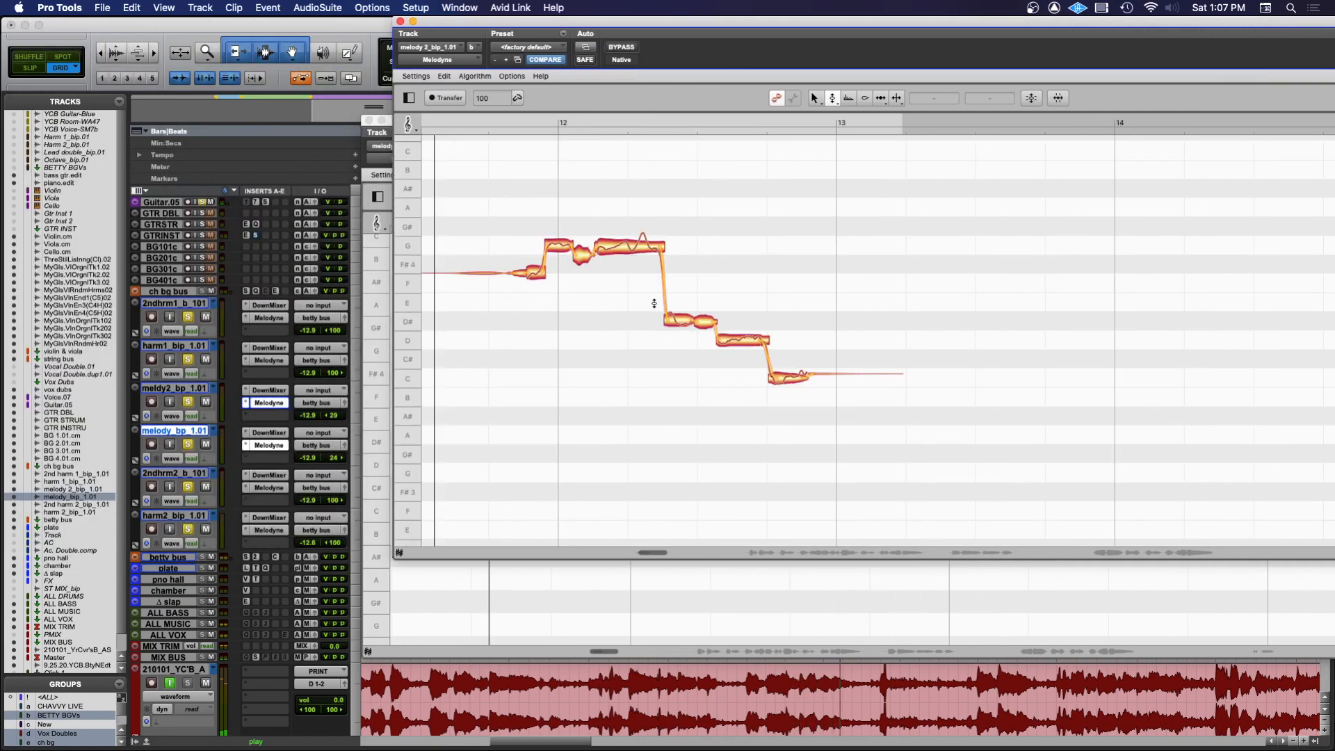
drag(486, 23, 1061, 190)
key(space)
click(815, 127)
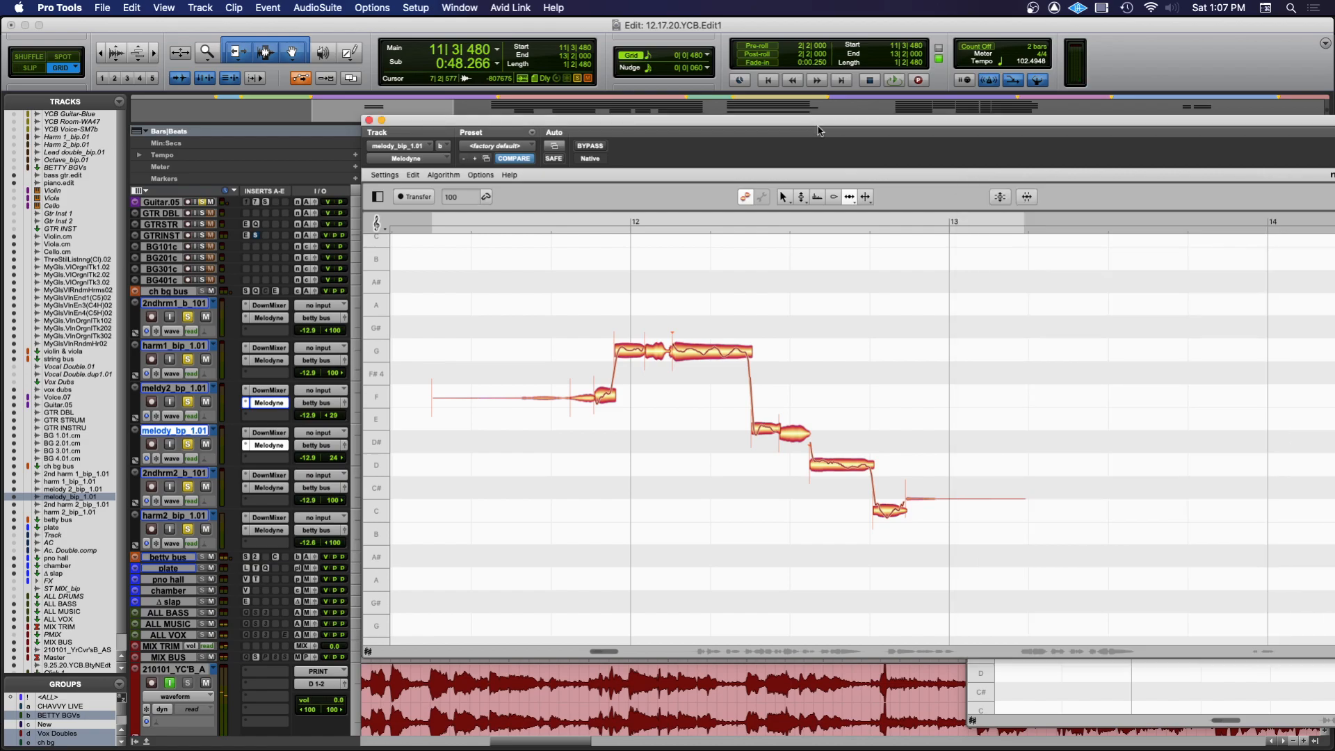
Shift the boundary between the D4 and final C4 notes slightly earlier and play the phrase
right_click(882, 546)
click(881, 548)
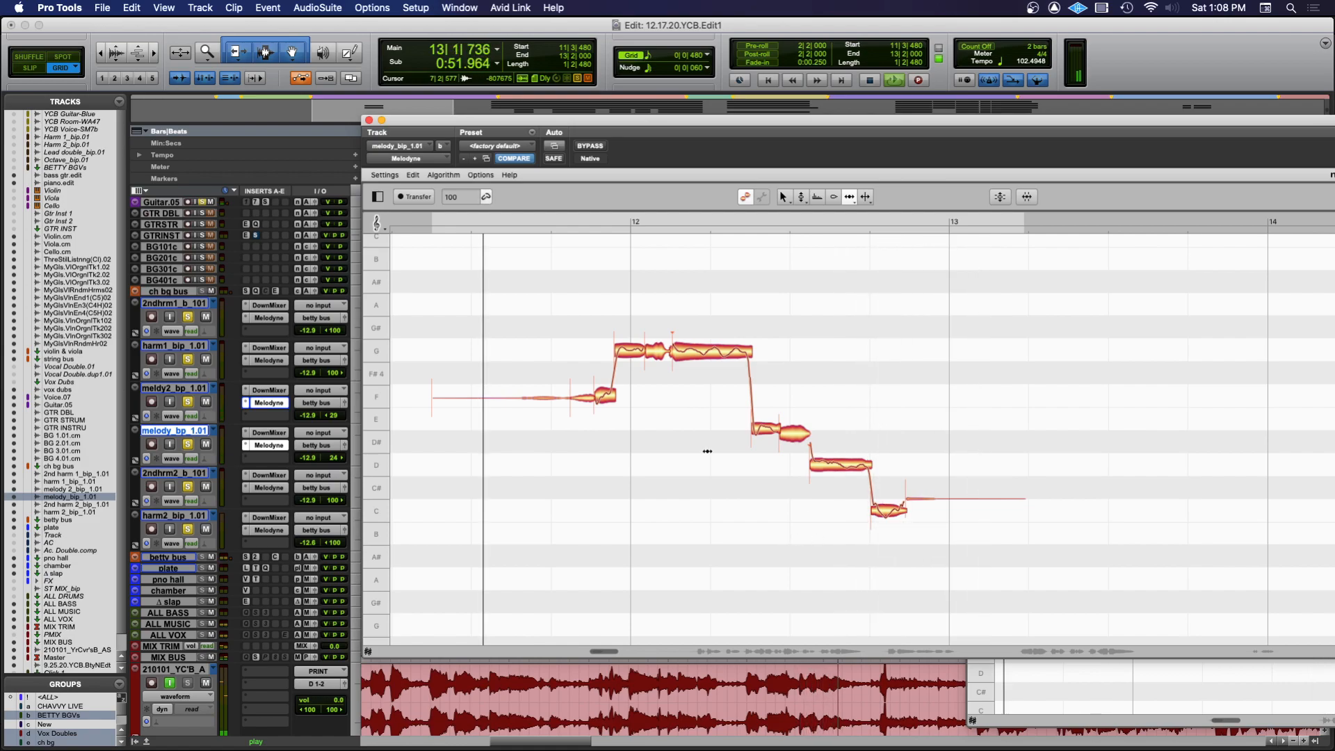
key(space)
key(space)
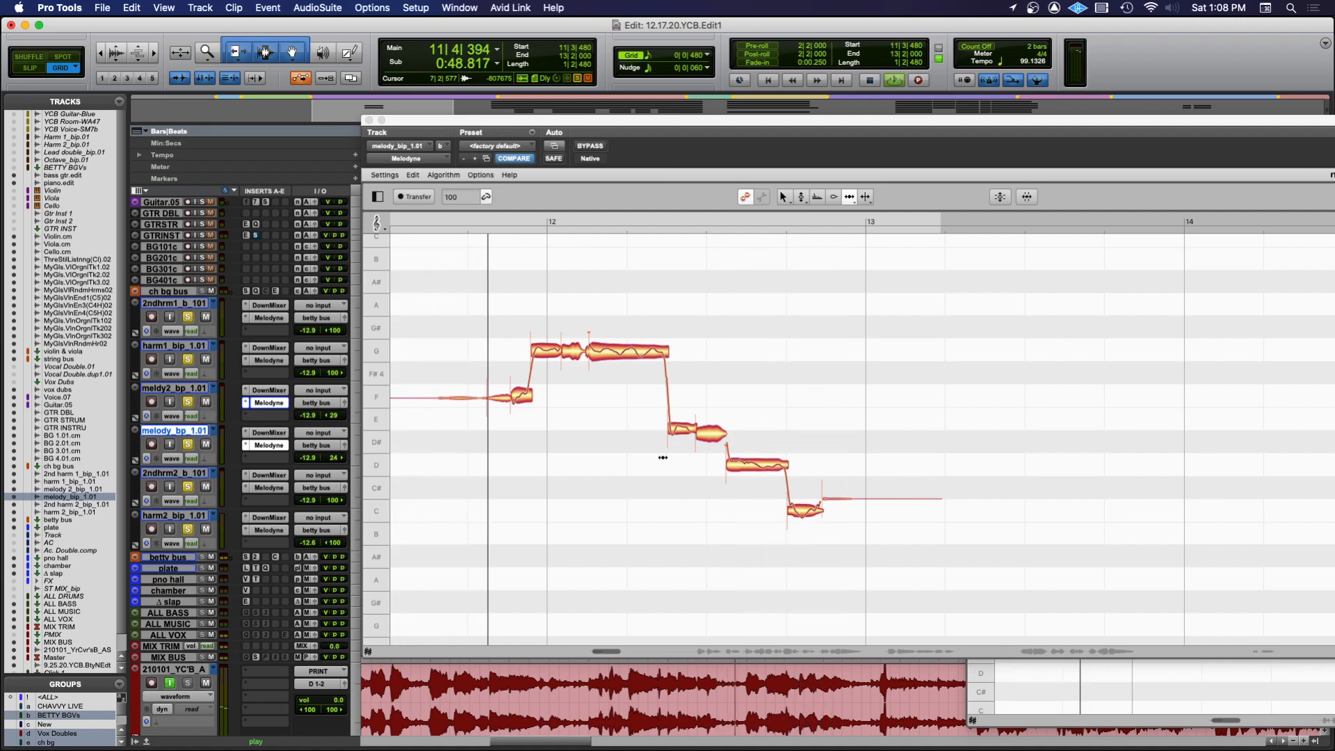
Restart the phrase with only the meldy2 track soloed among the background vocals
key(space)
click(185, 402)
key(space)
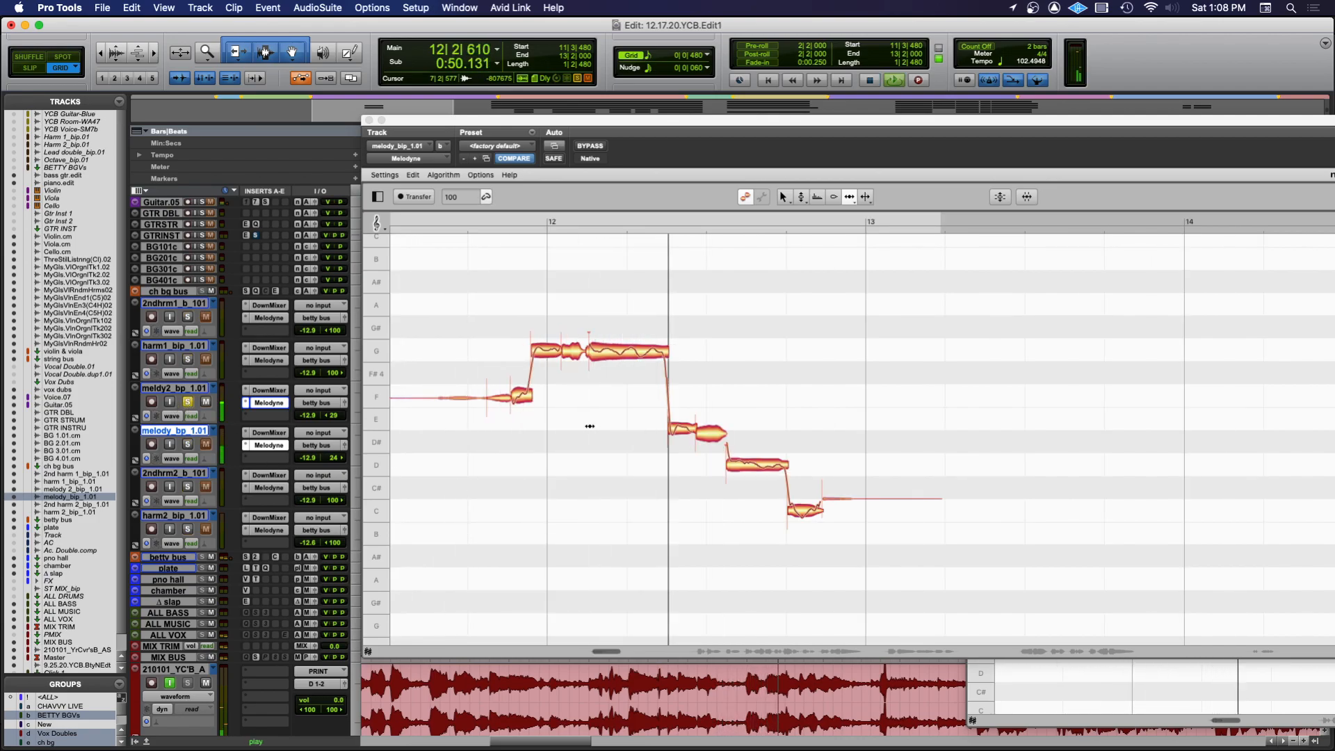
Try raising the short E4 note of melody_bip_1.01 to -14 cents with the Pitch tool
key(space)
right_click(676, 456)
click(628, 456)
click(673, 428)
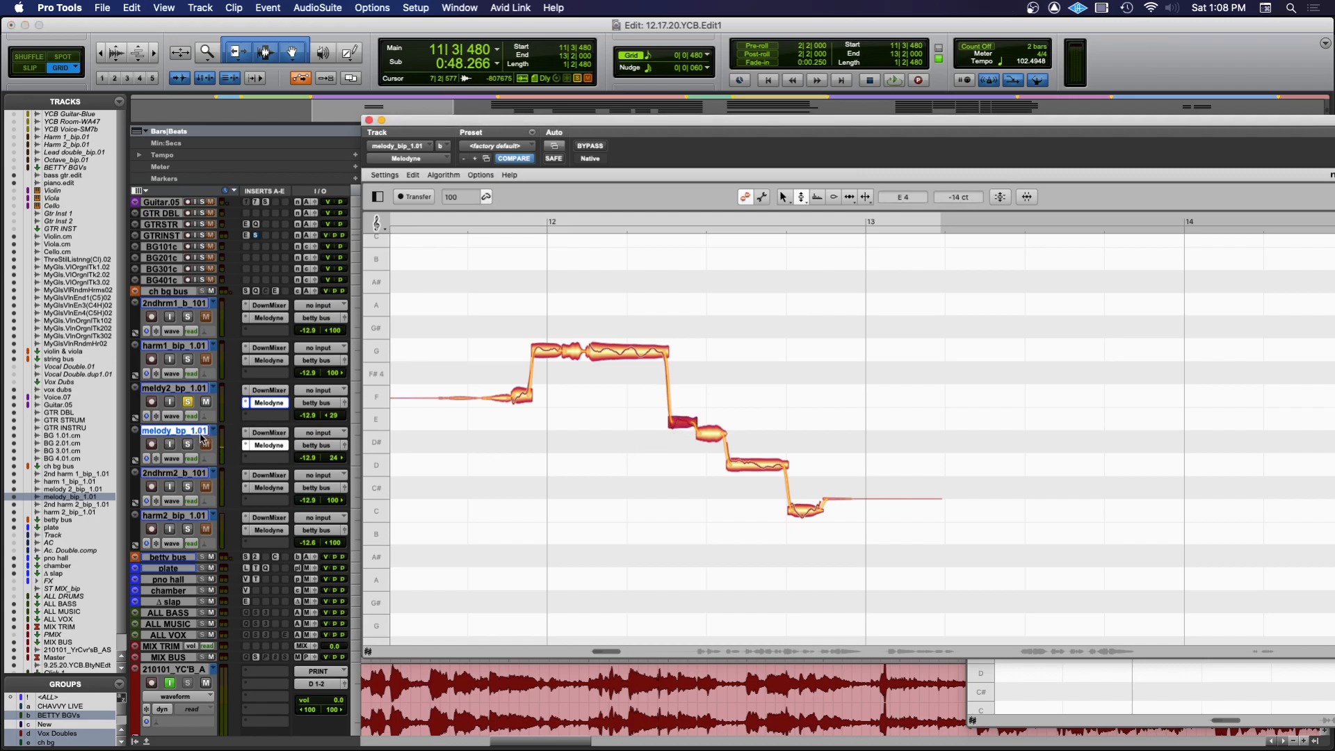
Close the melody_bip_1.01 Melodyne window, reopen melody 2's, reposition it to frame the first phrase, and play
click(264, 403)
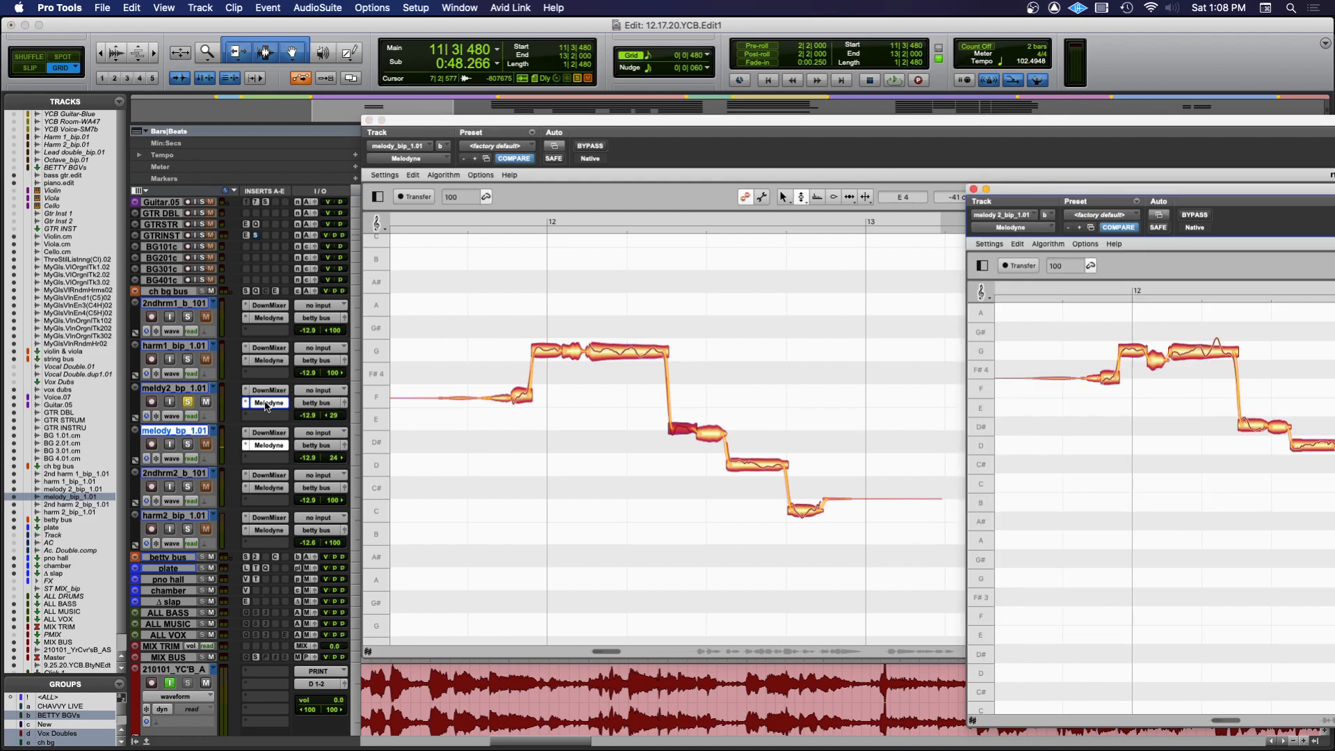
click(973, 189)
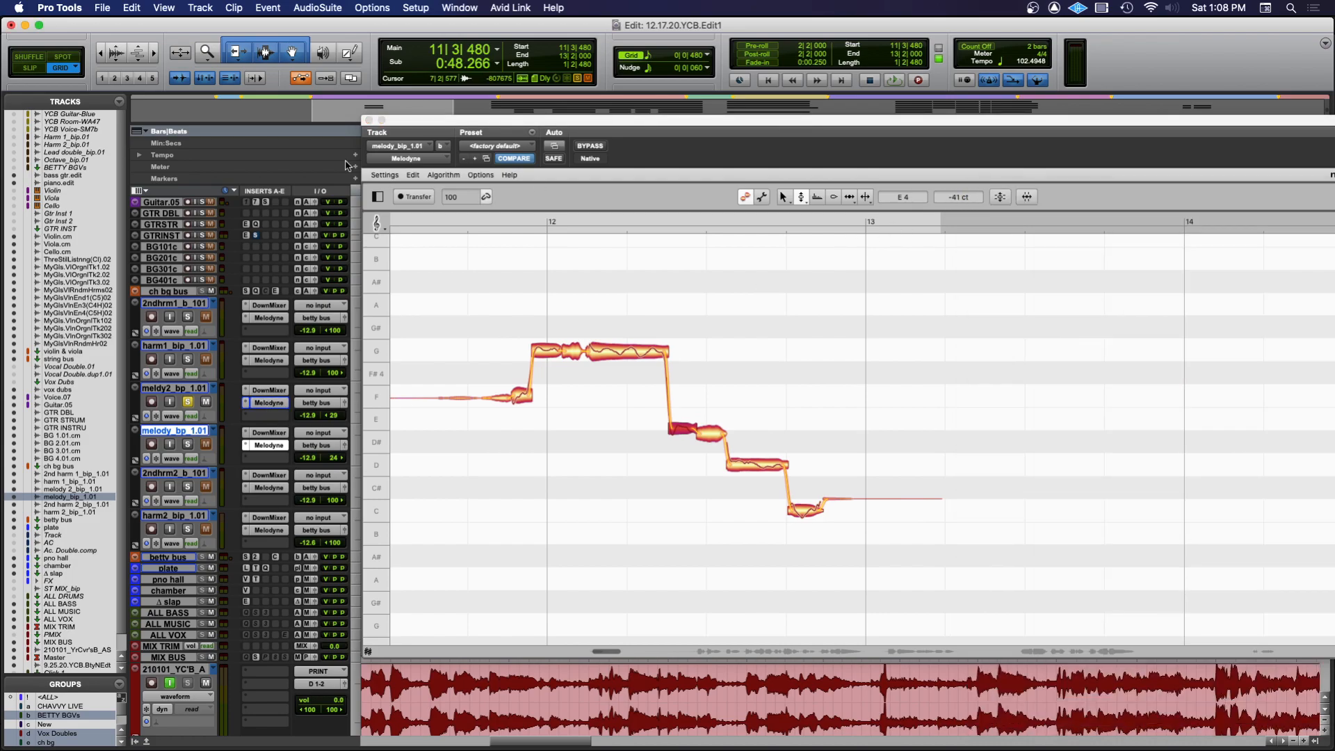
click(368, 121)
click(267, 403)
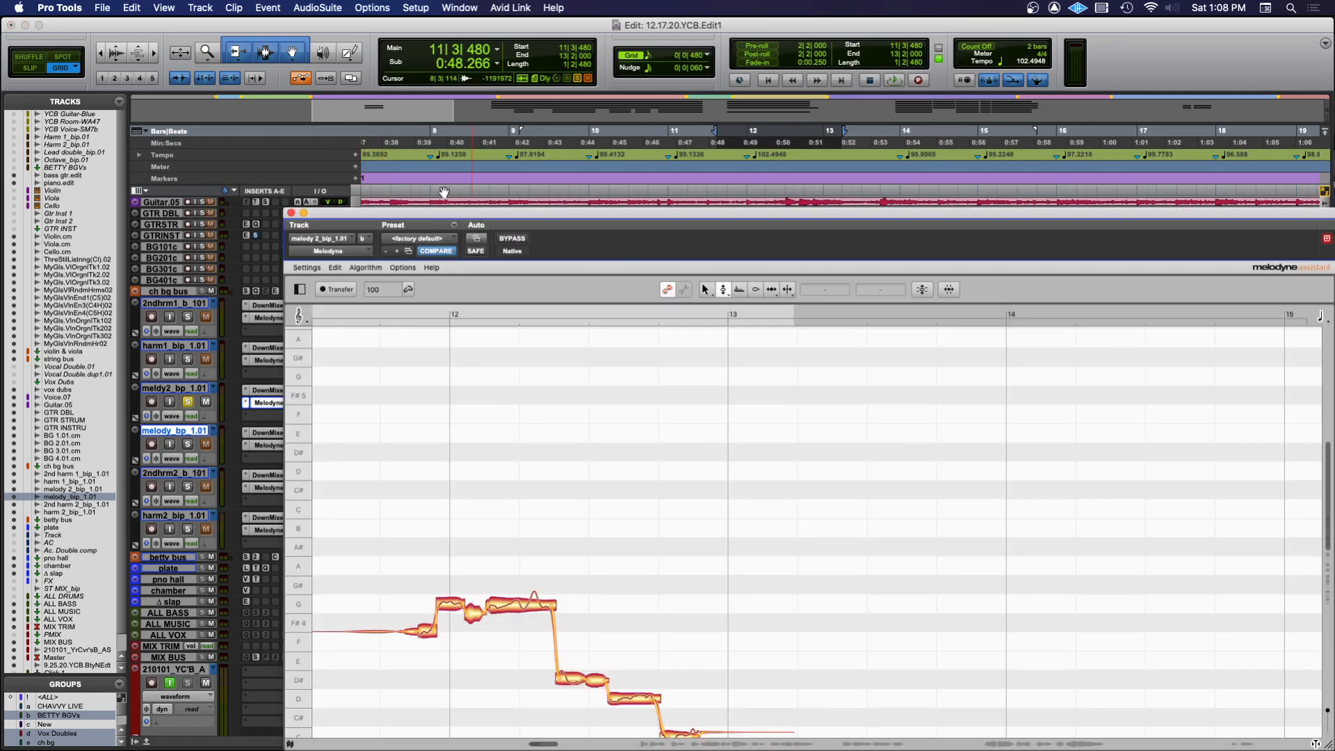
drag(446, 216, 631, 66)
scroll(709, 499, down, 3)
key(space)
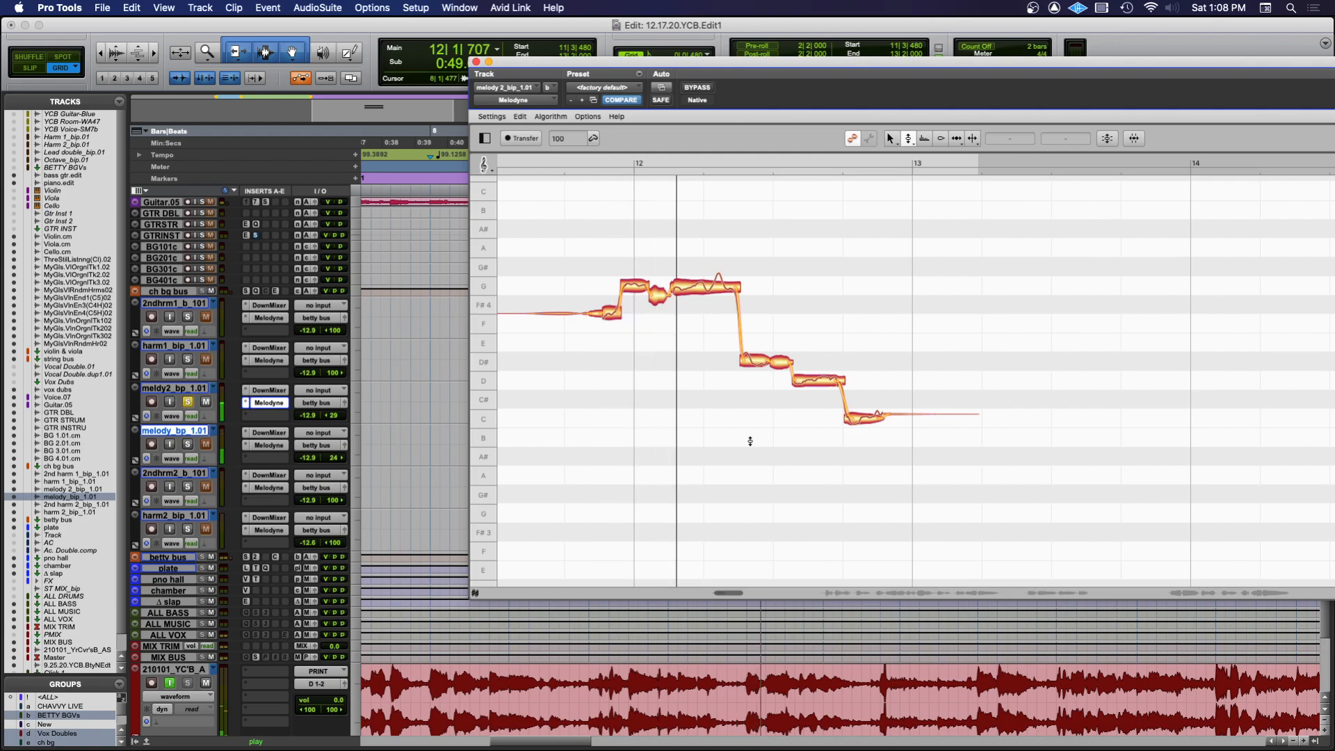
Separate the start of melody 2's first D#4 note, snap it to 0 cents, and play the phrase
right_click(747, 362)
click(807, 376)
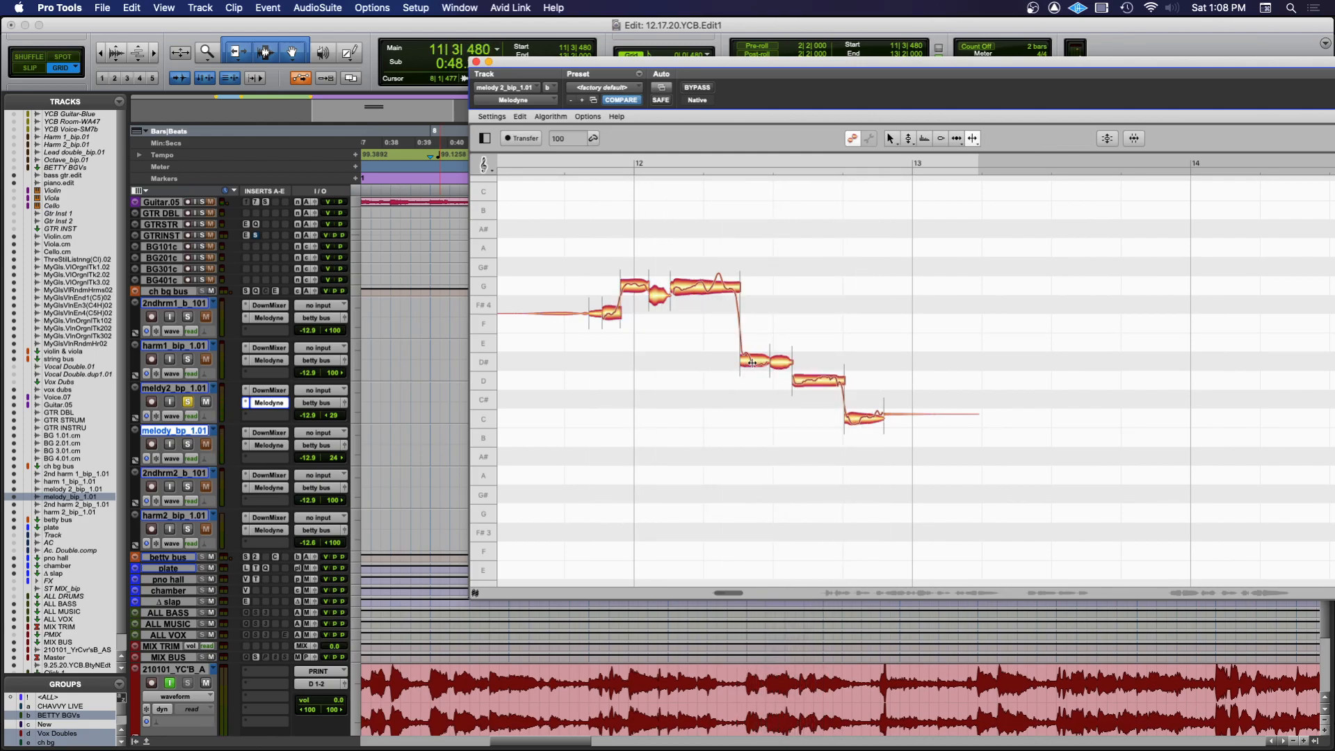
right_click(758, 424)
click(697, 422)
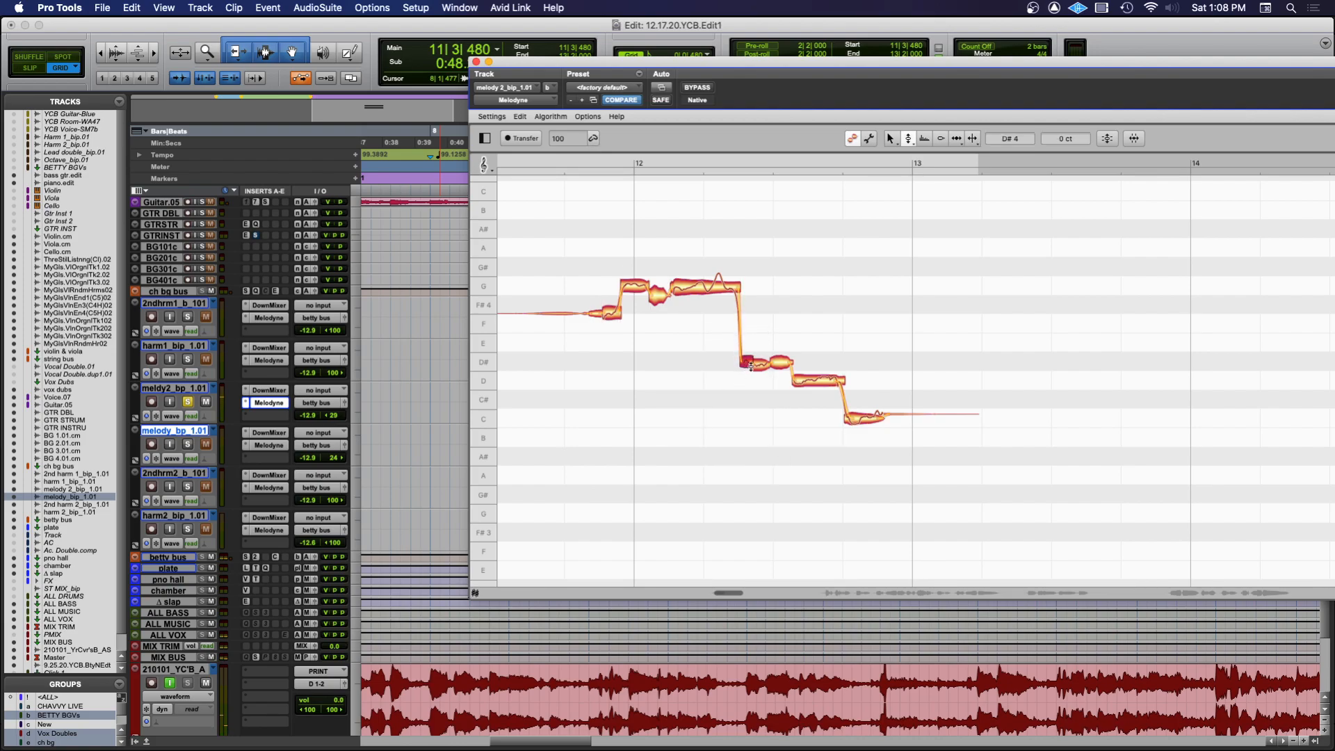
key(space)
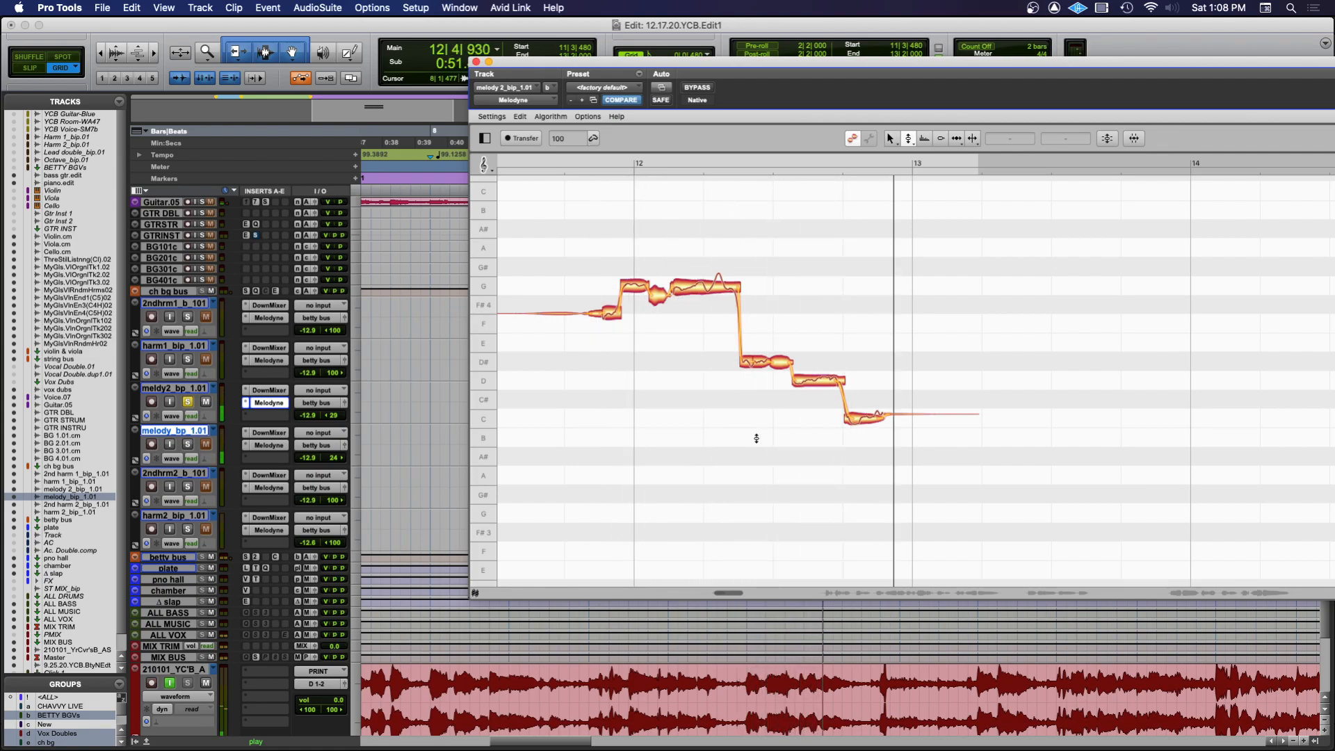
Open Melodyne on melody_bip_1.01, lower the short E4 note to D#4, and play it with the meldy2 track's solo toggled
click(258, 445)
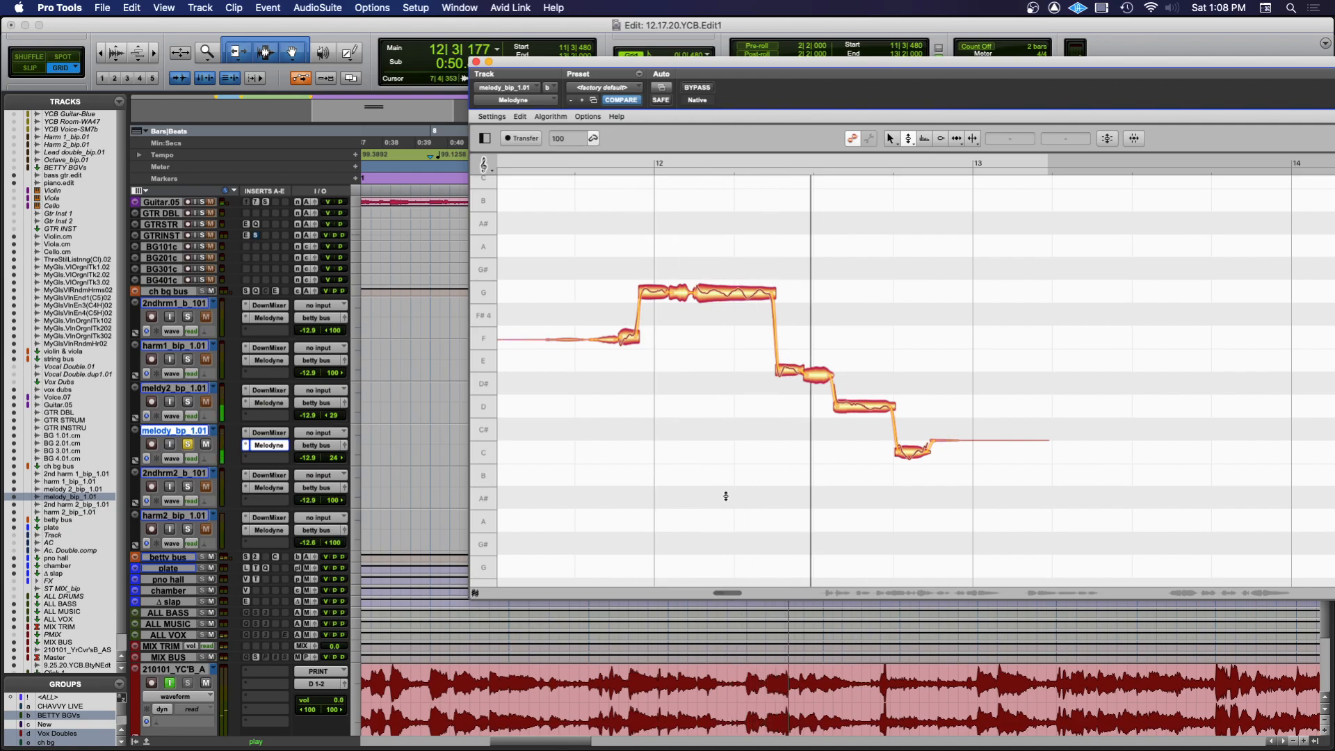
key(space)
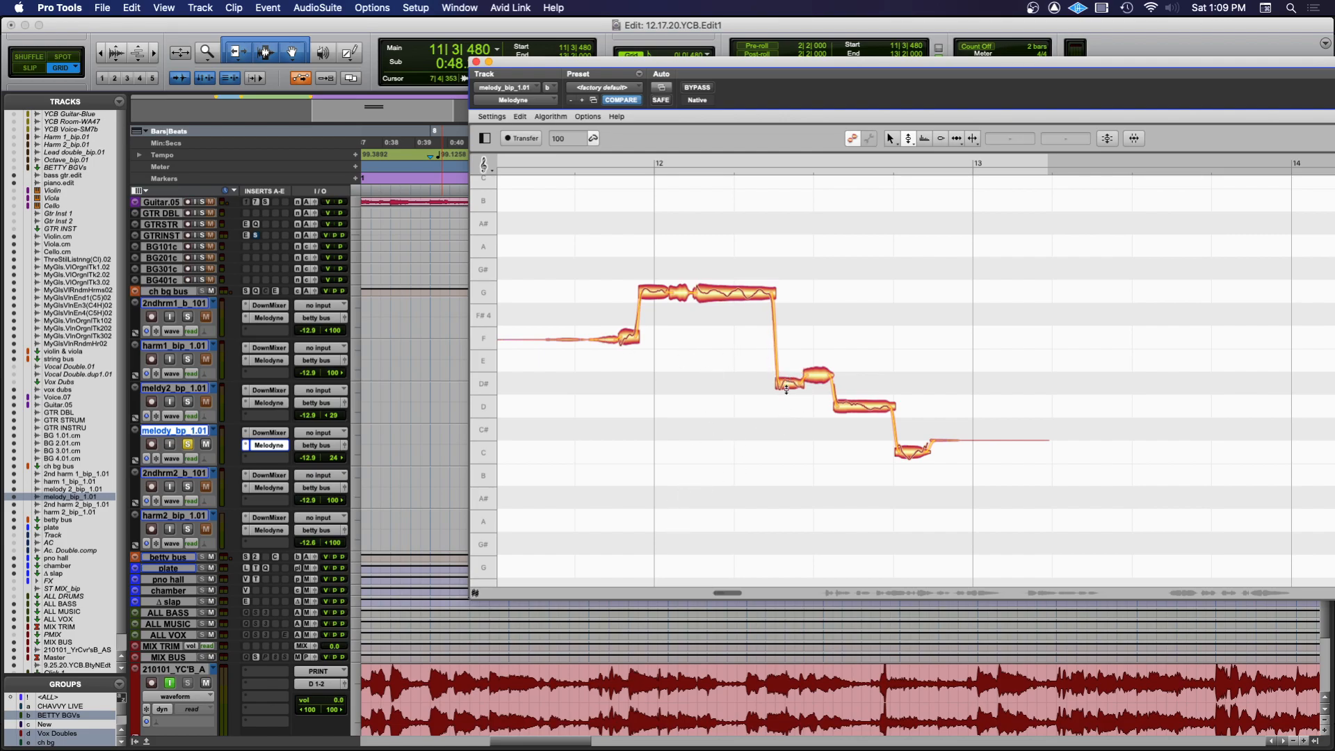
key(space)
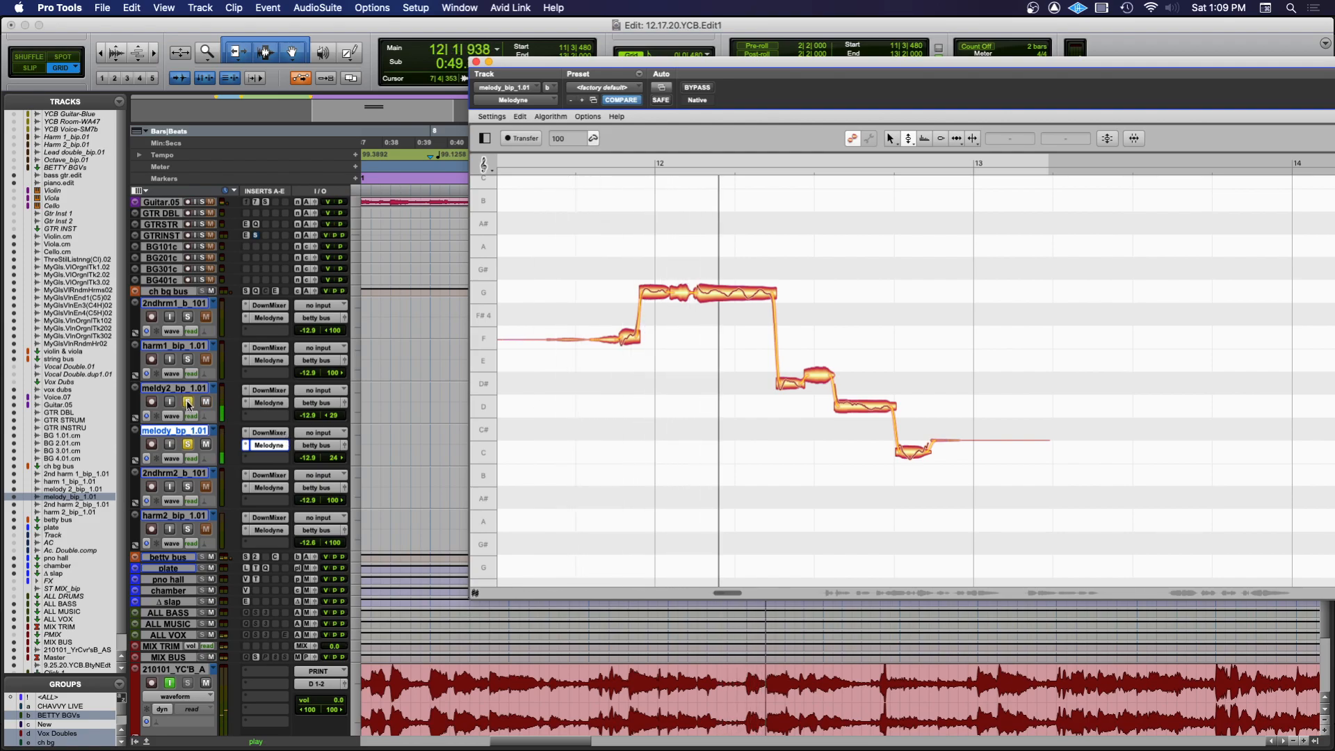
click(187, 401)
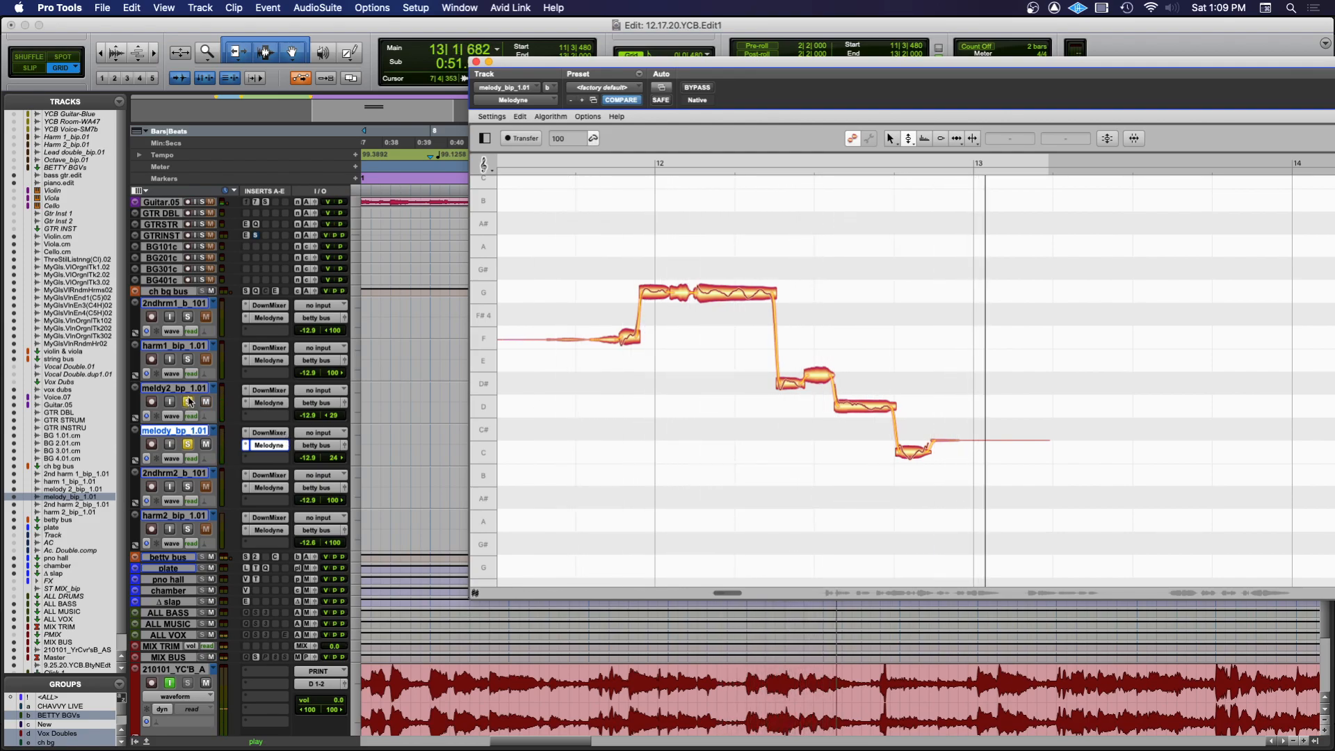
Solo Guitar.05 and the six background vocal tracks with Voice.07, play the phrase in context, and close the Melodyne window
scroll(191, 375, up, 2)
key(space)
click(203, 246)
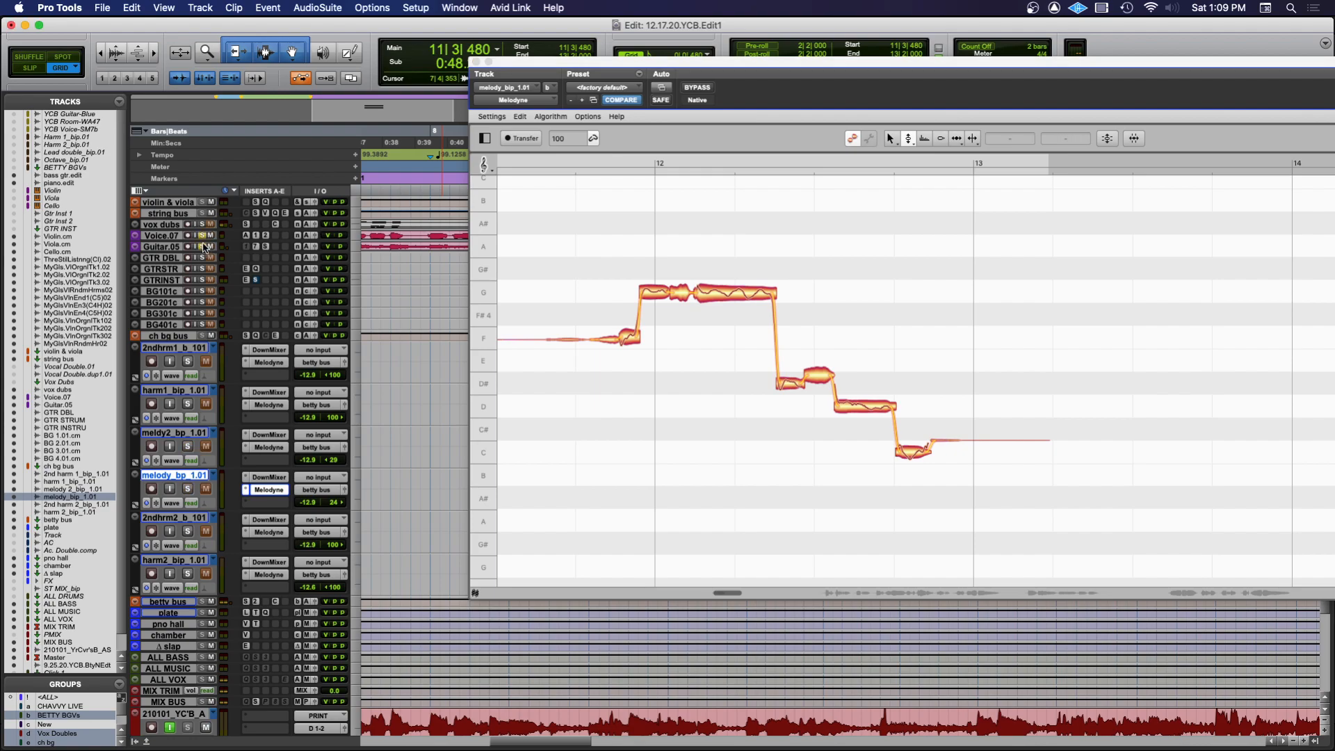
click(188, 490)
key(space)
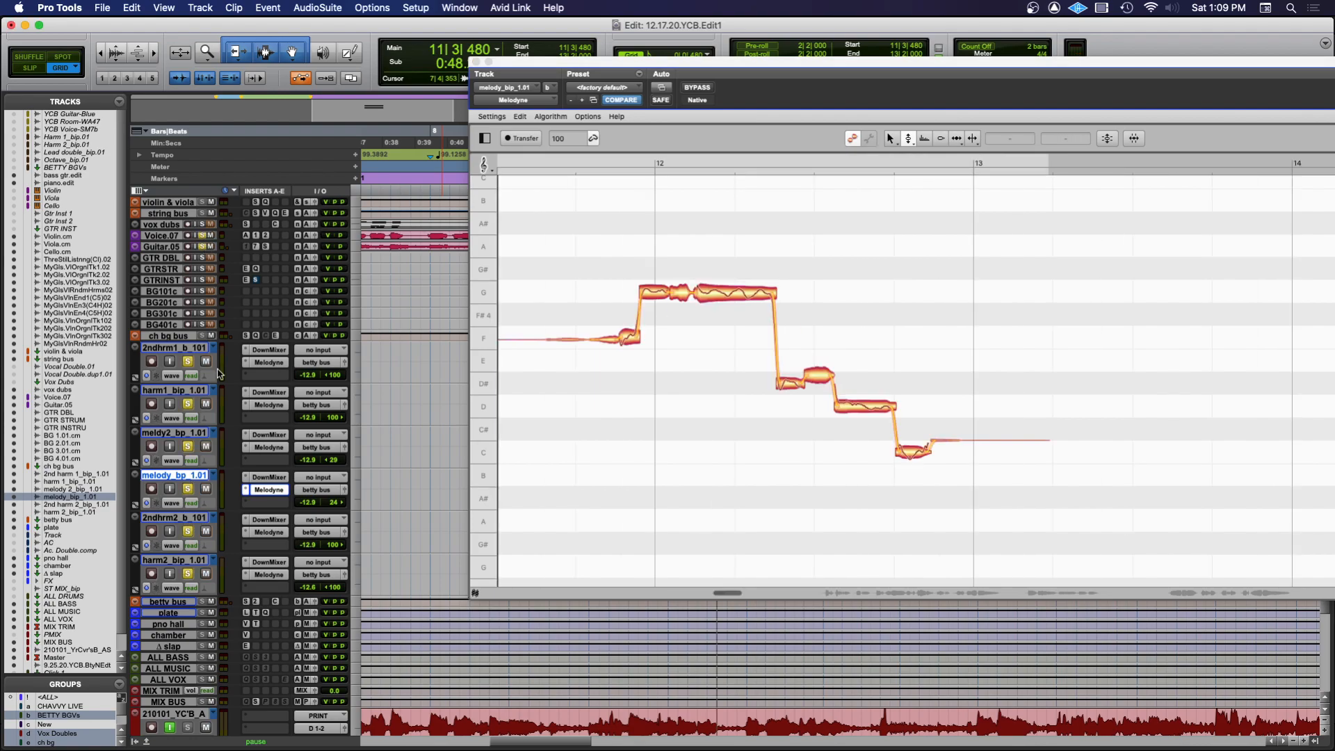
scroll(191, 495, up, 3)
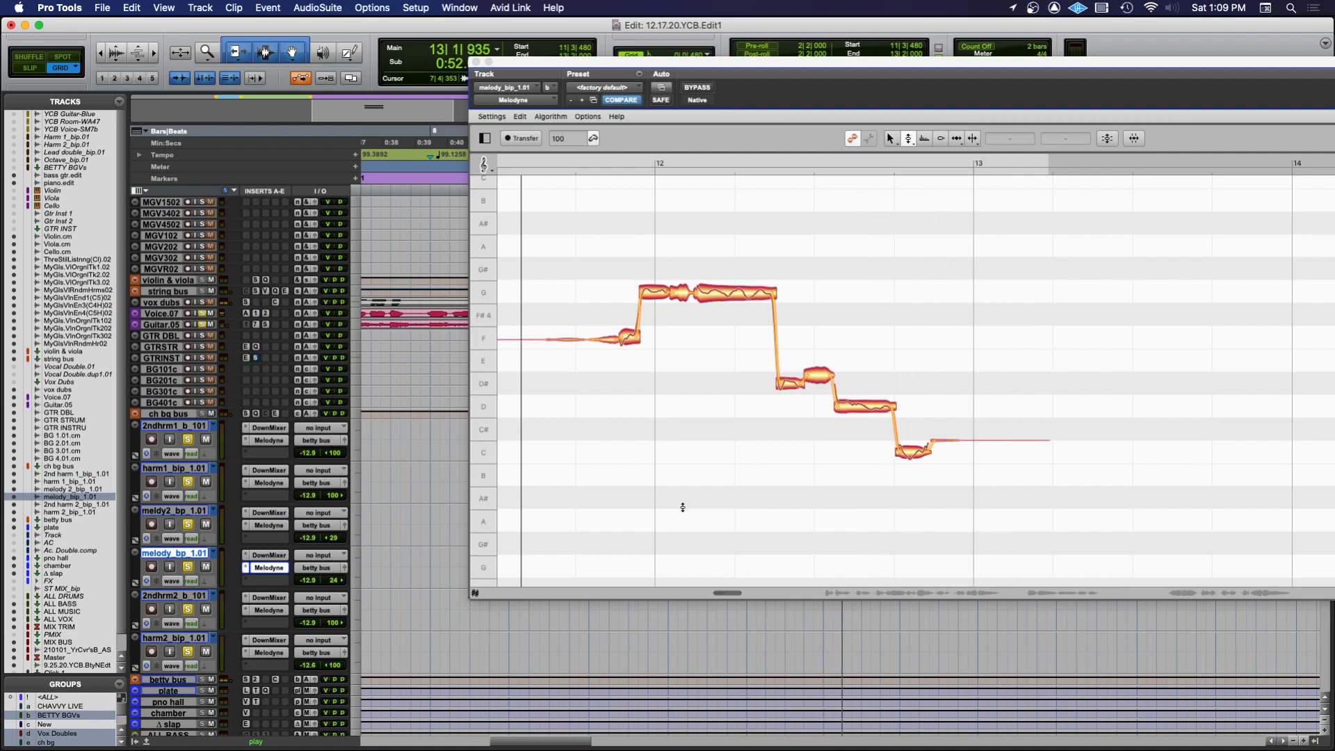
click(476, 62)
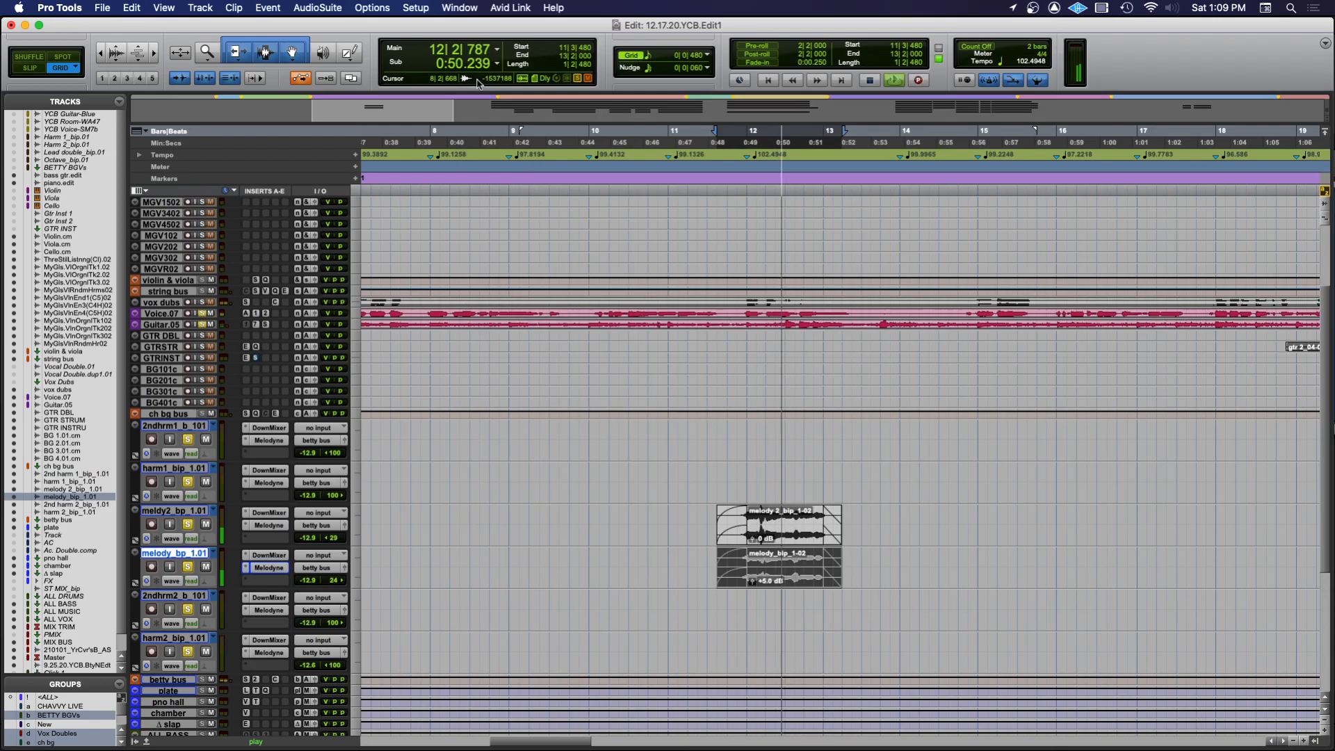
key(space)
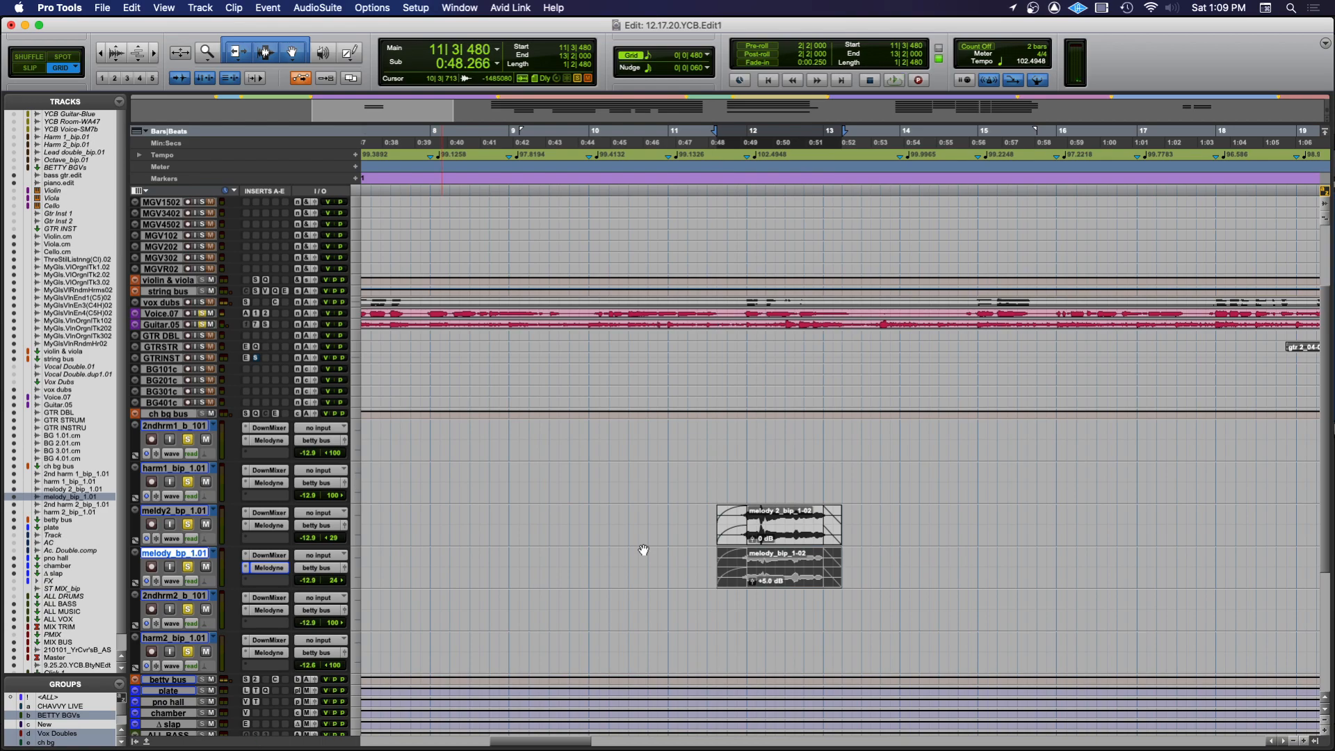
Place the edit cursor just before the melody clips on the meldy2 track and zoom the timeline out
click(709, 527)
key(r)
key(r)
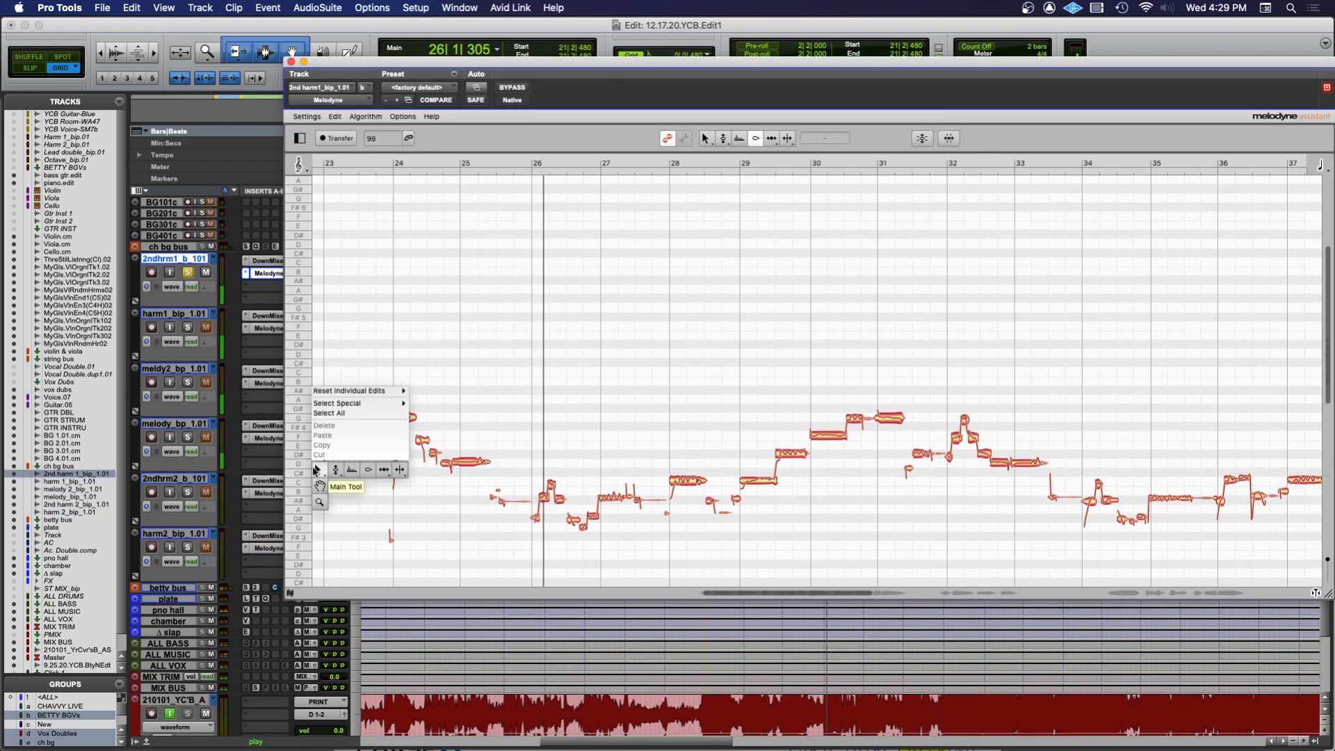
Examine the opening notes of the second harmony 1 vocal closely, from bar 23 to bar 26
drag(409, 514, 555, 578)
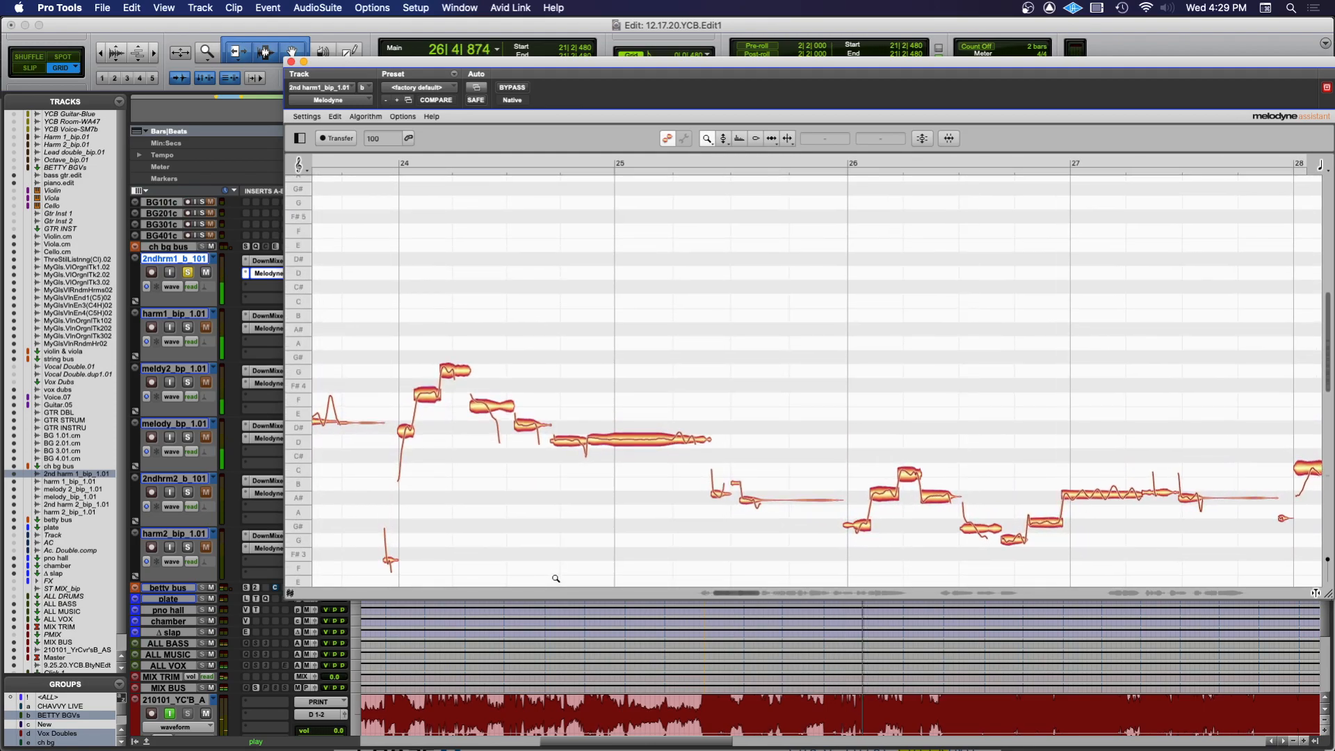
right_click(525, 488)
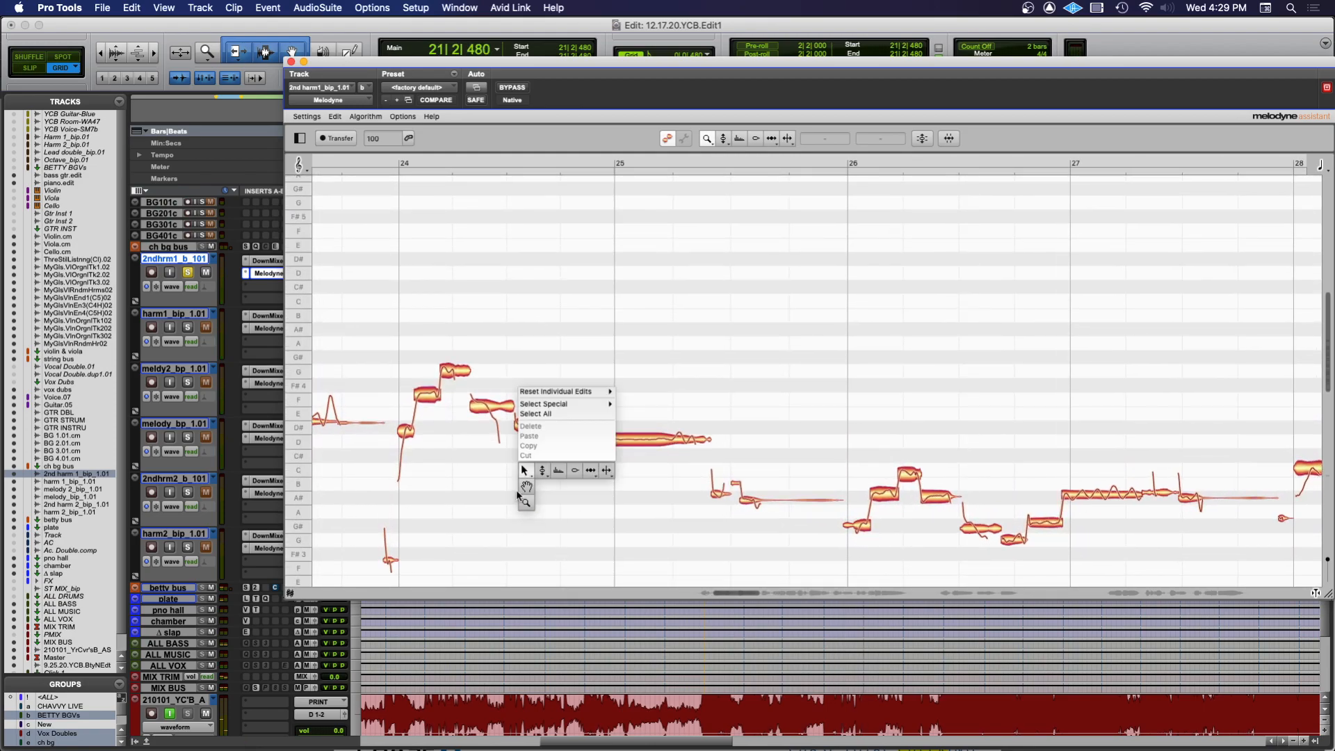
click(526, 471)
right_click(522, 529)
click(526, 547)
drag(516, 536, 783, 462)
right_click(559, 468)
click(558, 470)
drag(524, 469, 577, 480)
scroll(584, 483, right, 5)
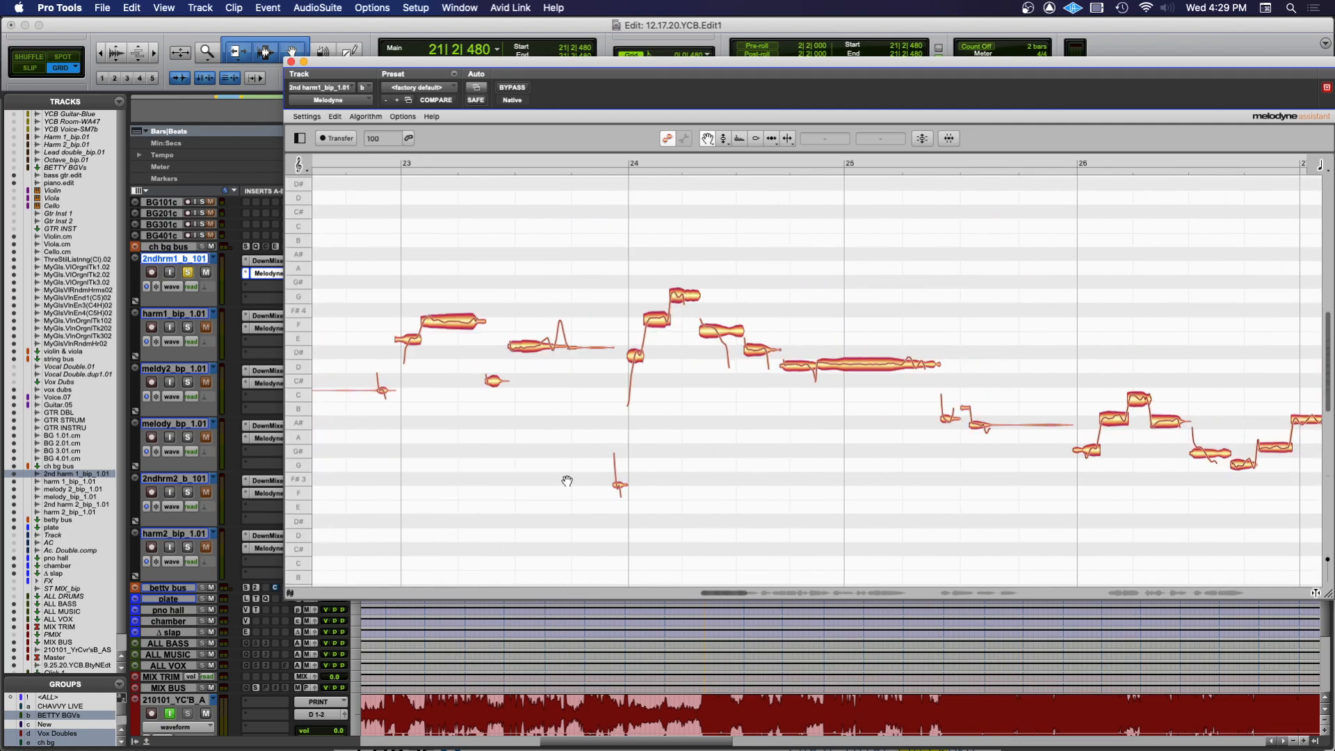
Move the Melodyne window clear of the transport counters and inspect the harmony phrase across bars 22 to 27
scroll(567, 480, up, 3)
drag(489, 457, 625, 465)
right_click(578, 404)
click(579, 421)
right_click(558, 425)
click(558, 452)
scroll(625, 465, right, 5)
drag(442, 65, 347, 181)
right_click(557, 477)
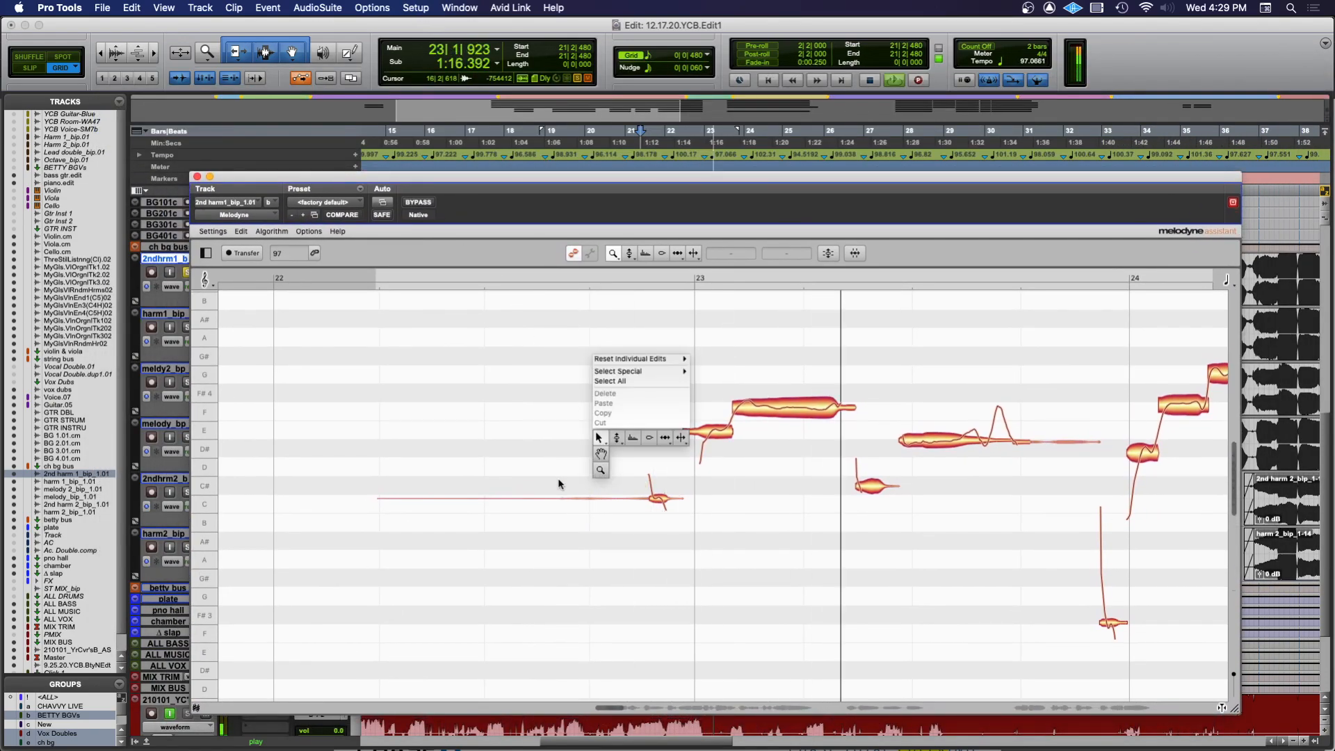
click(599, 437)
right_click(598, 468)
click(600, 501)
drag(546, 530, 491, 500)
scroll(595, 543, right, 5)
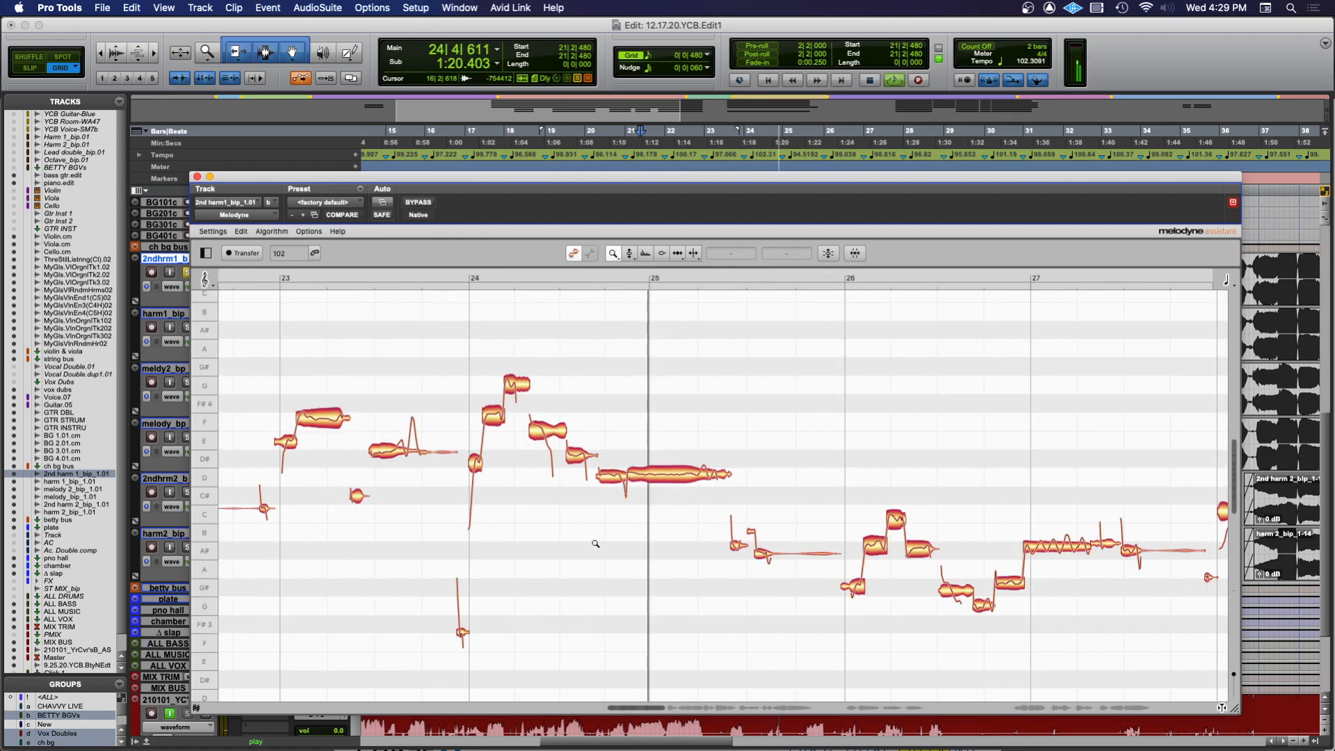
Uncover the track controls behind the Melodyne window and centre bar 23's D#4 and F4 notes in pitch with the Pitch tool
right_click(594, 465)
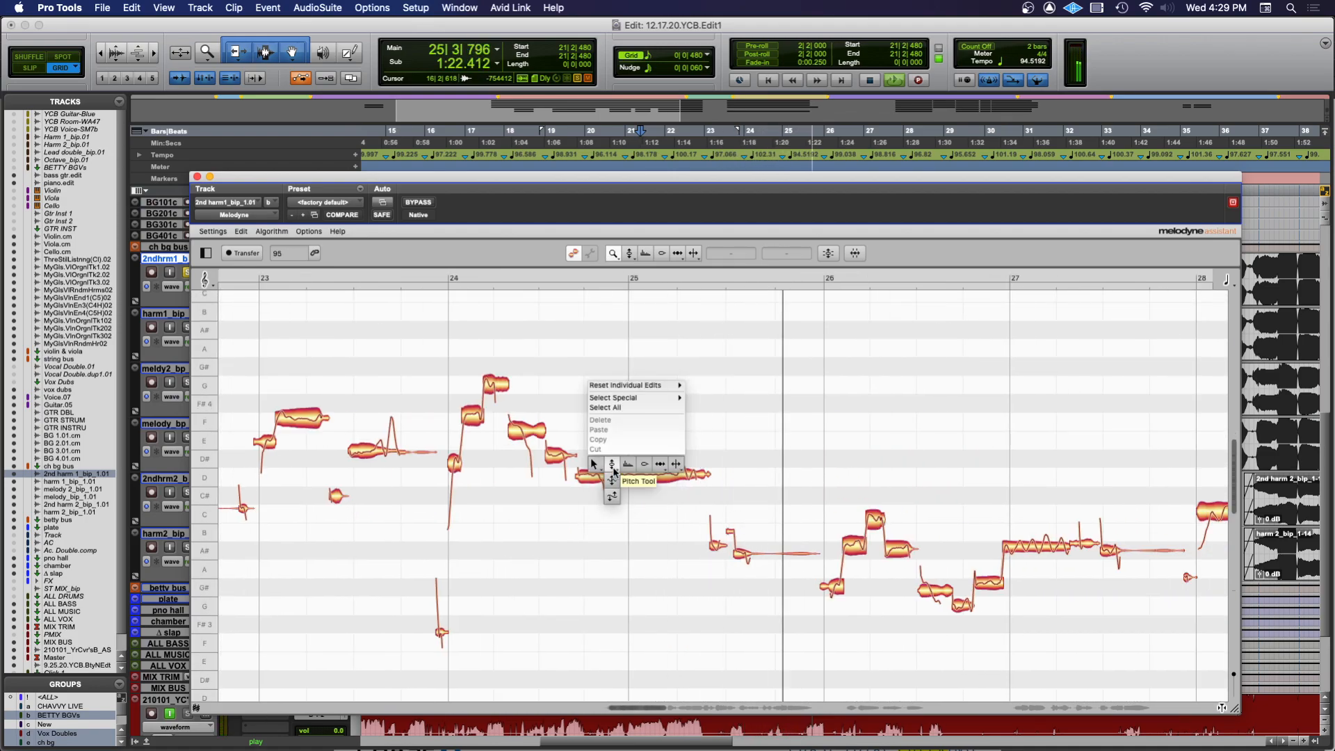
click(614, 471)
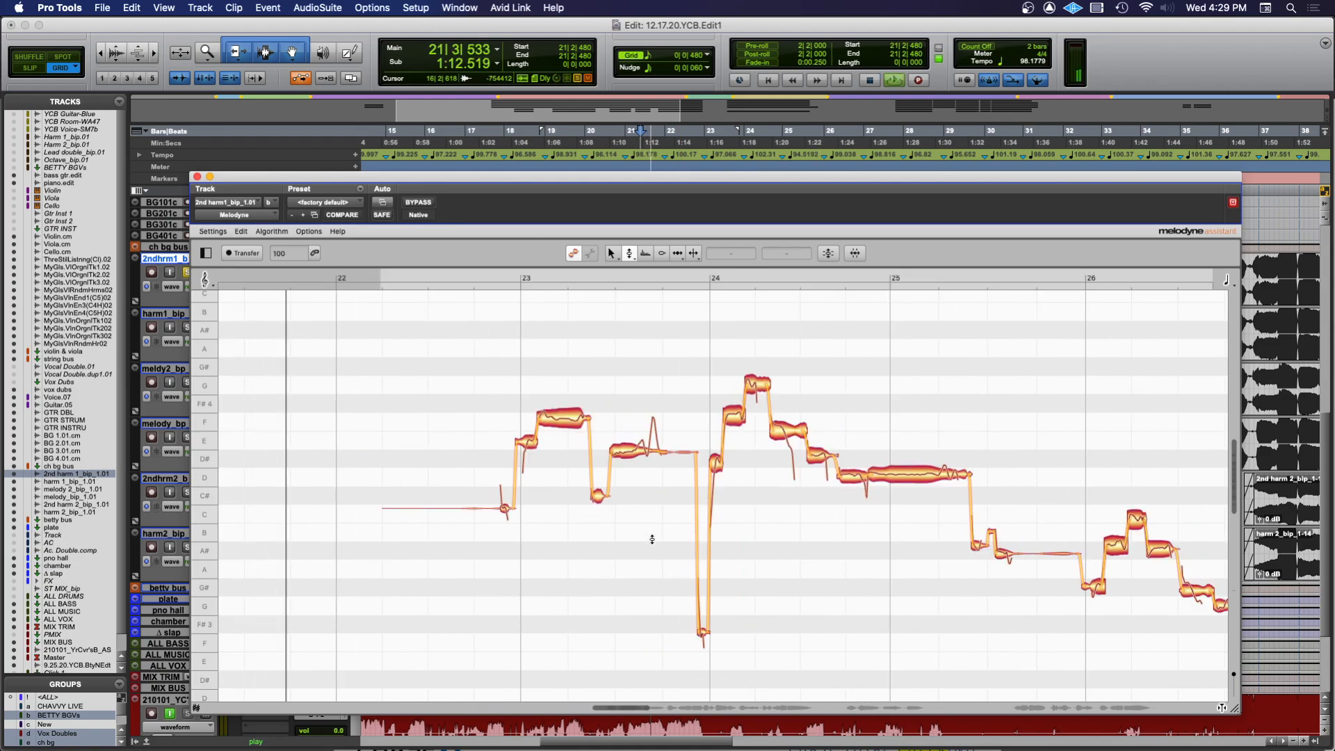
drag(254, 187, 425, 224)
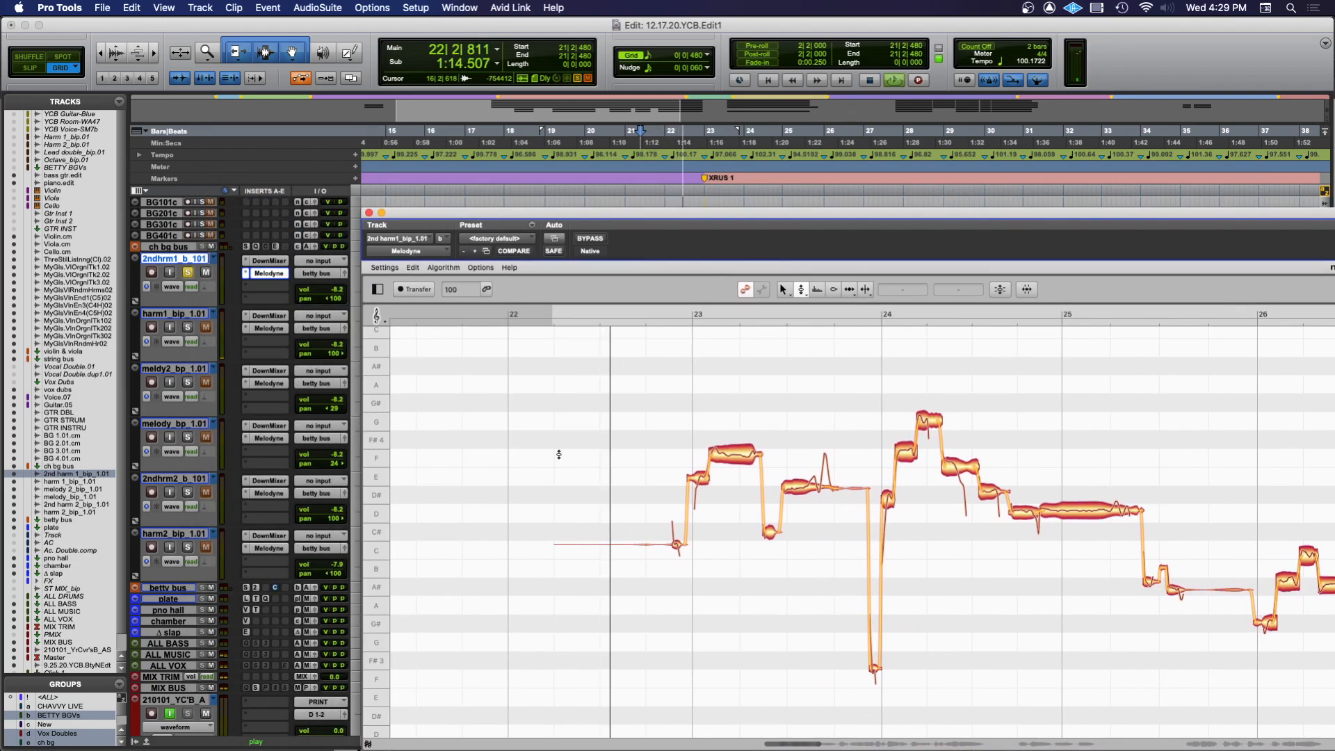
right_click(725, 551)
click(725, 552)
key(space)
drag(806, 488, 807, 497)
drag(731, 453, 731, 458)
Separate the short tail from the F4 note in bar 23 and return to the Pitch tool
right_click(733, 501)
click(800, 501)
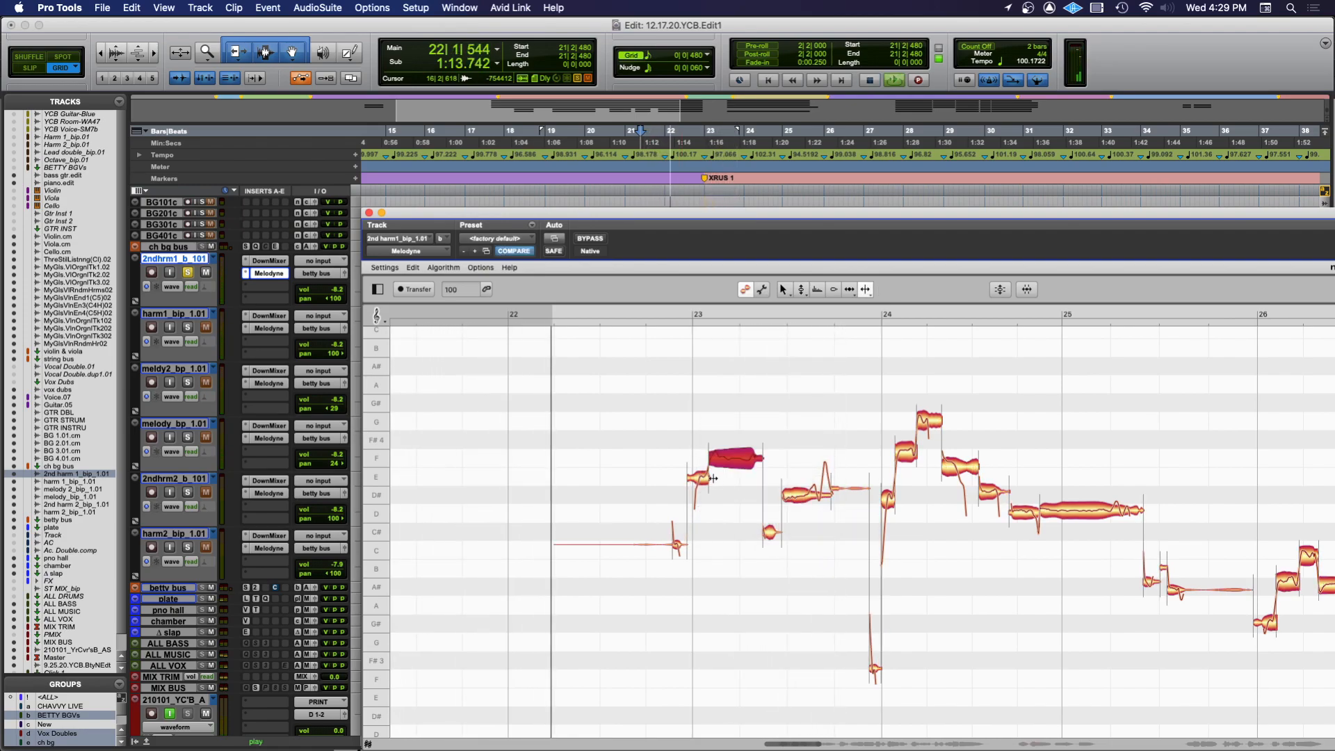
double_click(757, 458)
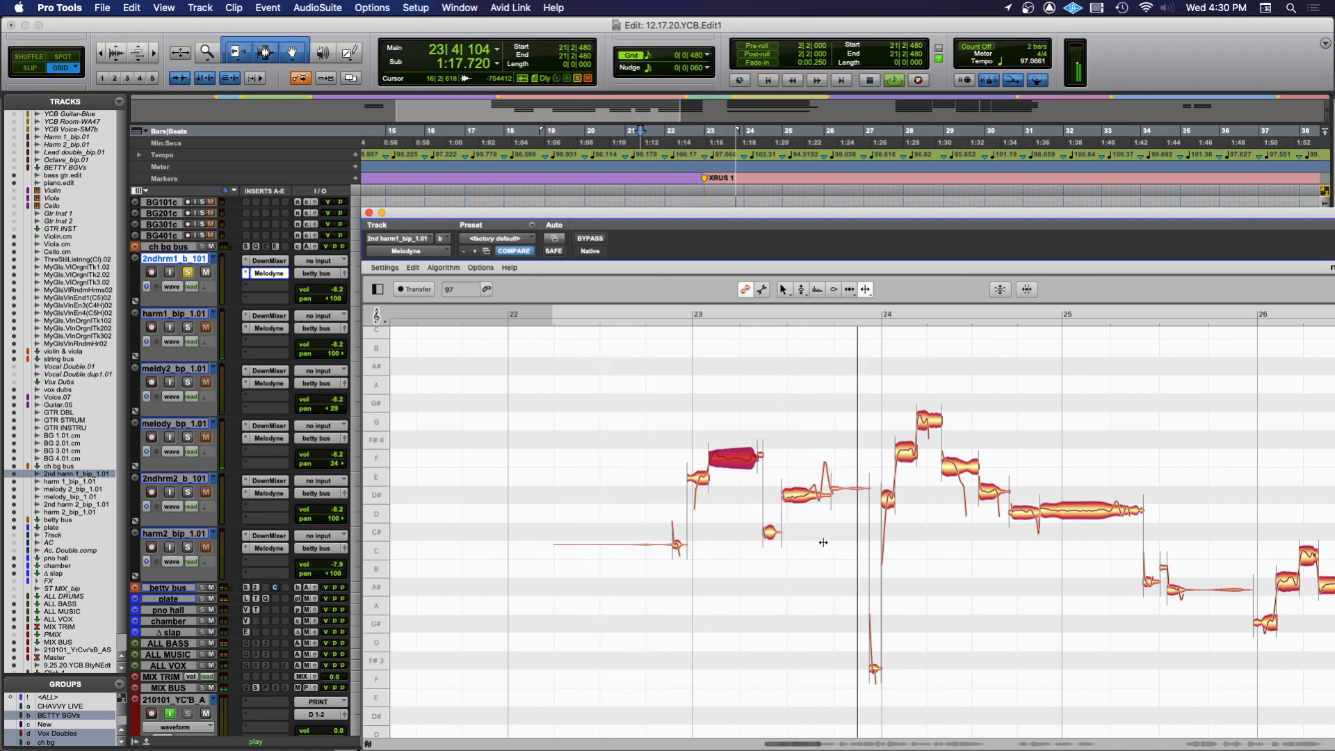
right_click(736, 503)
click(675, 503)
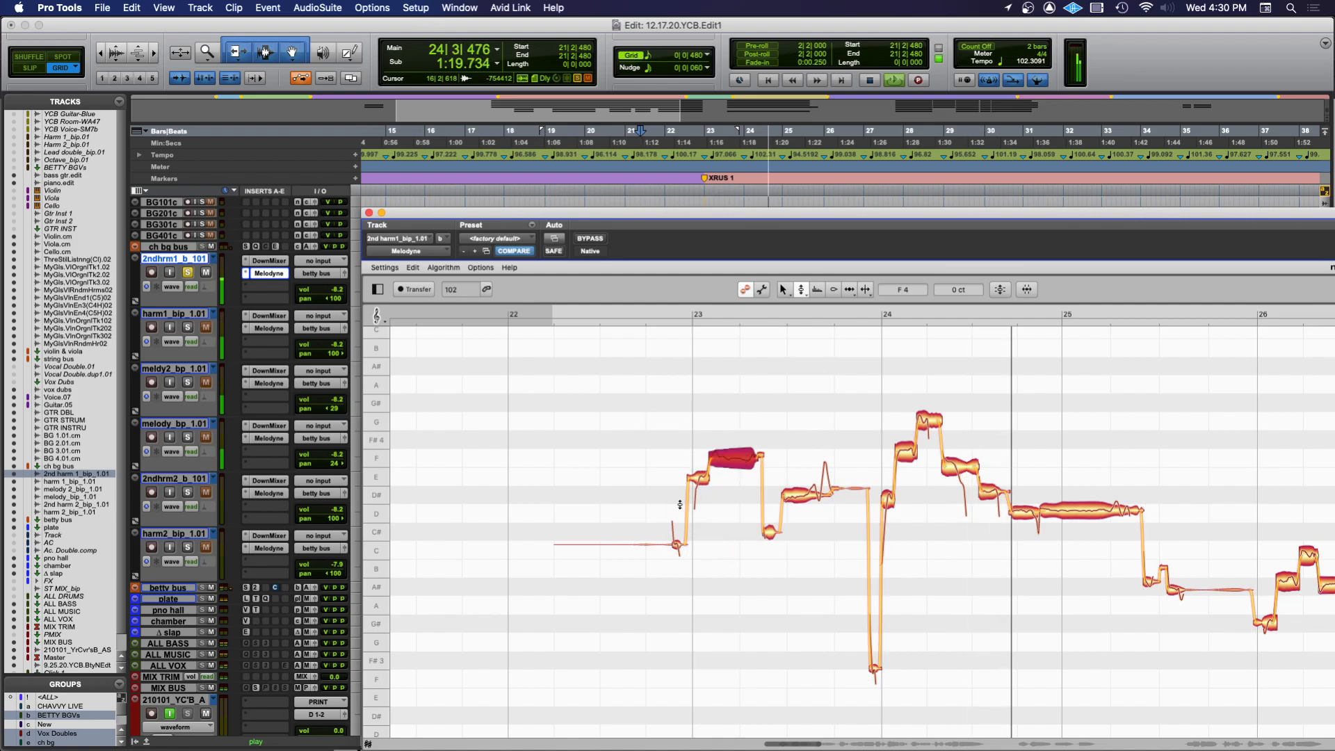
Reset the pitch edit on bar 23's F4 note, deselect it, and play the phrase
right_click(738, 459)
mouse_move(720, 461)
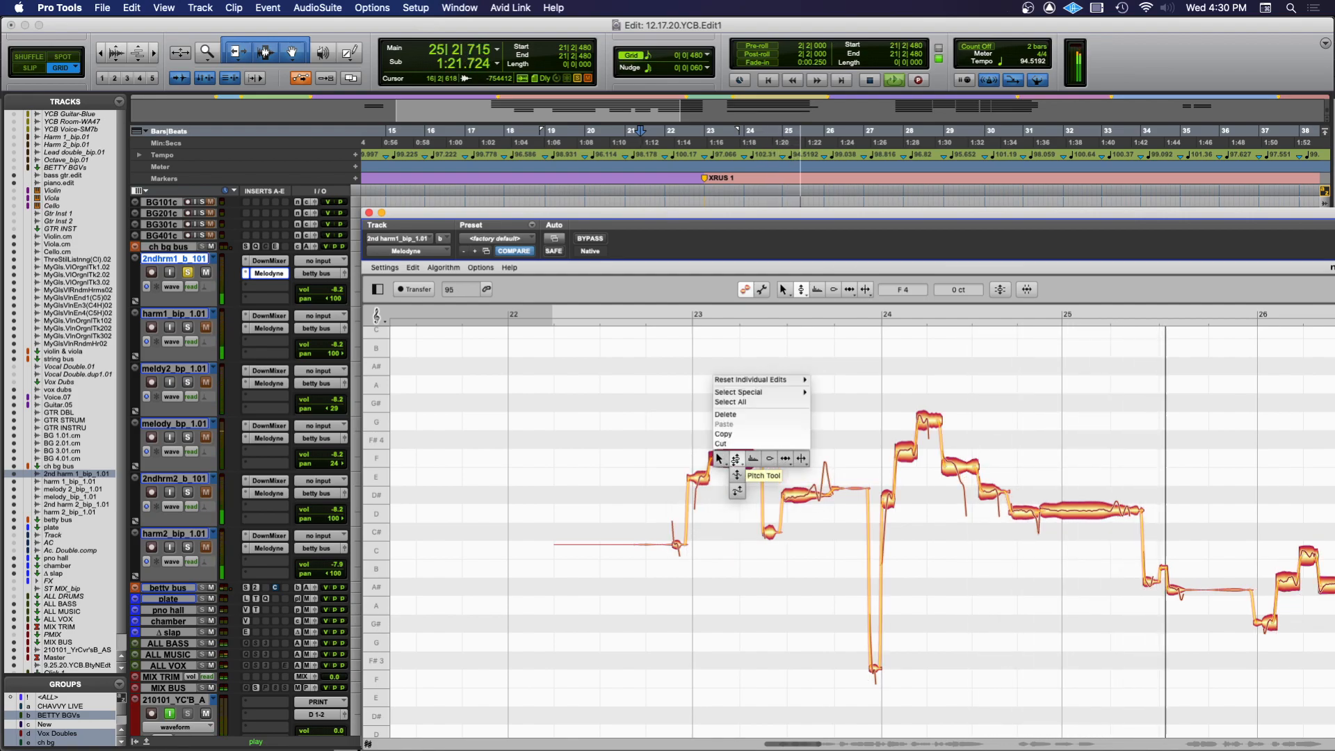
click(719, 458)
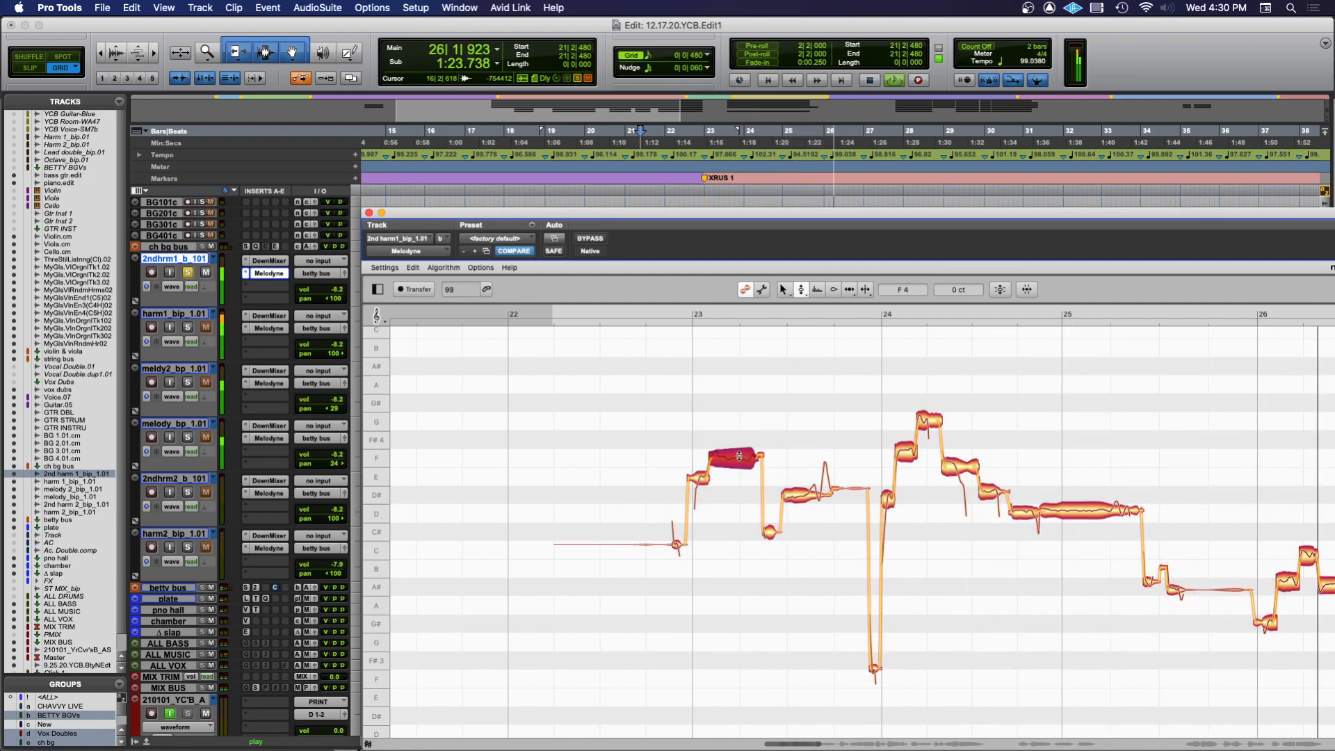
right_click(738, 454)
mouse_move(765, 377)
click(819, 377)
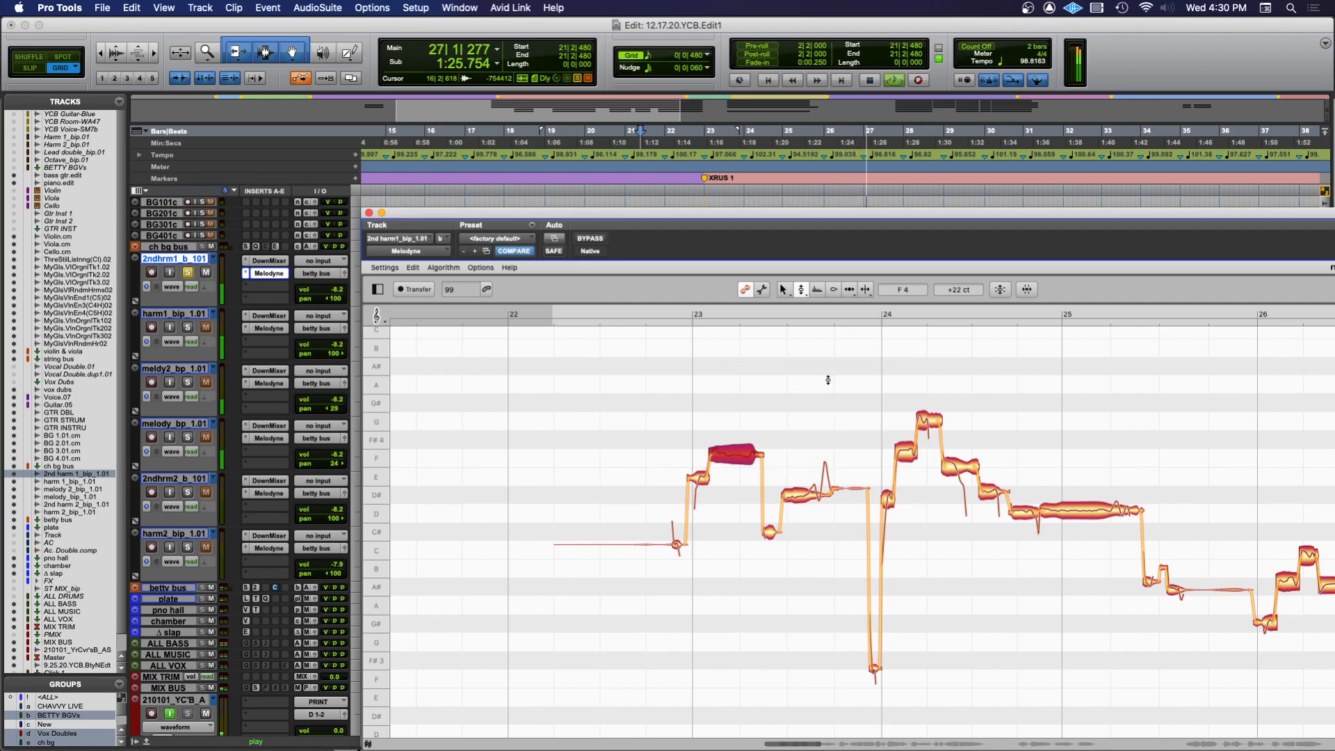
click(737, 467)
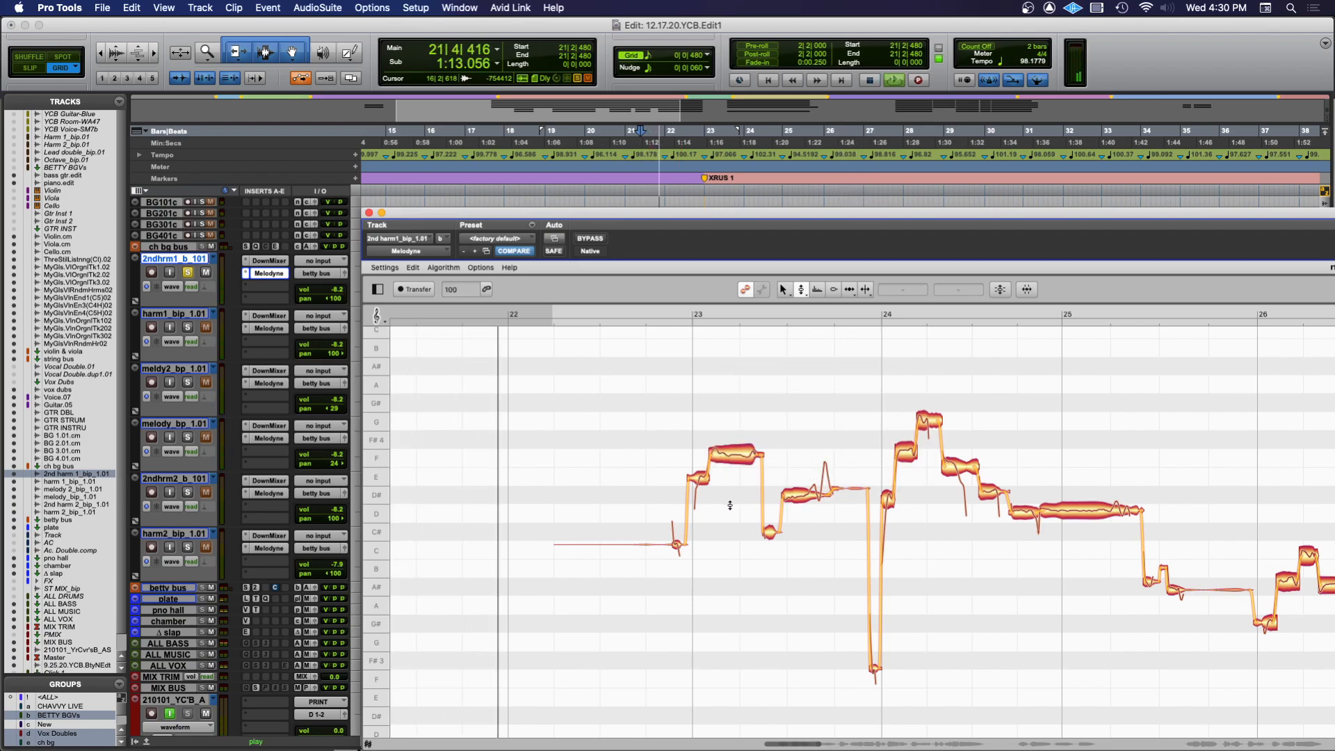
right_click(730, 506)
click(723, 504)
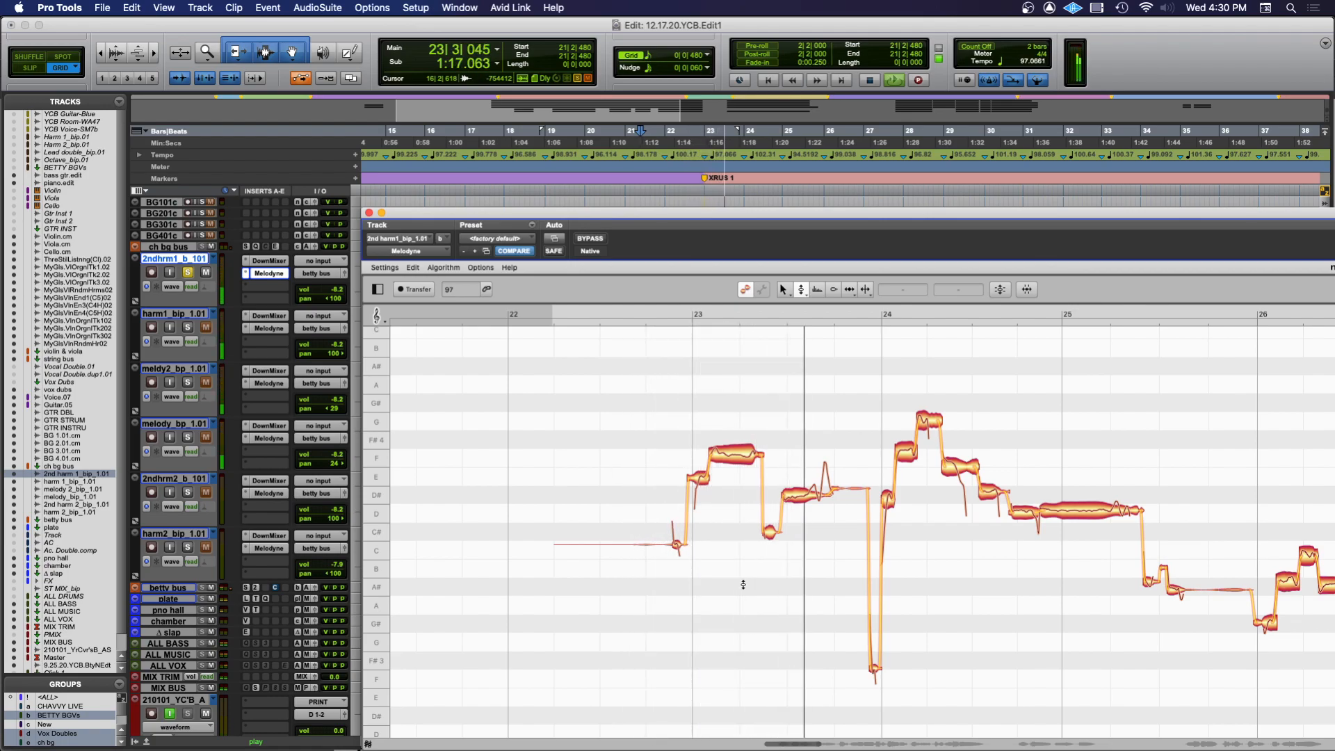
Shift the start of bar 23's D#4 note slightly later with the Time tool
key(space)
right_click(799, 540)
click(862, 541)
right_click(834, 544)
click(816, 545)
key(space)
drag(784, 495, 789, 495)
click(794, 506)
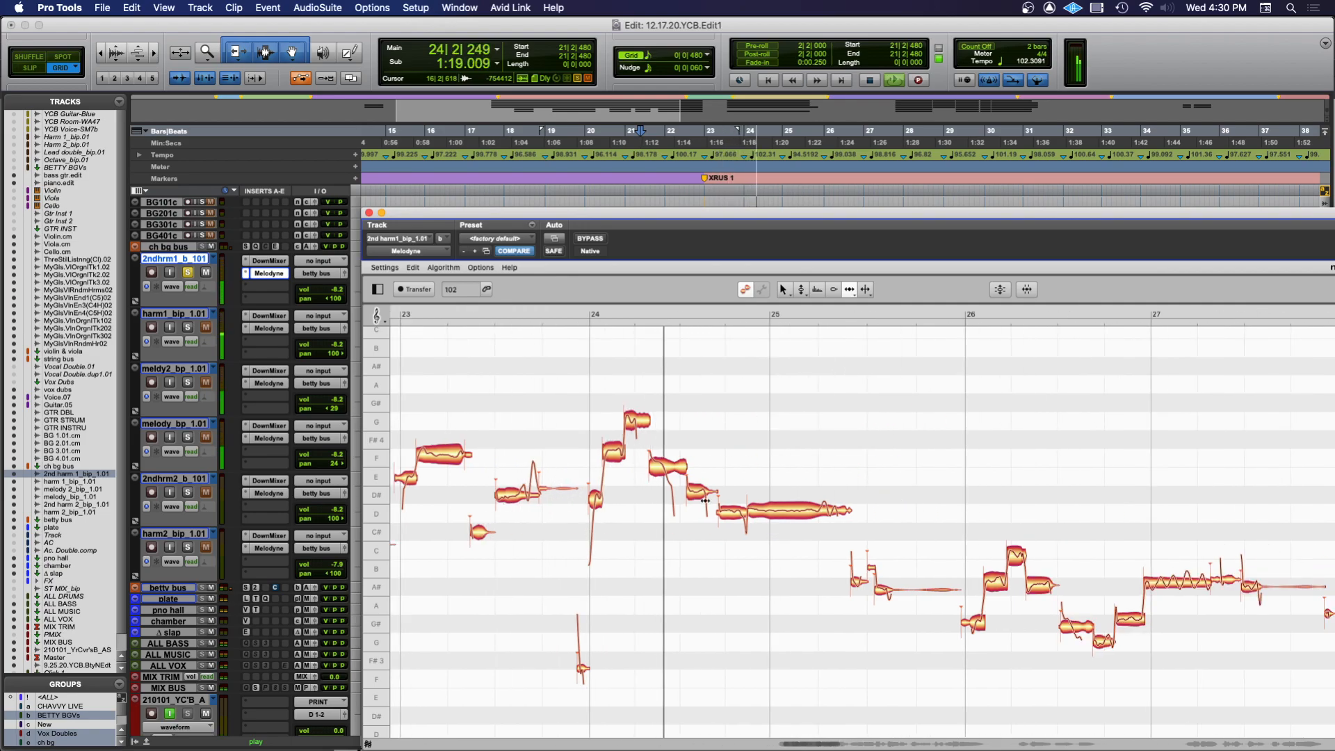
Centre the long D4 note around bar 25 in pitch and snap the A#3 note after it to 0 cents
right_click(786, 544)
click(740, 545)
key(space)
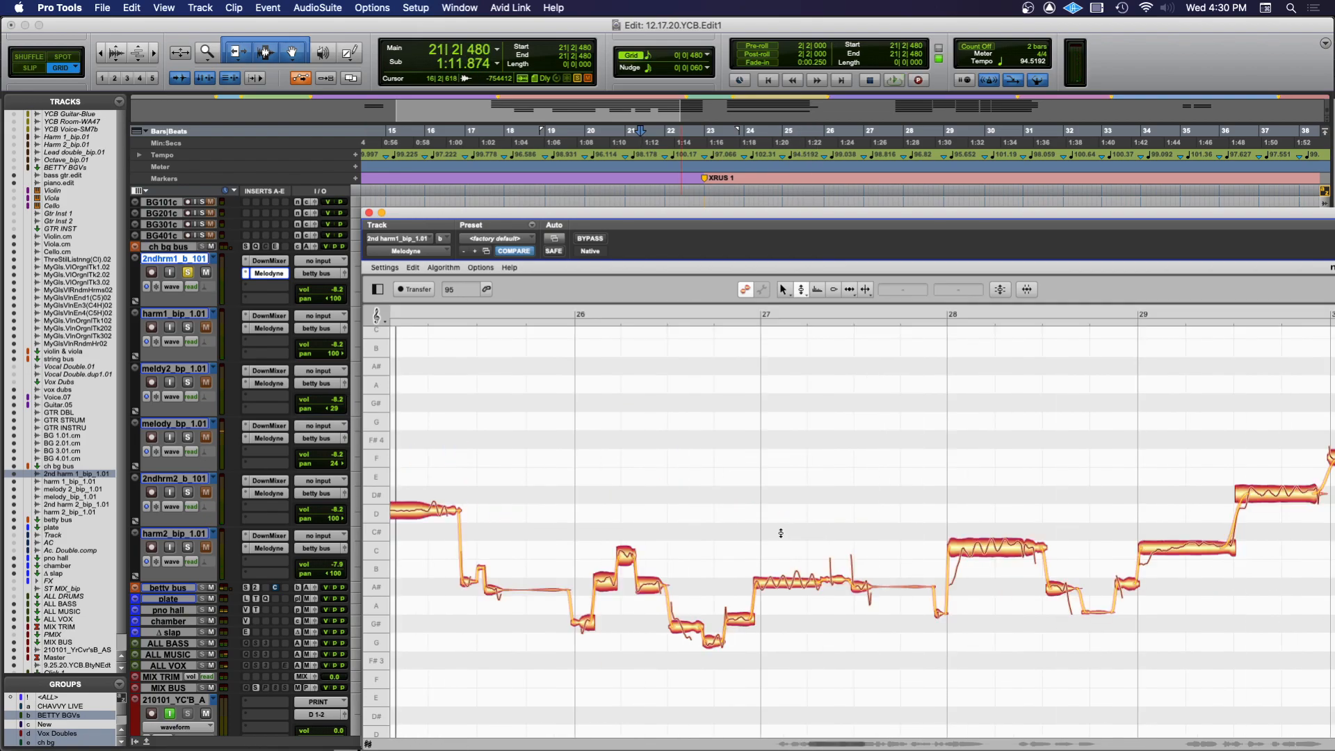
key(space)
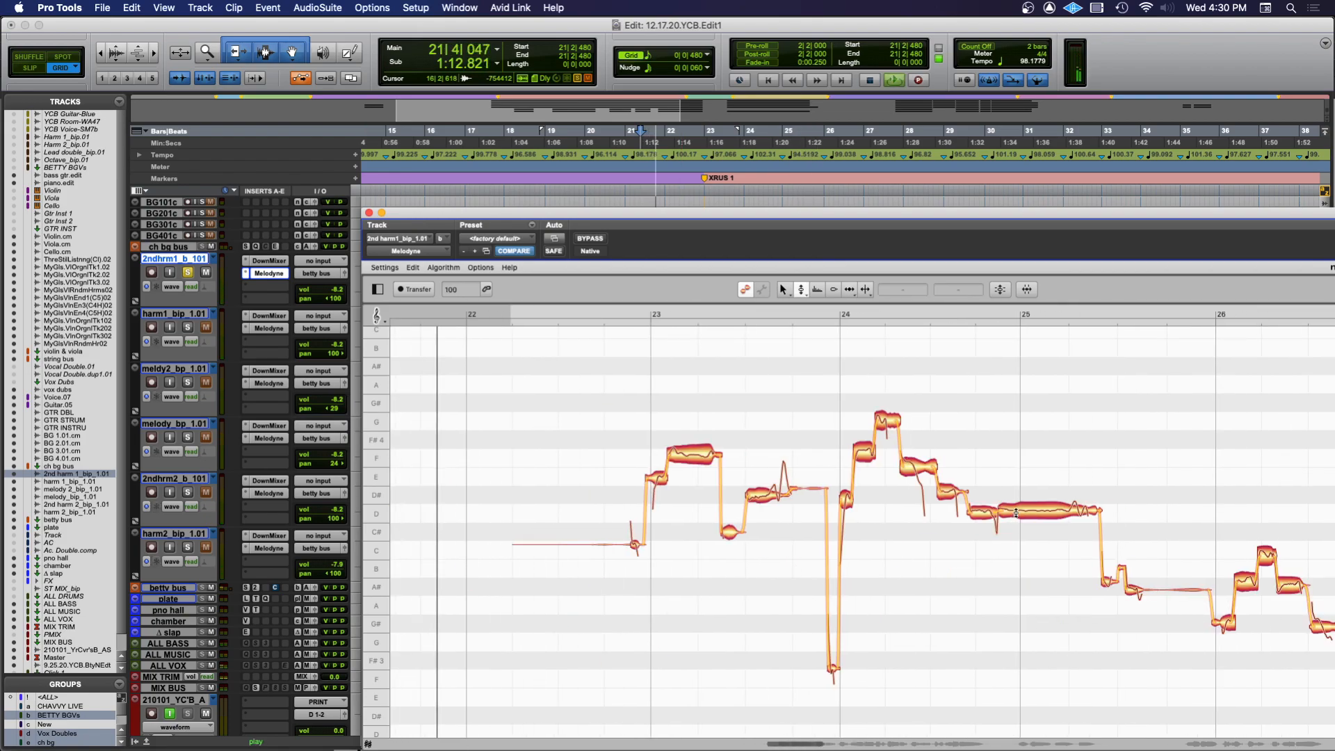
click(966, 573)
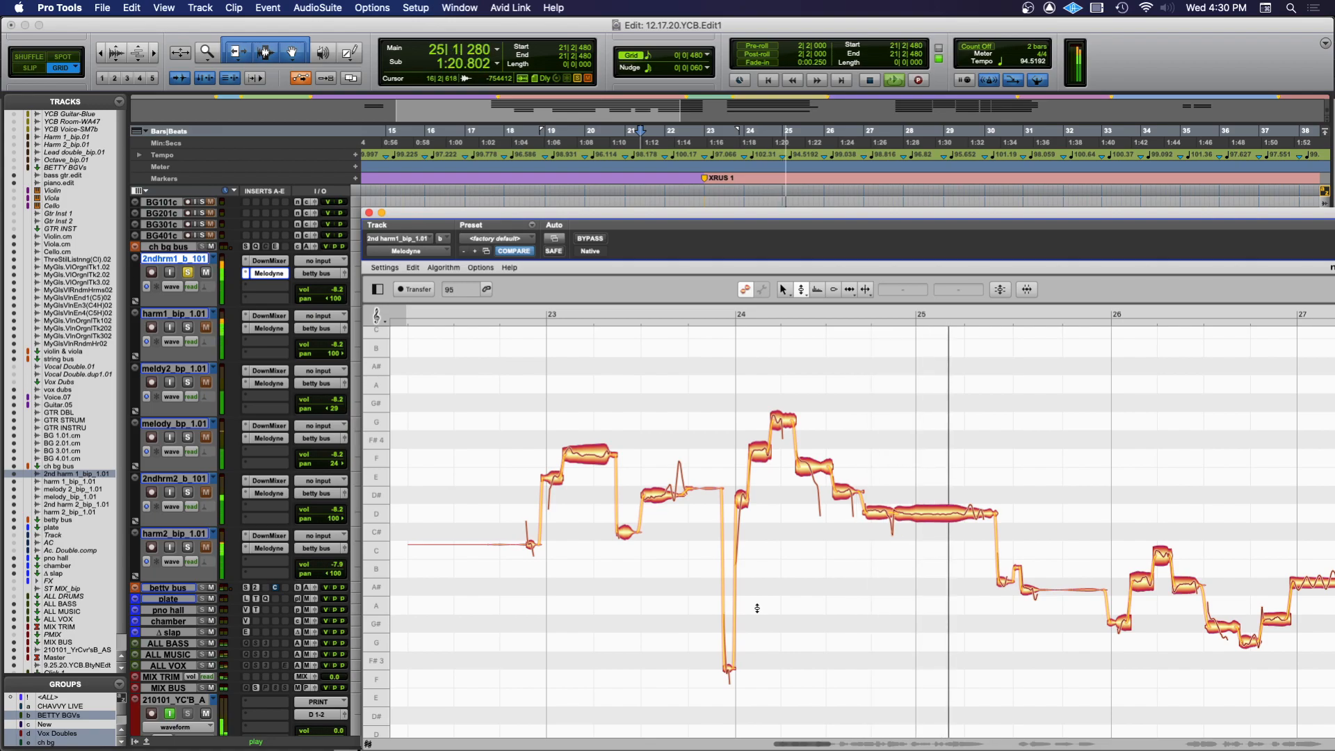
key(space)
click(794, 581)
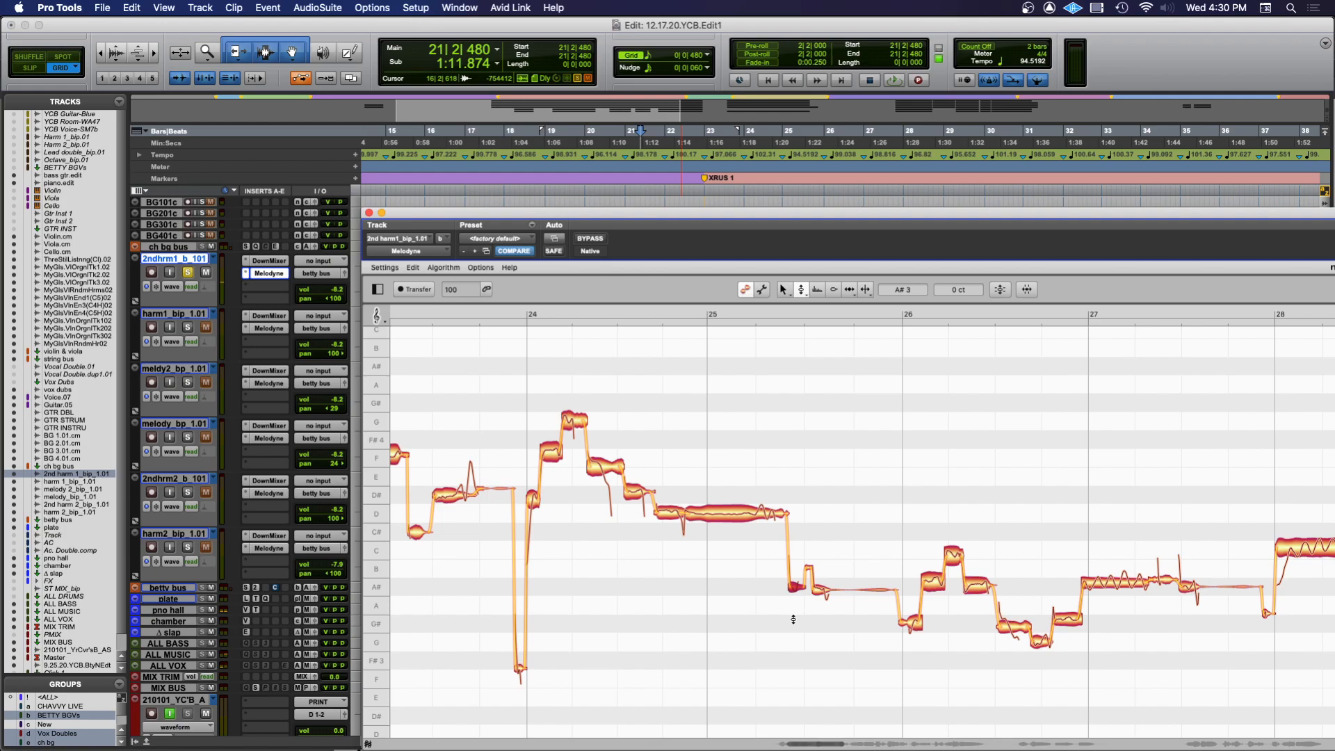
scroll(713, 633, left, 3)
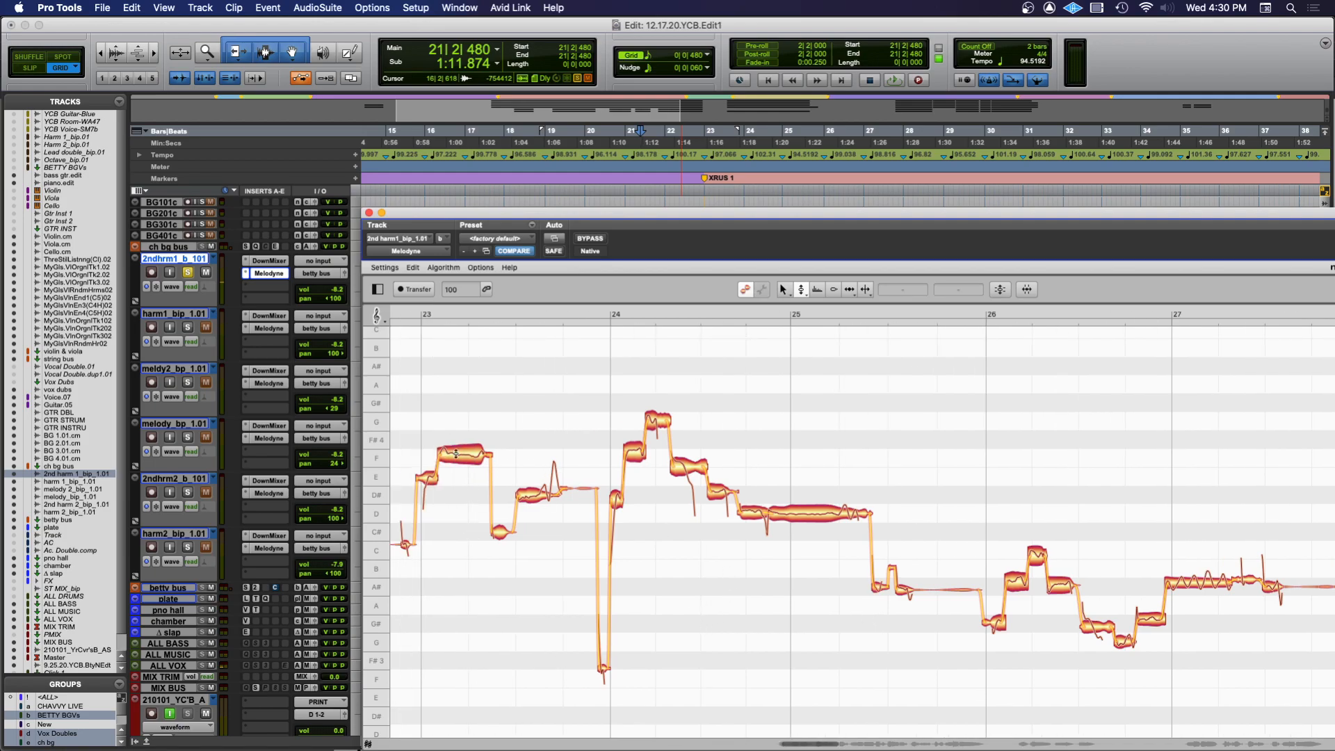
Select bar 23's F4 note and go through the amplitude, time, formant, pitch modulation and pitch drift tools
click(459, 455)
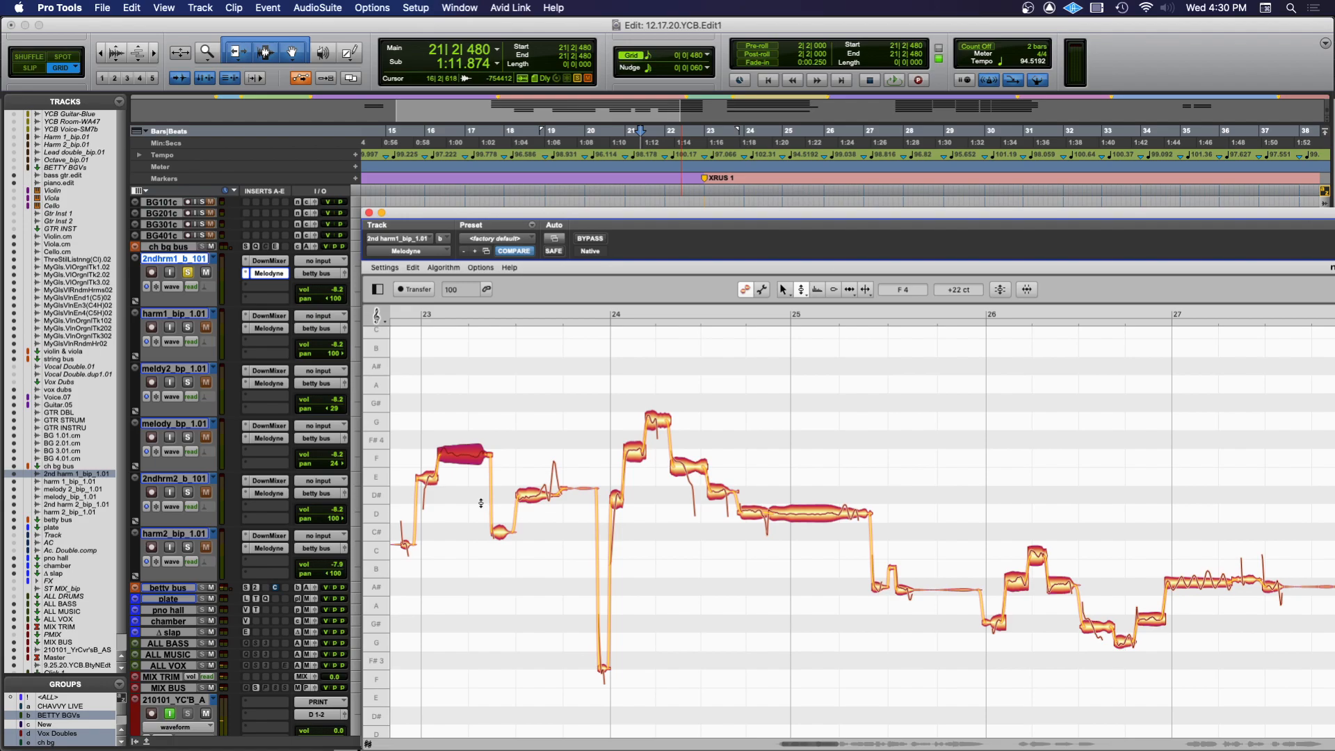
right_click(464, 452)
click(475, 457)
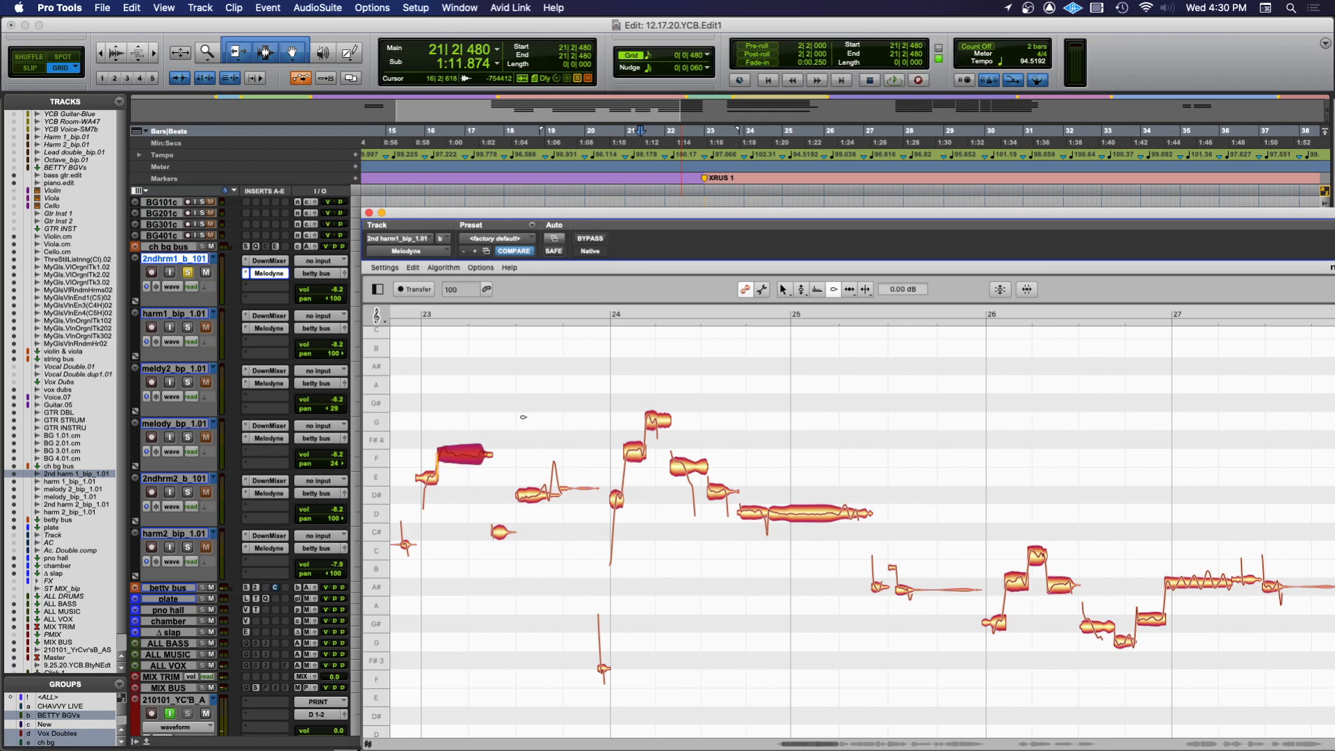
right_click(479, 458)
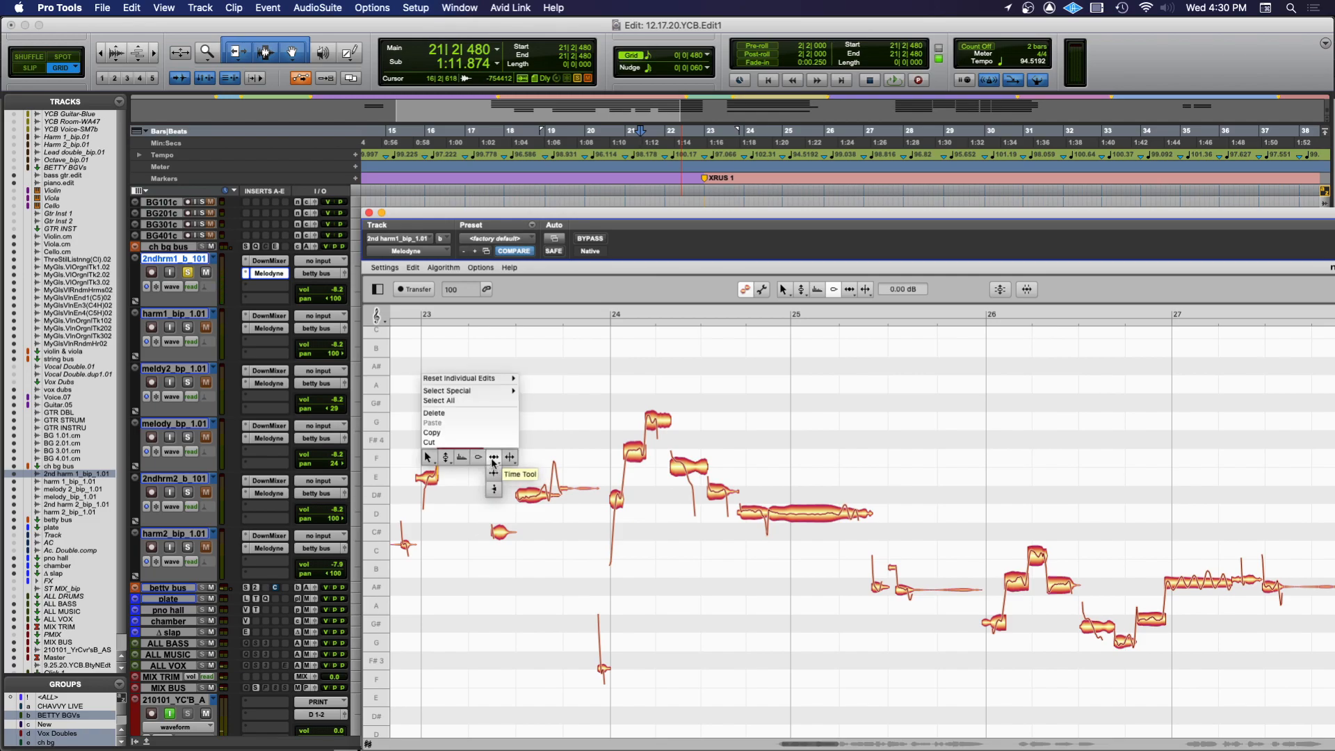
click(493, 456)
right_click(470, 460)
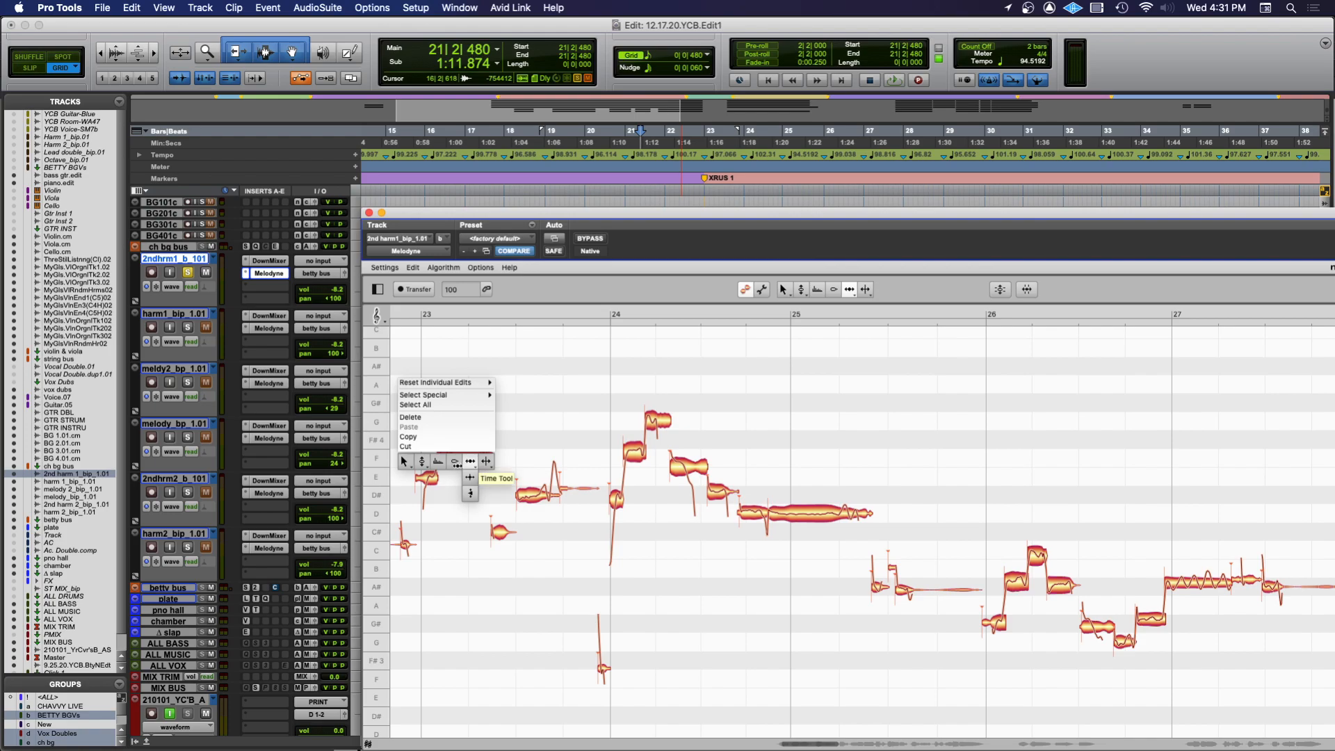
click(437, 461)
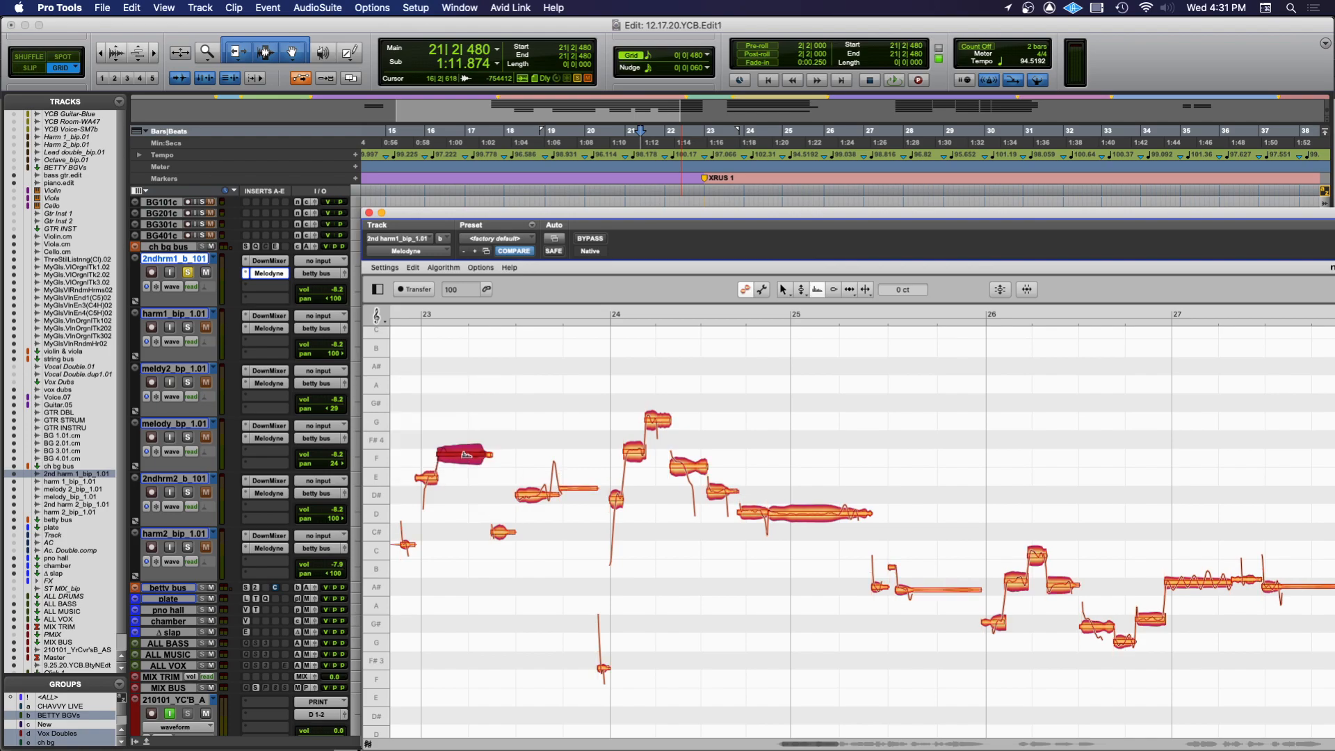
right_click(470, 456)
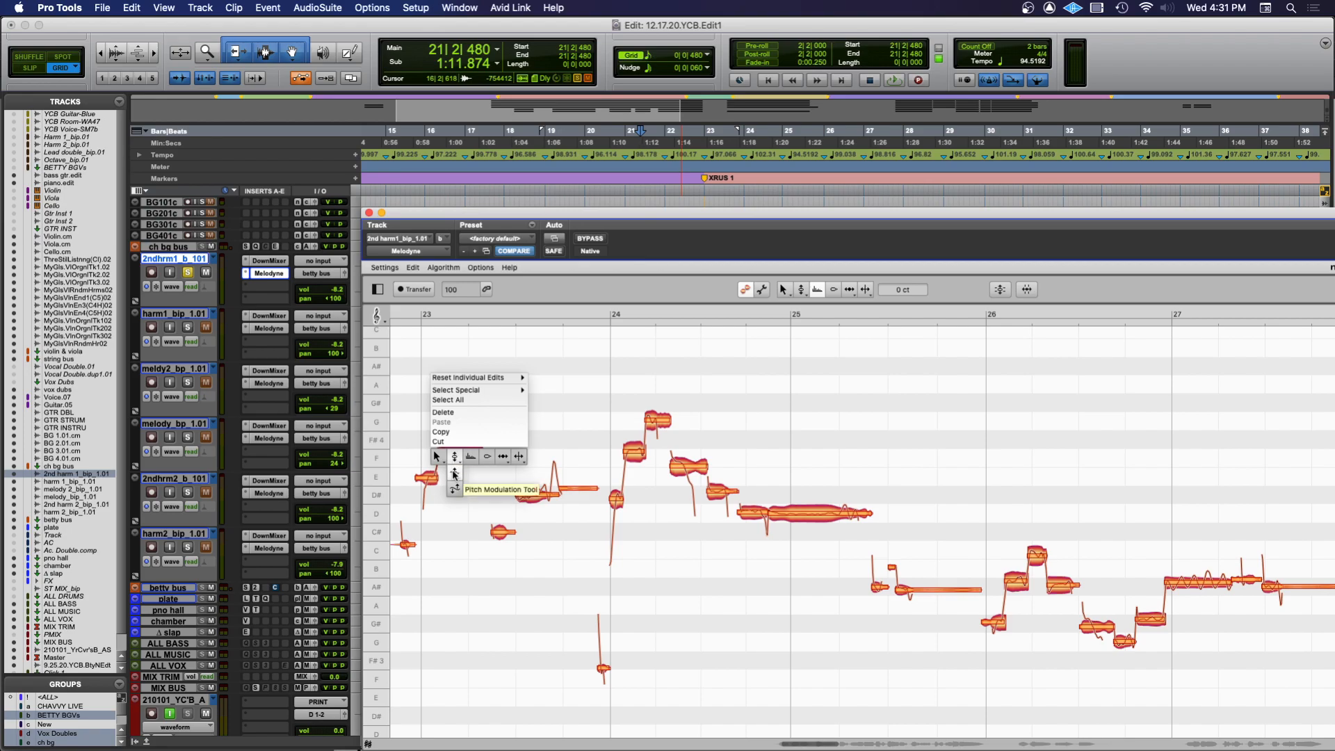
click(455, 457)
right_click(459, 460)
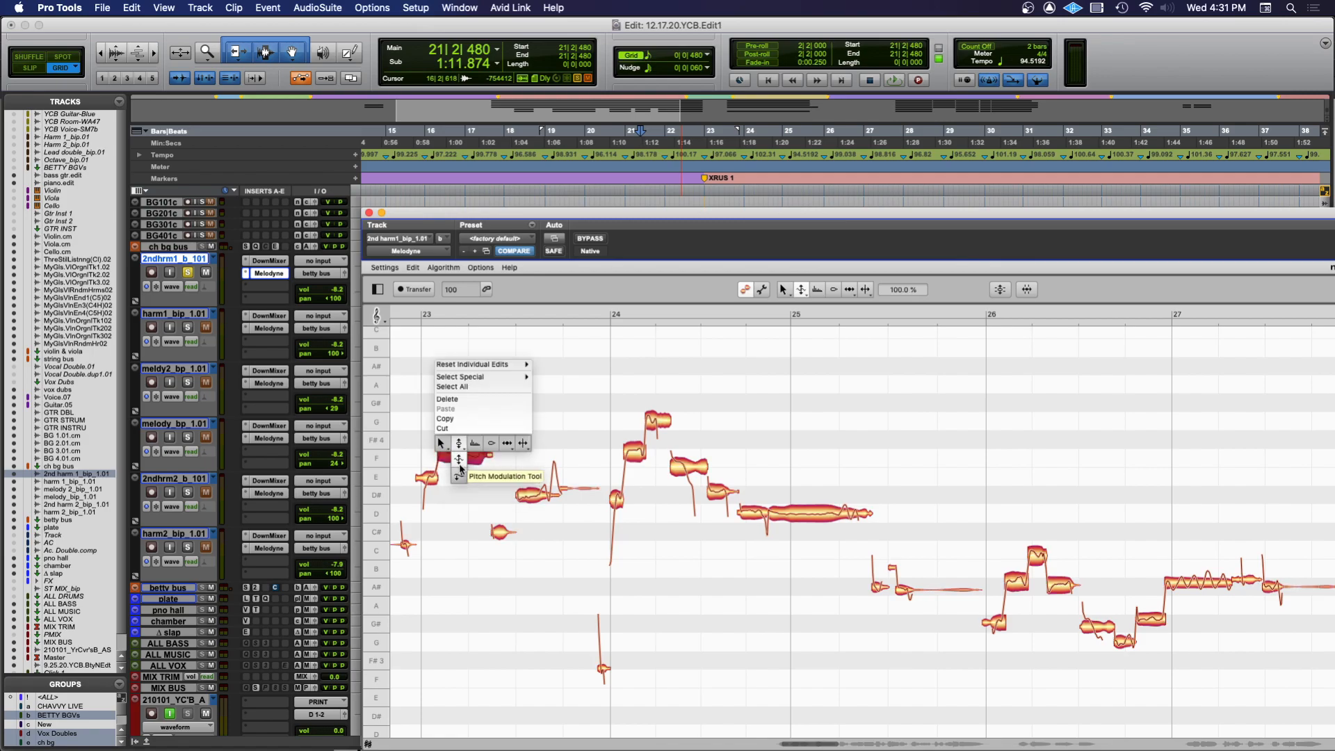
click(460, 476)
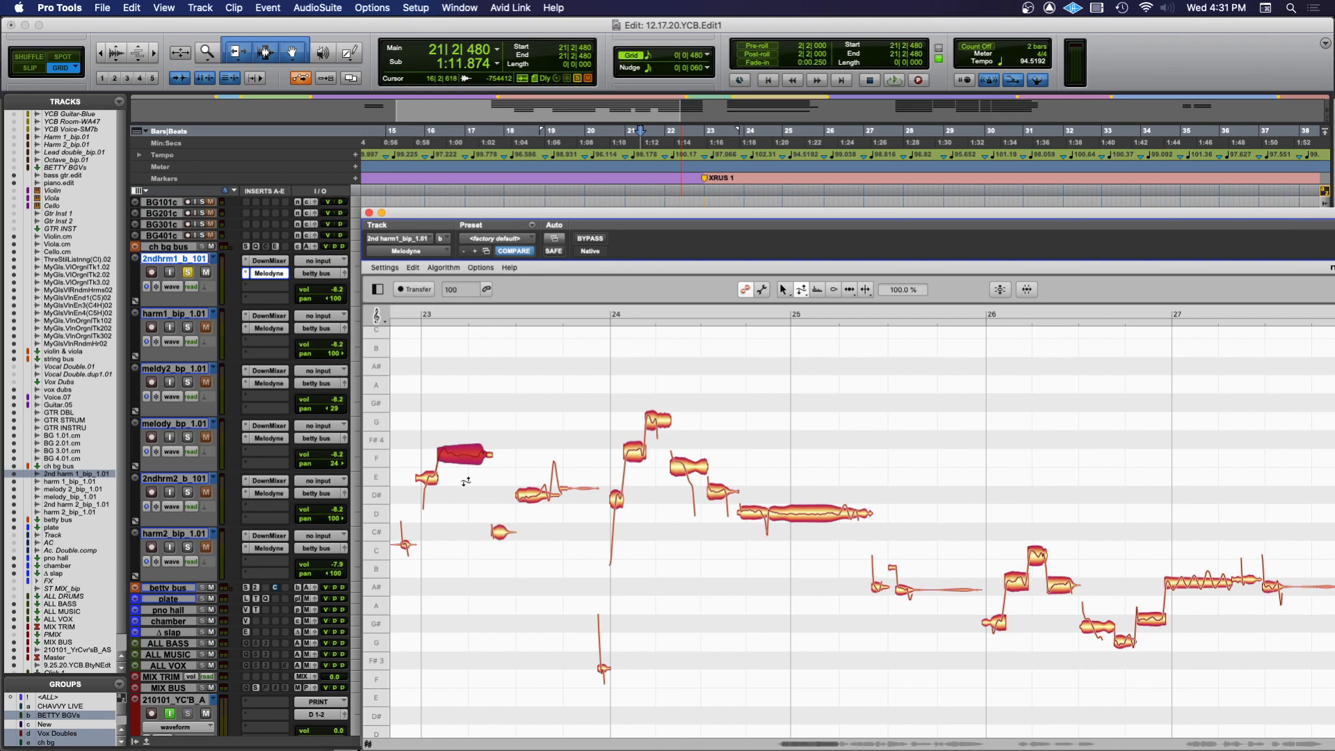
Set the pitch drift of the long A#3 note at bar 27 to -34.0 % and return to the Main tool
scroll(828, 618, right, 10)
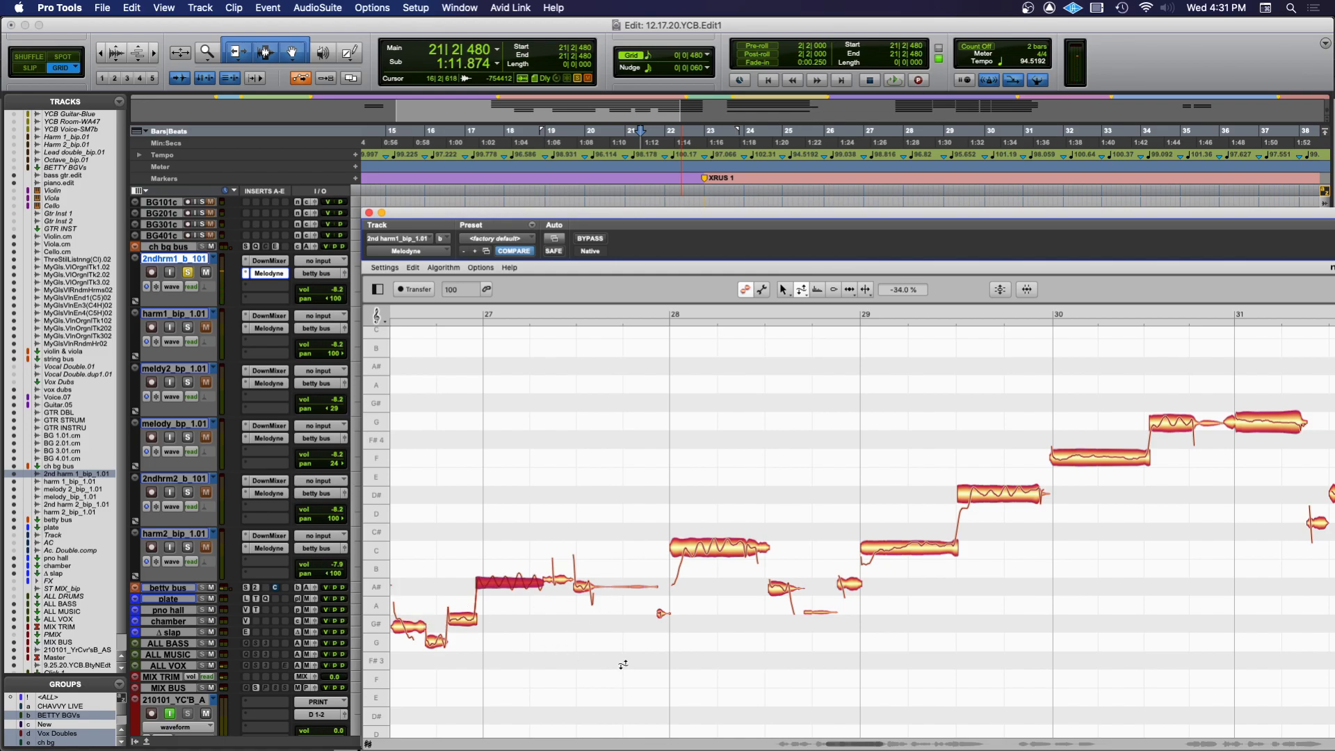
scroll(623, 664, left, 10)
right_click(559, 583)
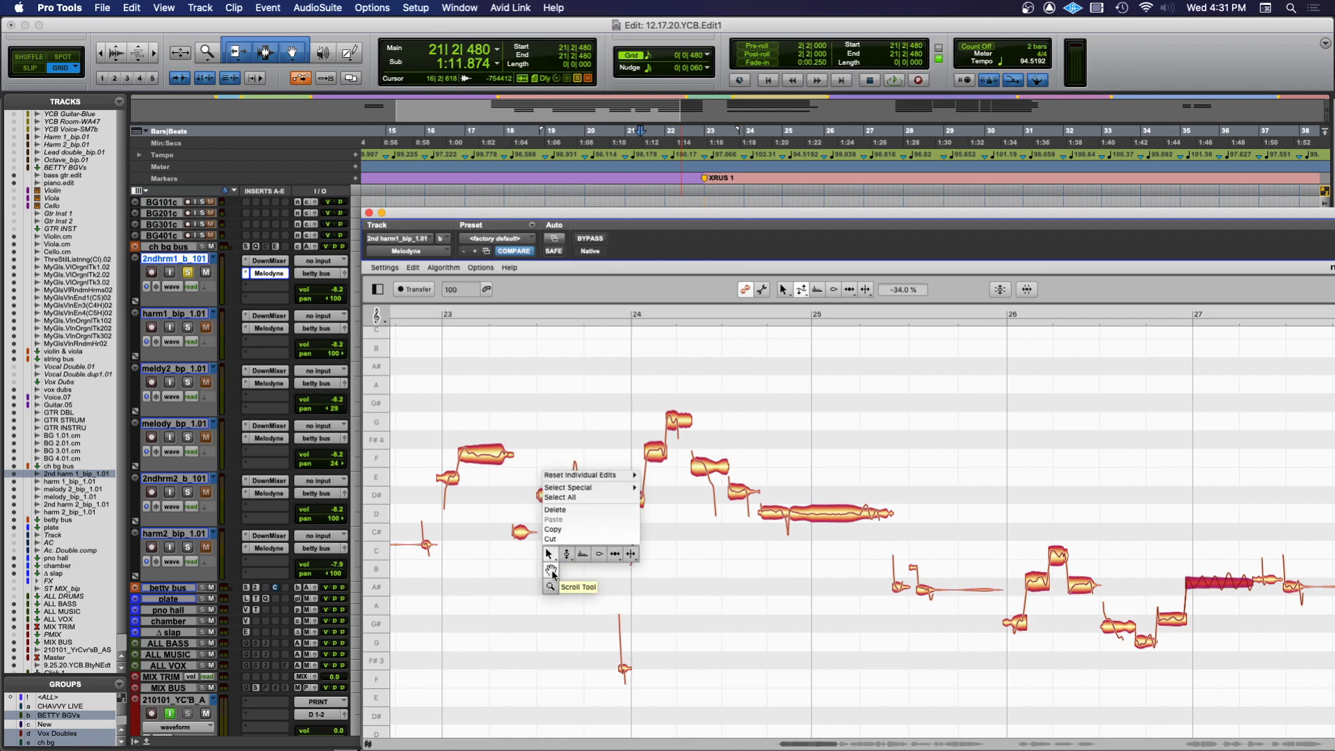
click(552, 573)
drag(551, 621, 656, 603)
right_click(656, 602)
click(652, 573)
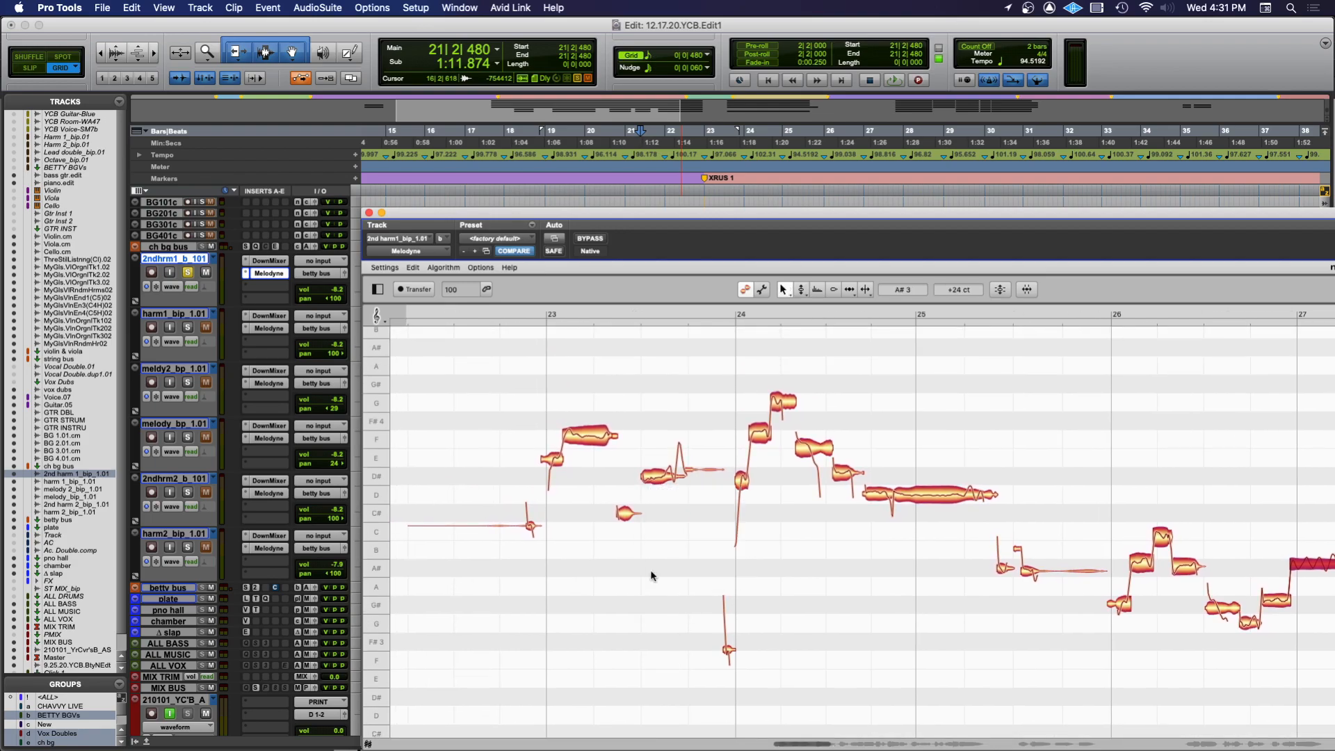
Select bar 23's F4 note and inspect the opening phrase around it at closer range
click(589, 436)
right_click(591, 598)
click(590, 586)
drag(590, 587, 595, 543)
scroll(661, 577, left, 5)
scroll(662, 580, right, 10)
scroll(567, 564, left, 6)
scroll(577, 556, right, 1)
scroll(584, 549, left, 2)
scroll(594, 542, right, 7)
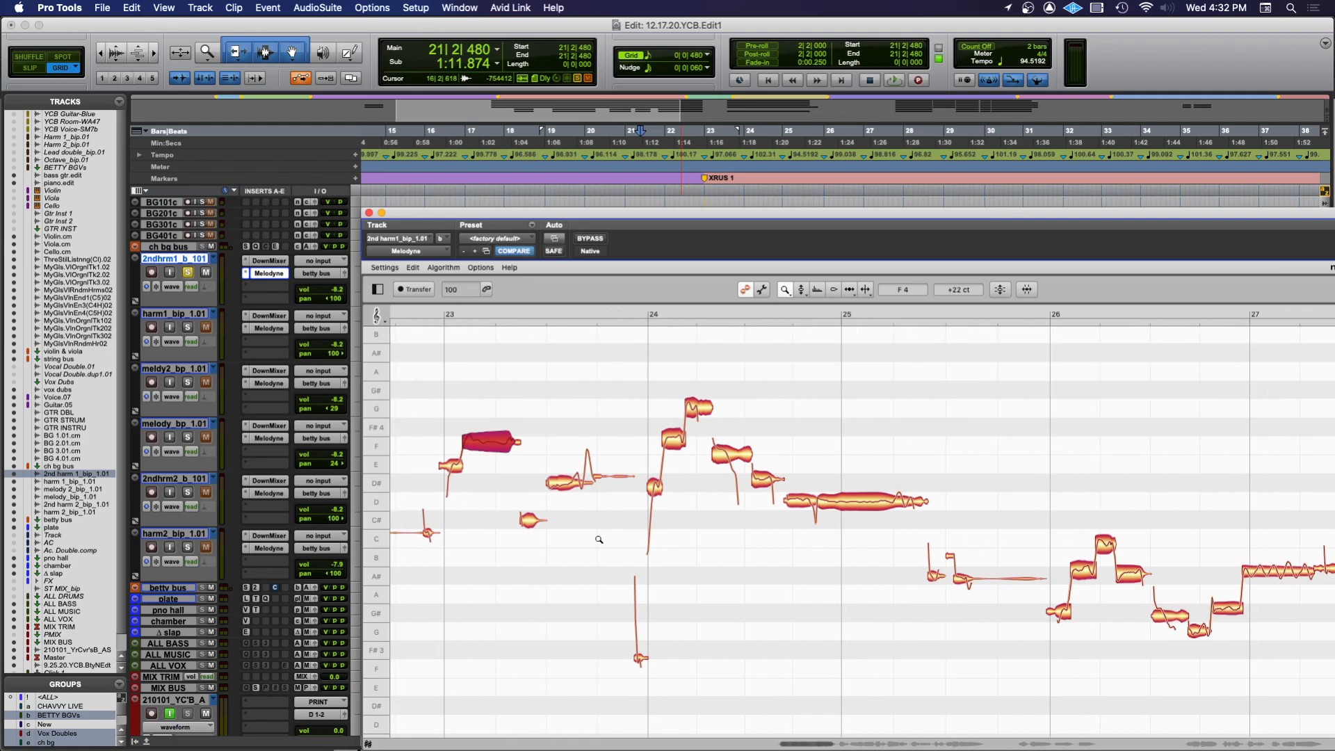
scroll(614, 588, down, 2)
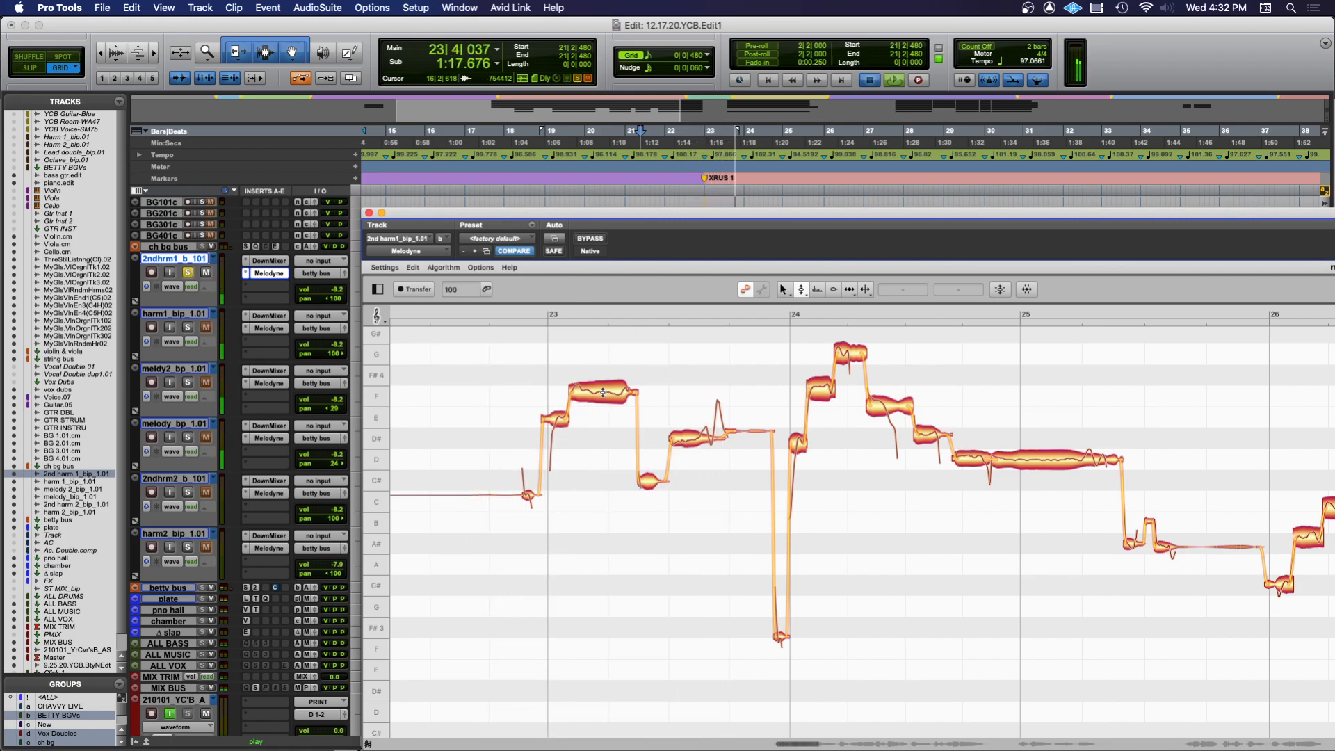
Solo the Guitar.05 track along with the second harmony 1 track and play the vocal phrase against it
key(space)
click(602, 395)
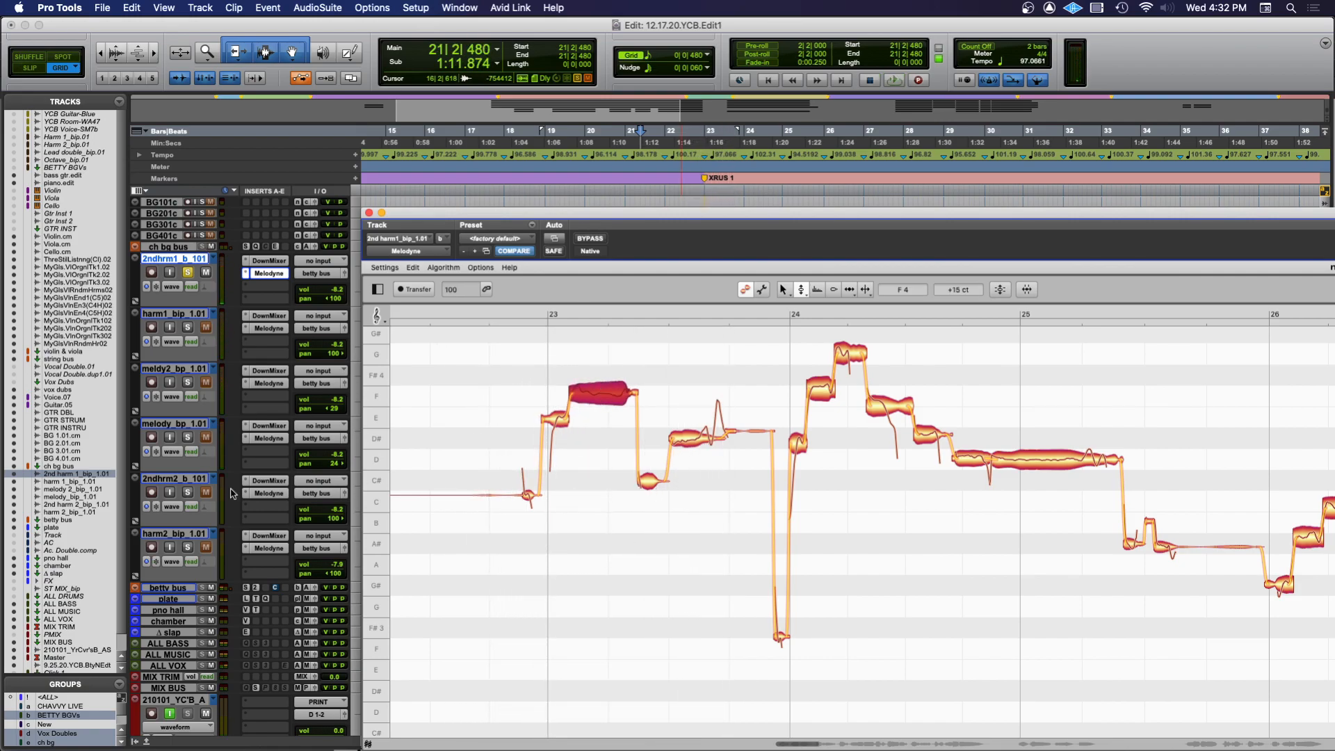
scroll(233, 493, up, 5)
click(187, 261)
key(space)
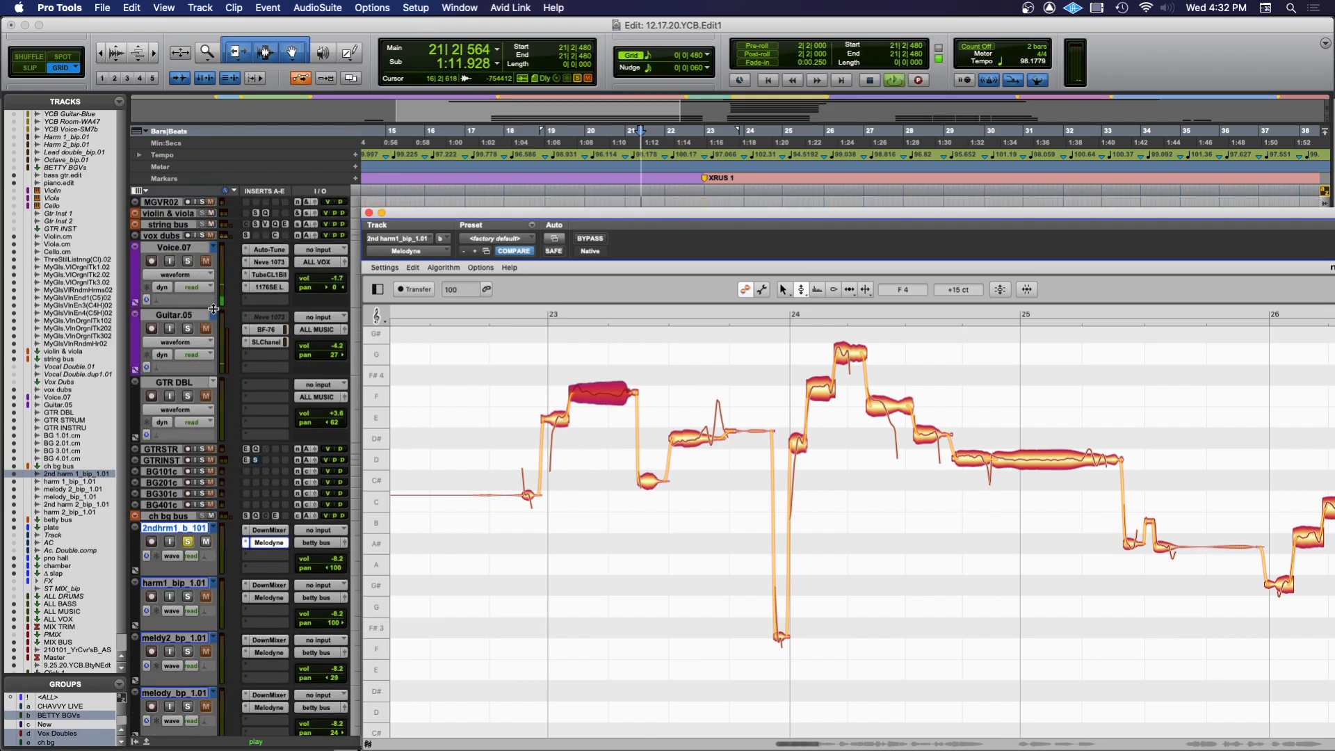
scroll(203, 264, up, 4)
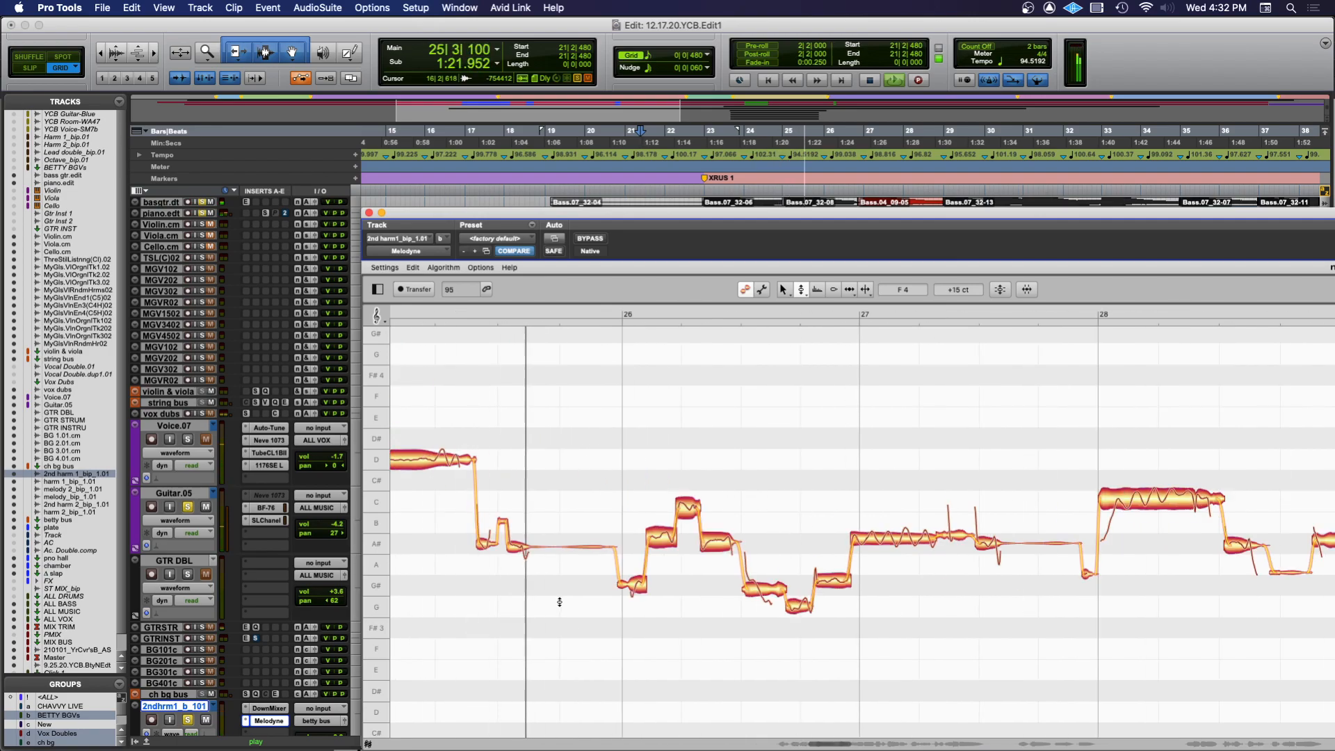
Snap the C4 note in bar 26 to 0 cents and play the phrase from bar 22
key(space)
double_click(561, 505)
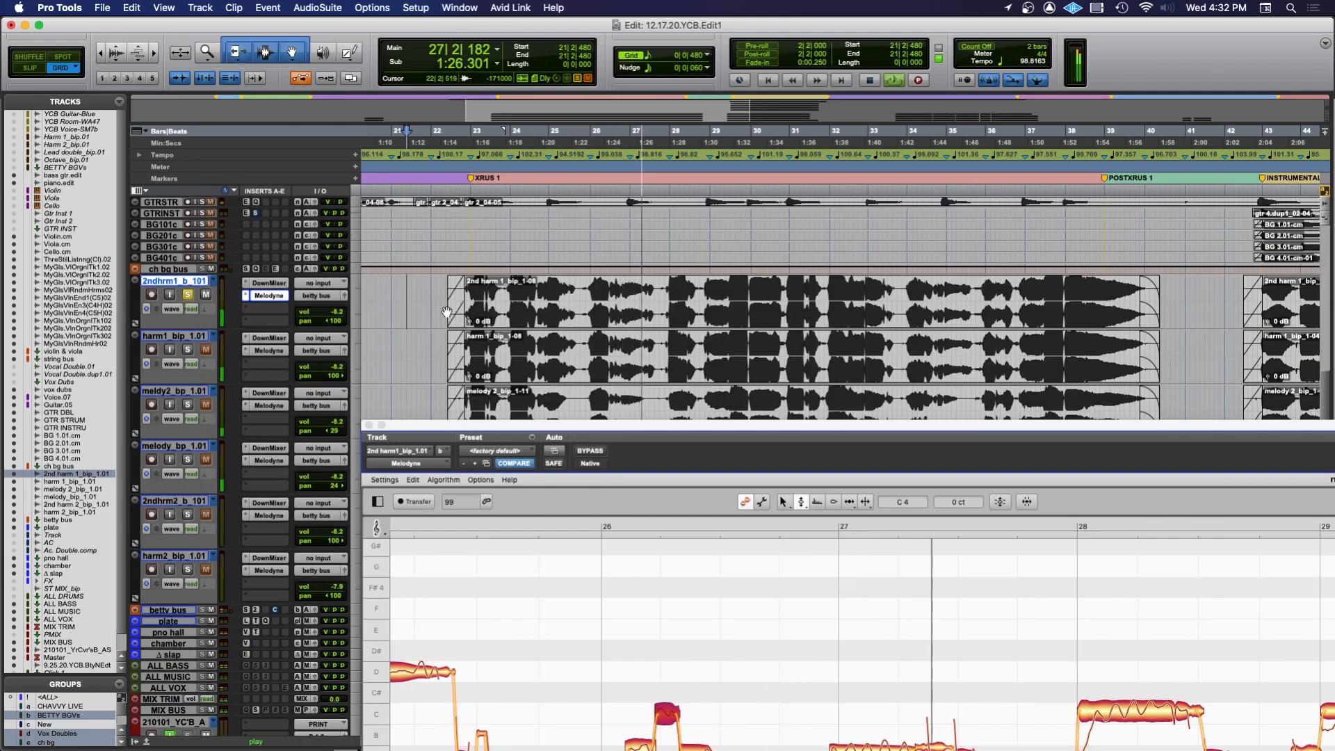
click(444, 293)
drag(489, 433, 453, 196)
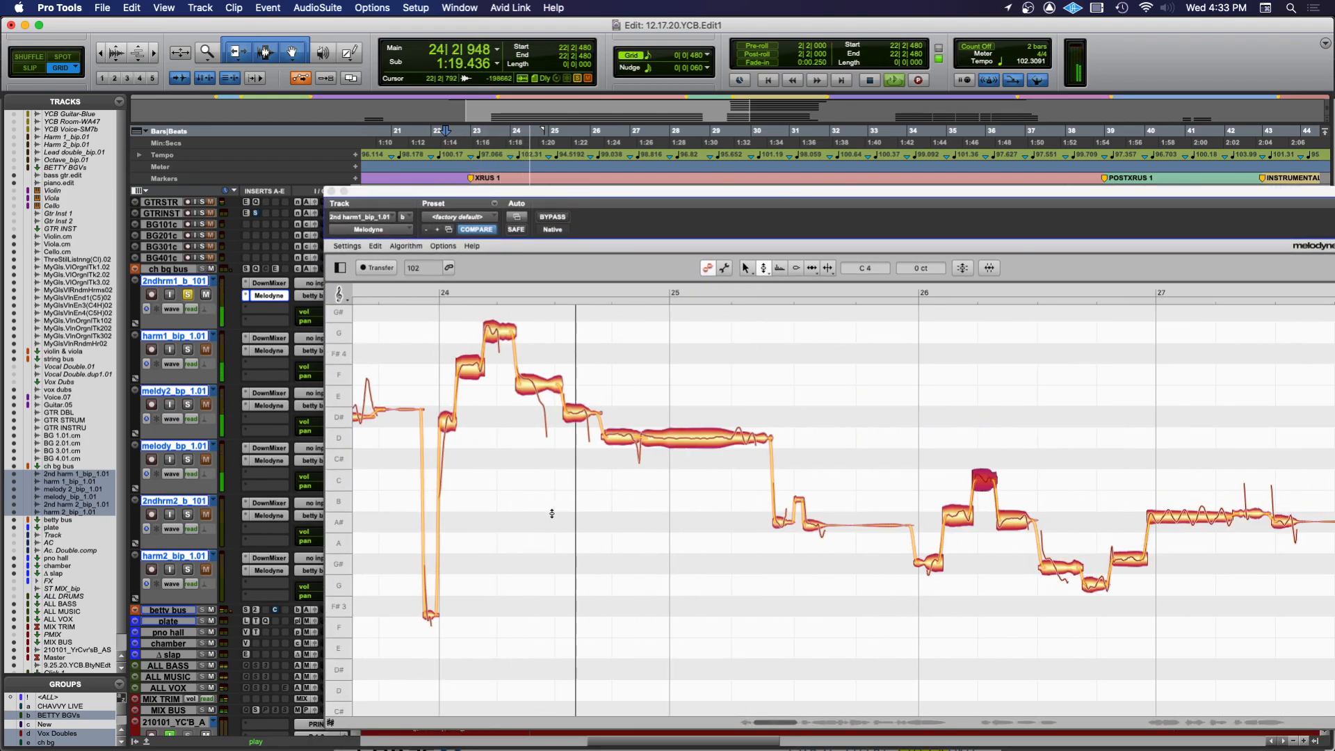
Separate the falling tail of the note after bar 24's G4 peak and slightly adjust the front part's pitch with the Pitch tool
right_click(556, 505)
click(614, 480)
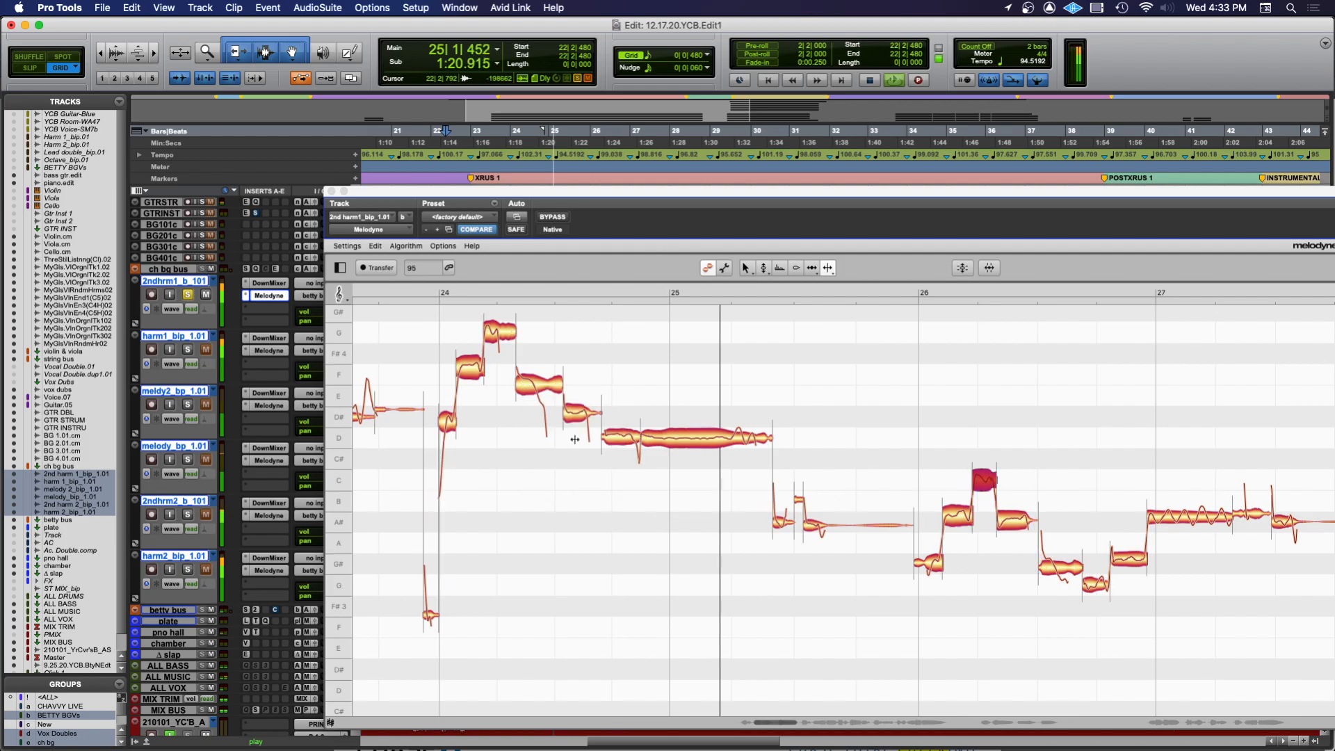
double_click(547, 385)
key(space)
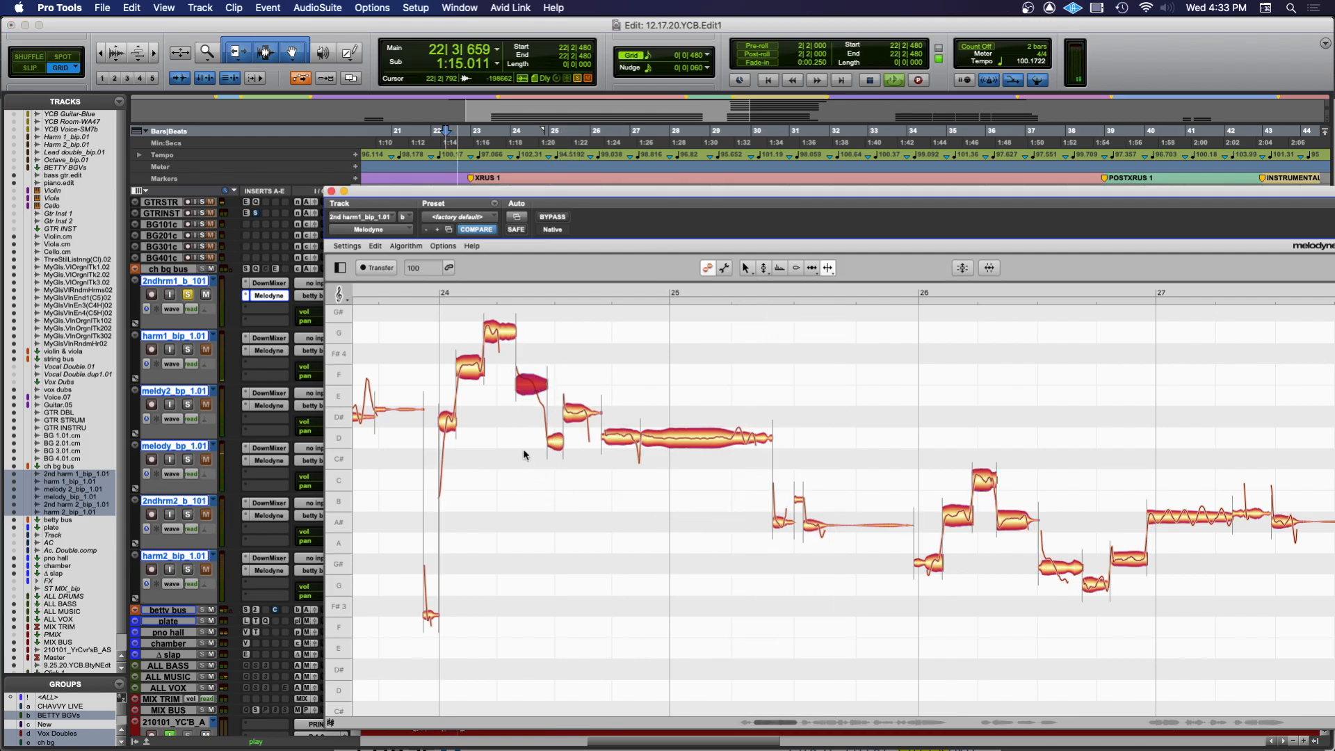
right_click(523, 452)
click(460, 440)
drag(526, 388, 527, 383)
click(531, 442)
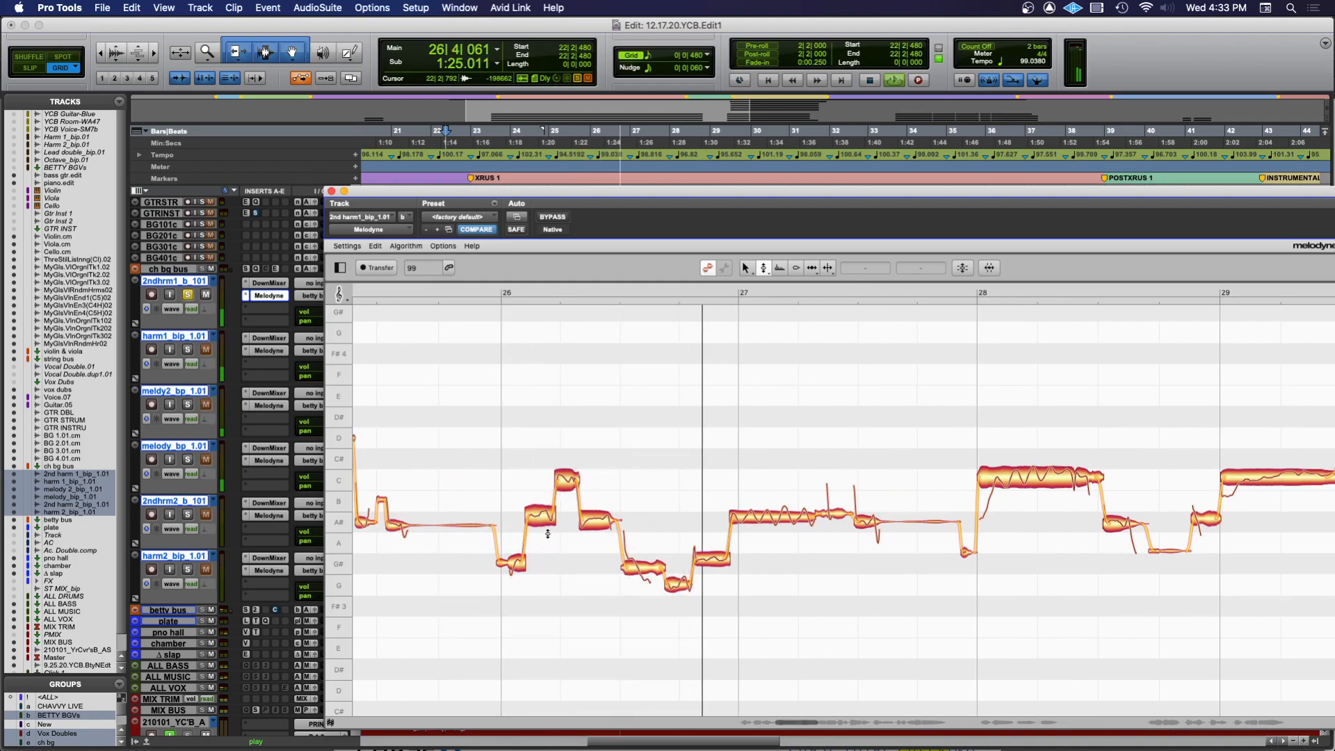
Snap the long A#3 note at bar 27 to 0 cents and move the playback start to bar 25
key(space)
click(653, 516)
drag(533, 199, 589, 149)
click(555, 290)
key(space)
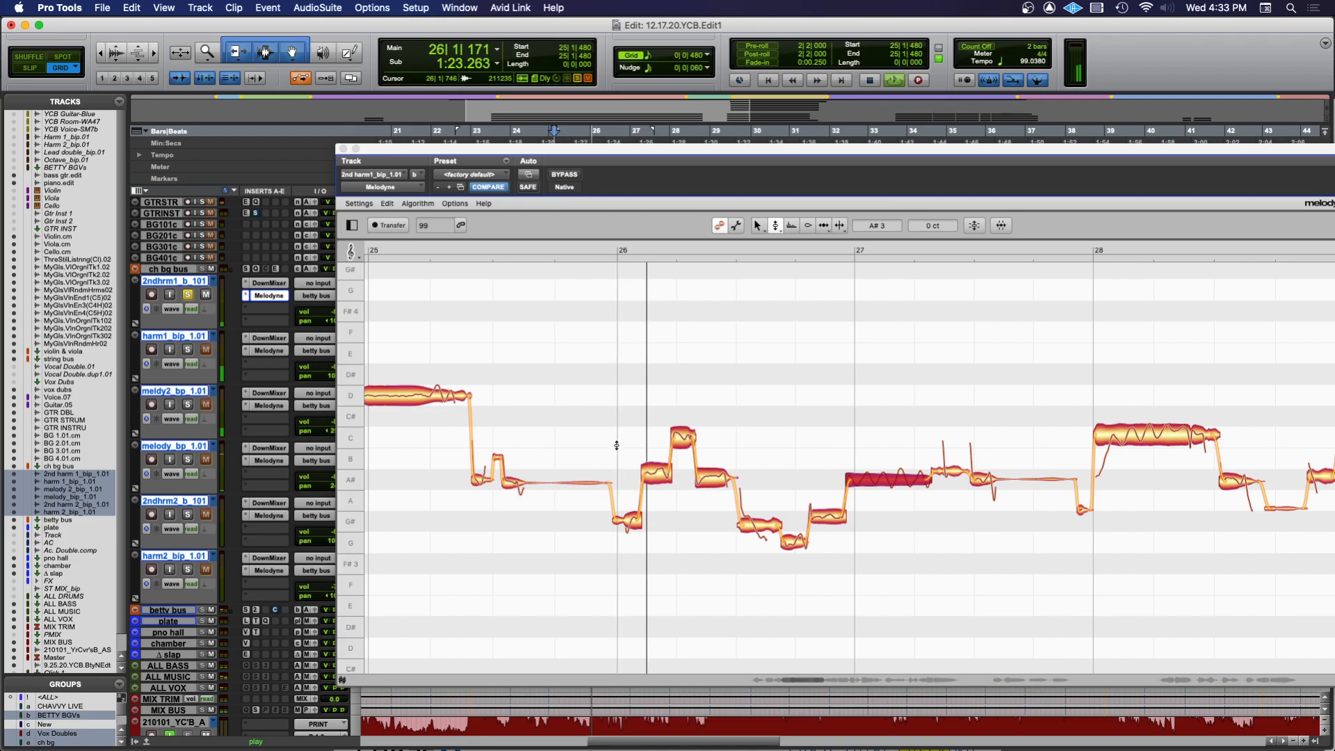
Replay the phrase and snap the A#3 note before bar 26's C4 to 0 cents
key(space)
key(space)
click(669, 481)
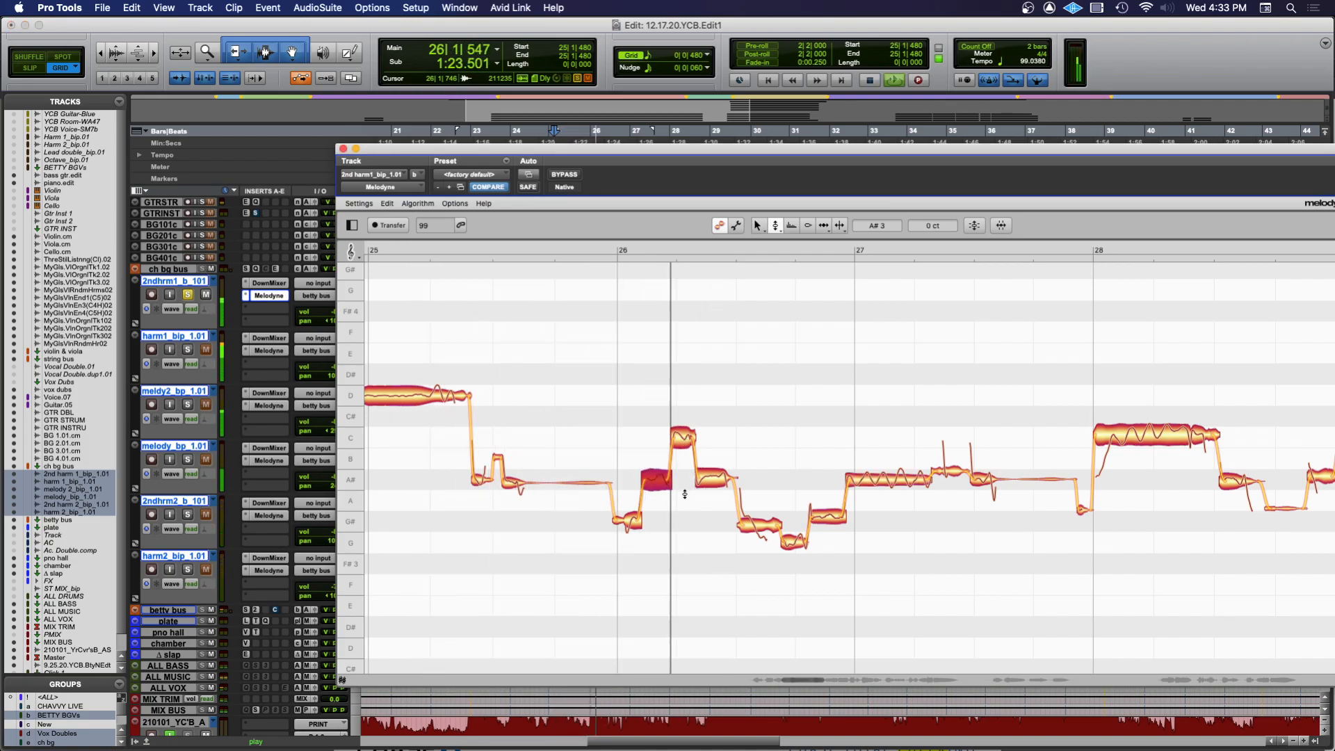
Split the G#3 note in the second half of bar 26 with the Note Separation tool and save the session
right_click(679, 548)
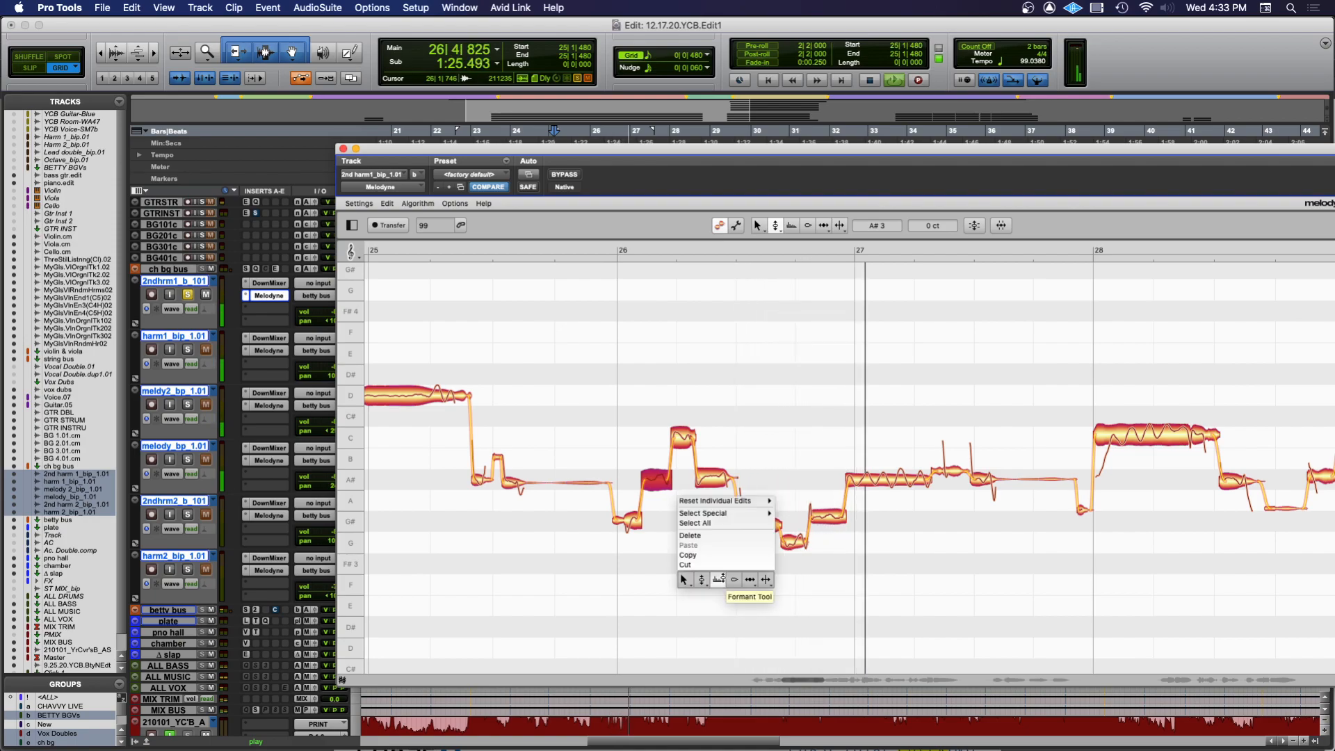
click(723, 598)
double_click(768, 522)
key(space)
key(space)
key(super+s)
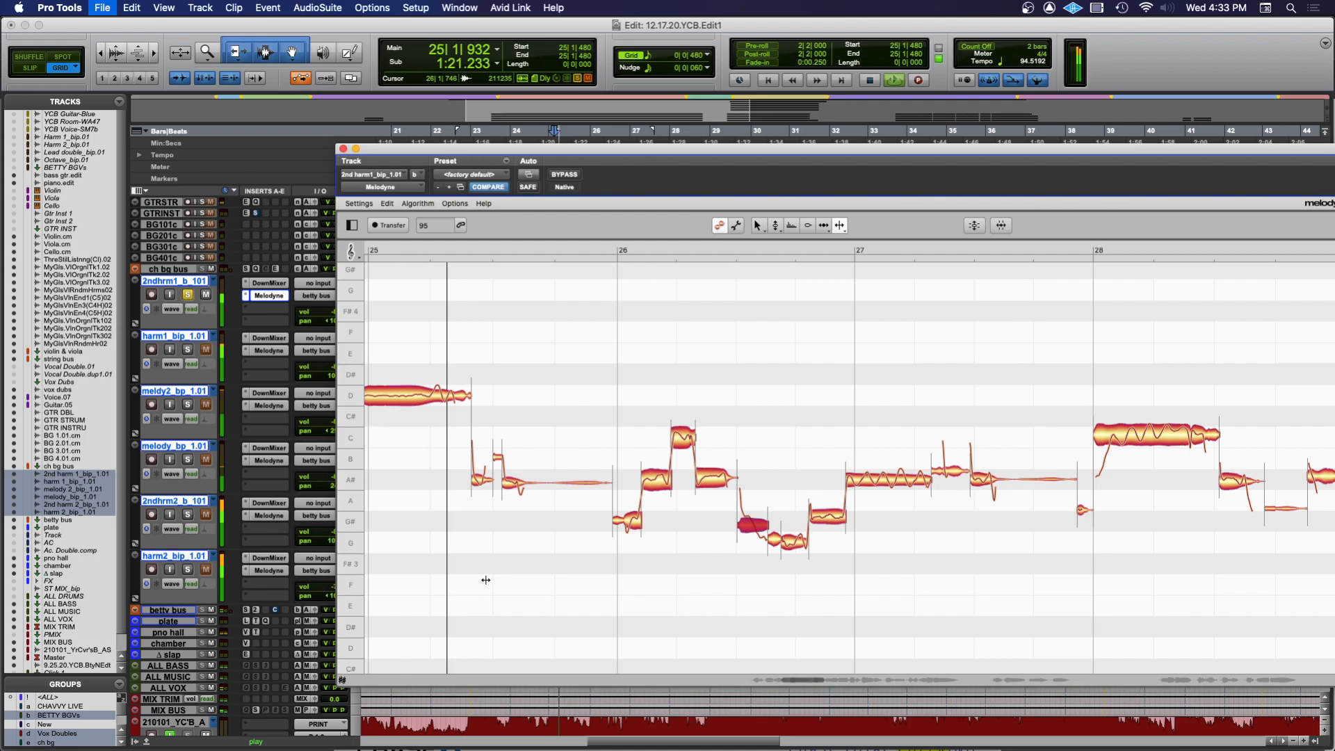
key(space)
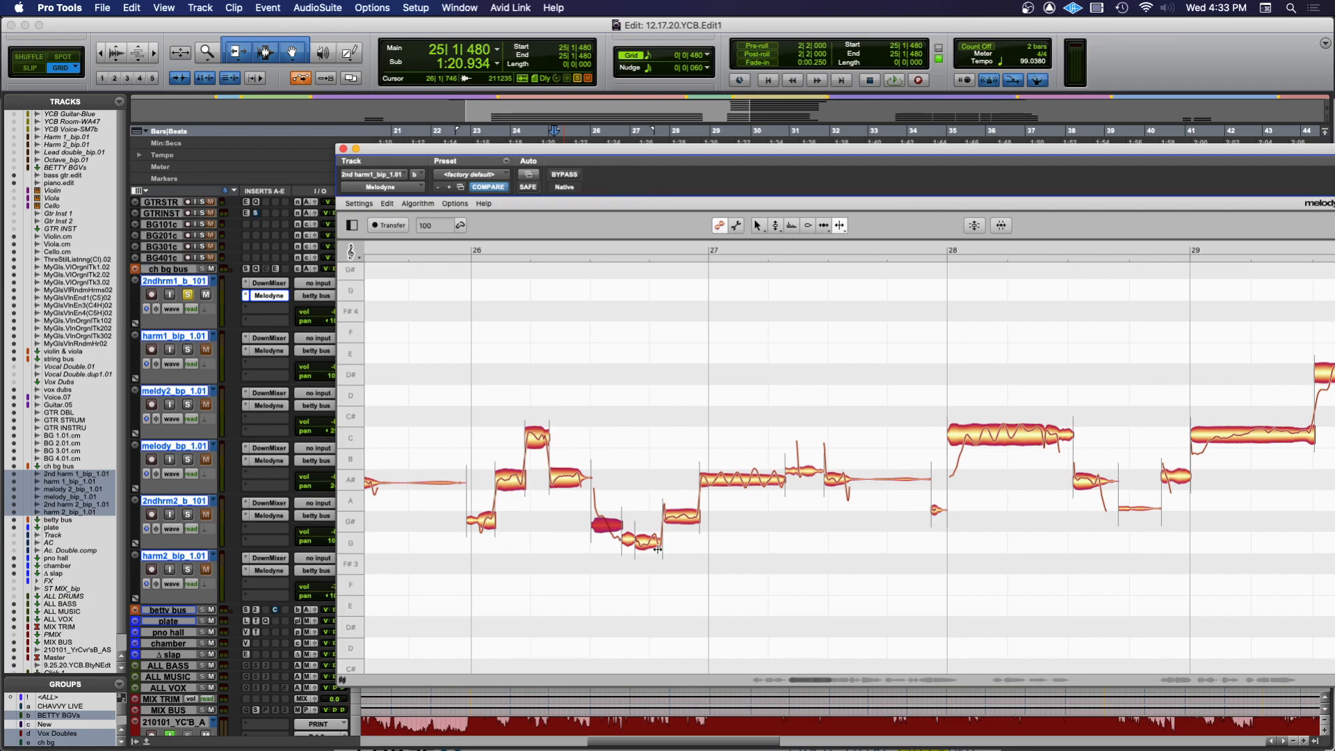
Return to the Pitch tool and listen to the corrected notes from bar 25 onward
right_click(506, 586)
click(466, 586)
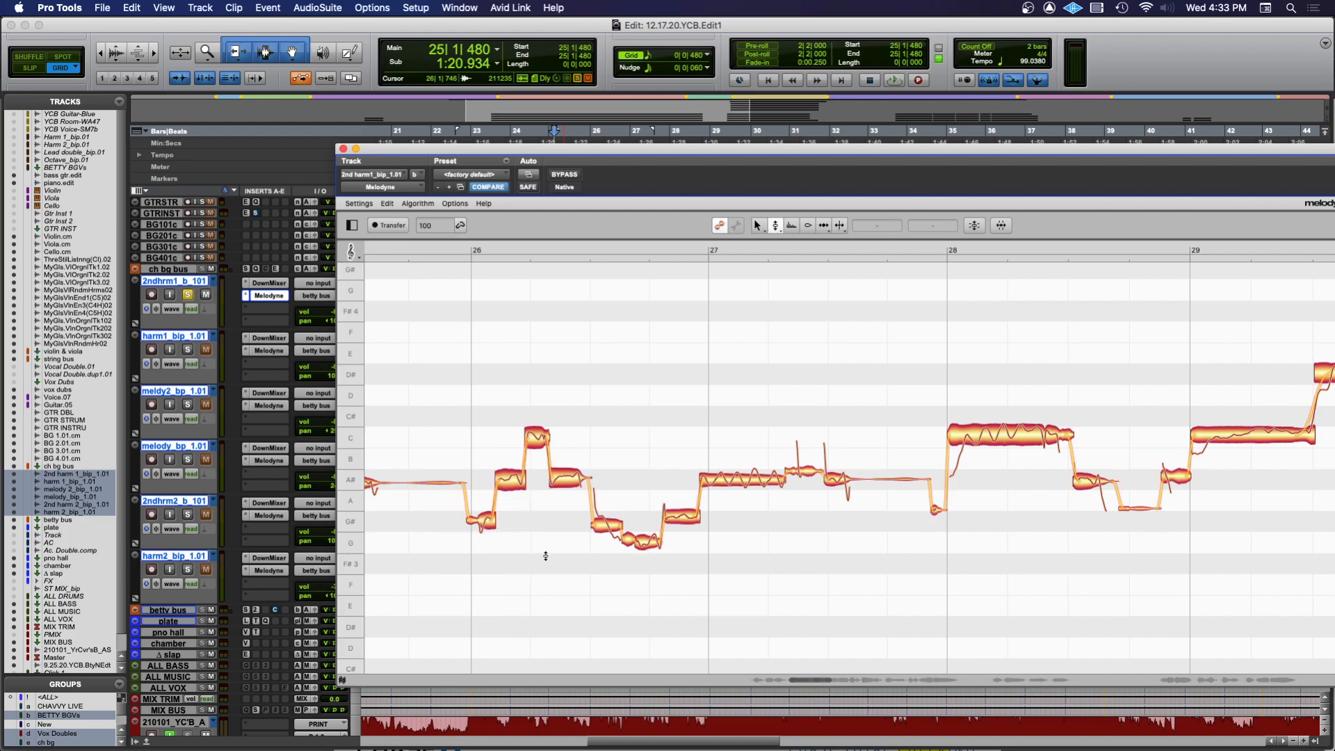
key(space)
key(space)
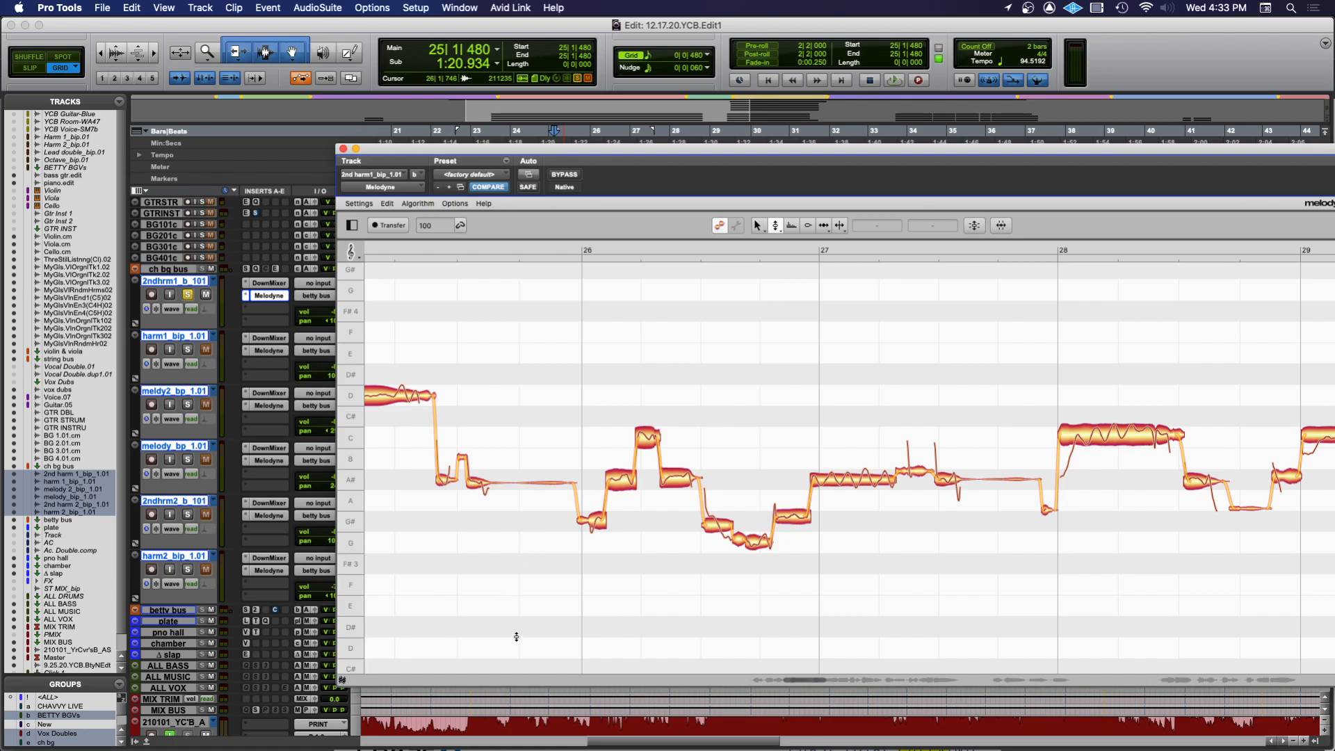
scroll(564, 596, right, 3)
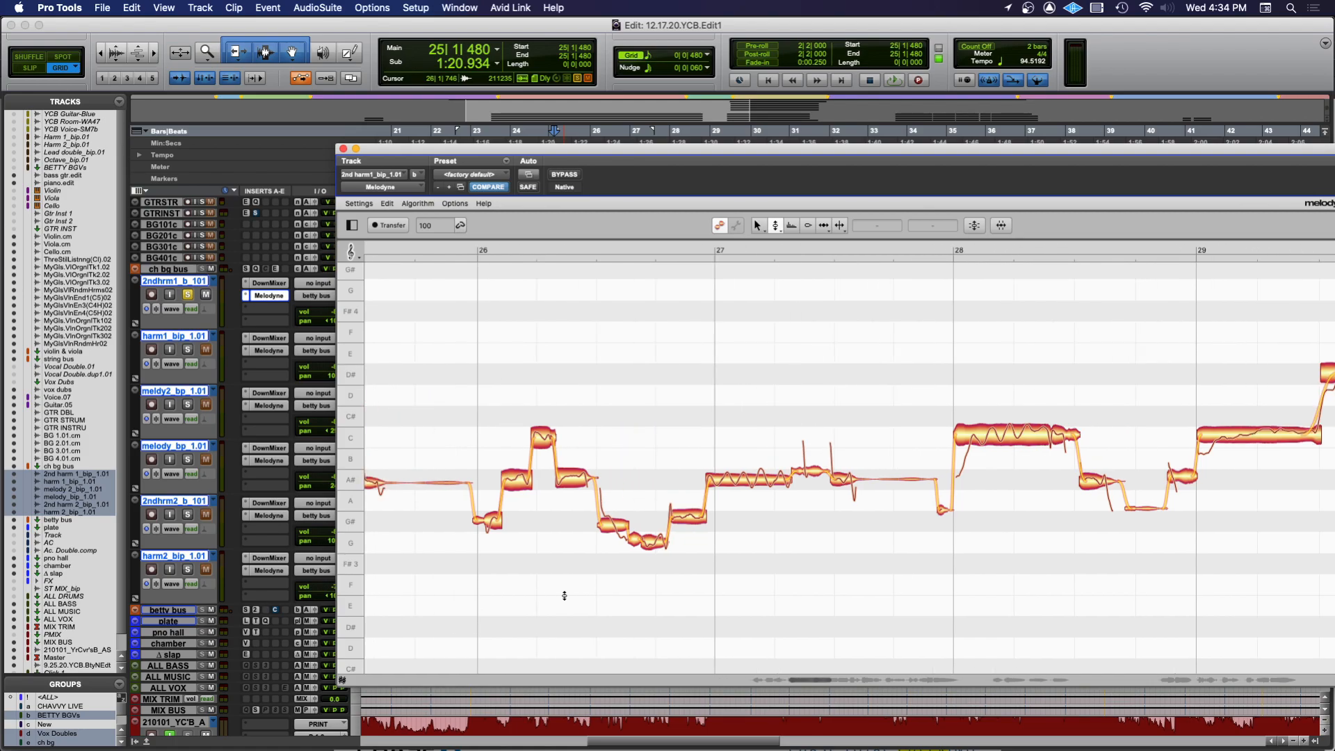
scroll(565, 596, left, 4)
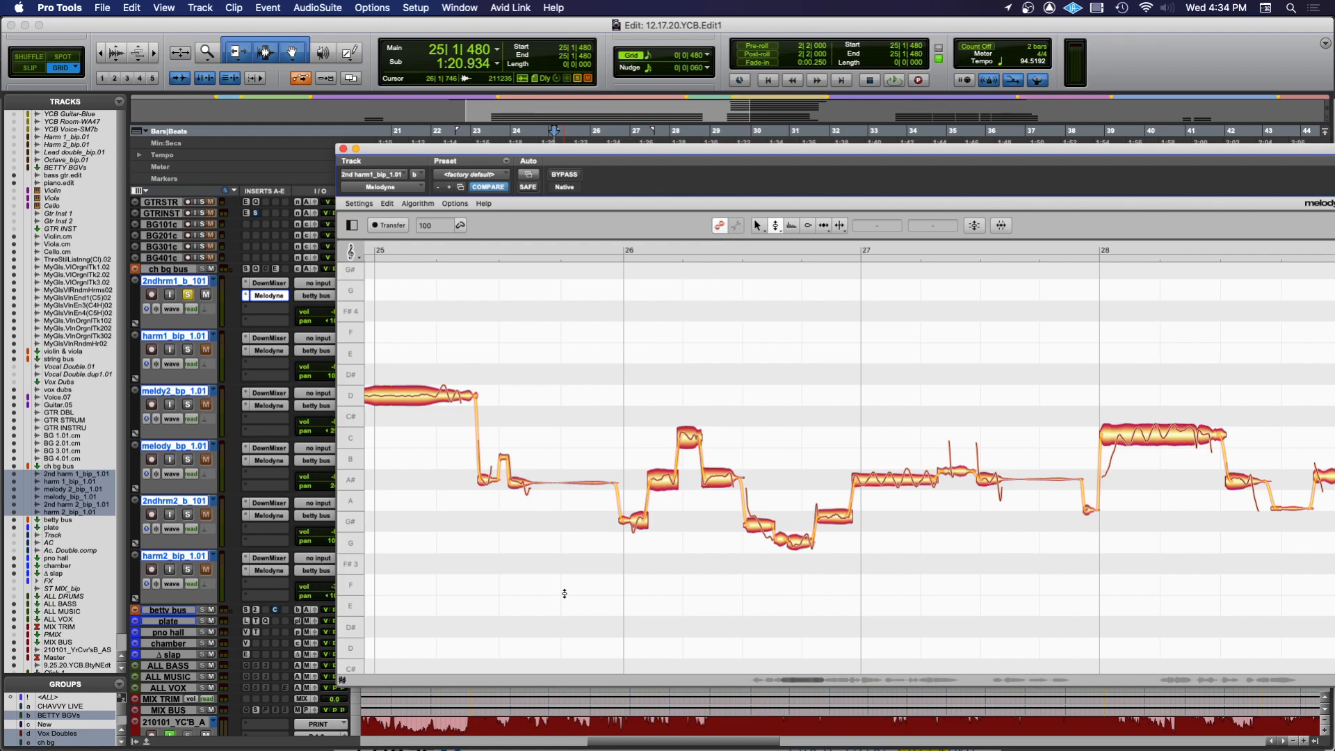
key(space)
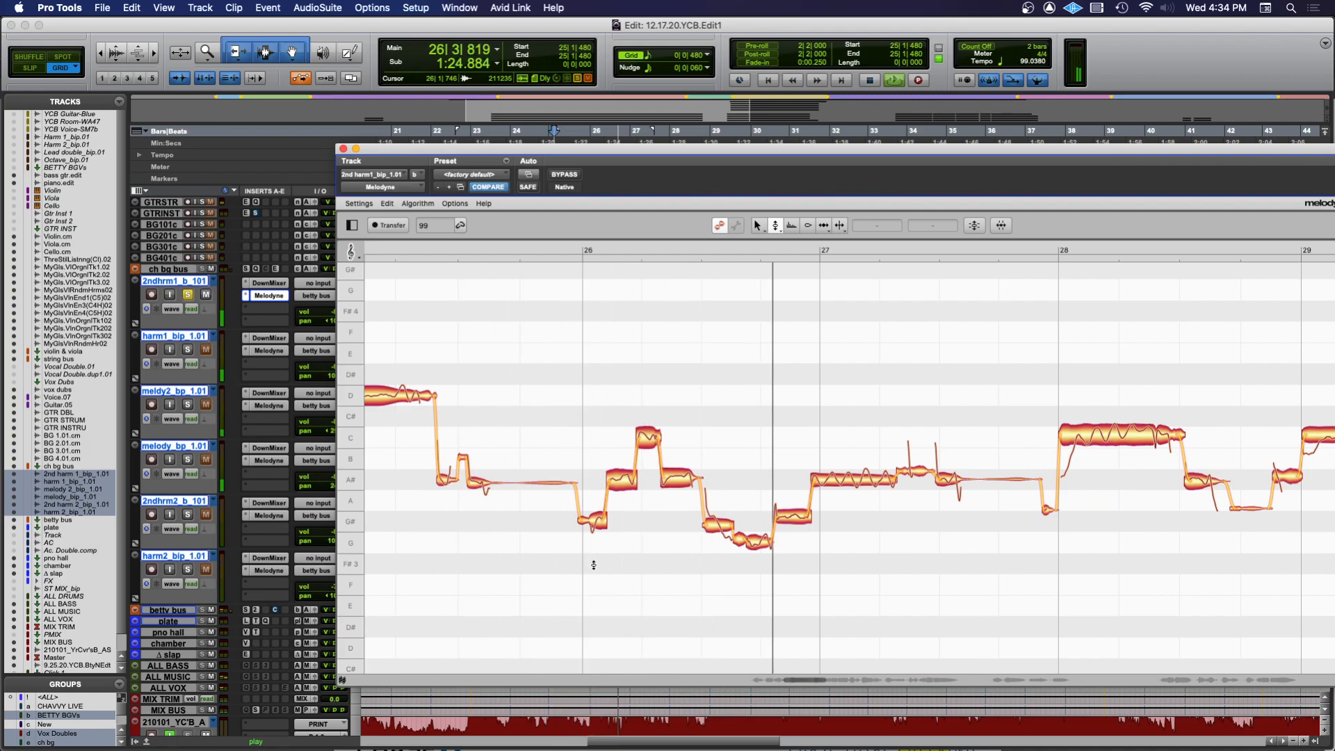
Switch to OBS to check the recording status and return to Pro Tools
key(super+Tab)
key(super+Tab)
key(super+Tab)
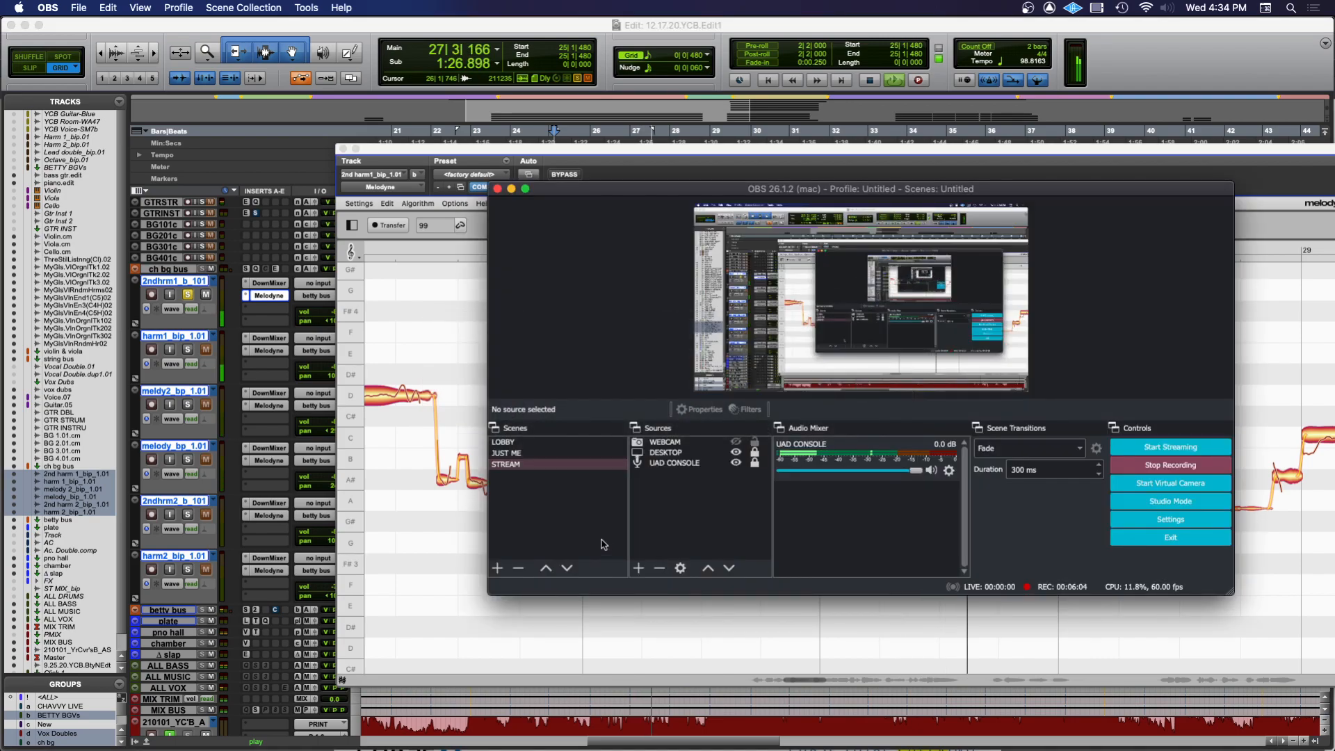
key(super+Tab)
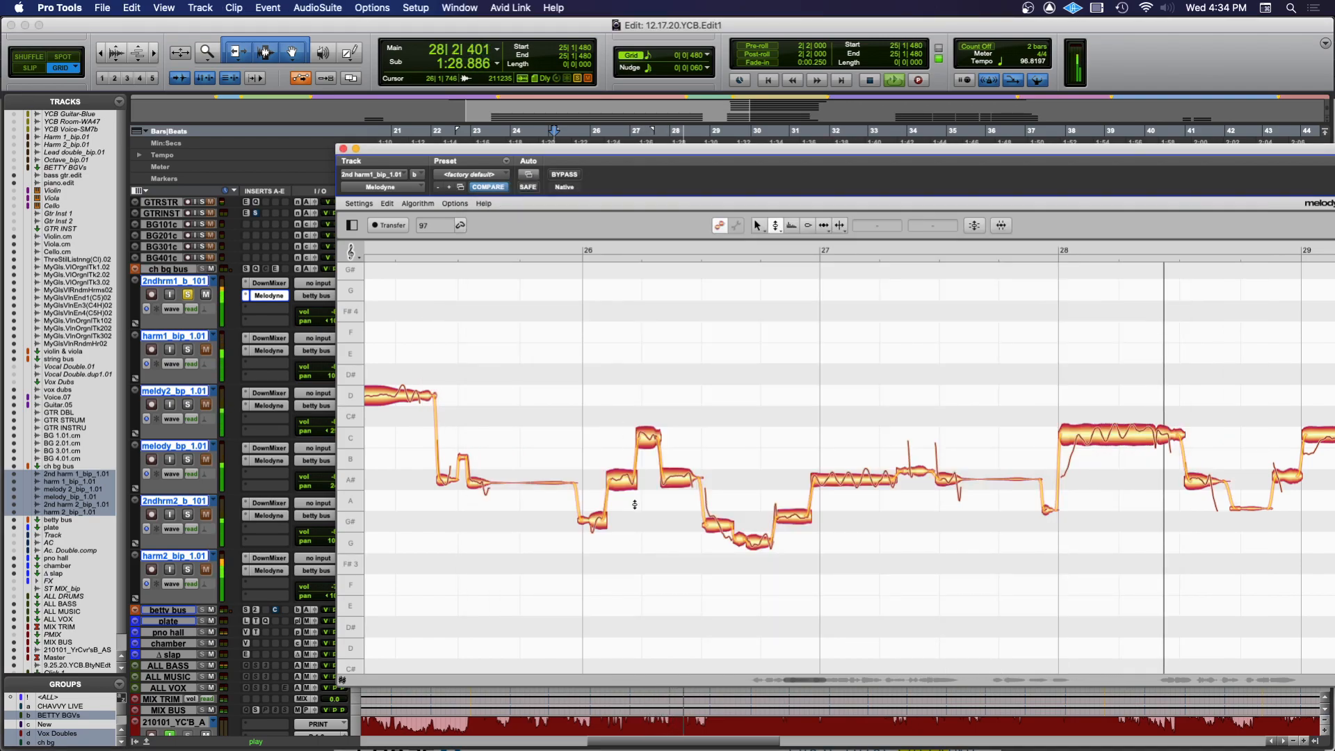
In bar 28, separate the tails of the long C4 note and of the A#3 note following it
key(space)
key(space)
right_click(627, 547)
click(626, 543)
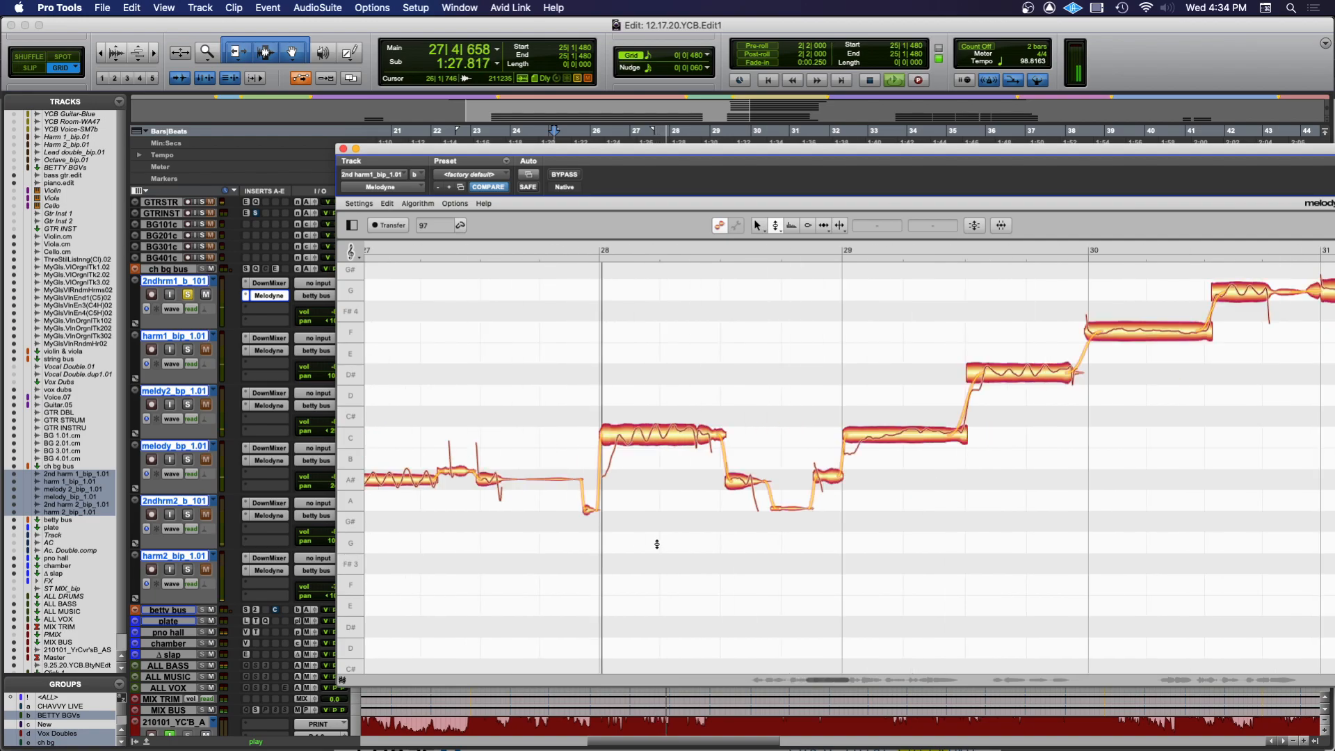
key(space)
right_click(647, 440)
click(647, 478)
right_click(655, 441)
click(726, 434)
double_click(713, 438)
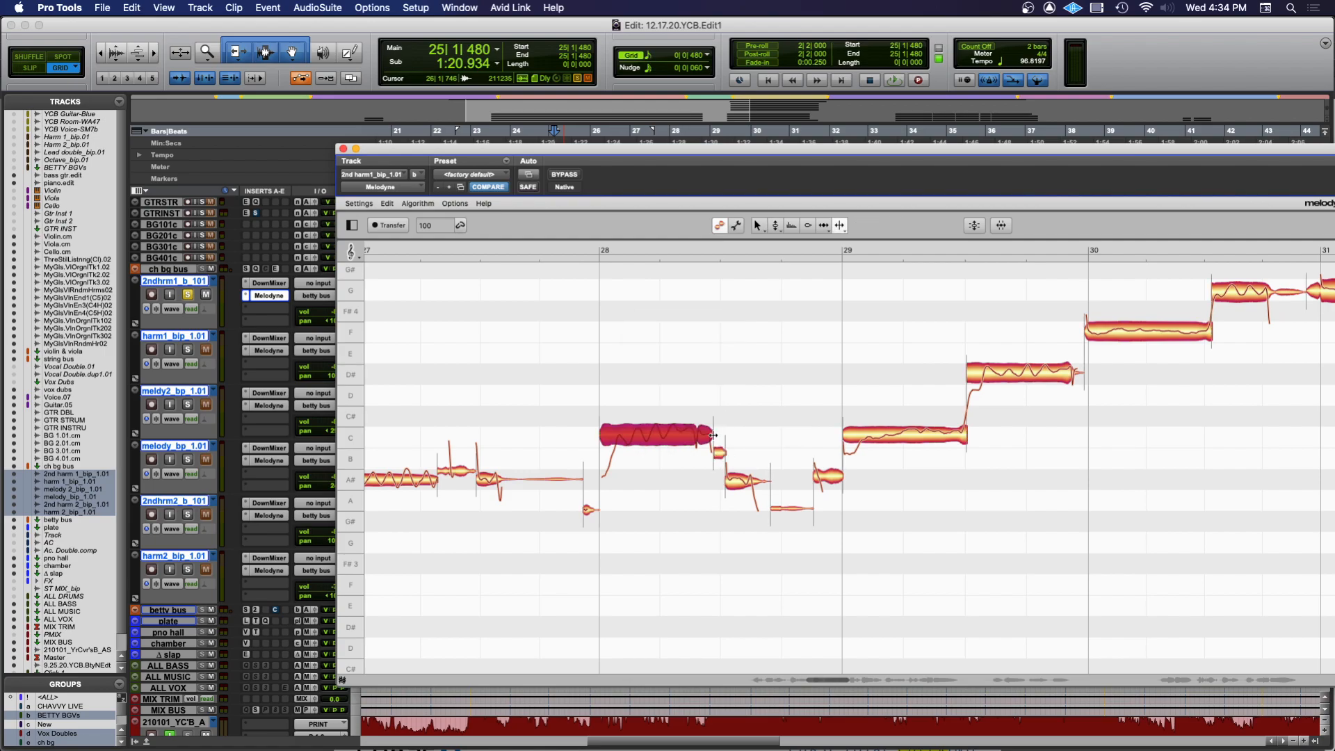
click(719, 452)
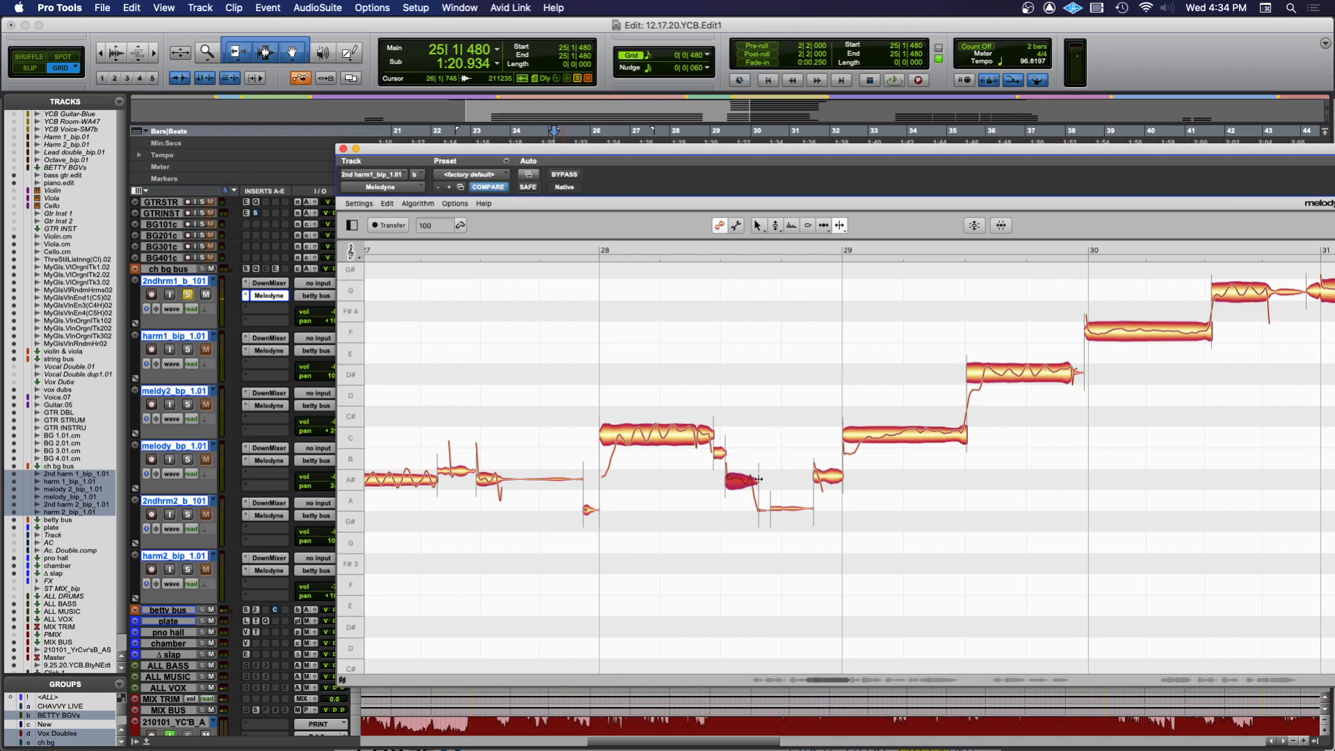
Separate the rising onset of bar 28's long C4 note, placing the cut just after the first attempt, and reselect the Pitch tool
double_click(603, 438)
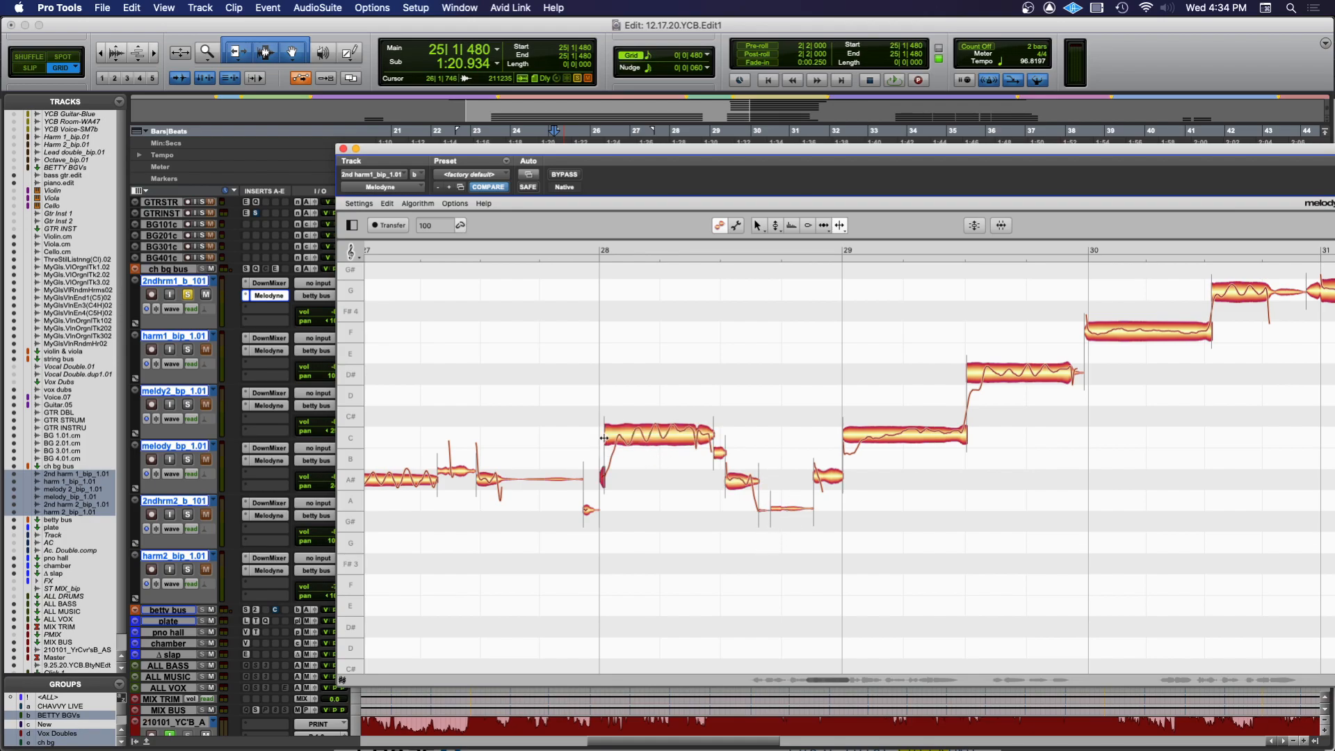
click(638, 422)
double_click(616, 435)
right_click(658, 503)
click(596, 503)
Set the pitch drift of bar 28's long C4 note to -32.0 % and return to the Pitch tool
right_click(640, 437)
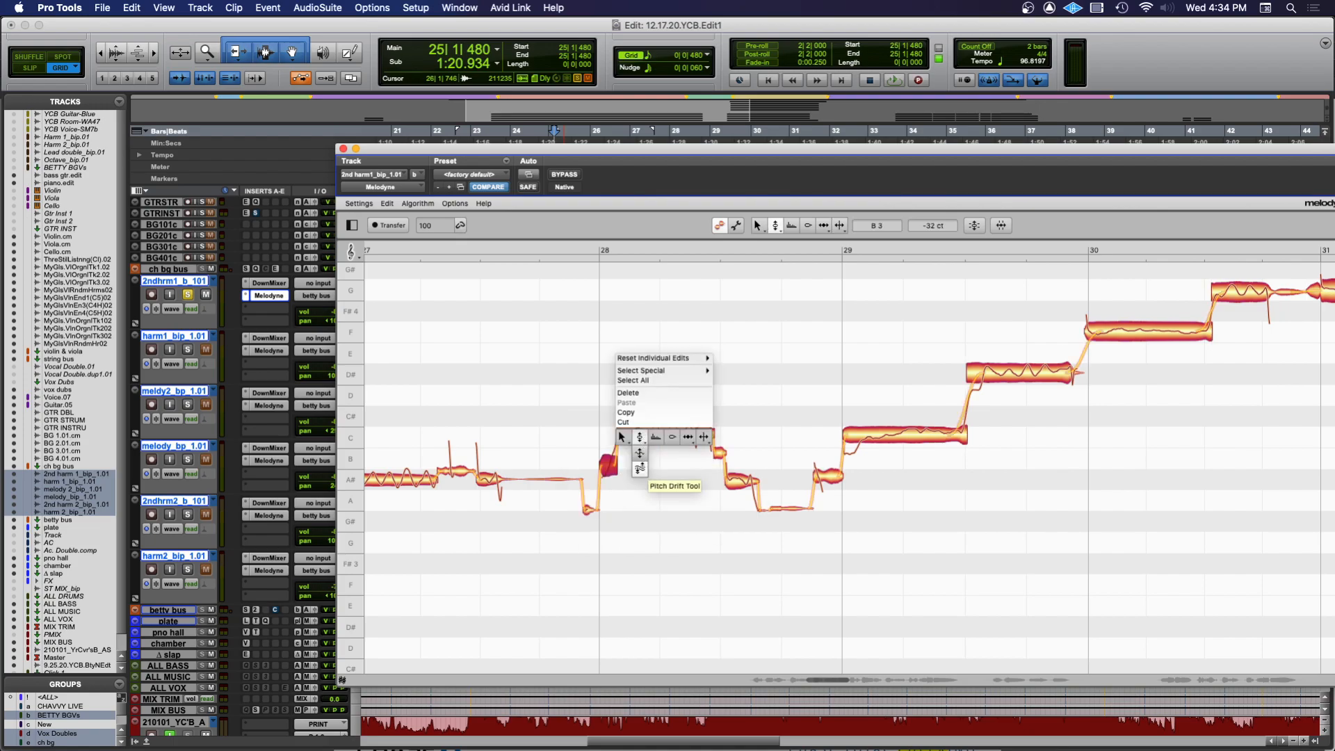
click(639, 469)
drag(672, 442, 675, 463)
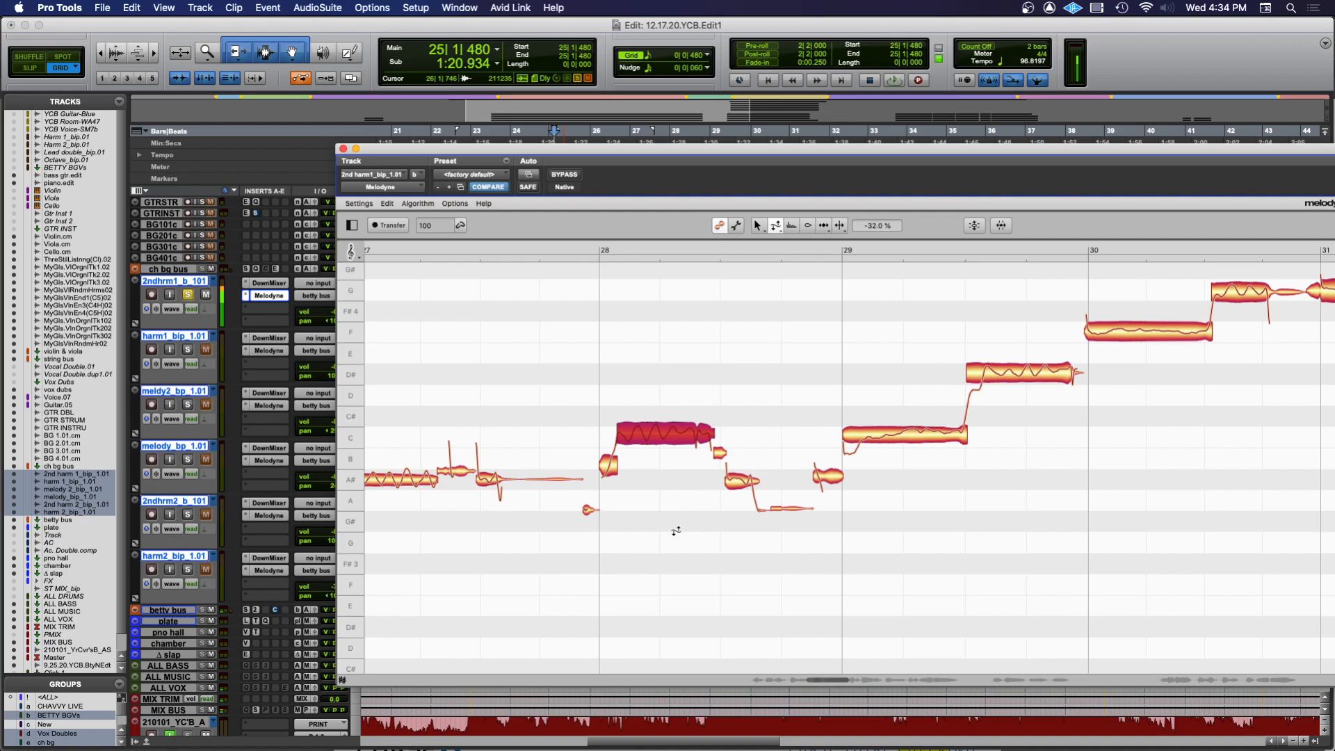
right_click(646, 429)
click(646, 429)
right_click(638, 430)
click(639, 399)
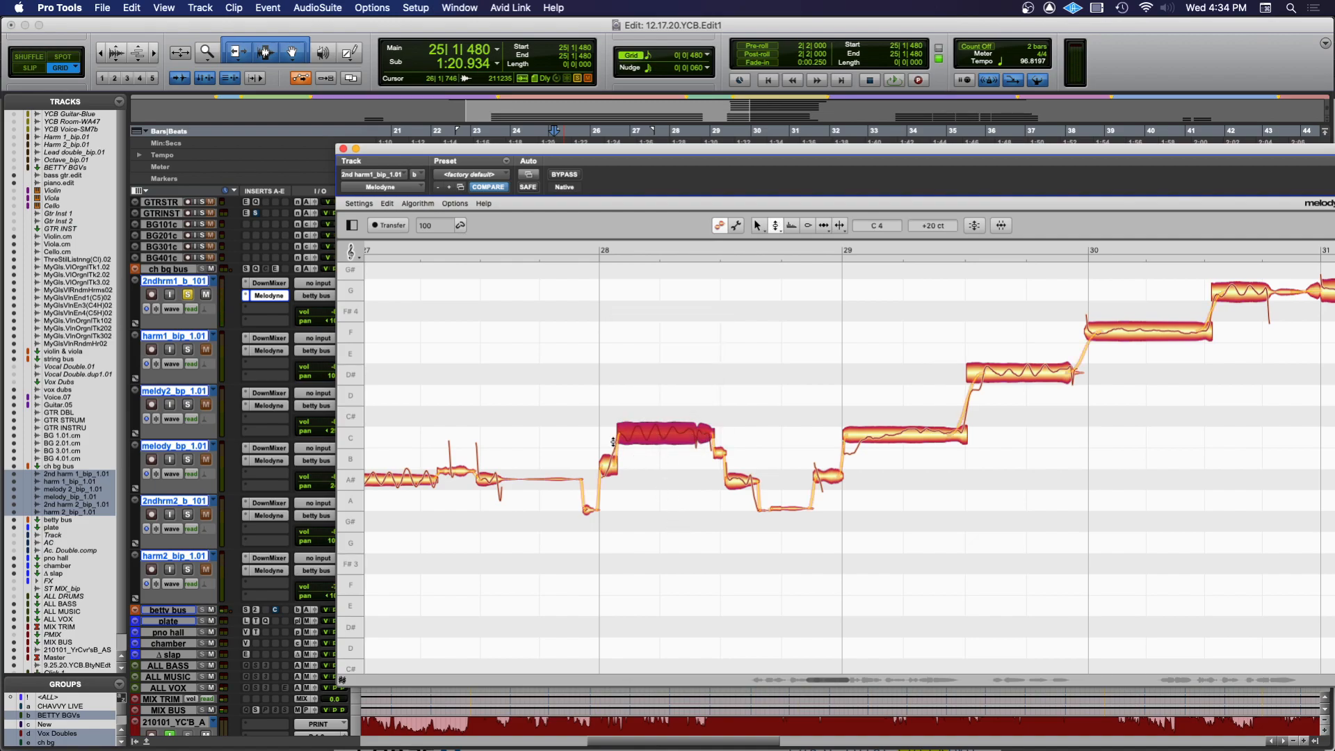
Play the edited passage and snap bar 28's long C4 note to 0 cents
click(612, 462)
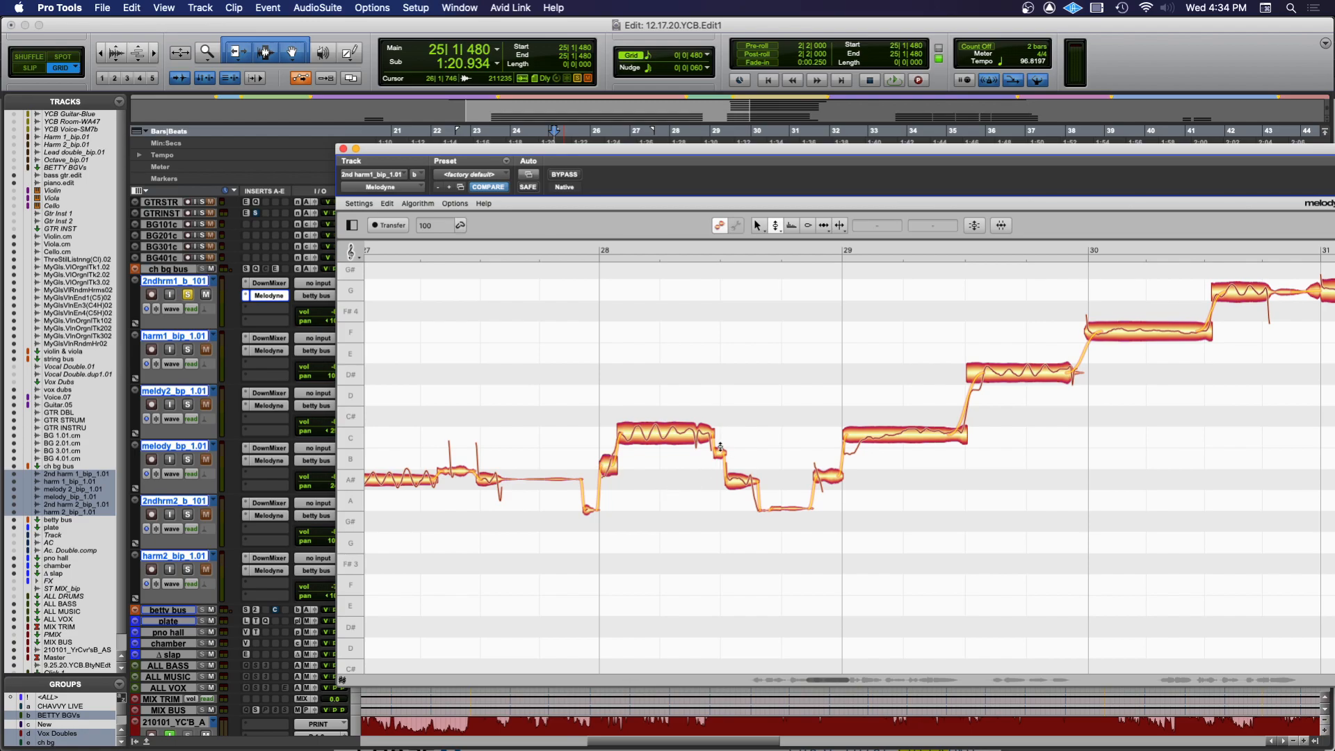
key(space)
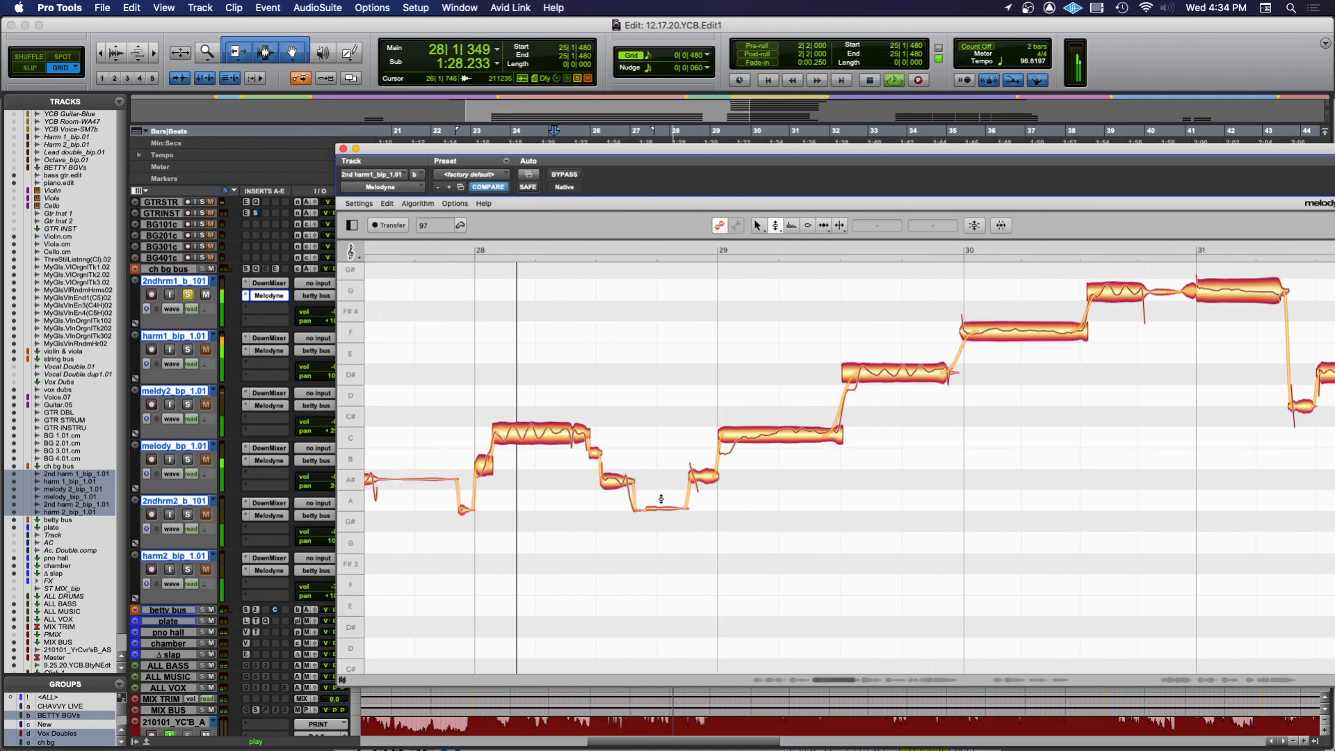
key(space)
right_click(552, 498)
click(553, 498)
click(524, 436)
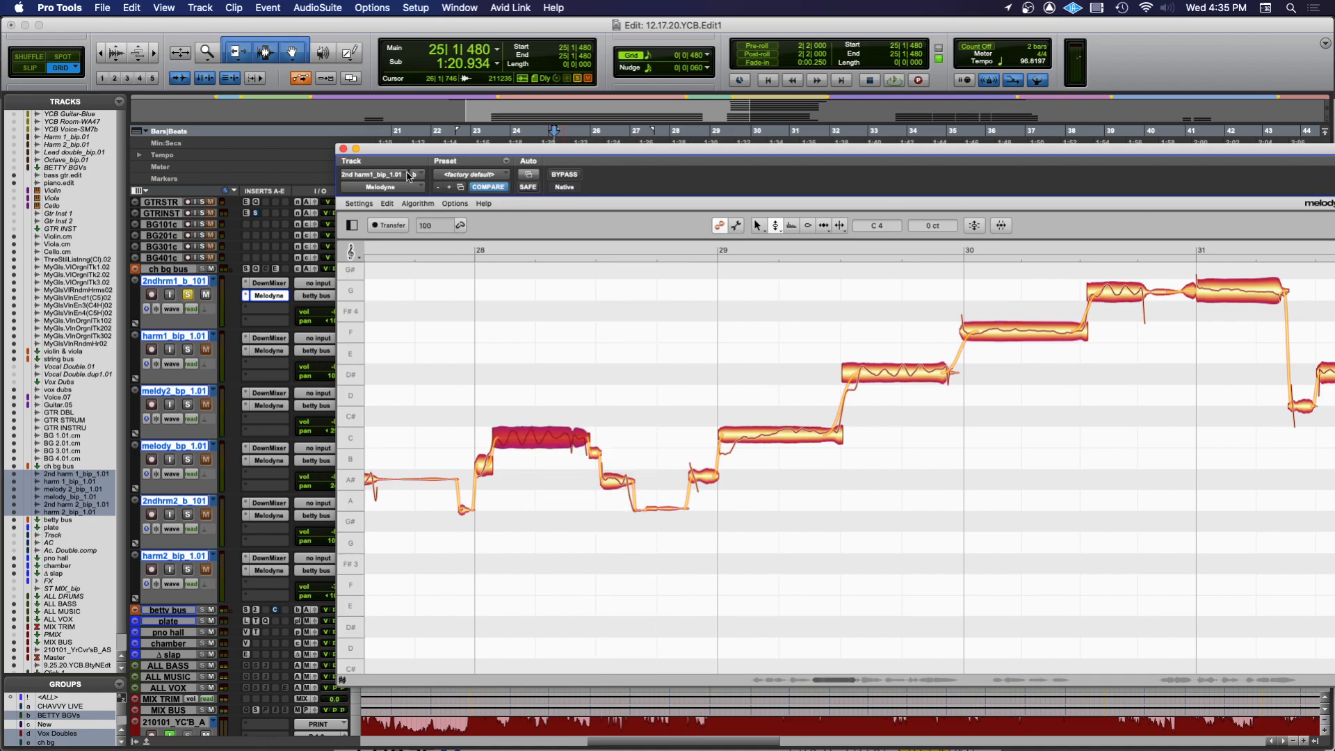
Move the Melodyne window aside, set the playback start to bar 27 beat 4, play, and bring the window back up
drag(411, 156, 560, 481)
click(704, 289)
key(space)
key(space)
click(659, 311)
key(space)
drag(678, 474, 586, 191)
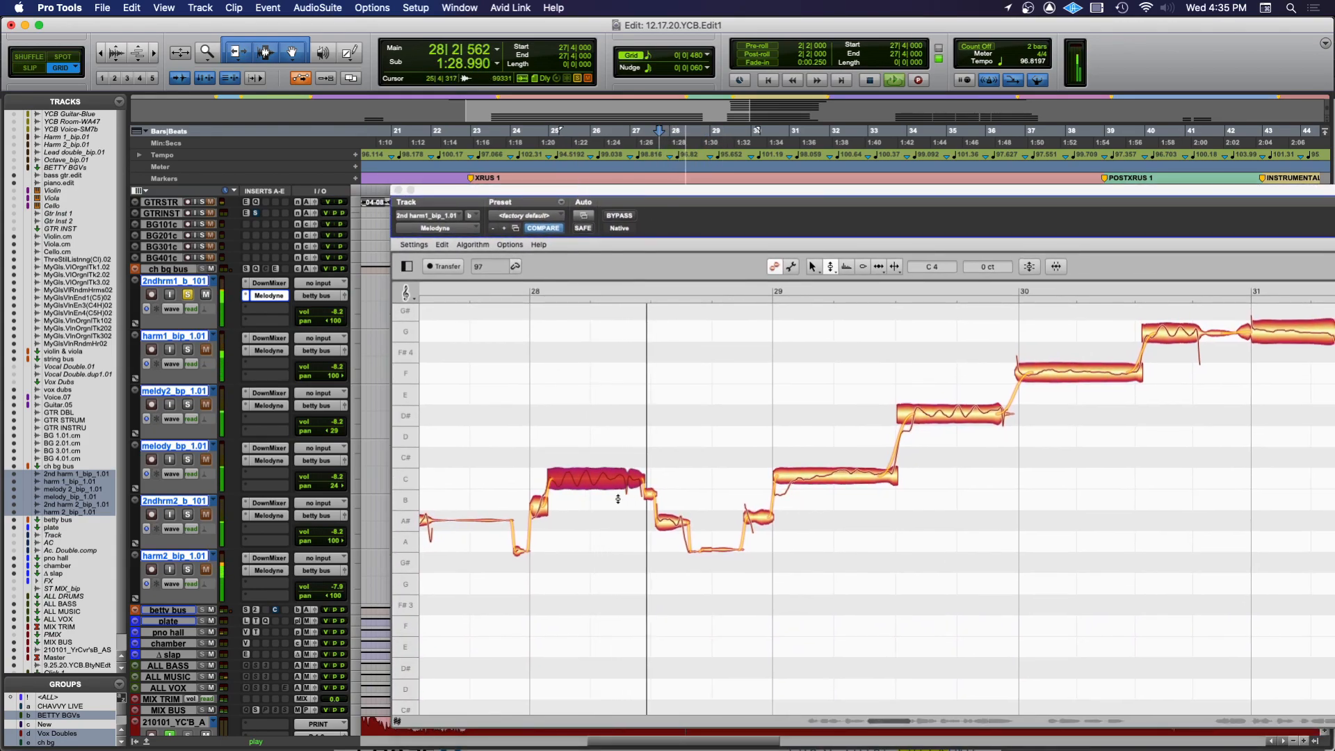
Undo the pitch snap on bar 28's long C4 note and listen again from bar 27 beat 4
click(607, 520)
key(space)
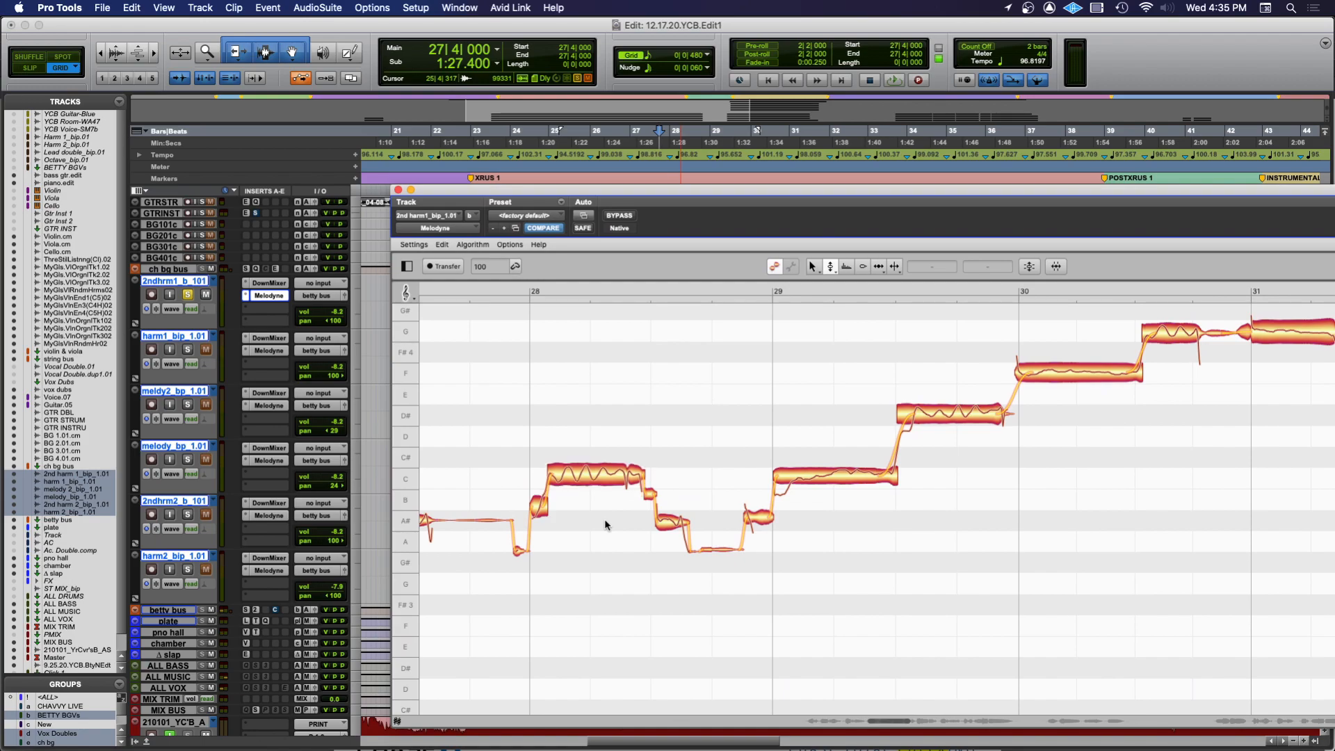
key(space)
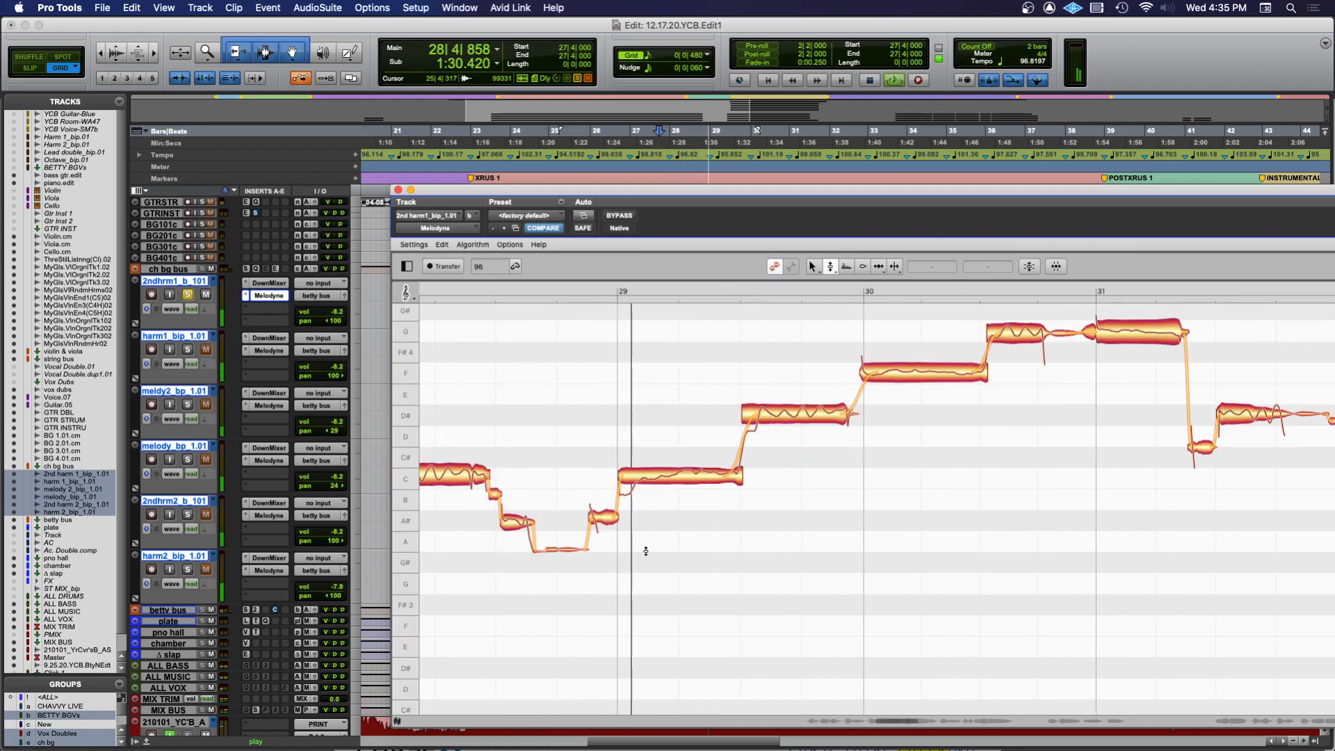
key(space)
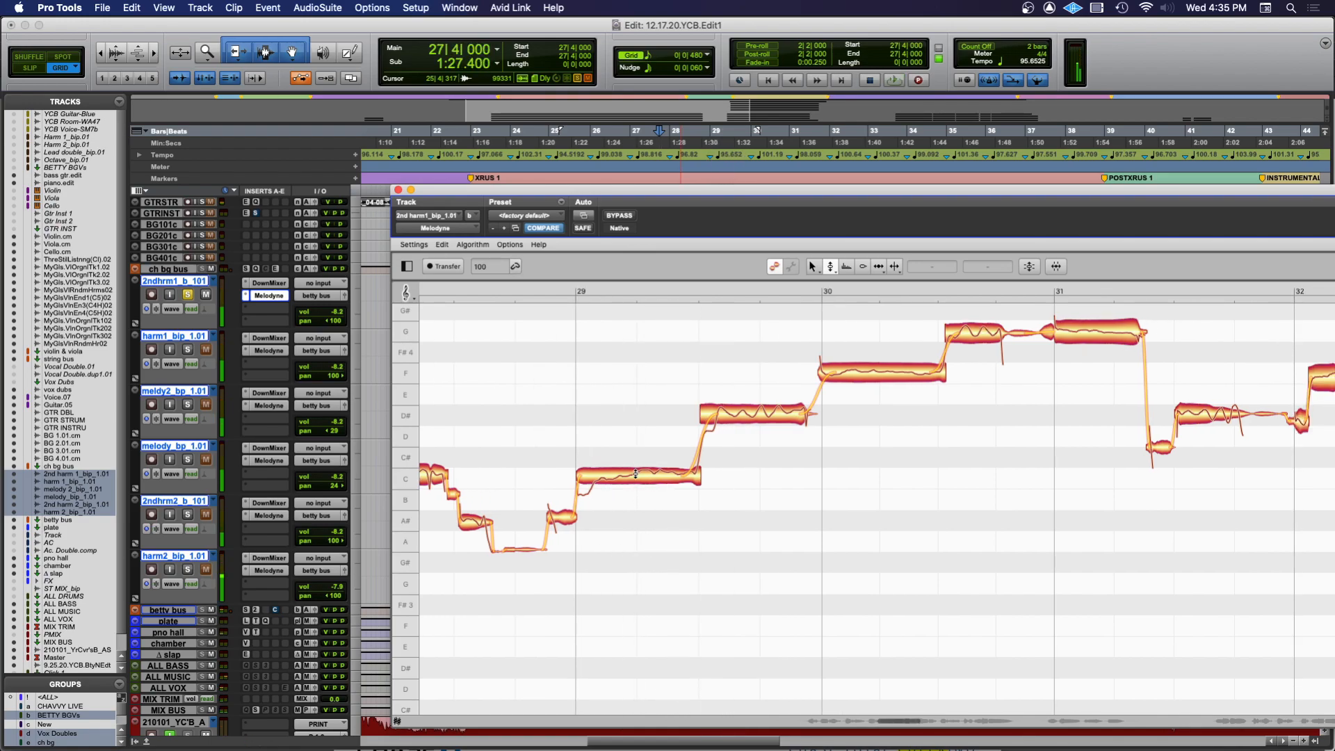
Snap the long C4 note at bar 29 to 0 cents and play from bar 28
click(635, 473)
key(KP_Multiply)
text(2)
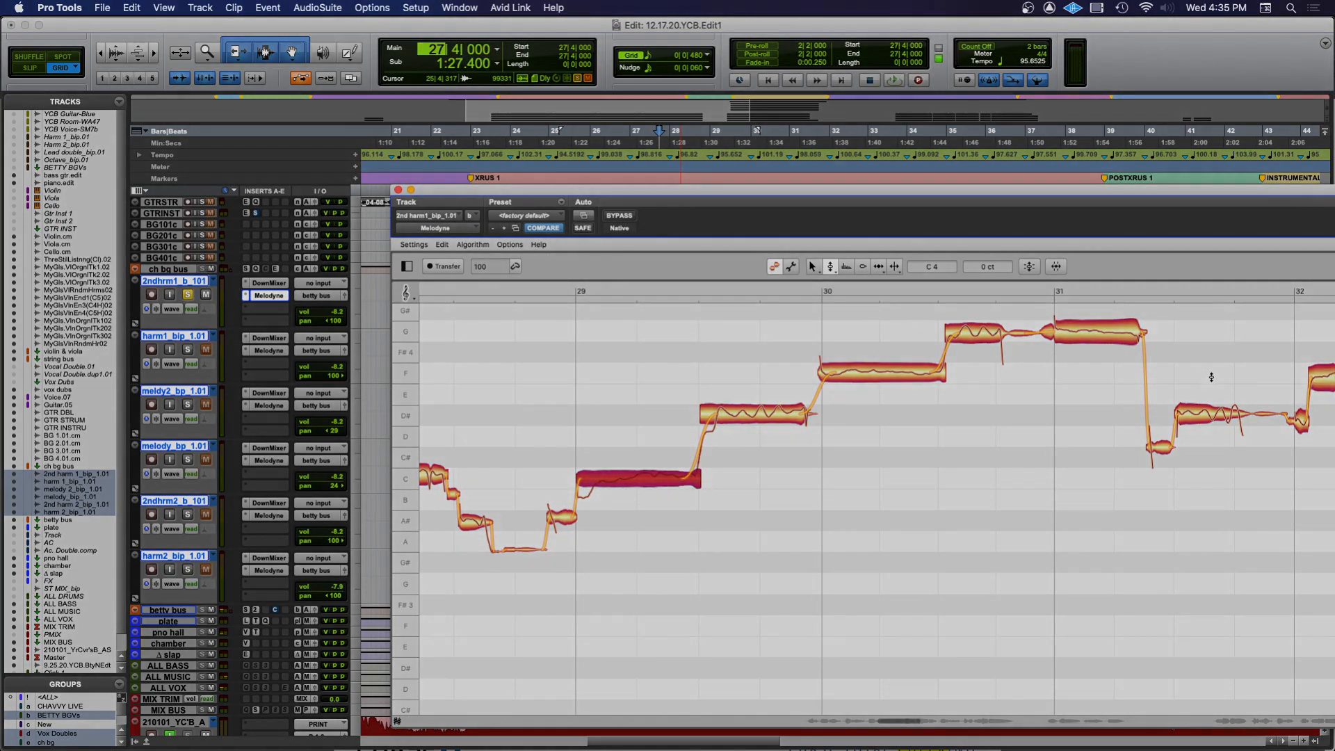
text(8)
key(Return)
key(space)
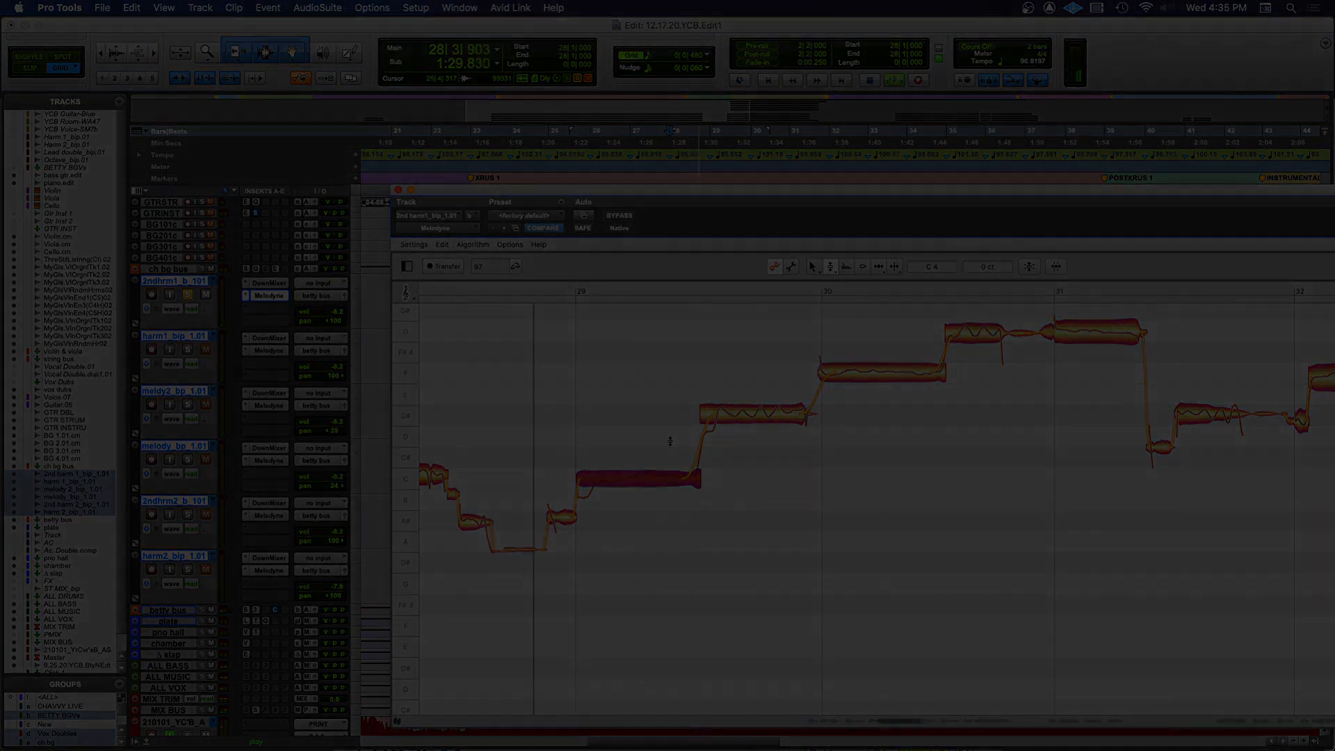